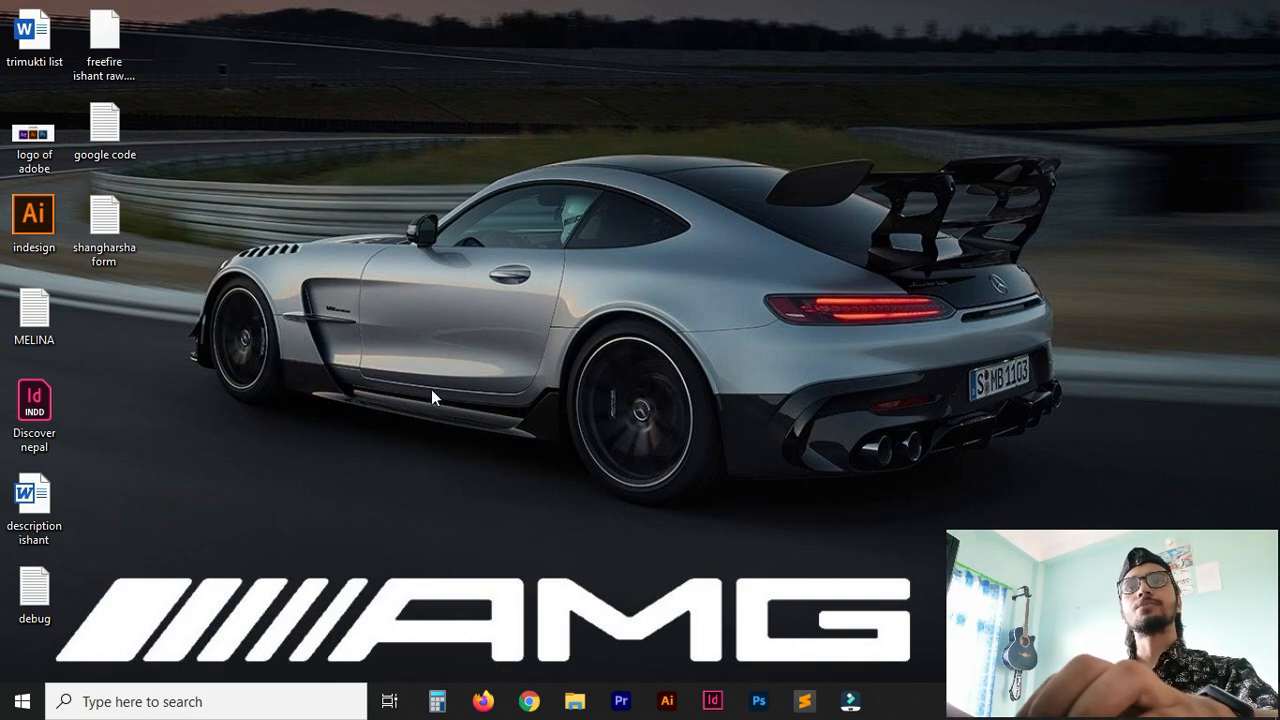
Open Adobe Illustrator.
{"action": "left_click", "coordinate": [667, 701]}
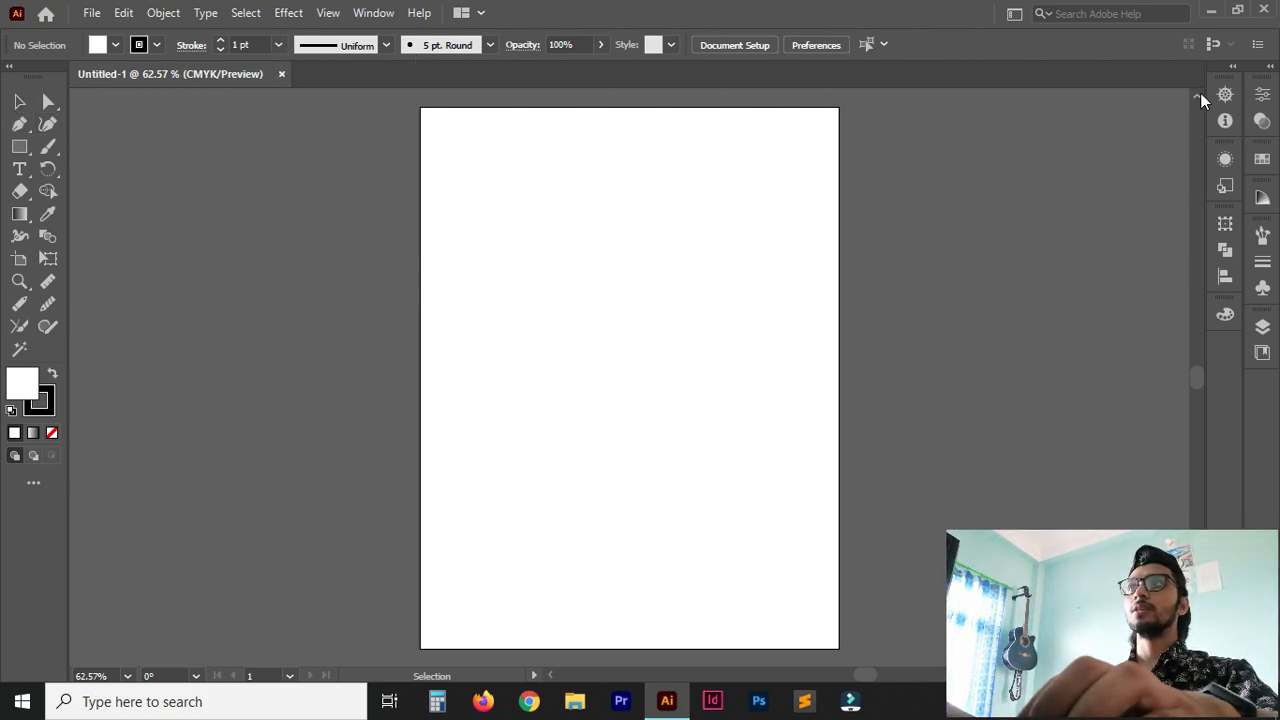
Expand both docked panel groups to view their contents, and collapse them to icons again.
{"action": "left_click", "coordinate": [1232, 66]}
{"action": "left_click", "coordinate": [1270, 67]}
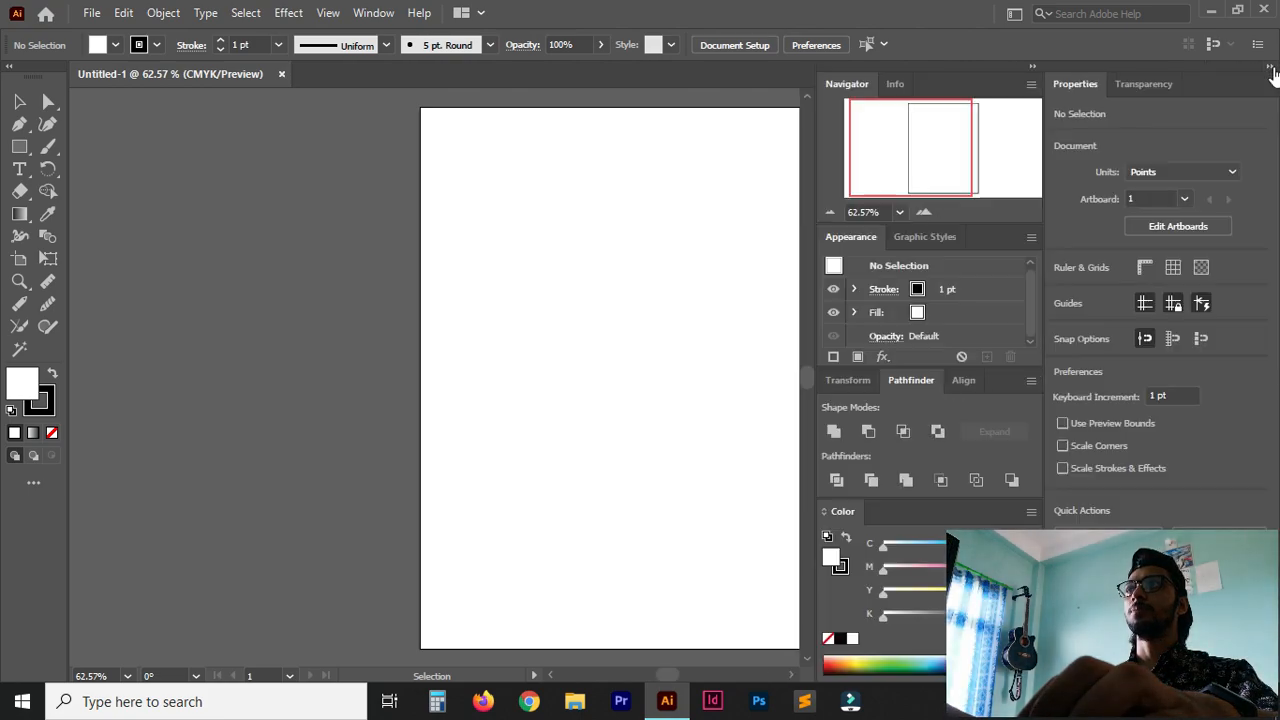
{"action": "left_click", "coordinate": [1271, 68]}
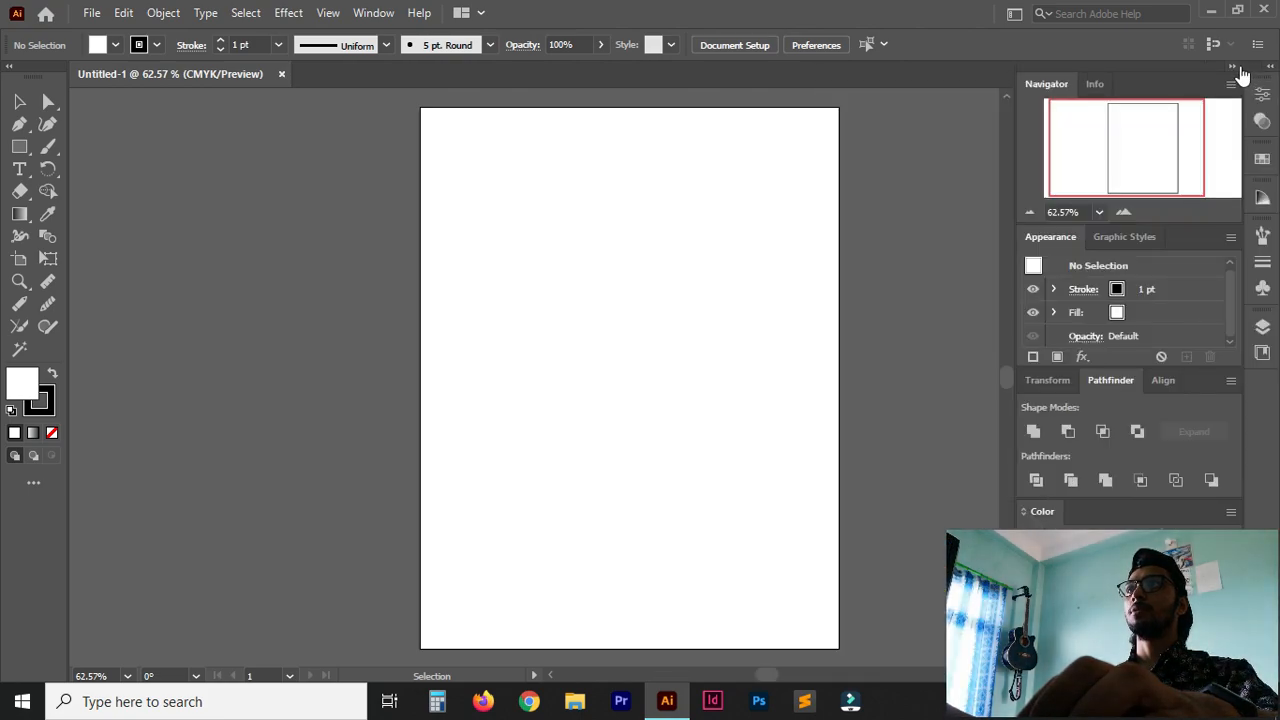
{"action": "left_click", "coordinate": [1240, 67]}
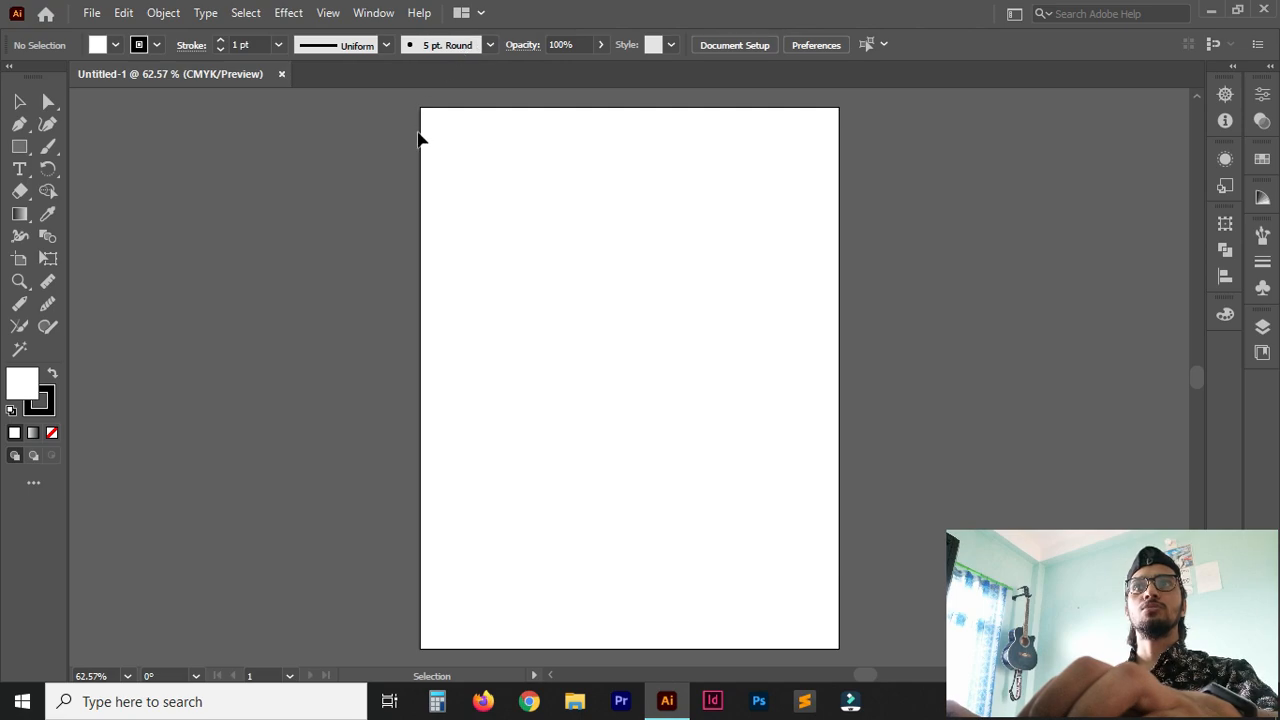
Practise zooming in and out on the blank artboard with the Zoom tool.
{"action": "left_click", "coordinate": [21, 284]}
{"action": "left_click", "coordinate": [17, 98]}
{"action": "key", "text": "z"}
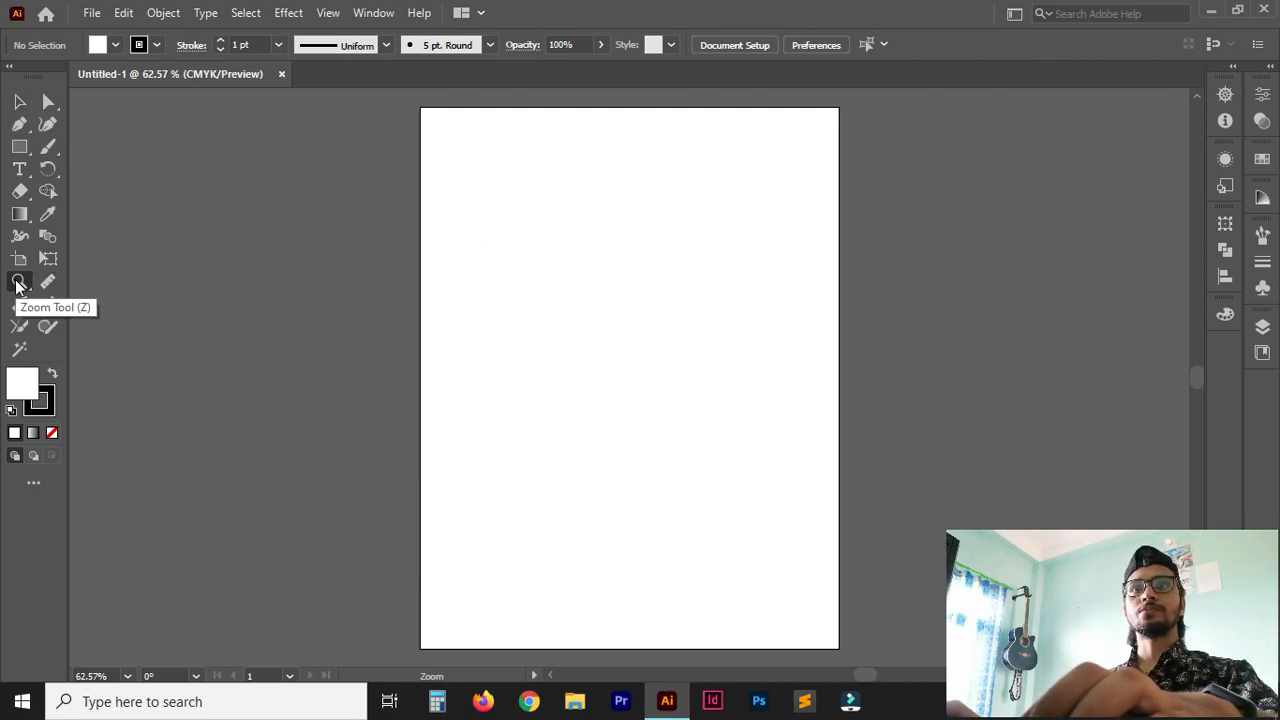
{"action": "left_click", "coordinate": [586, 252]}
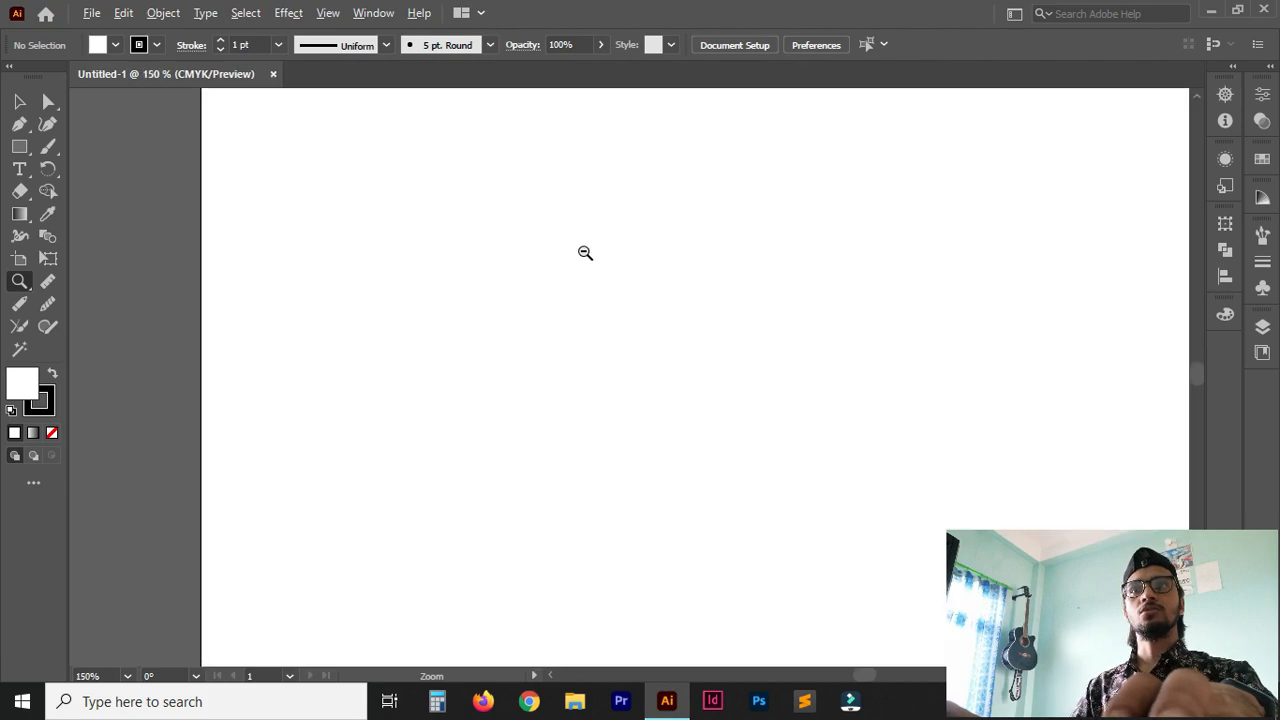
{"action": "left_click", "coordinate": [585, 252], "text": "alt"}
{"action": "left_click", "coordinate": [585, 252], "text": "alt"}
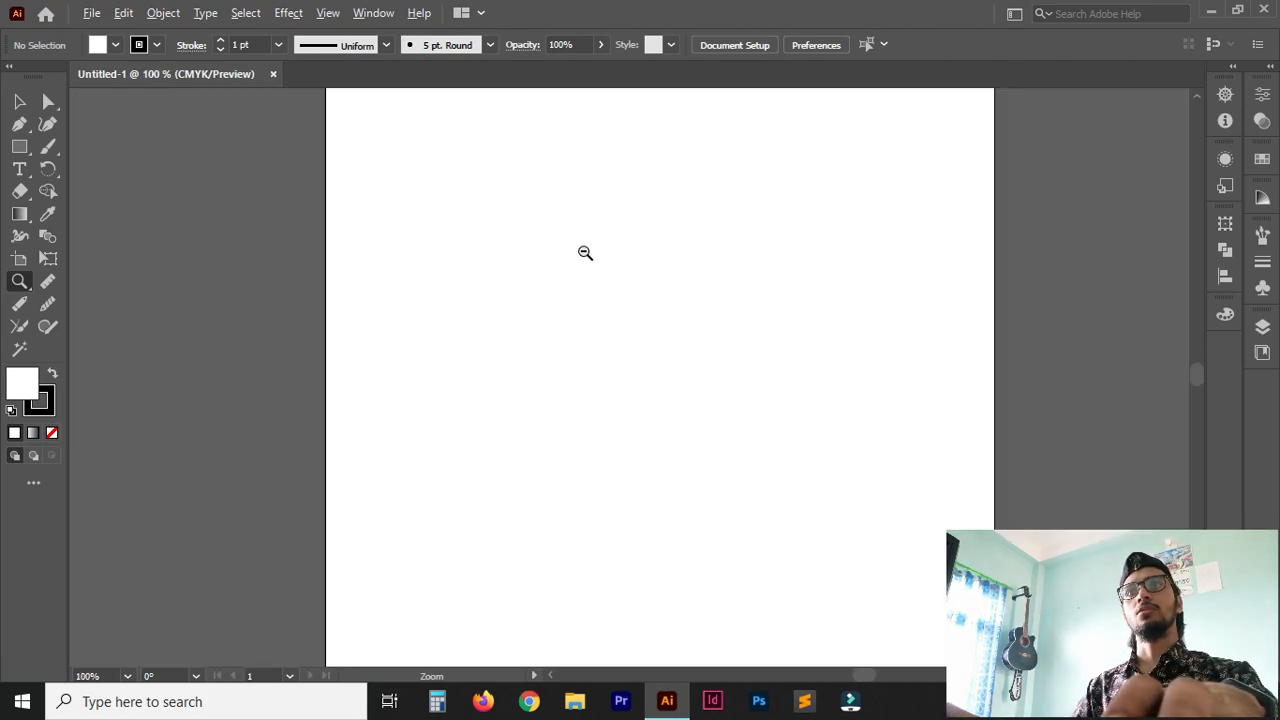
{"action": "left_click", "coordinate": [469, 298]}
{"action": "left_click", "coordinate": [468, 295], "text": "alt"}
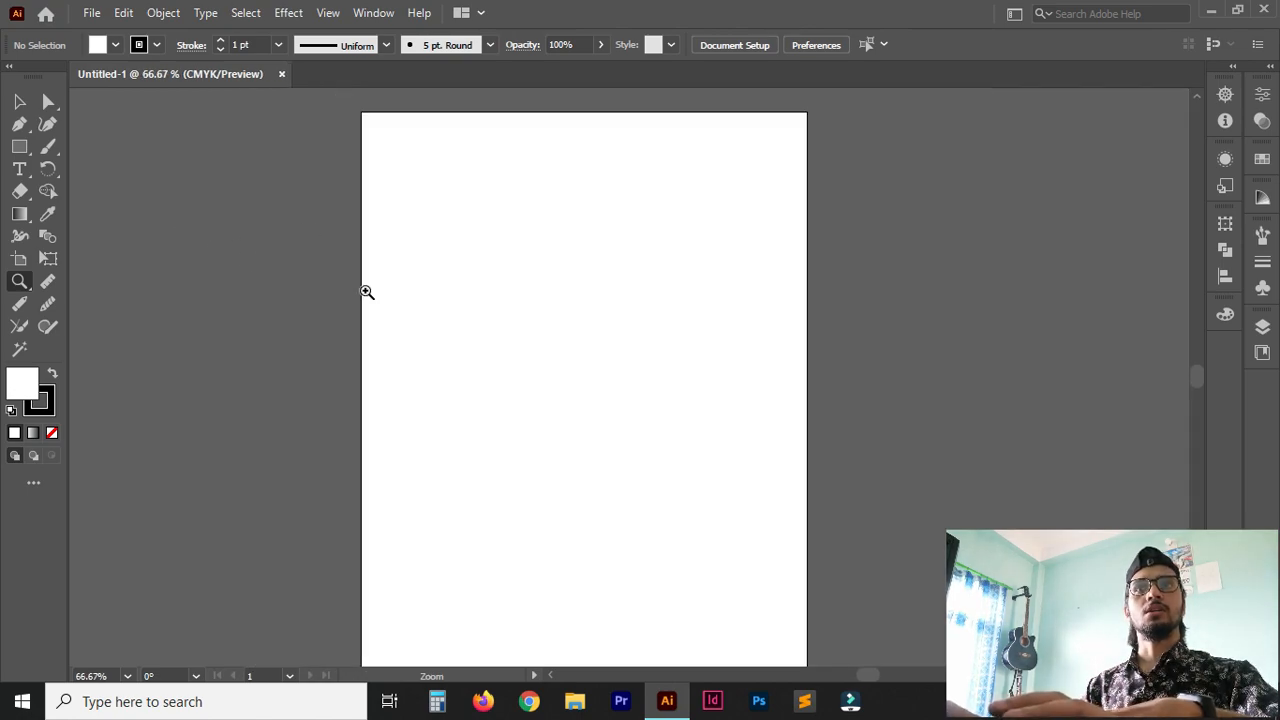
{"action": "left_click", "coordinate": [443, 294]}
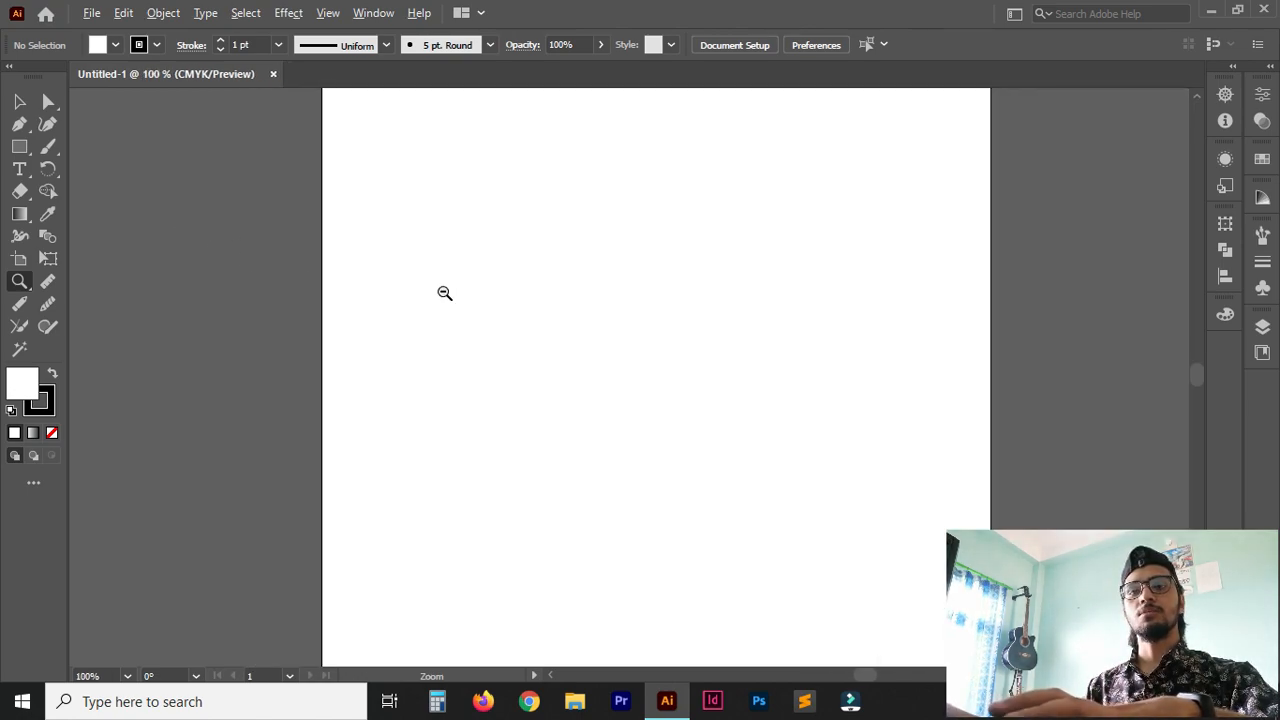
{"action": "scroll", "coordinate": [444, 292], "scroll_direction": "up", "scroll_amount": 1}
{"action": "scroll", "coordinate": [444, 291], "scroll_direction": "down", "scroll_amount": 2}
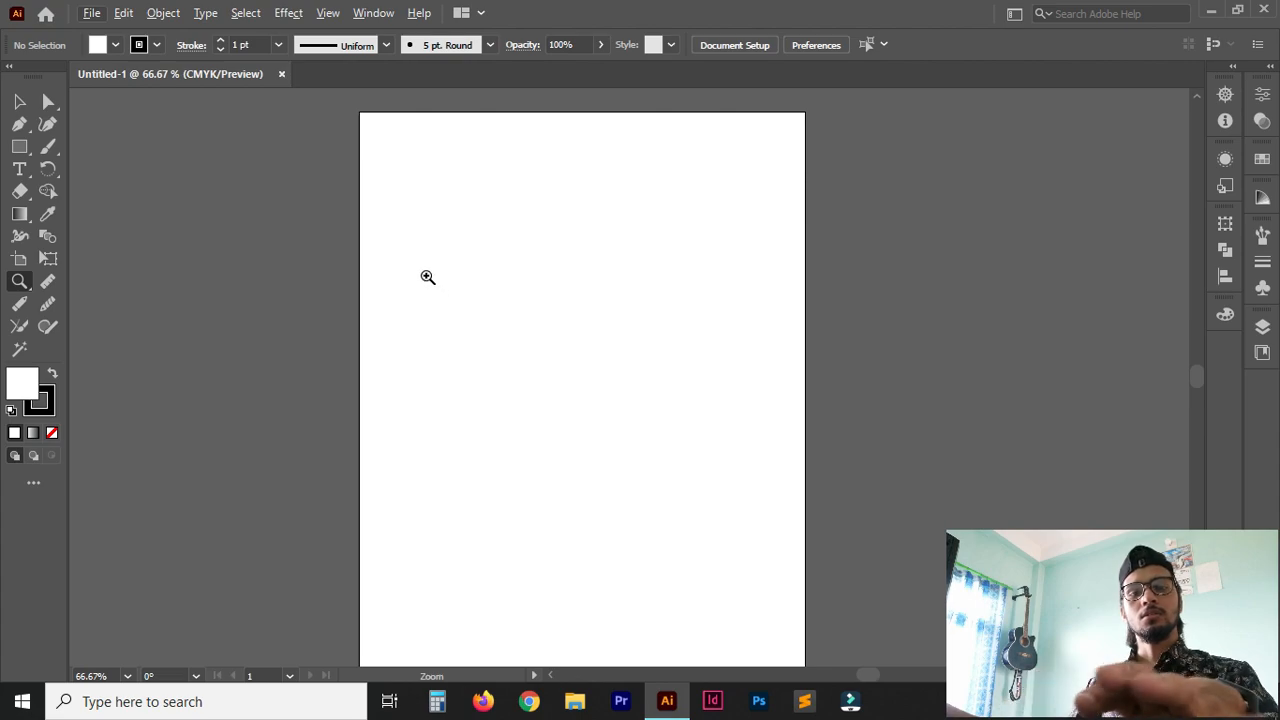
Step the document magnification in and out repeatedly, and leave it at 100%.
{"action": "key", "text": "ctrl+equal"}
{"action": "key", "text": "ctrl+equal"}
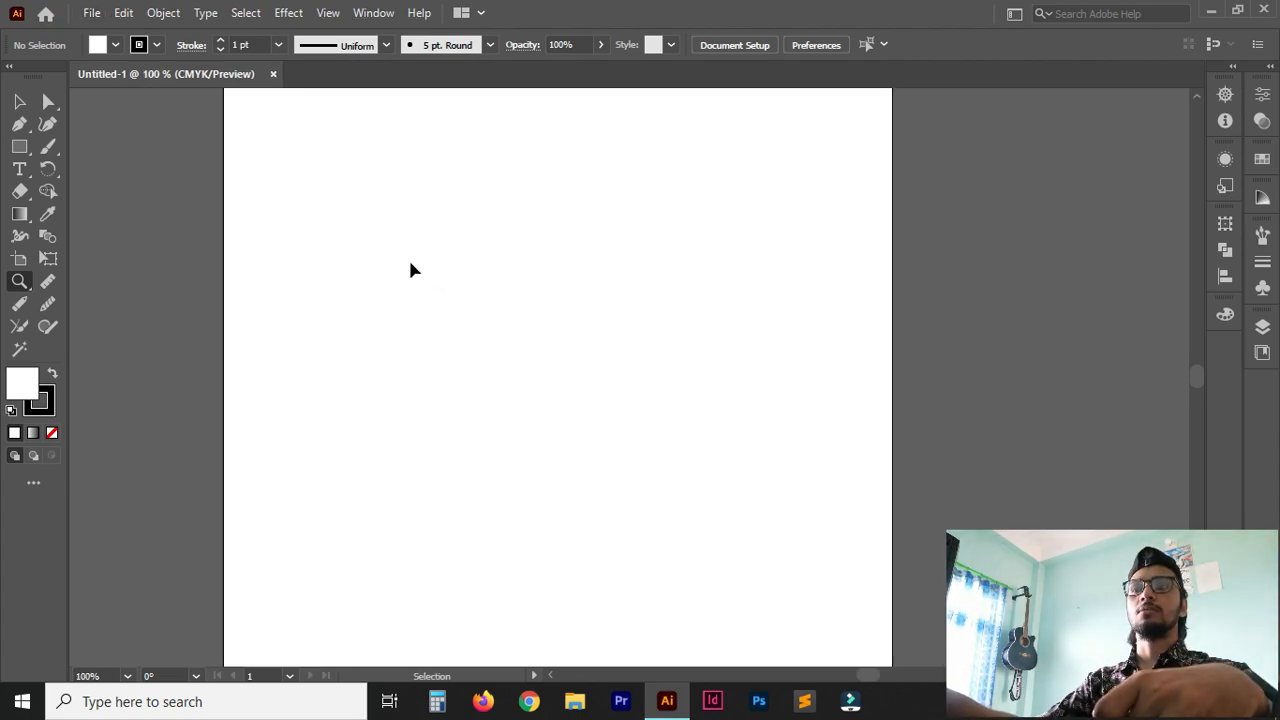
{"action": "key", "text": "ctrl+minus"}
{"action": "key", "text": "ctrl+minus"}
{"action": "key", "text": "ctrl+minus"}
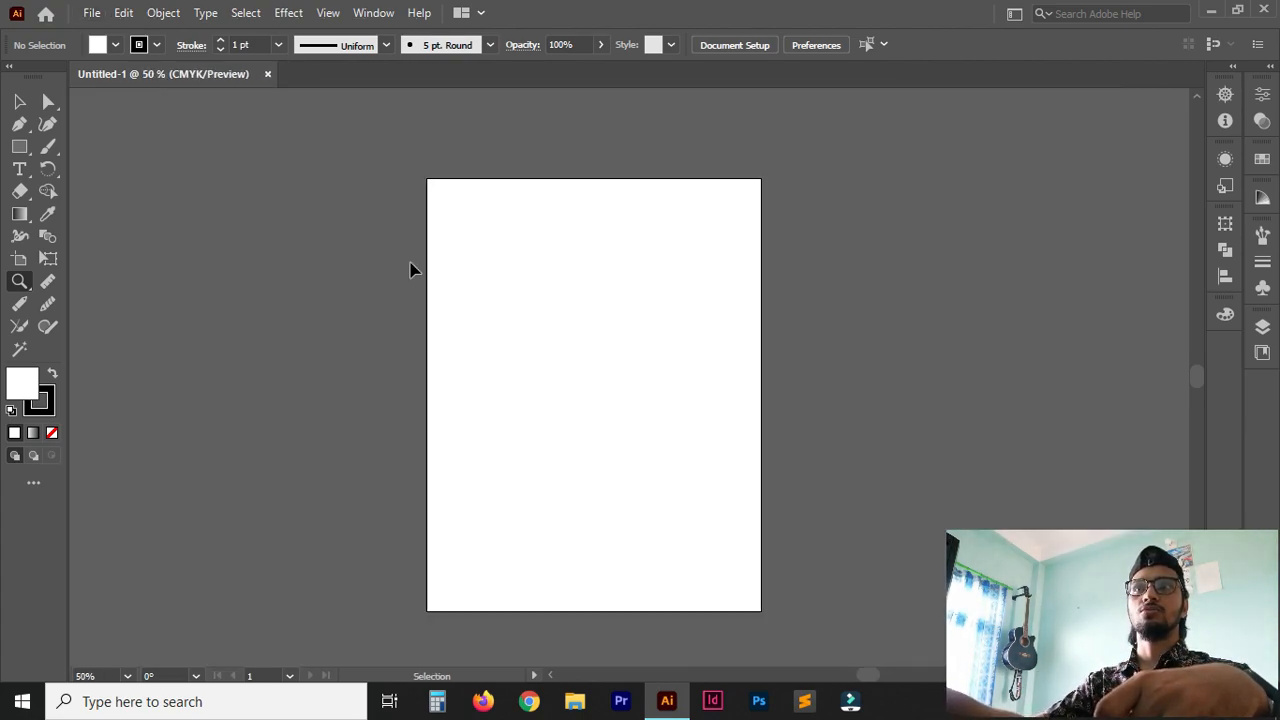
{"action": "key", "text": "ctrl+equal"}
{"action": "key", "text": "ctrl+minus"}
{"action": "key", "text": "ctrl+equal"}
{"action": "key", "text": "ctrl+minus"}
{"action": "key", "text": "ctrl+equal"}
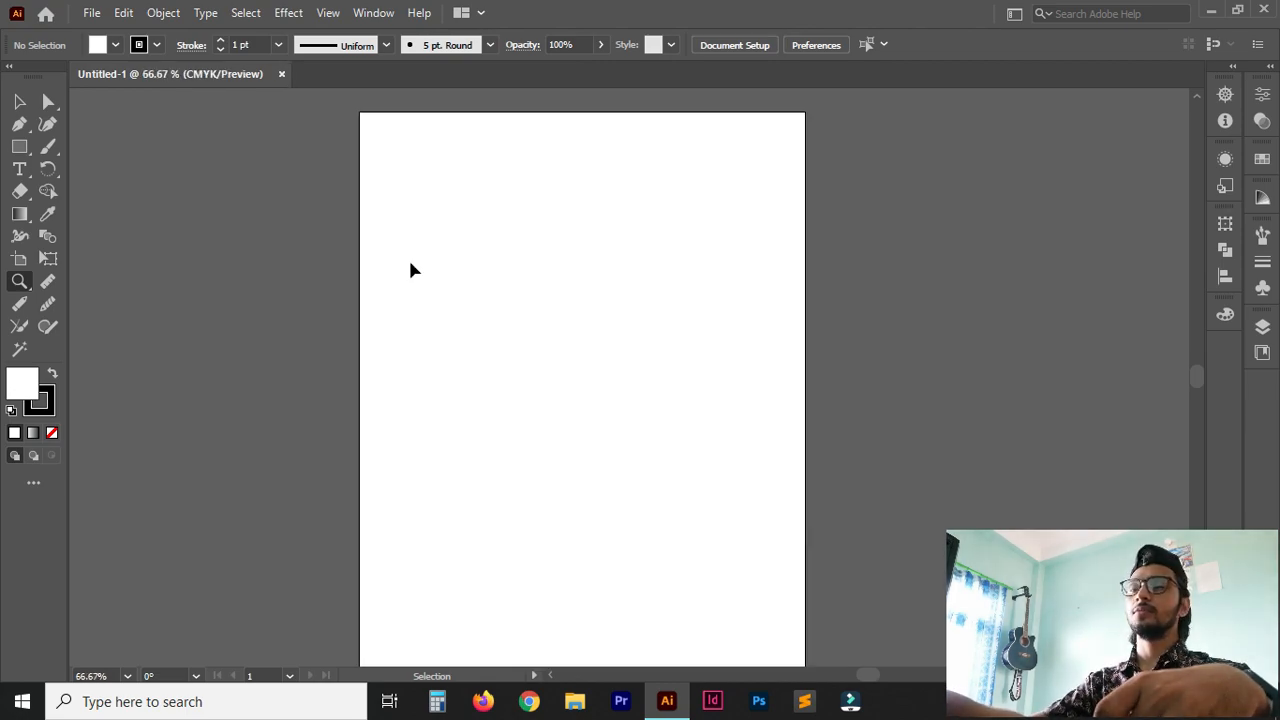
{"action": "key", "text": "ctrl+minus"}
{"action": "key", "text": "ctrl+equal"}
{"action": "key", "text": "ctrl+minus"}
{"action": "key", "text": "ctrl+equal"}
{"action": "key", "text": "ctrl+minus"}
{"action": "key", "text": "ctrl+equal"}
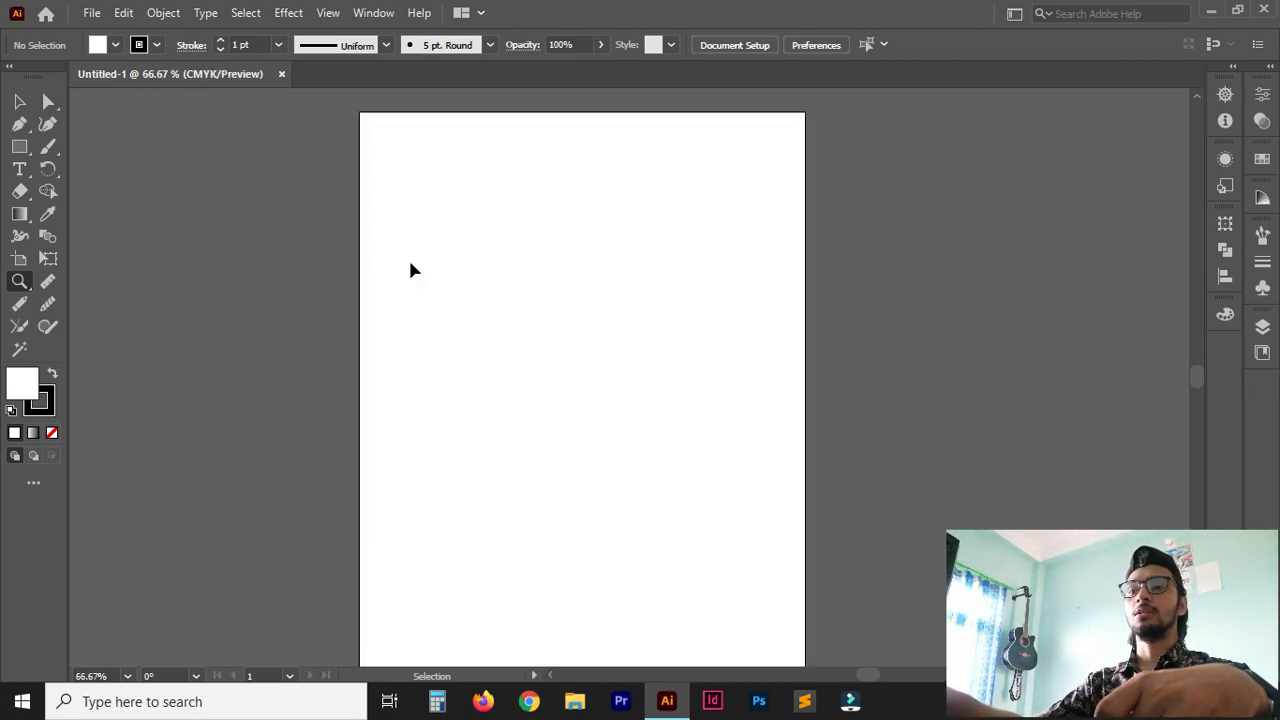
{"action": "key", "text": "ctrl+minus"}
{"action": "key", "text": "ctrl+equal"}
{"action": "key", "text": "ctrl+equal"}
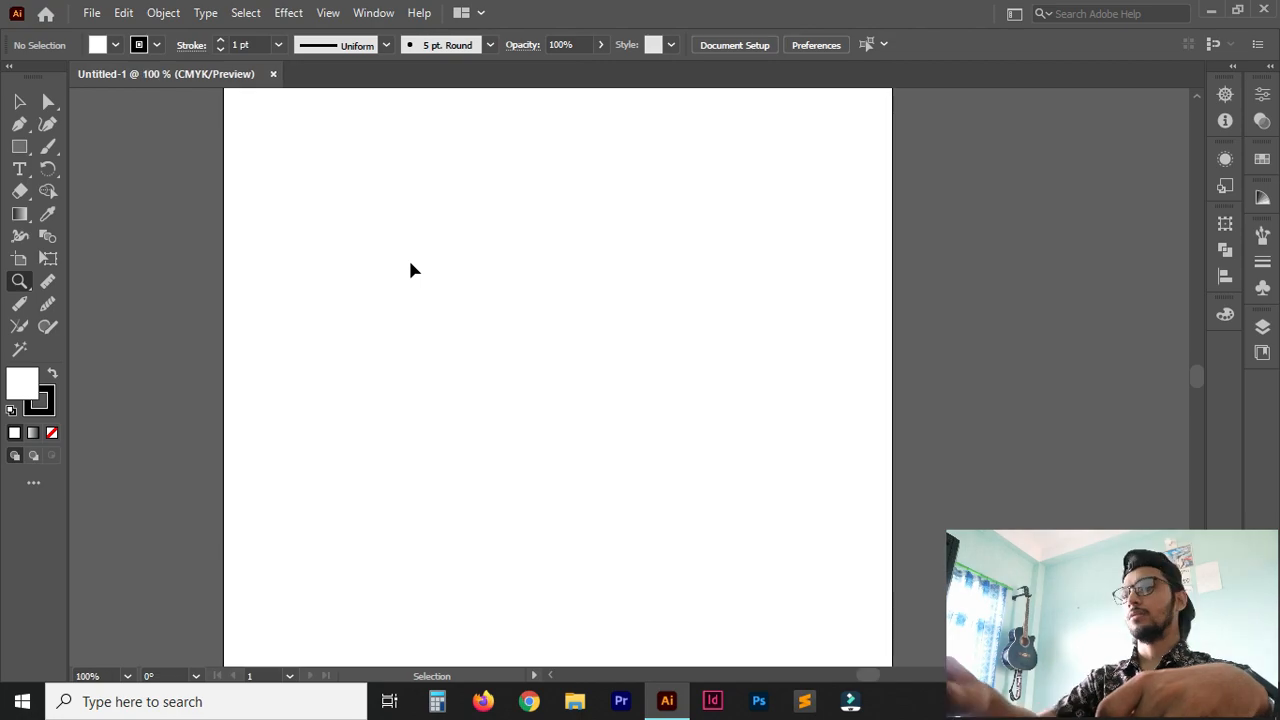
{"action": "key", "text": "ctrl+minus"}
{"action": "key", "text": "ctrl+minus"}
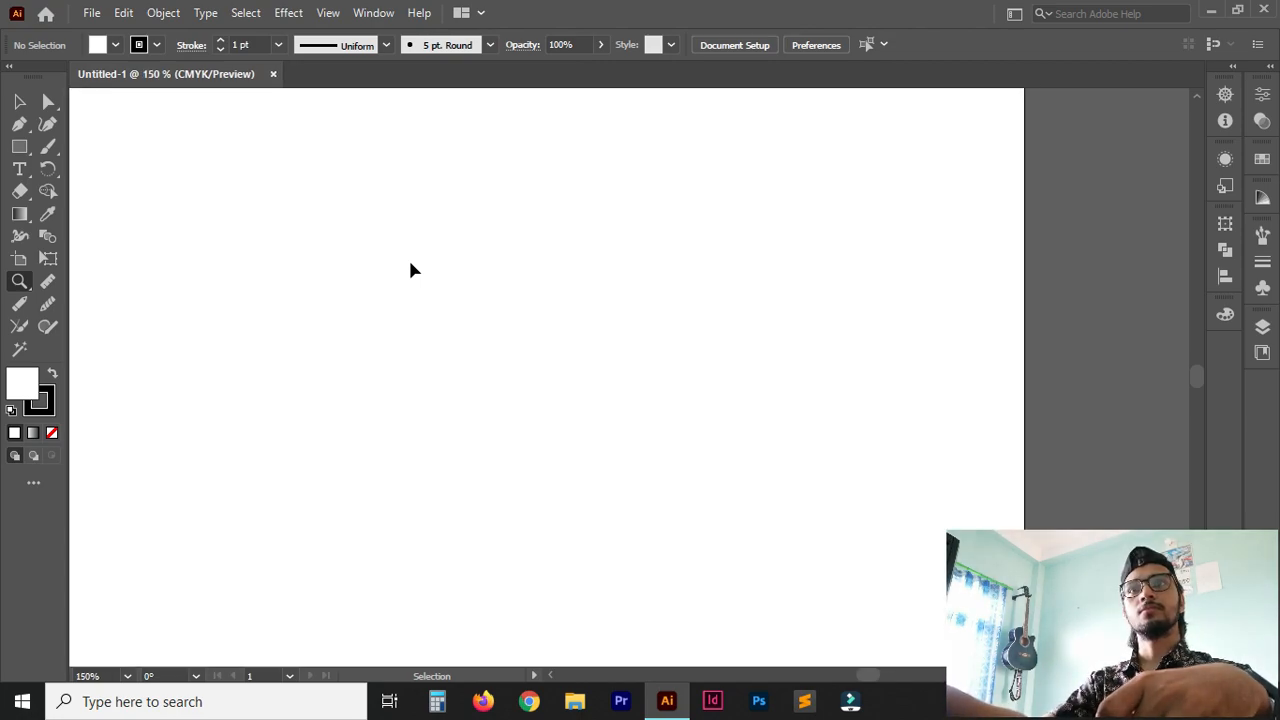
{"action": "key", "text": "ctrl+equal"}
{"action": "key", "text": "ctrl+equal"}
{"action": "key", "text": "ctrl+minus"}
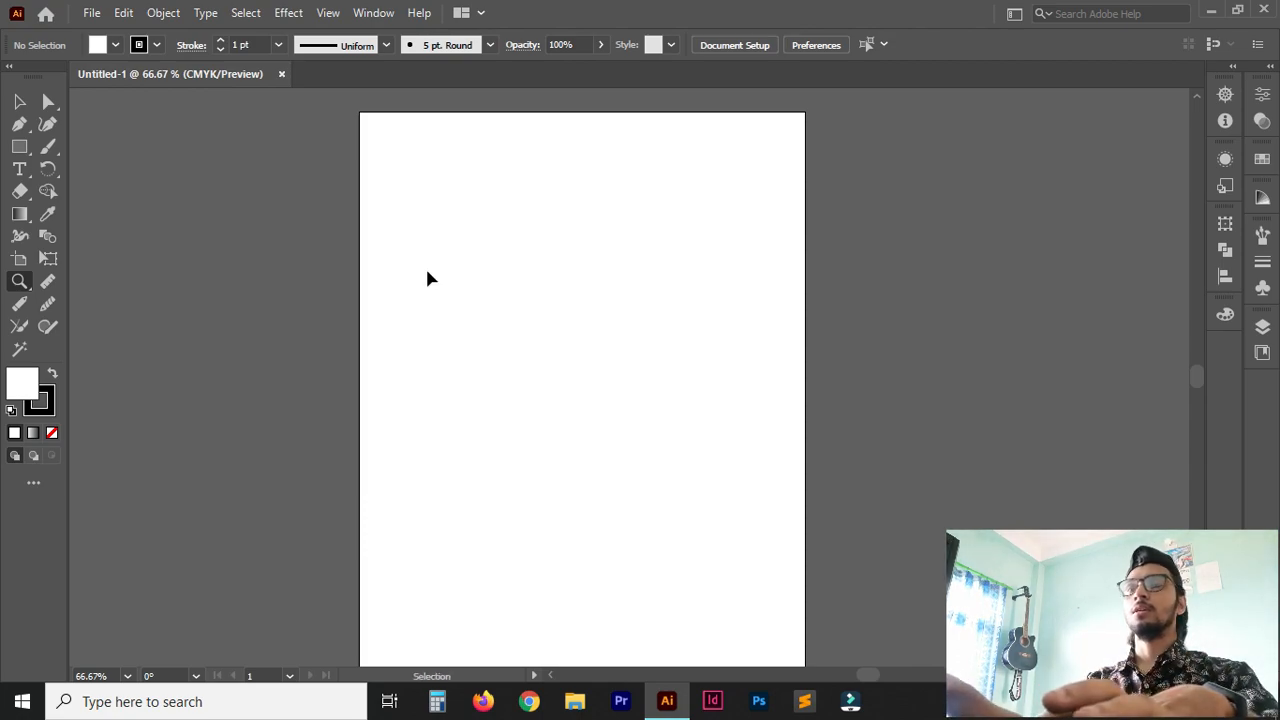
{"action": "key", "text": "ctrl+equal"}
{"action": "key", "text": "ctrl+equal"}
{"action": "key", "text": "ctrl+minus"}
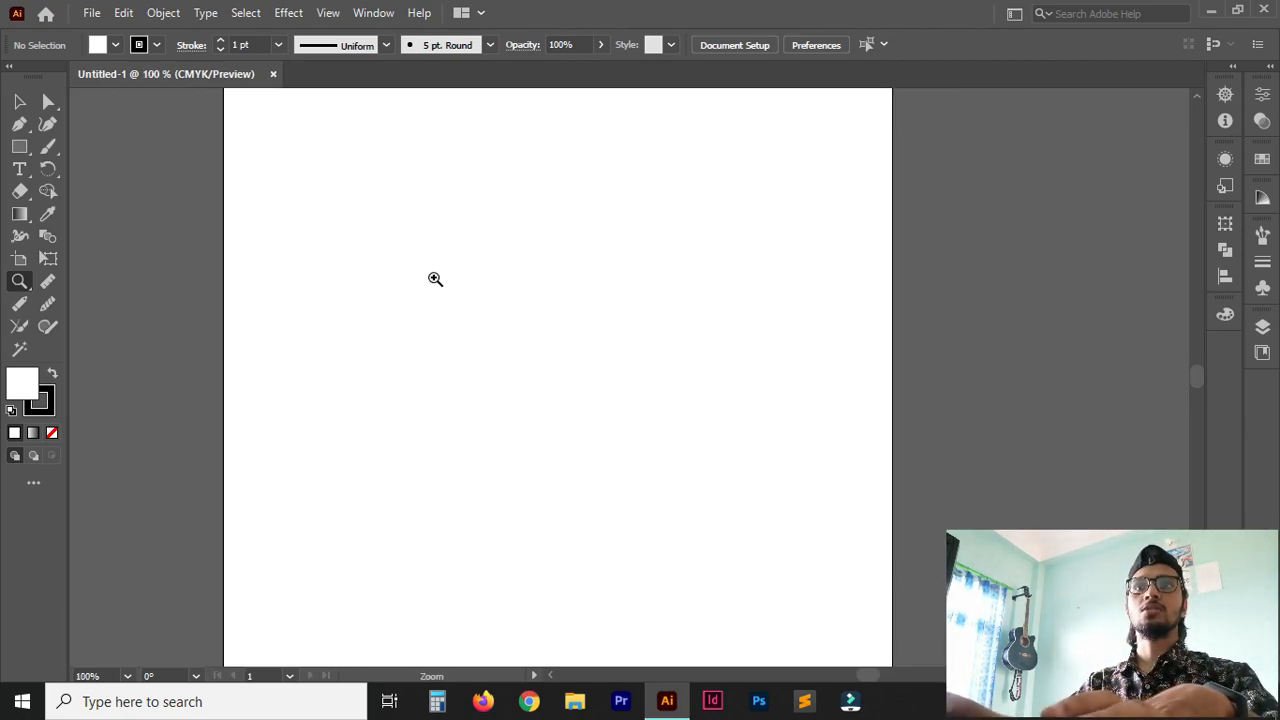
Pan the view around the artboard with the Hand tool and bring the page back at 66.67% zoom.
{"action": "left_click_drag", "start_coordinate": [1197, 379], "coordinate": [1199, 372]}
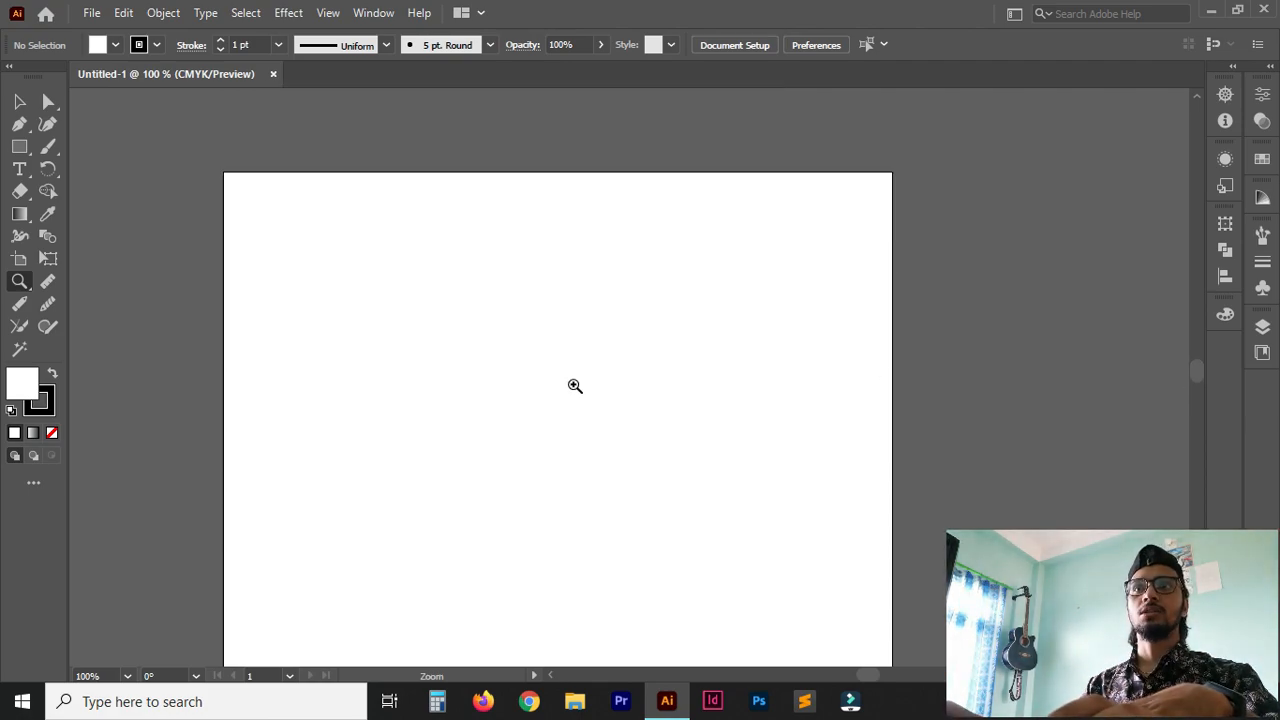
{"action": "key", "text": "space"}
{"action": "key", "text": "space"}
{"action": "left_click_drag", "start_coordinate": [523, 400], "coordinate": [583, 289]}
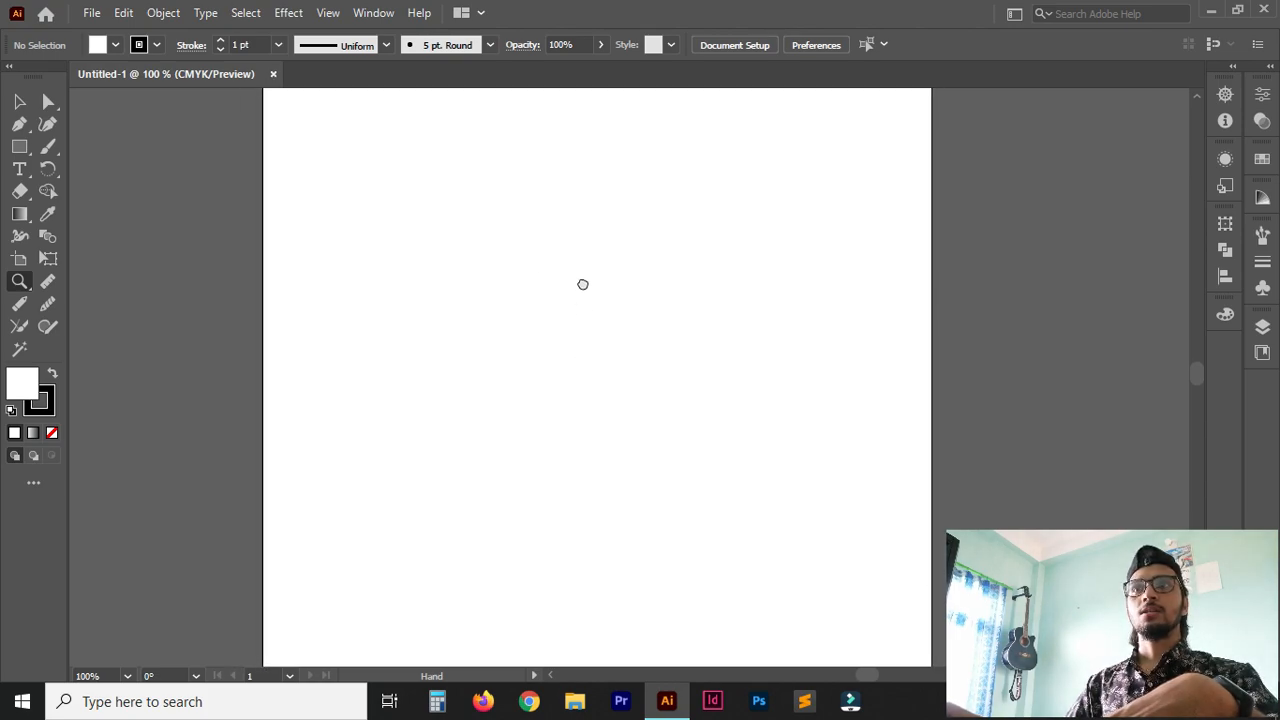
{"action": "key", "text": "ctrl+minus"}
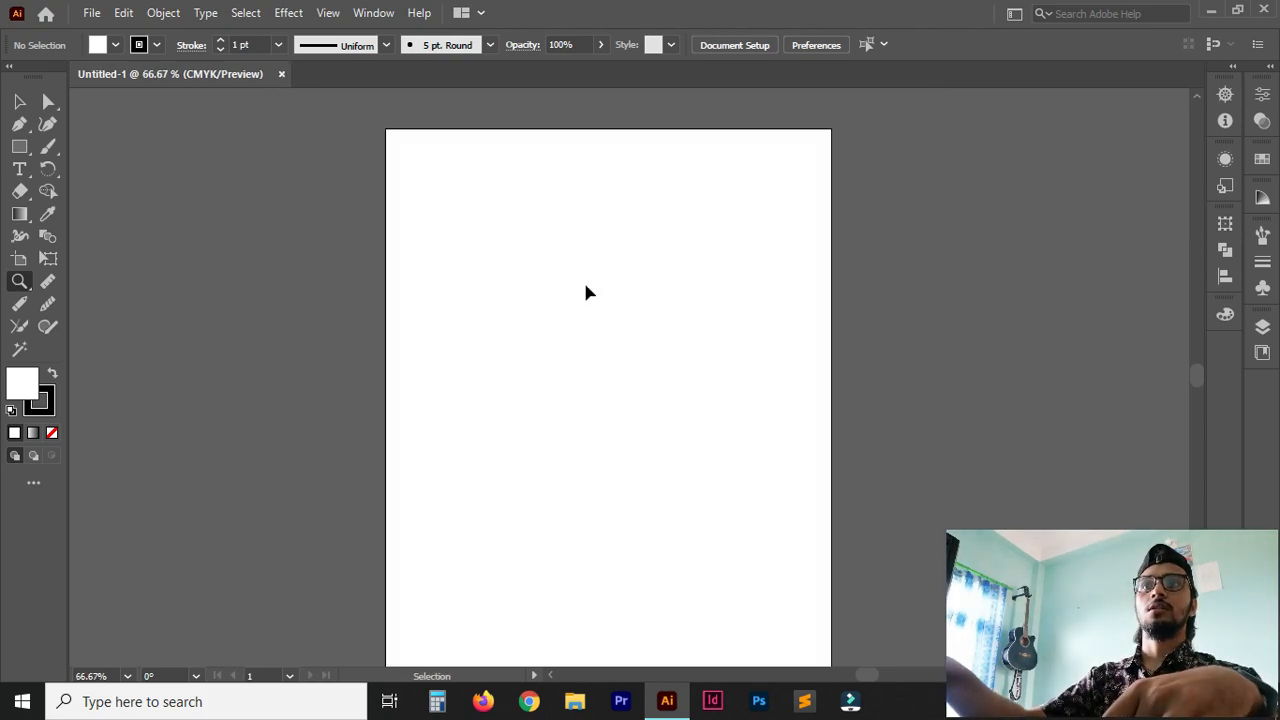
{"action": "left_click_drag", "start_coordinate": [590, 400], "coordinate": [586, 363]}
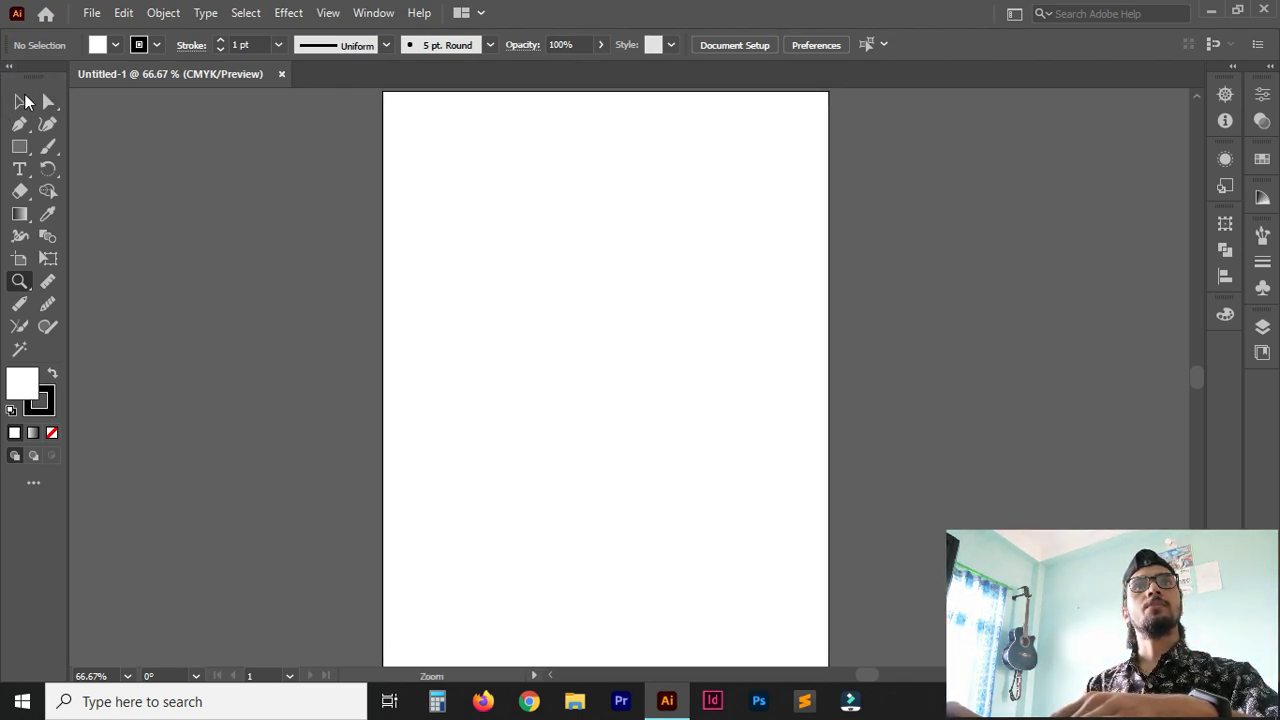
Switch the toolbox between its single-column and double-column layouts, keeping two columns.
{"action": "left_click", "coordinate": [12, 70]}
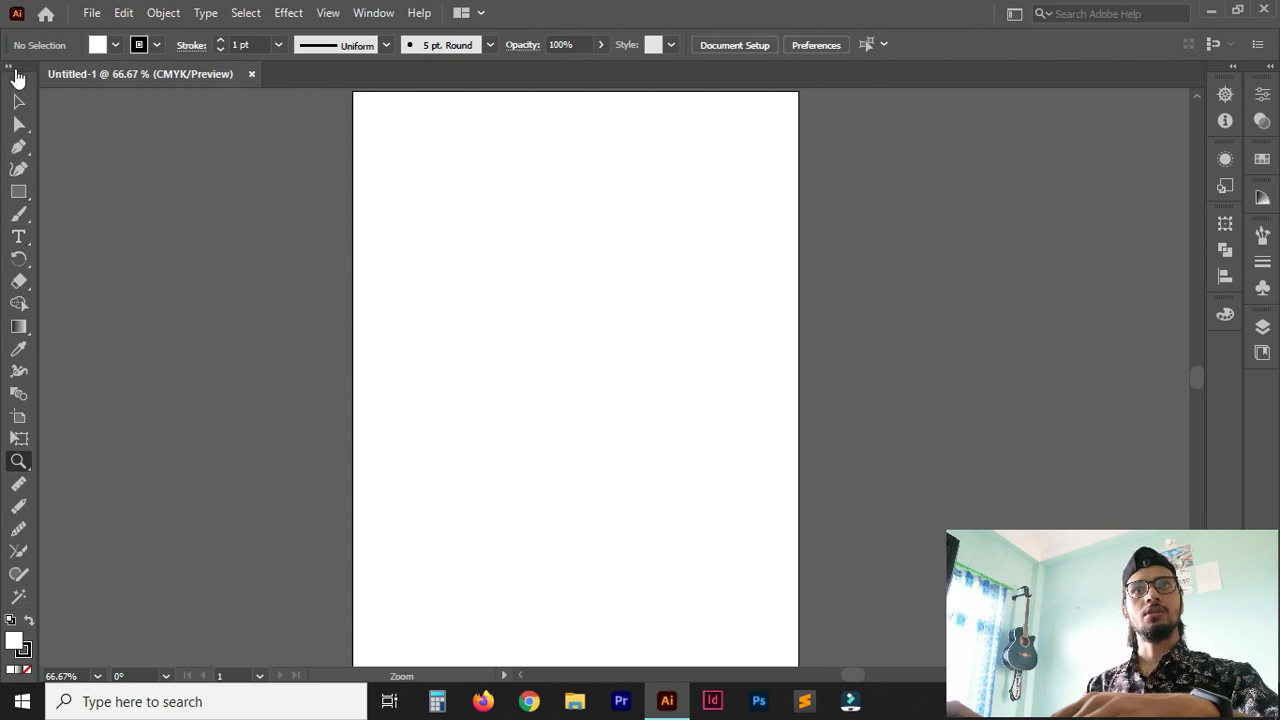
{"action": "left_click", "coordinate": [12, 69]}
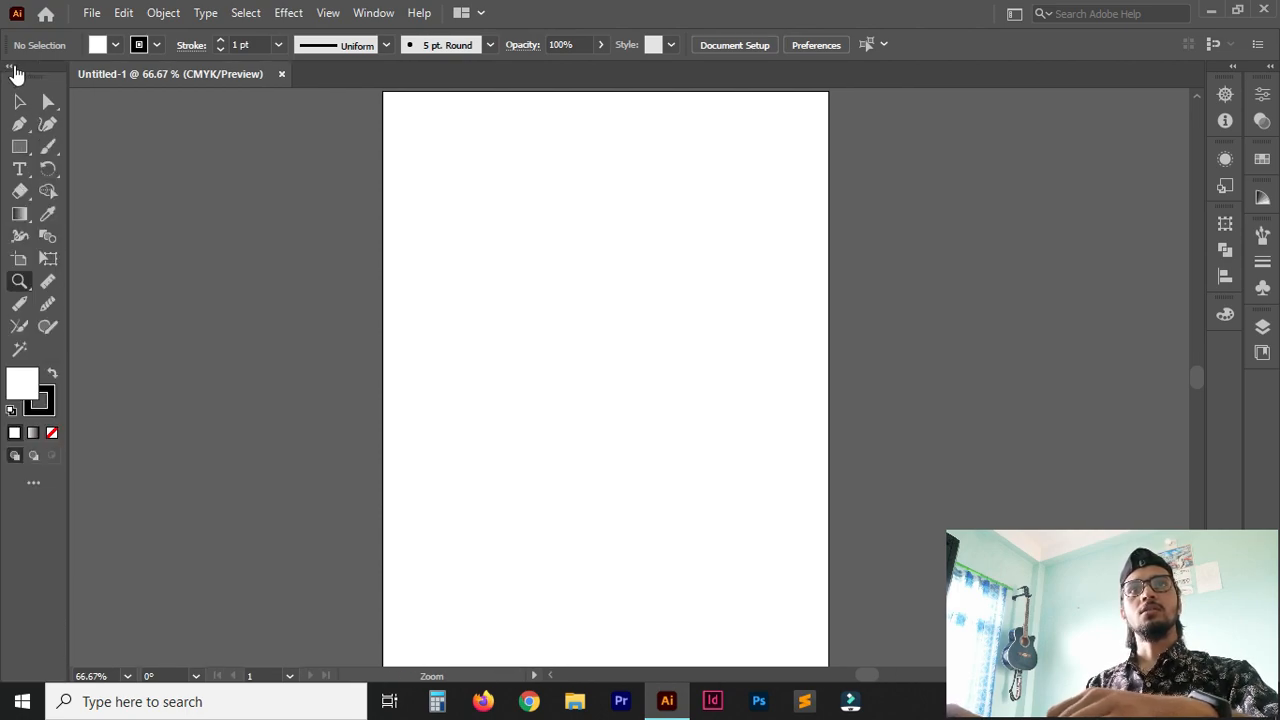
{"action": "left_click", "coordinate": [12, 69]}
{"action": "left_click", "coordinate": [12, 69]}
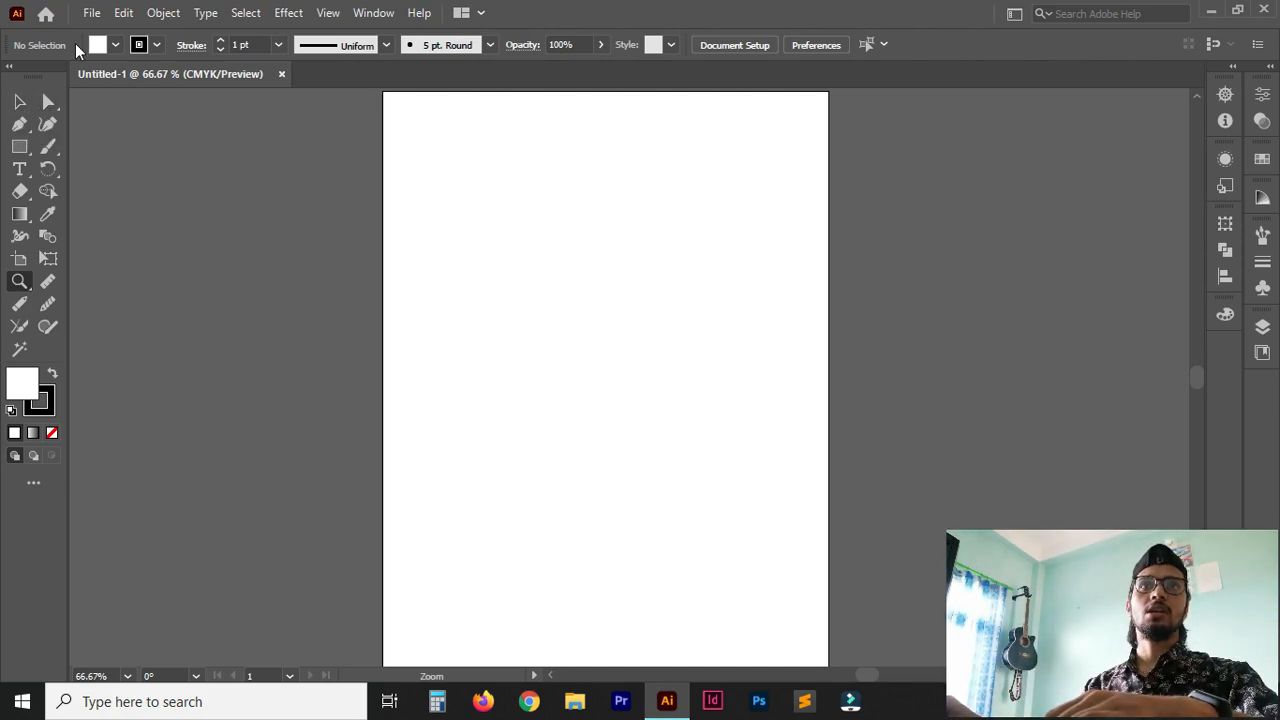
Draw a trial rectangle in the upper part of the artboard and undo it.
{"action": "left_click", "coordinate": [20, 148]}
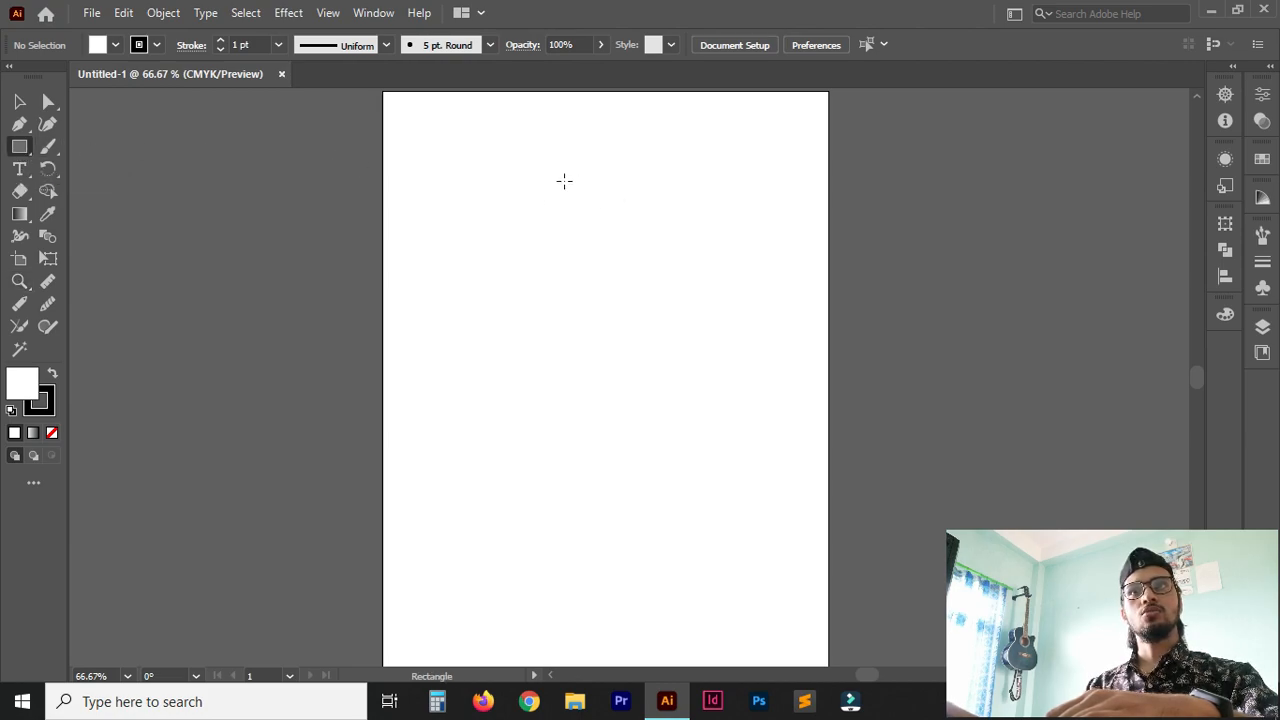
{"action": "left_click_drag", "start_coordinate": [463, 164], "coordinate": [706, 331]}
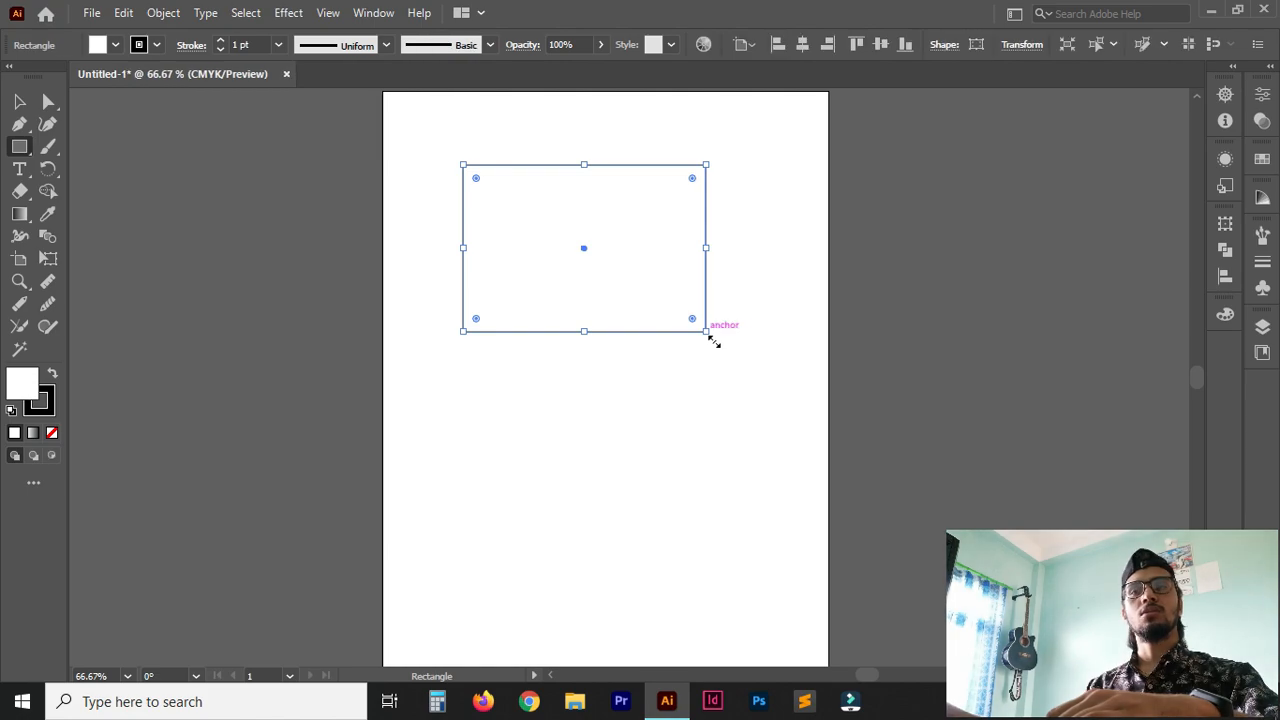
{"action": "left_click", "coordinate": [18, 149]}
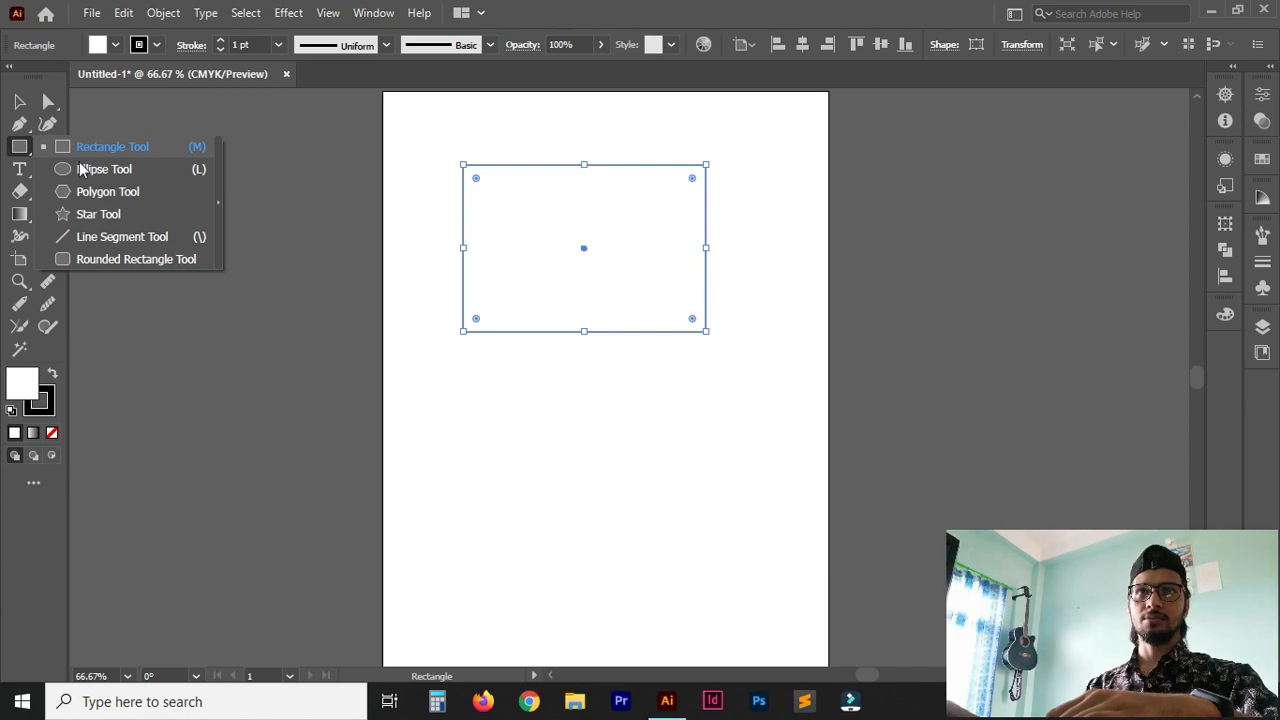
{"action": "left_click", "coordinate": [18, 149]}
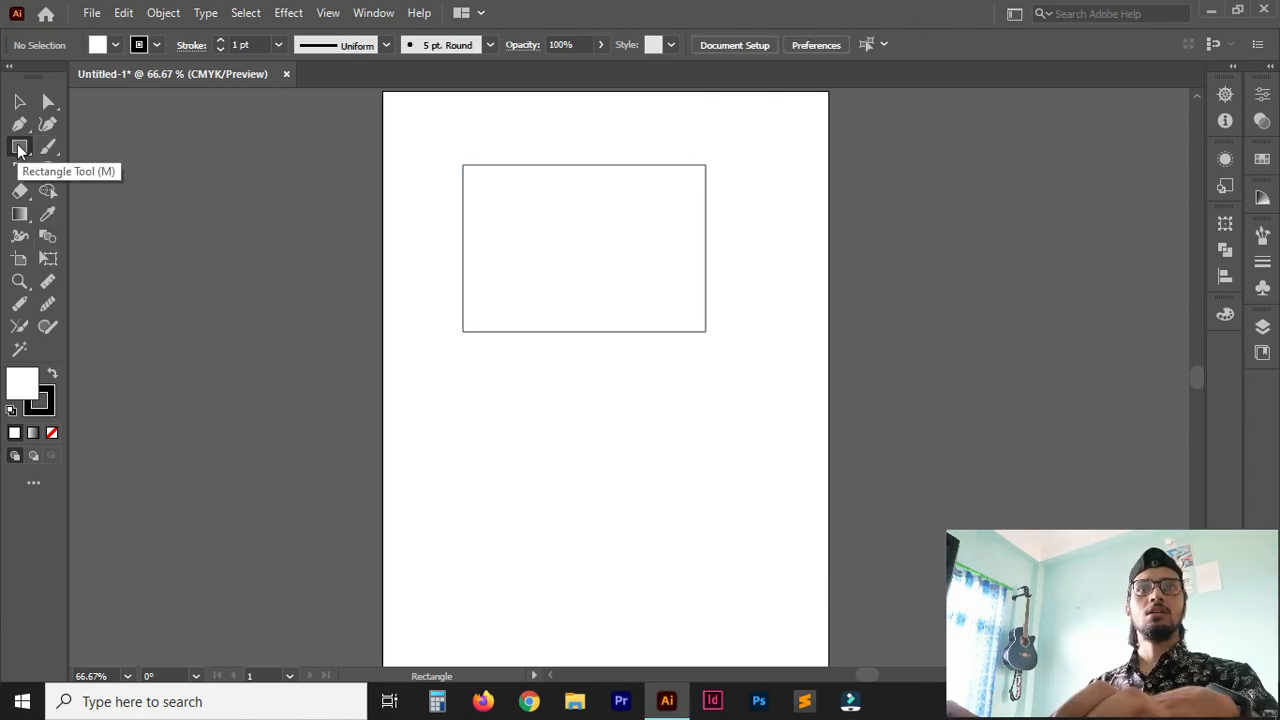
{"action": "left_click", "coordinate": [18, 149]}
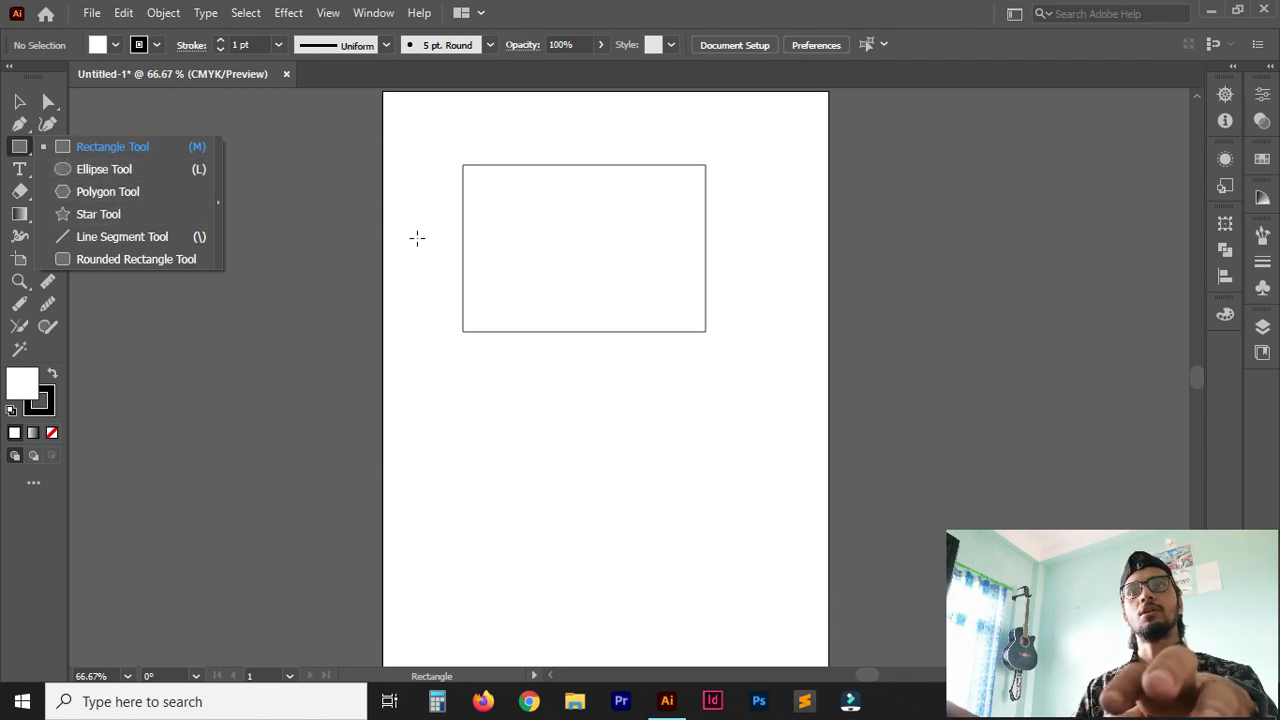
{"action": "left_click", "coordinate": [422, 182], "text": "ctrl"}
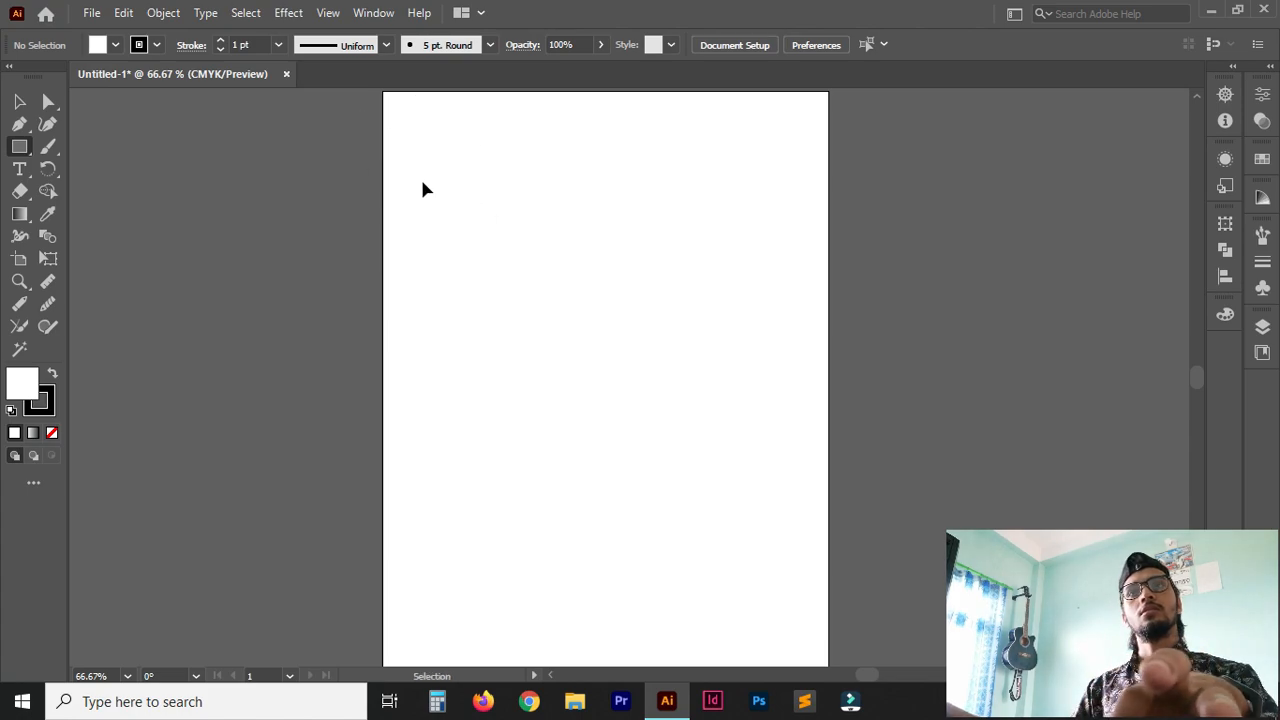
{"action": "key", "text": "ctrl+z"}
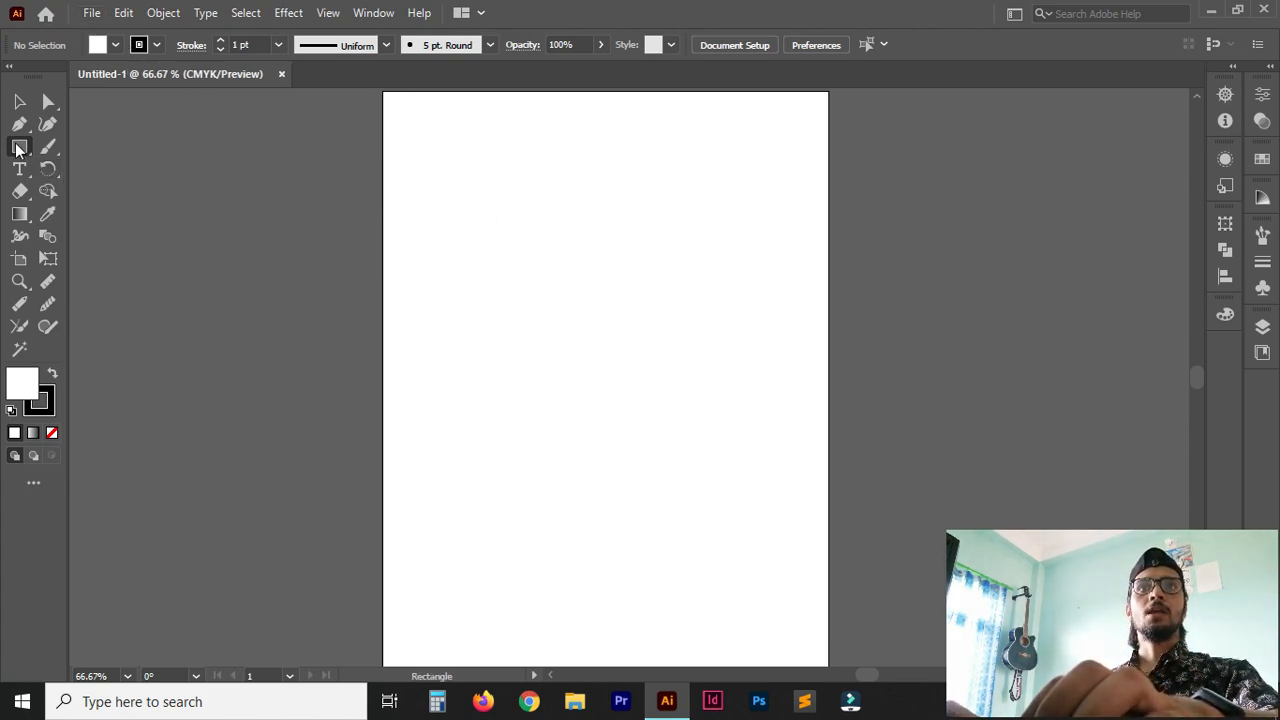
Draw a small rectangle near the artboard's upper-left corner and a wide ellipse to its right.
{"action": "mouse_move", "coordinate": [429, 126]}
{"action": "left_mouse_down"}
{"action": "mouse_move", "coordinate": [491, 183]}
{"action": "mouse_move", "coordinate": [522, 187]}
{"action": "left_mouse_up"}
{"action": "left_click_drag", "start_coordinate": [19, 146], "coordinate": [100, 169]}
{"action": "left_click_drag", "start_coordinate": [583, 137], "coordinate": [672, 193]}
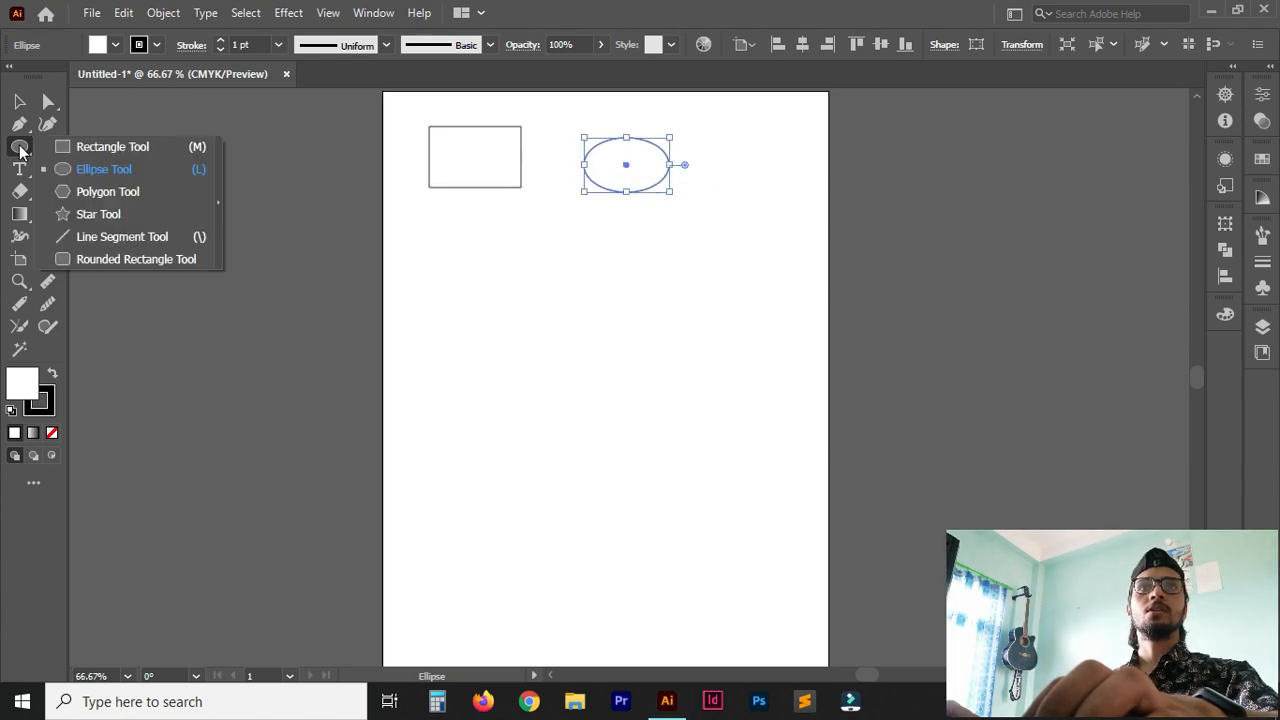
Draw a hexagon below the rectangle and a five-pointed star below the ellipse.
{"action": "left_click", "coordinate": [109, 193]}
{"action": "left_click_drag", "start_coordinate": [447, 284], "coordinate": [497, 309]}
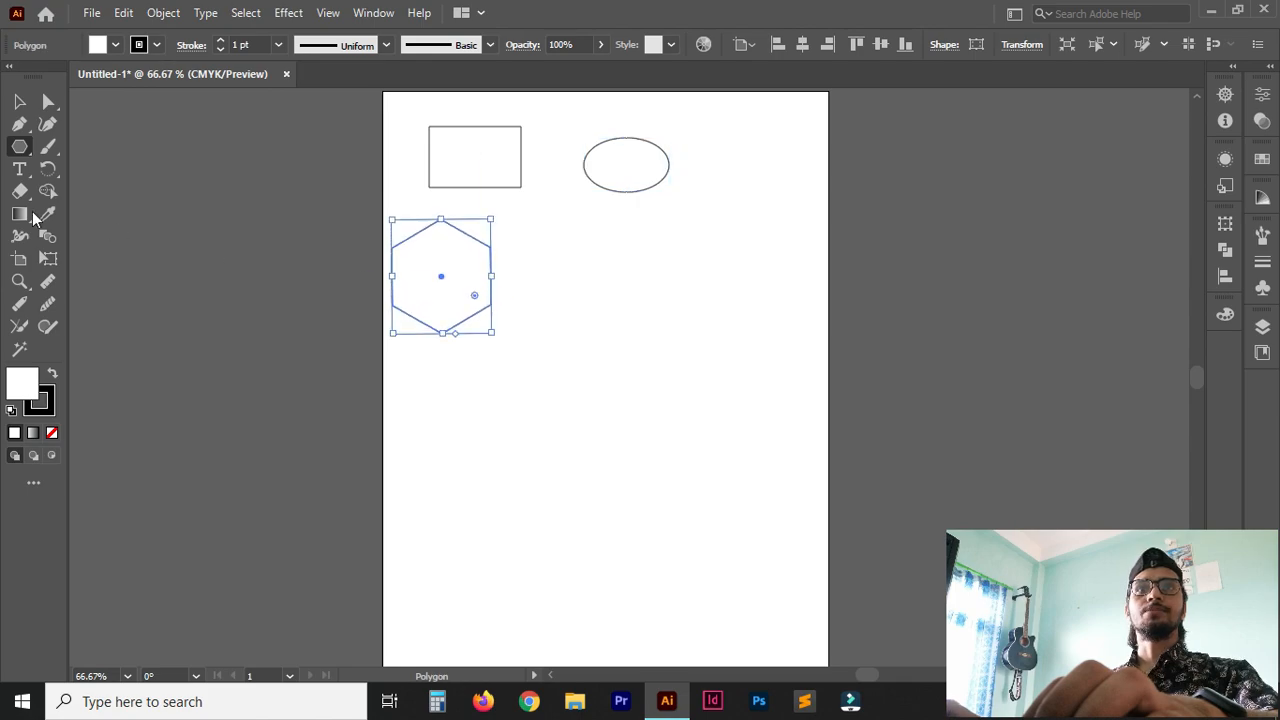
{"action": "left_click", "coordinate": [19, 146]}
{"action": "left_click", "coordinate": [107, 213]}
{"action": "left_click_drag", "start_coordinate": [607, 268], "coordinate": [634, 334]}
Draw a nearly vertical, slightly slanted line segment to the right of the star.
{"action": "left_click", "coordinate": [19, 146]}
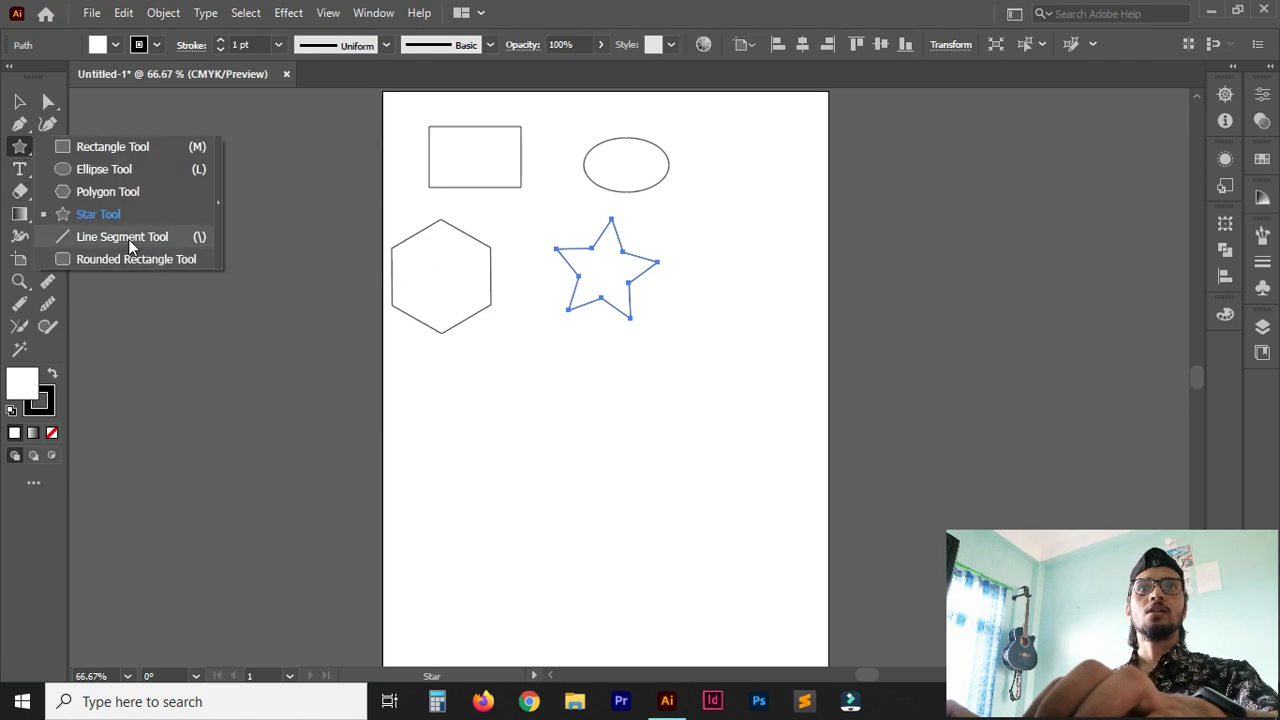
{"action": "left_click", "coordinate": [122, 237]}
{"action": "left_click_drag", "start_coordinate": [740, 267], "coordinate": [731, 356]}
Draw a rounded rectangle below the hexagon and the star, and deselect it.
{"action": "left_click", "coordinate": [19, 146]}
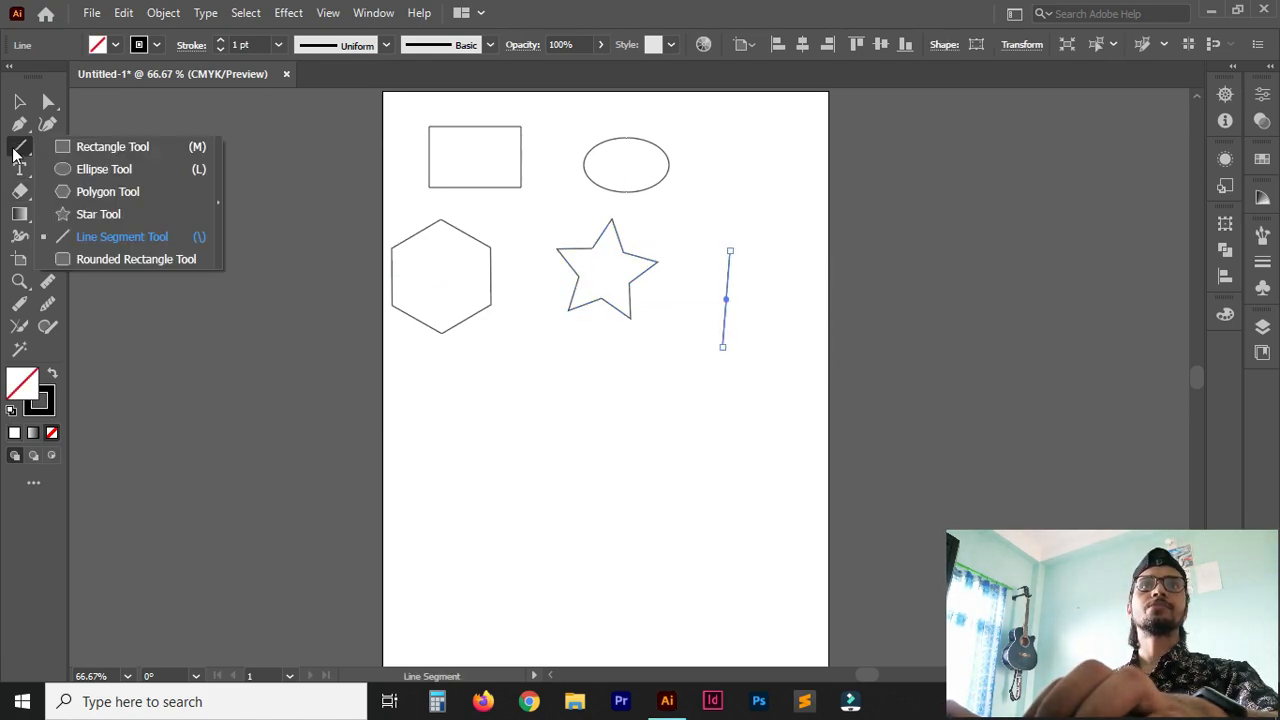
{"action": "left_click_drag", "start_coordinate": [475, 407], "coordinate": [597, 516]}
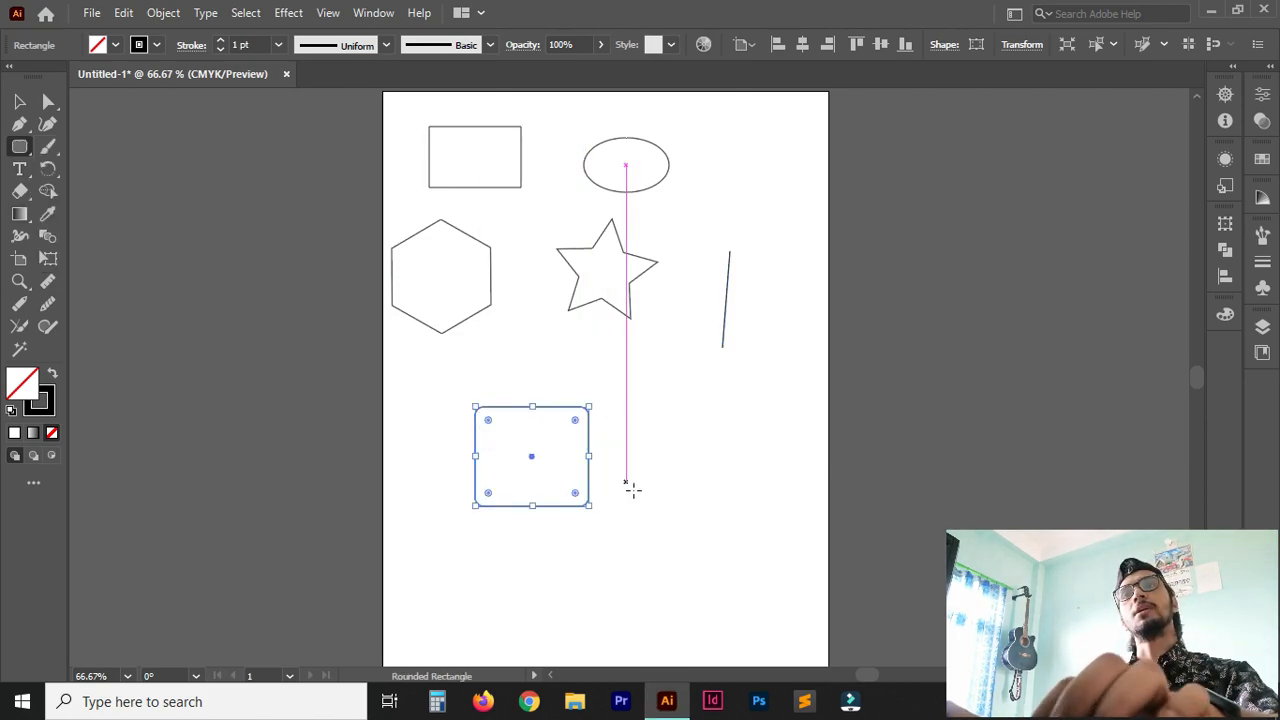
{"action": "key", "text": "ctrl+shift+a"}
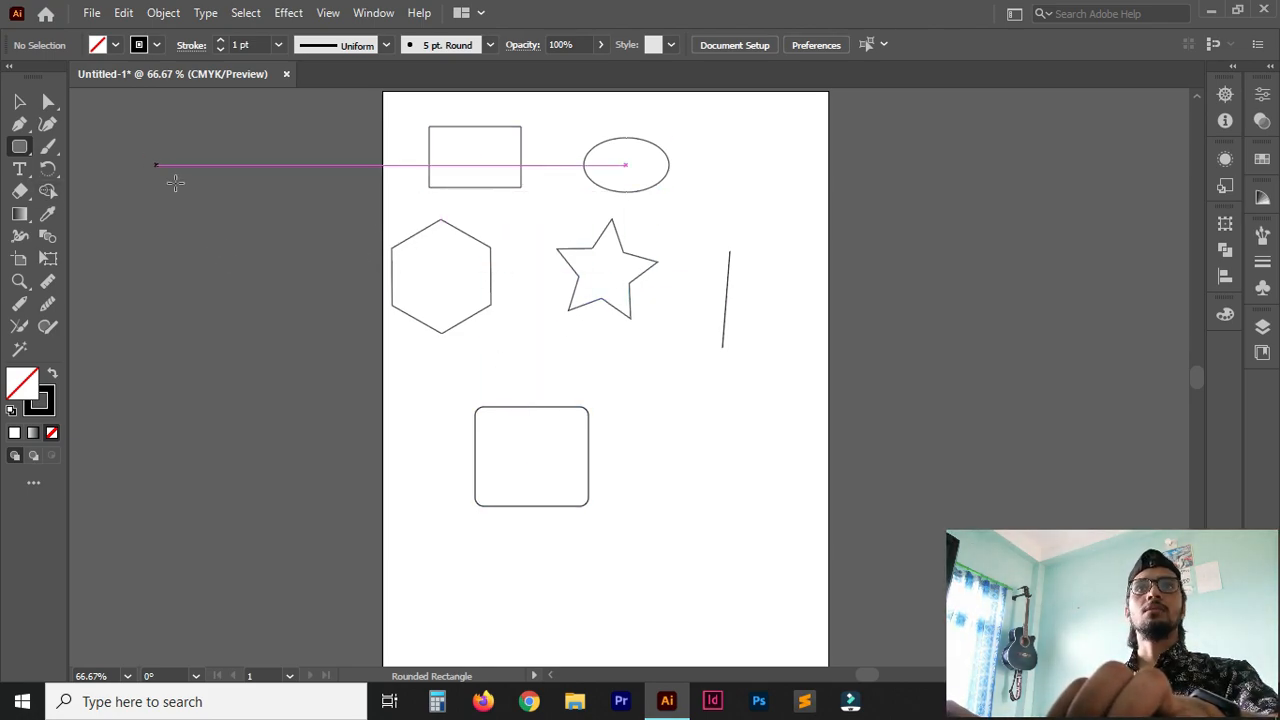
Draw a circle to the right of the ellipse, shift it slightly so it sits above the line, and deselect it.
{"action": "left_click_drag", "start_coordinate": [20, 148], "coordinate": [90, 169]}
{"action": "left_click_drag", "start_coordinate": [726, 150], "coordinate": [791, 240]}
{"action": "key", "text": "ctrl+z"}
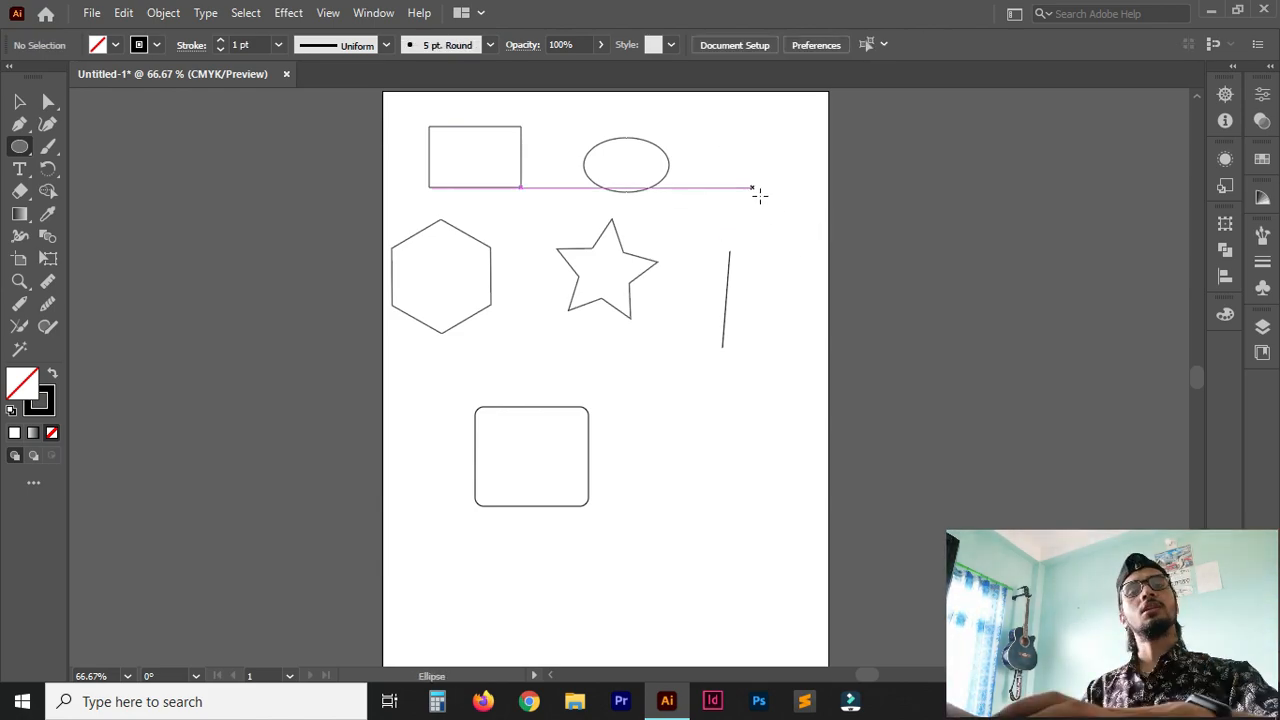
{"action": "left_click_drag", "start_coordinate": [735, 160], "coordinate": [798, 260]}
{"action": "left_click_drag", "start_coordinate": [778, 204], "coordinate": [763, 180]}
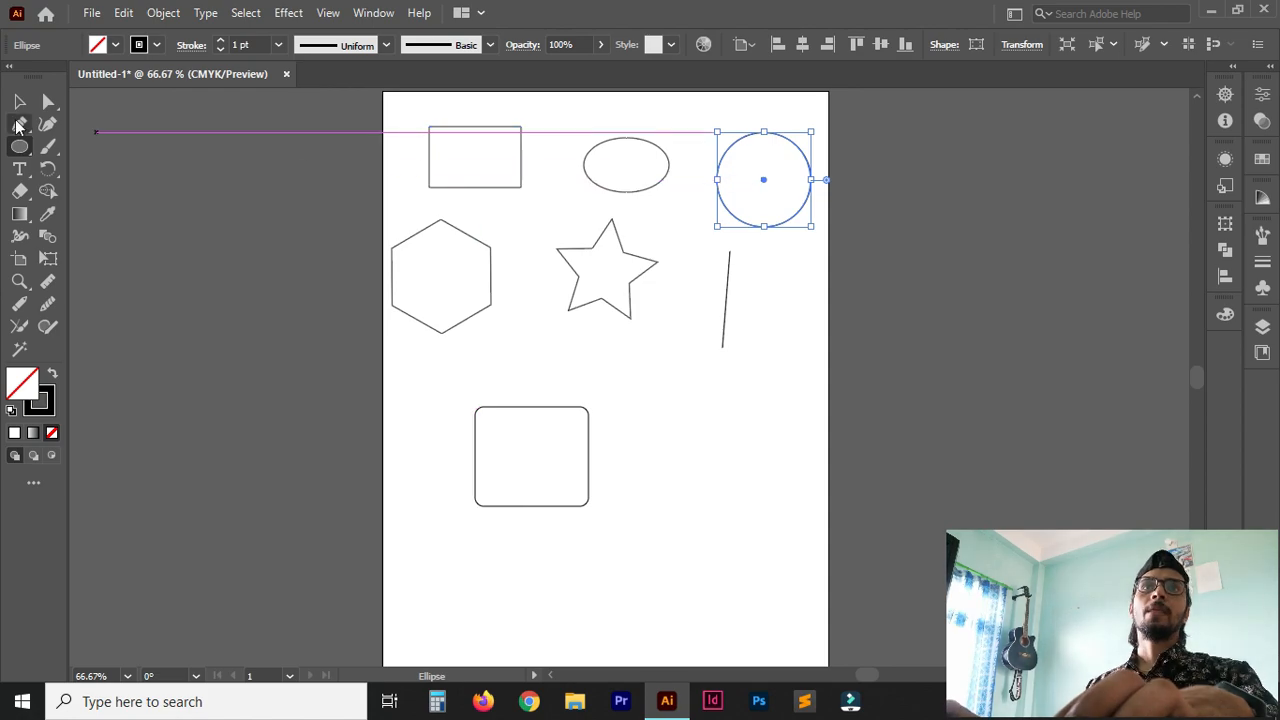
{"action": "left_click", "coordinate": [688, 453], "text": "ctrl"}
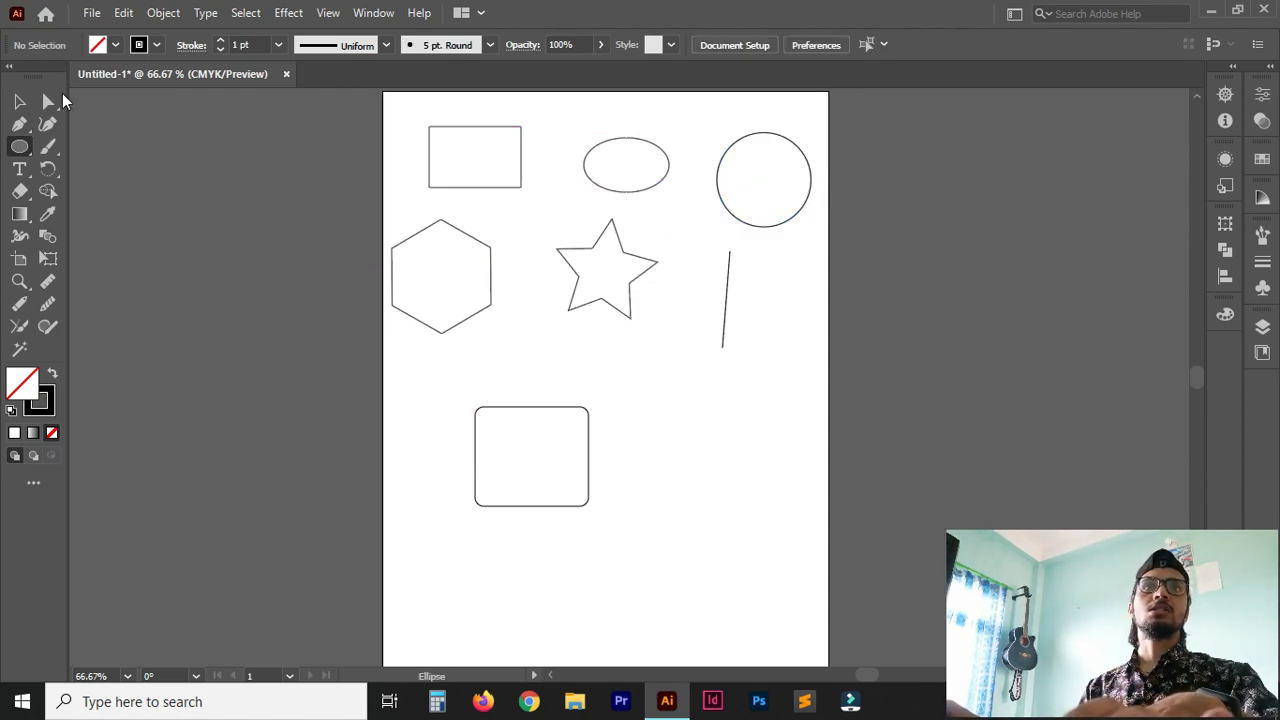
Move the rectangle slightly to the left with the Selection tool.
{"action": "left_click", "coordinate": [17, 104]}
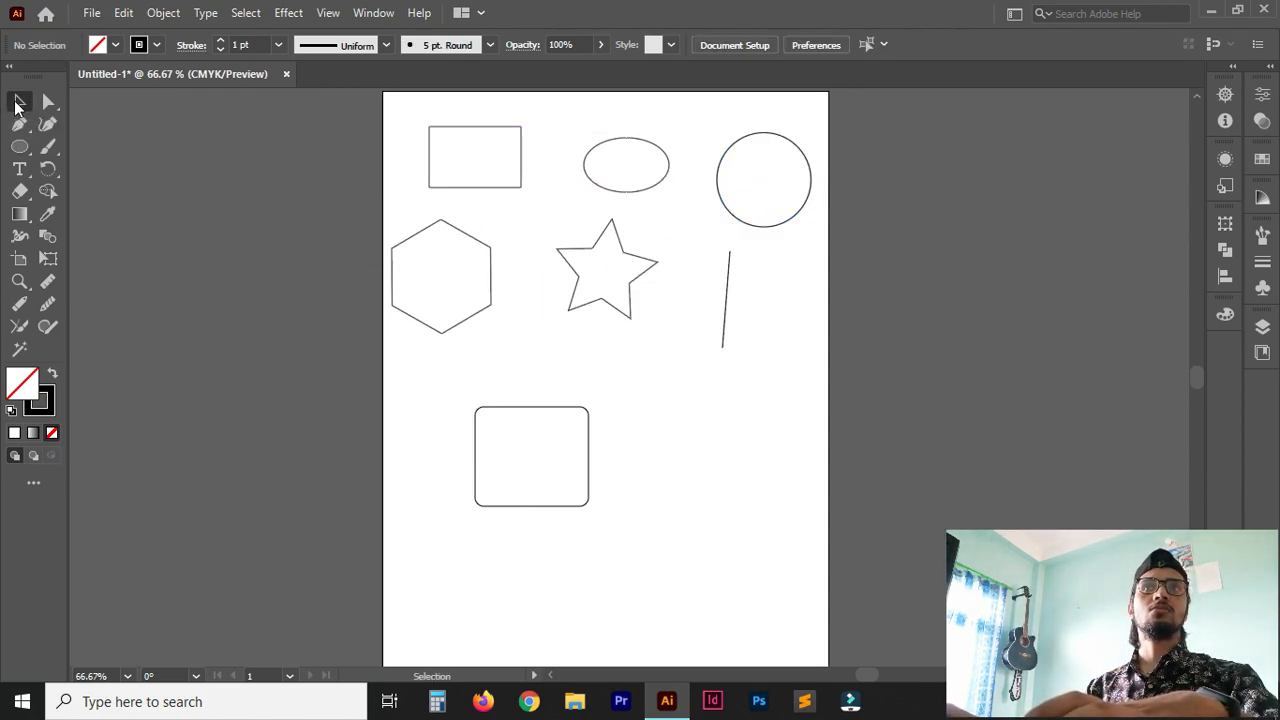
{"action": "left_click", "coordinate": [448, 188]}
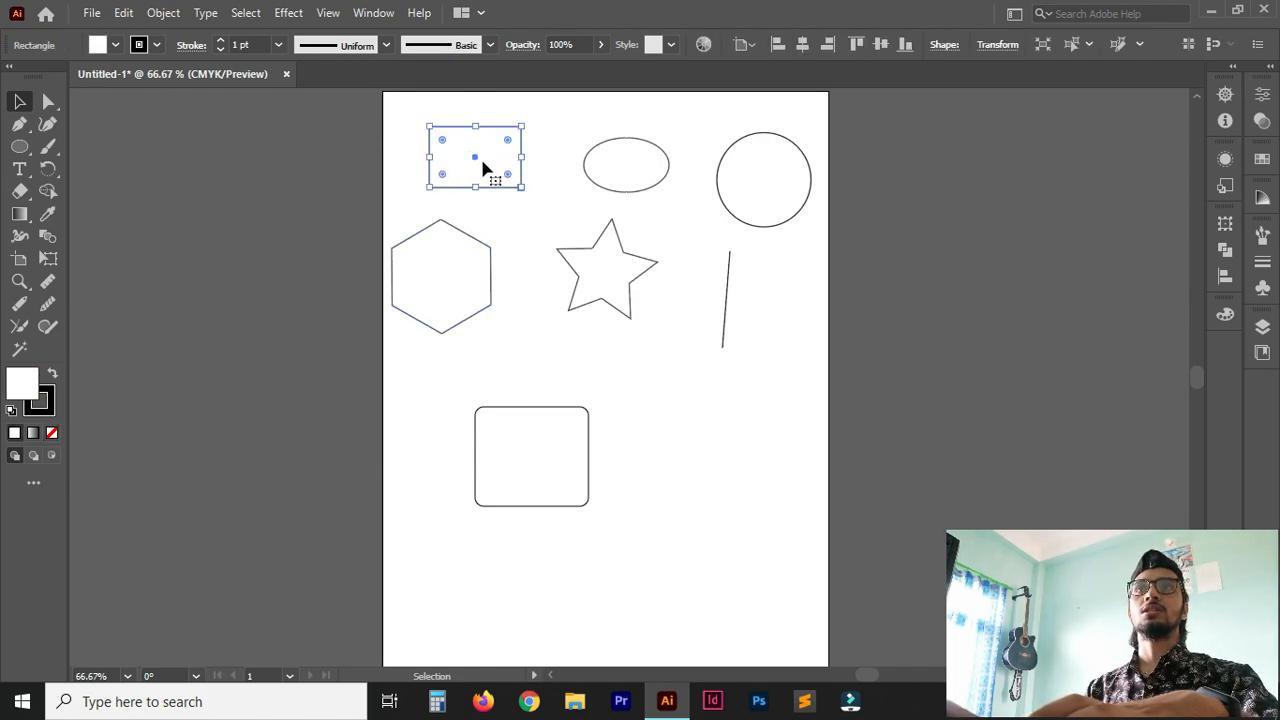
{"action": "left_click_drag", "start_coordinate": [477, 163], "coordinate": [451, 156]}
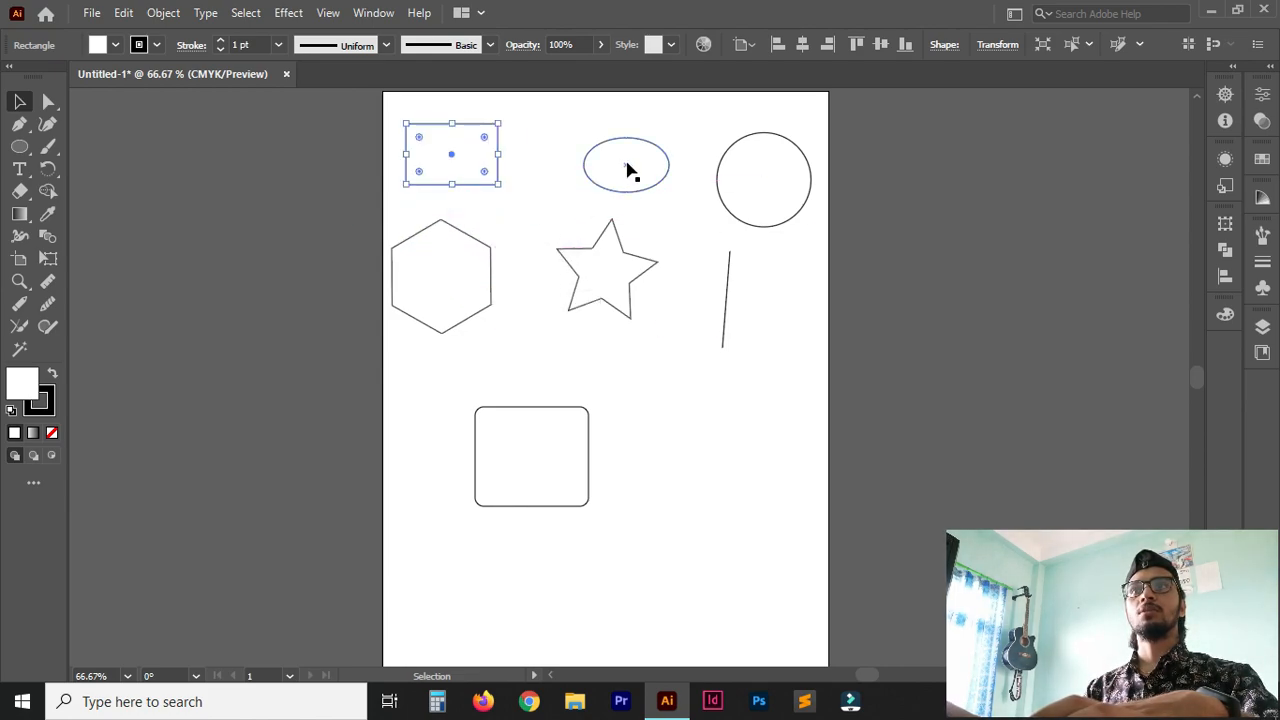
Select the other shapes one after another and move the line down beside the rounded rectangle.
{"action": "left_click", "coordinate": [628, 171]}
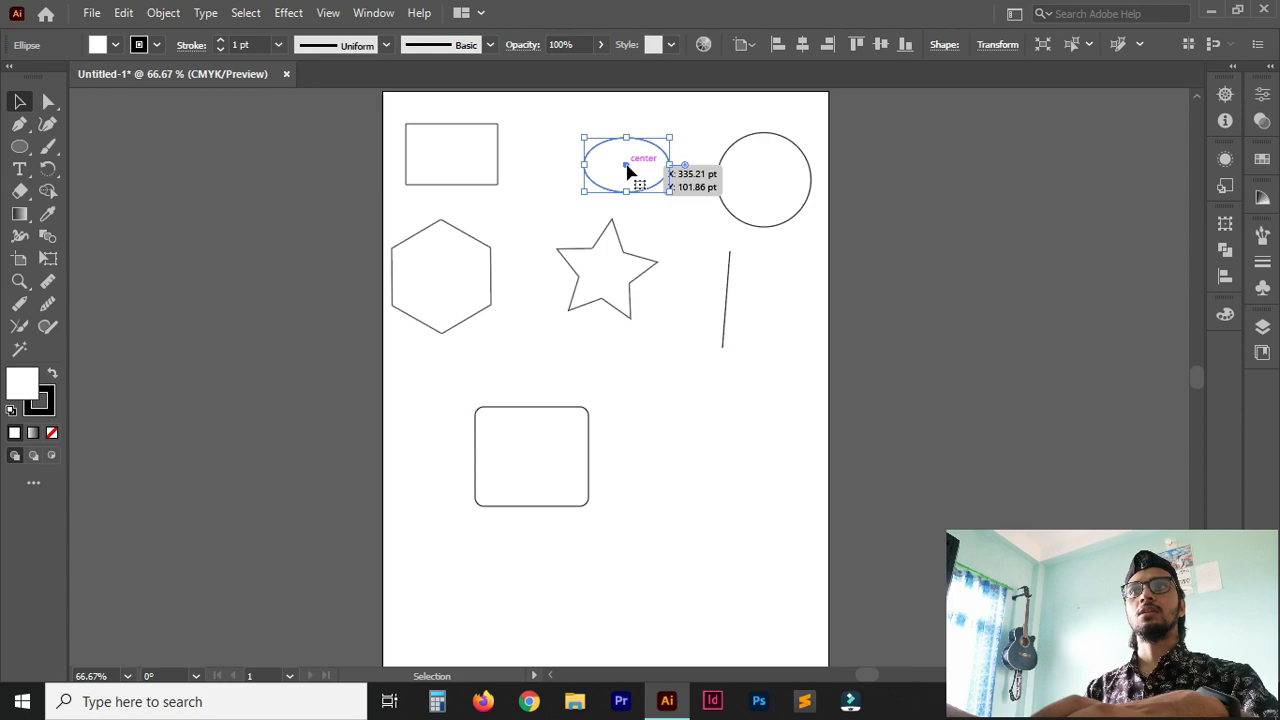
{"action": "left_click", "coordinate": [730, 215]}
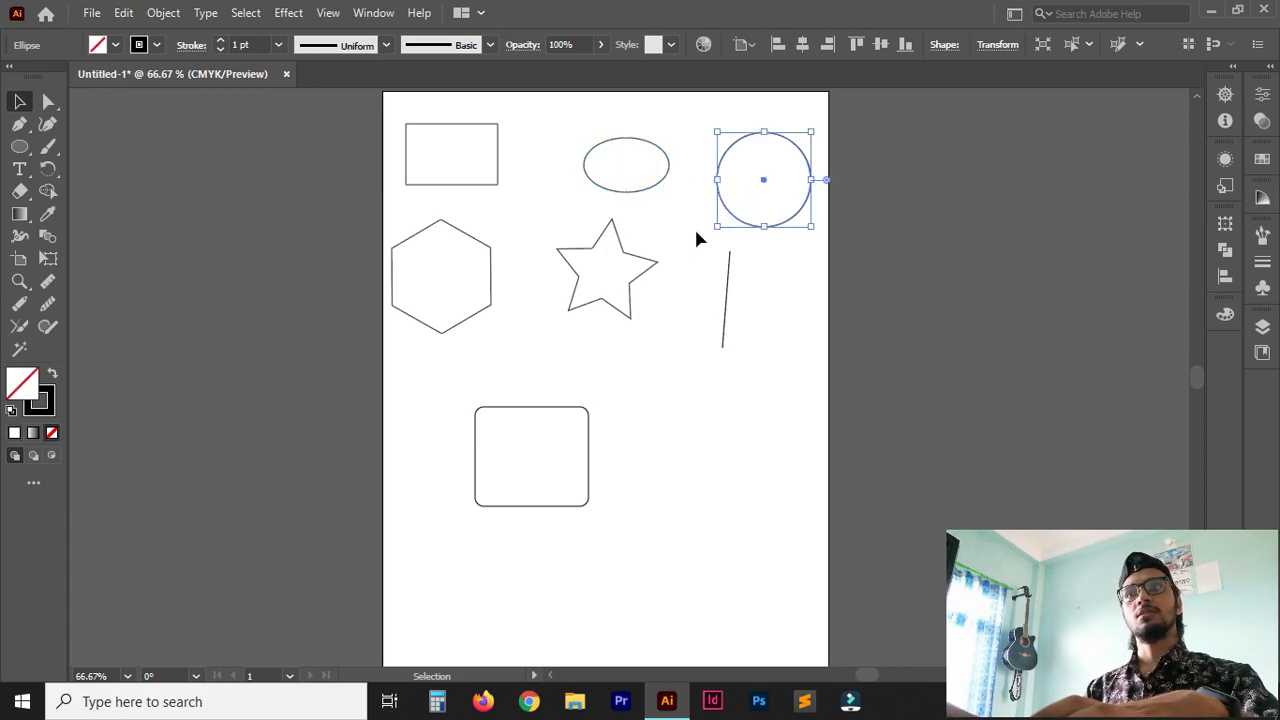
{"action": "left_click", "coordinate": [631, 303]}
{"action": "left_click", "coordinate": [491, 283]}
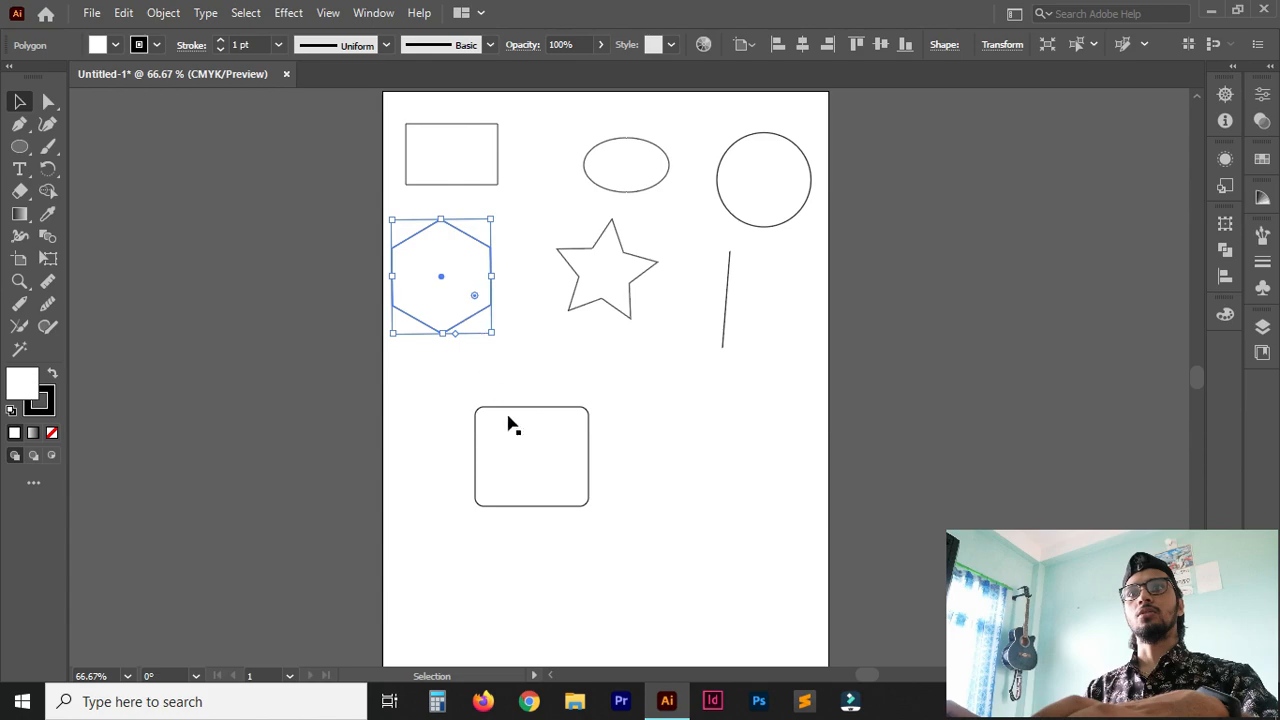
{"action": "left_click", "coordinate": [605, 292]}
{"action": "left_click", "coordinate": [588, 432]}
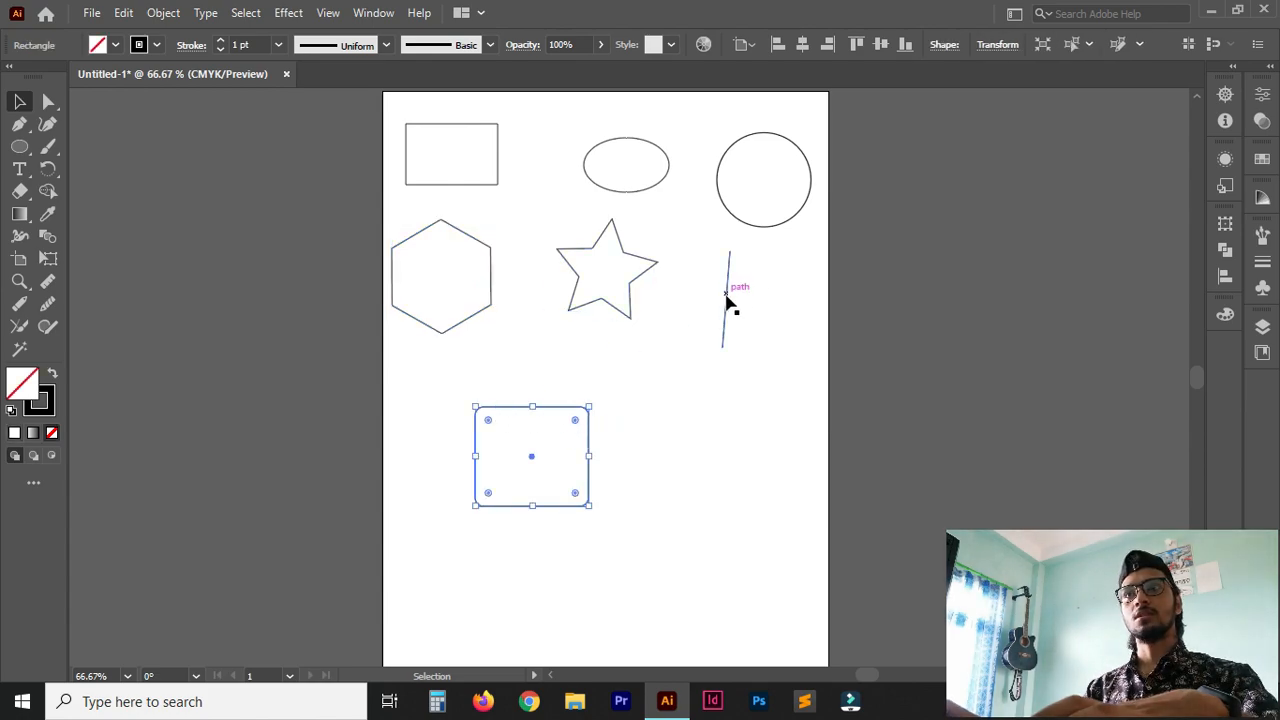
{"action": "left_click_drag", "start_coordinate": [728, 298], "coordinate": [717, 420]}
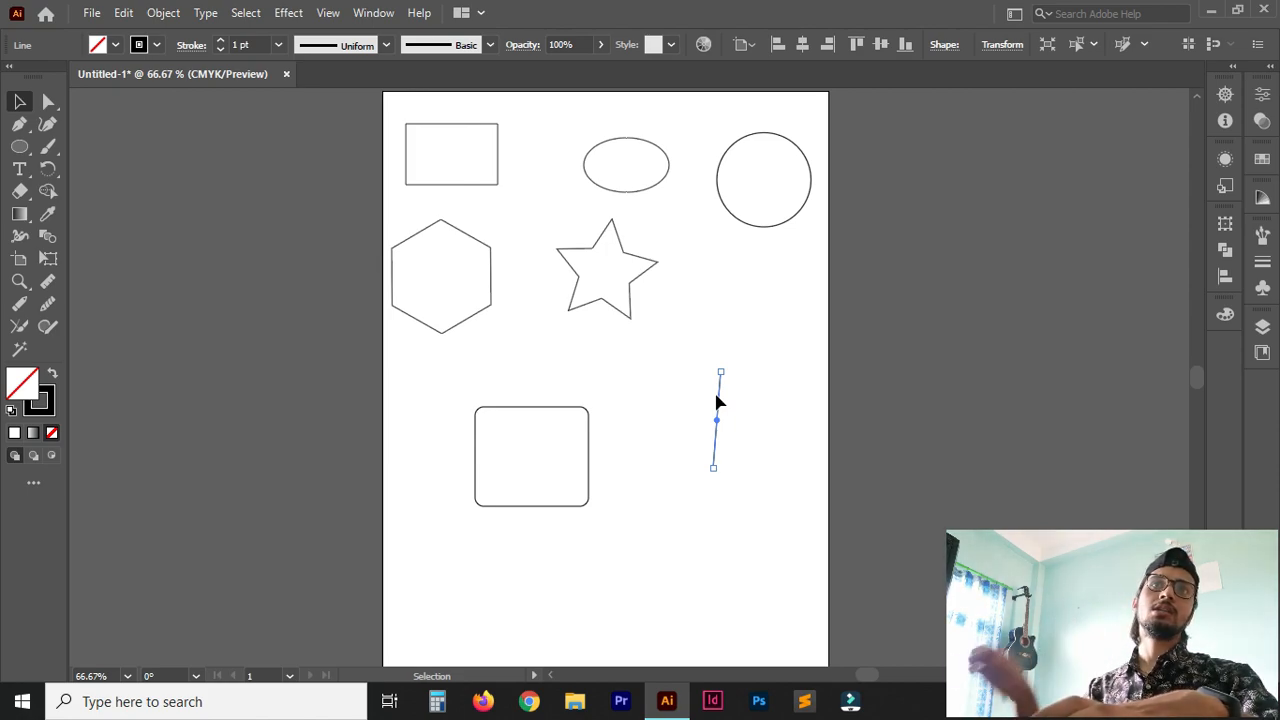
Inspect the anchor points of the rectangle, ellipse, hexagon, star and circle with the Direct Selection tool.
{"action": "left_click", "coordinate": [51, 101]}
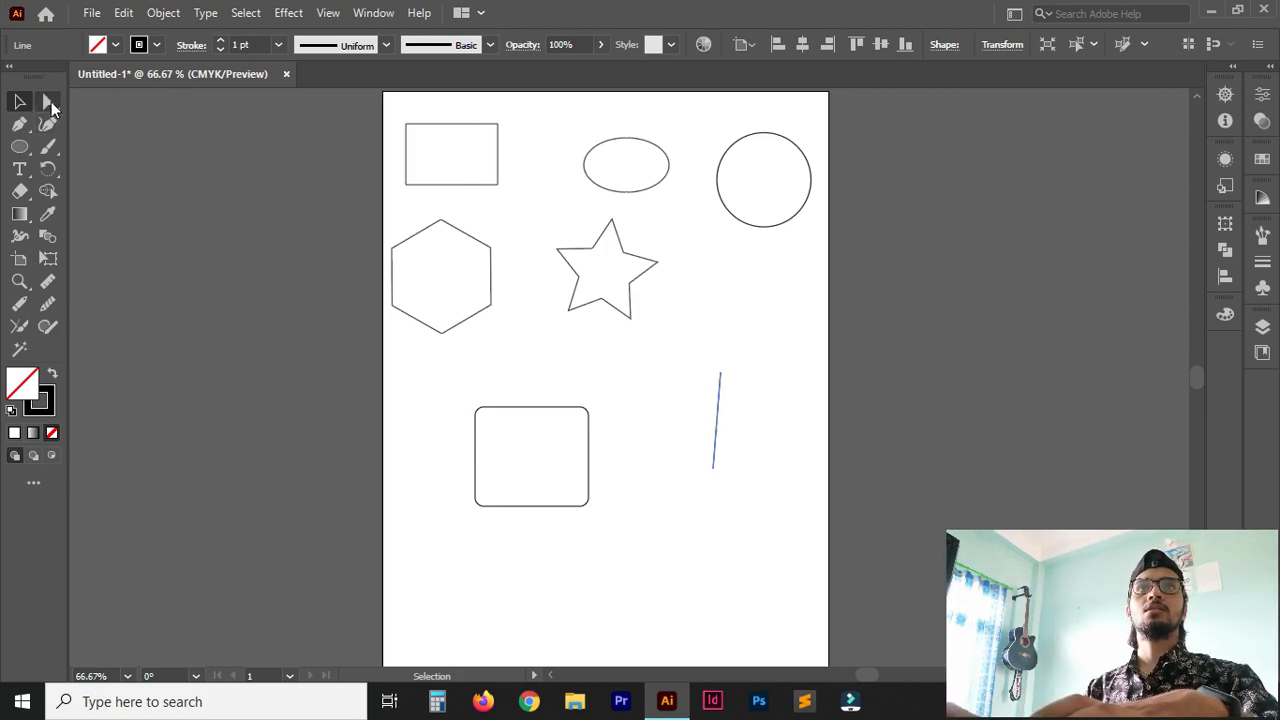
{"action": "left_click", "coordinate": [461, 188]}
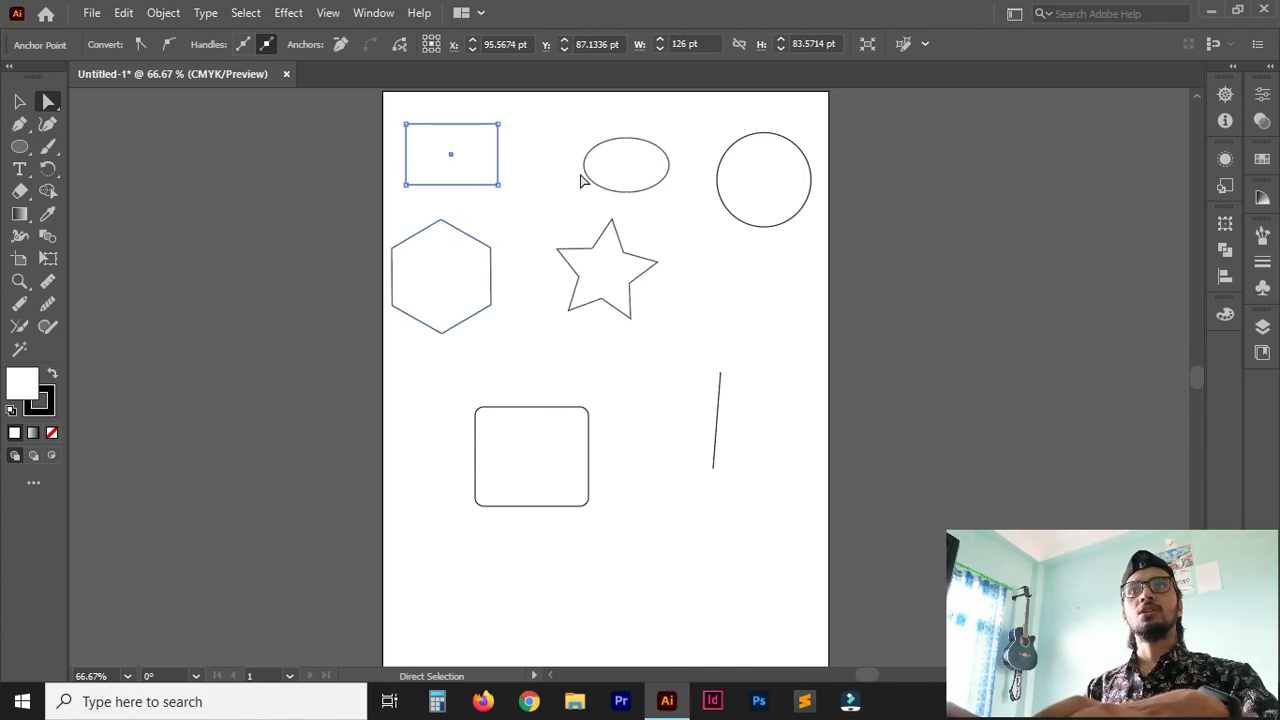
{"action": "left_click", "coordinate": [632, 202]}
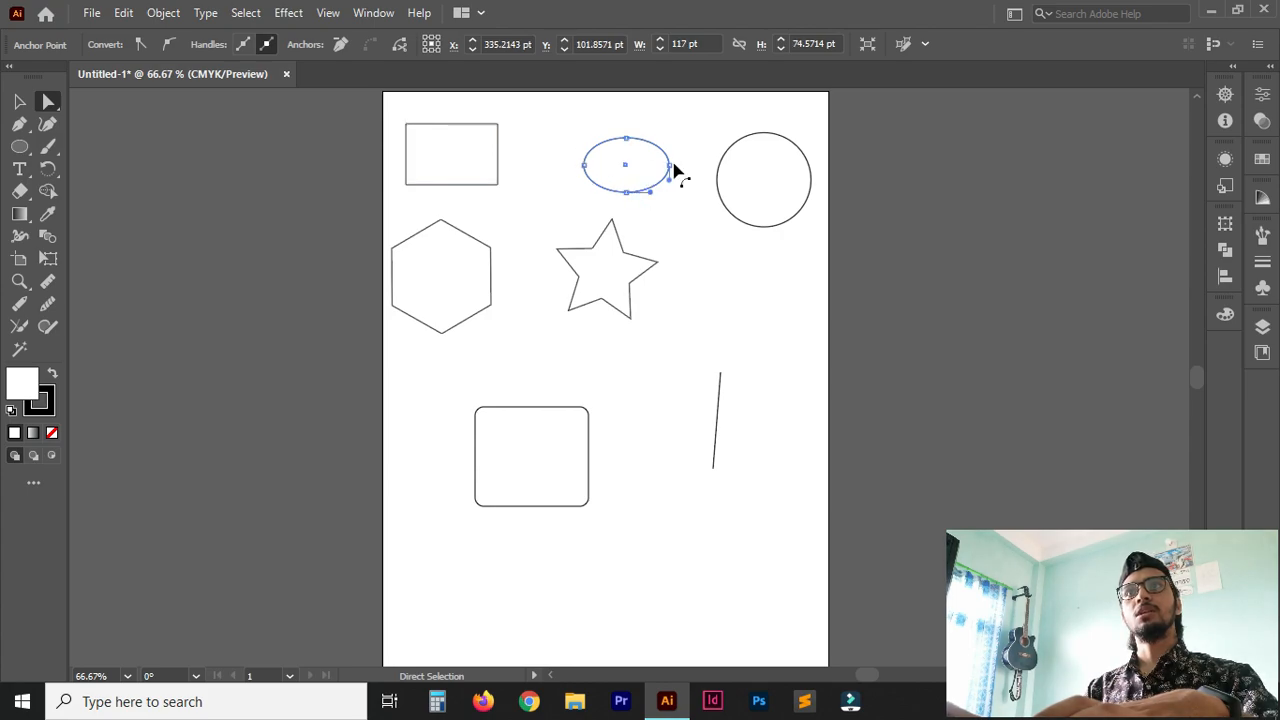
{"action": "left_click", "coordinate": [441, 224]}
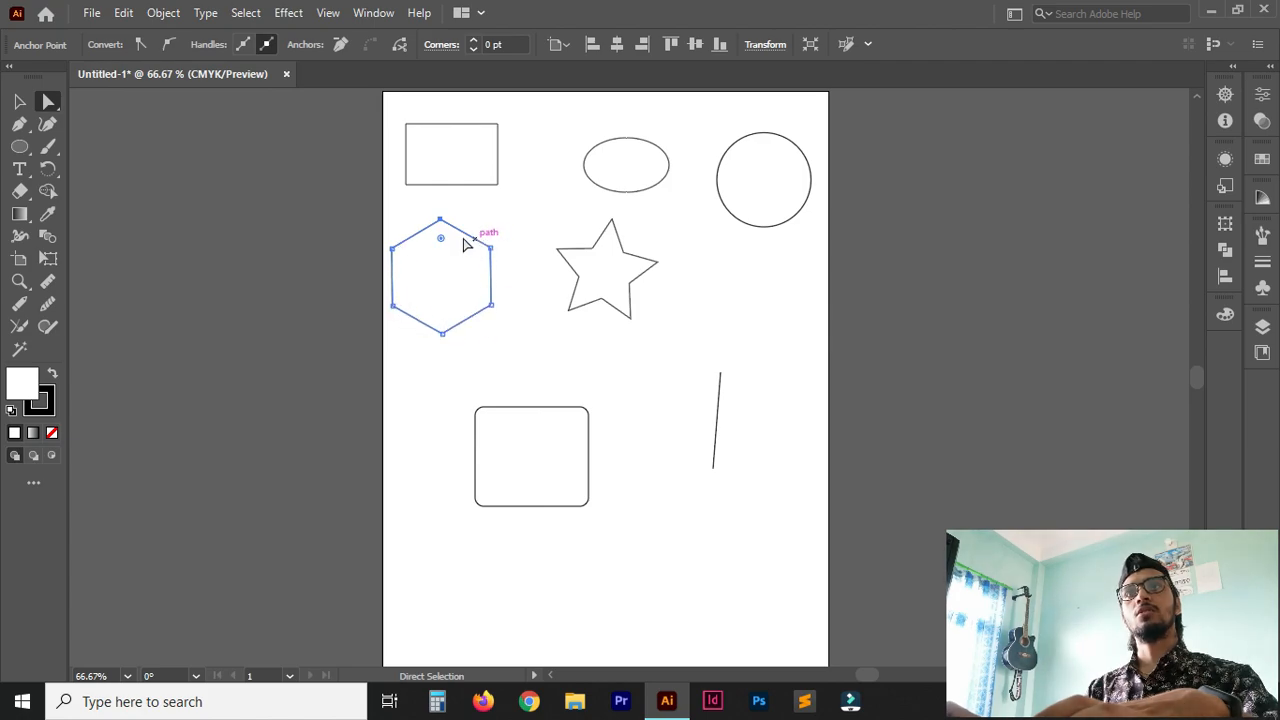
{"action": "left_click", "coordinate": [605, 280]}
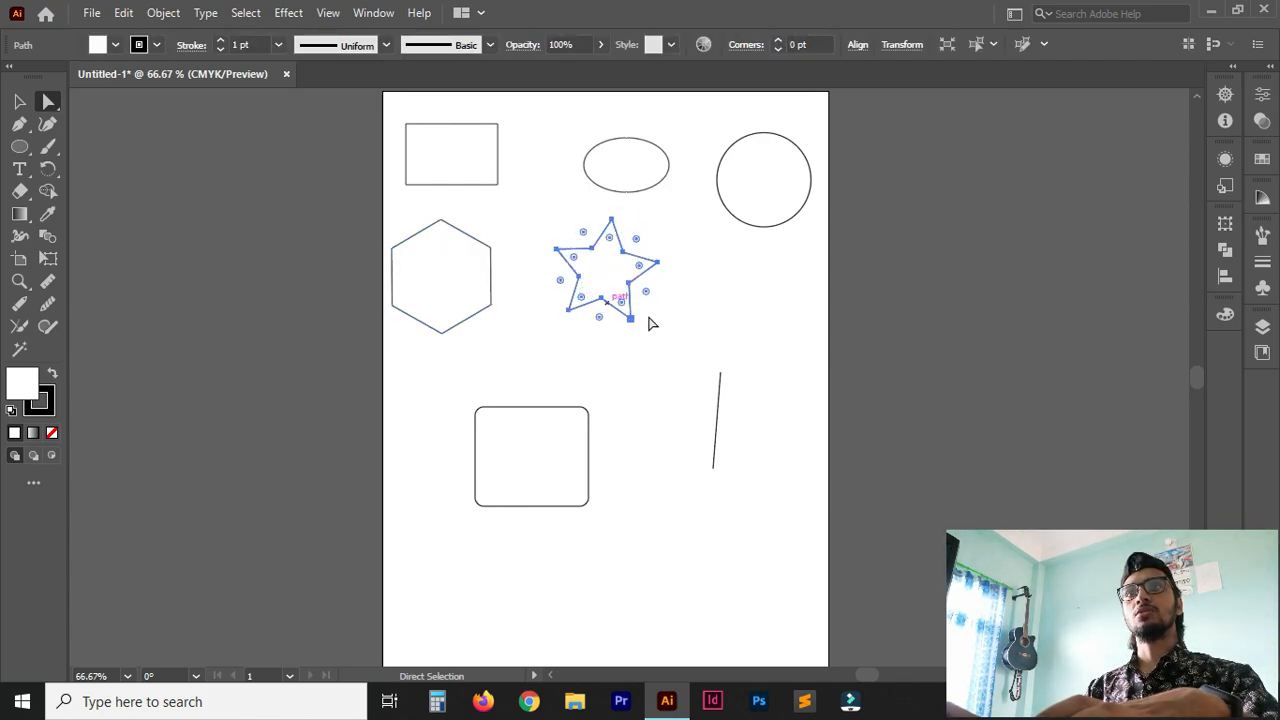
{"action": "left_click", "coordinate": [764, 181]}
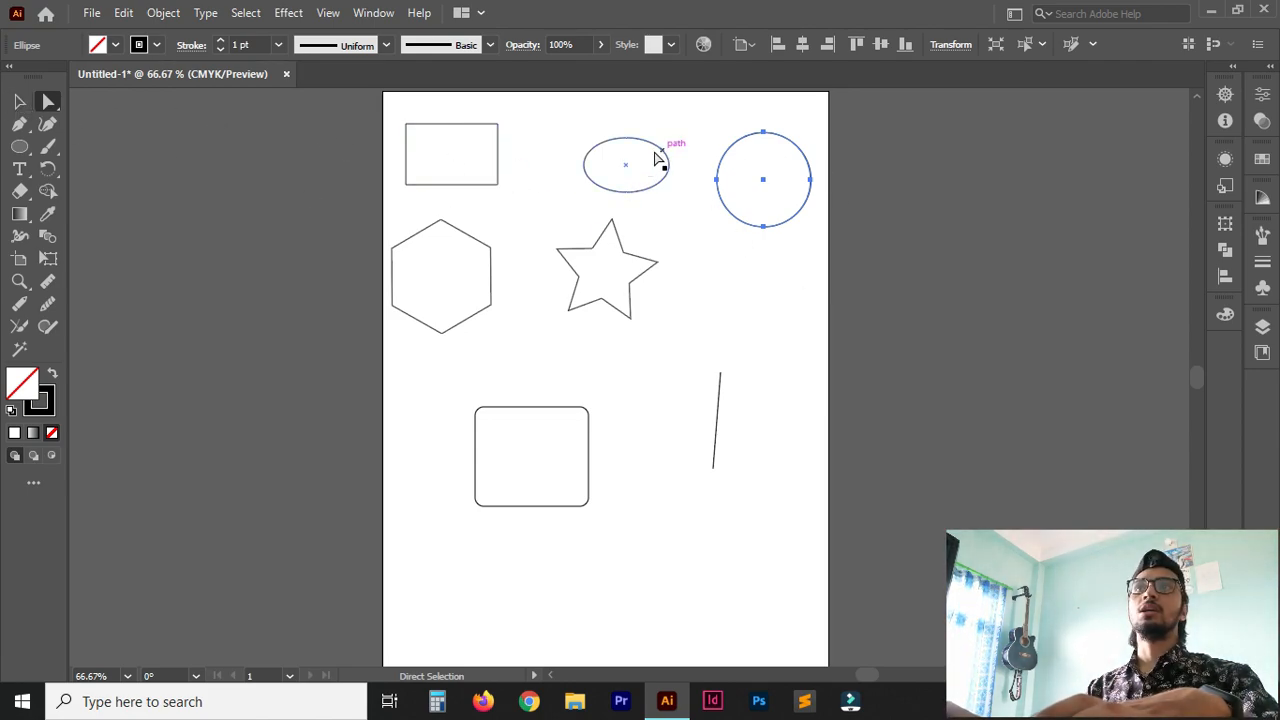
{"action": "left_click", "coordinate": [453, 158]}
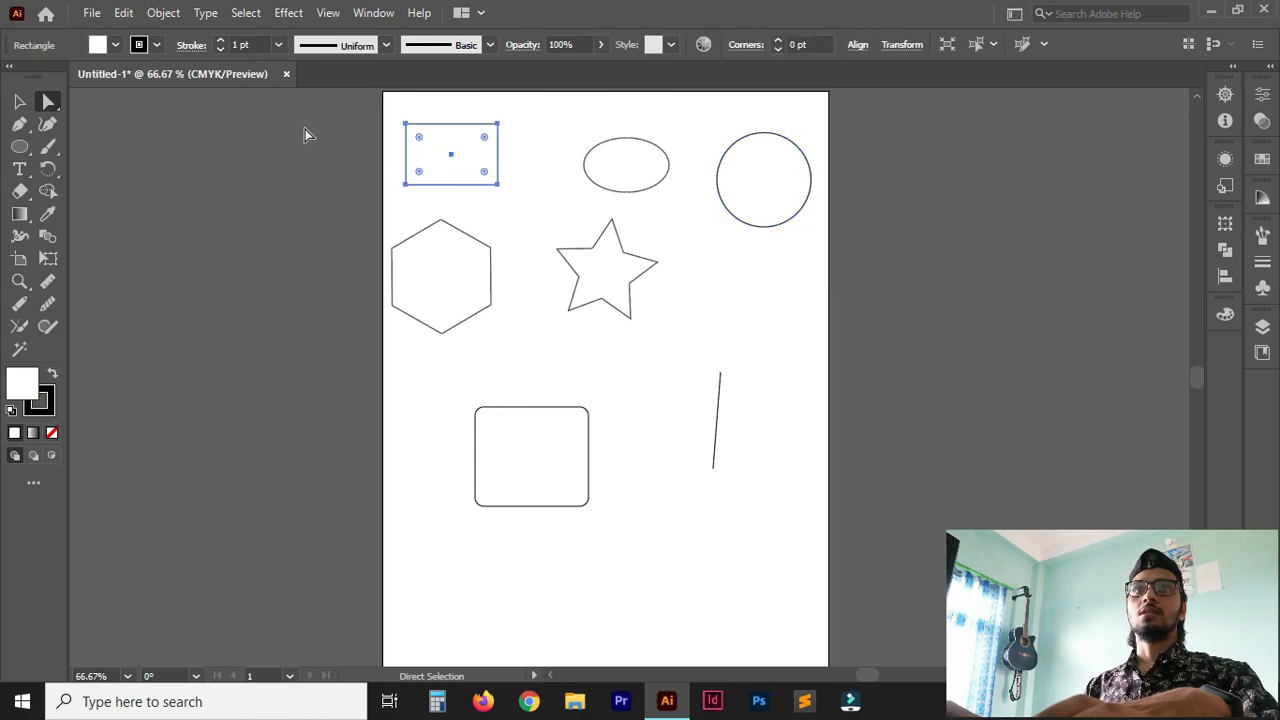
Move the whole rectangle slightly right, compare it under the Selection and Direct Selection tools, and deselect it.
{"action": "left_click", "coordinate": [17, 103]}
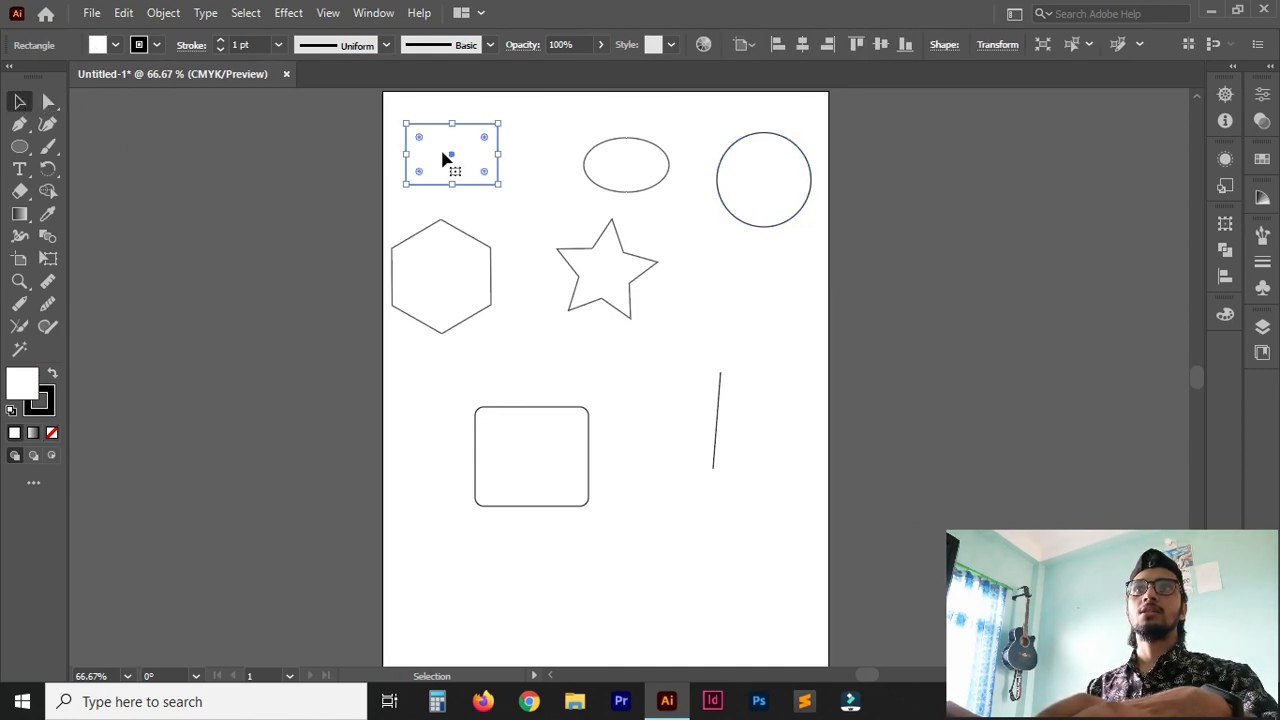
{"action": "mouse_move", "coordinate": [452, 162]}
{"action": "left_mouse_down"}
{"action": "mouse_move", "coordinate": [543, 163]}
{"action": "mouse_move", "coordinate": [471, 162]}
{"action": "left_mouse_up"}
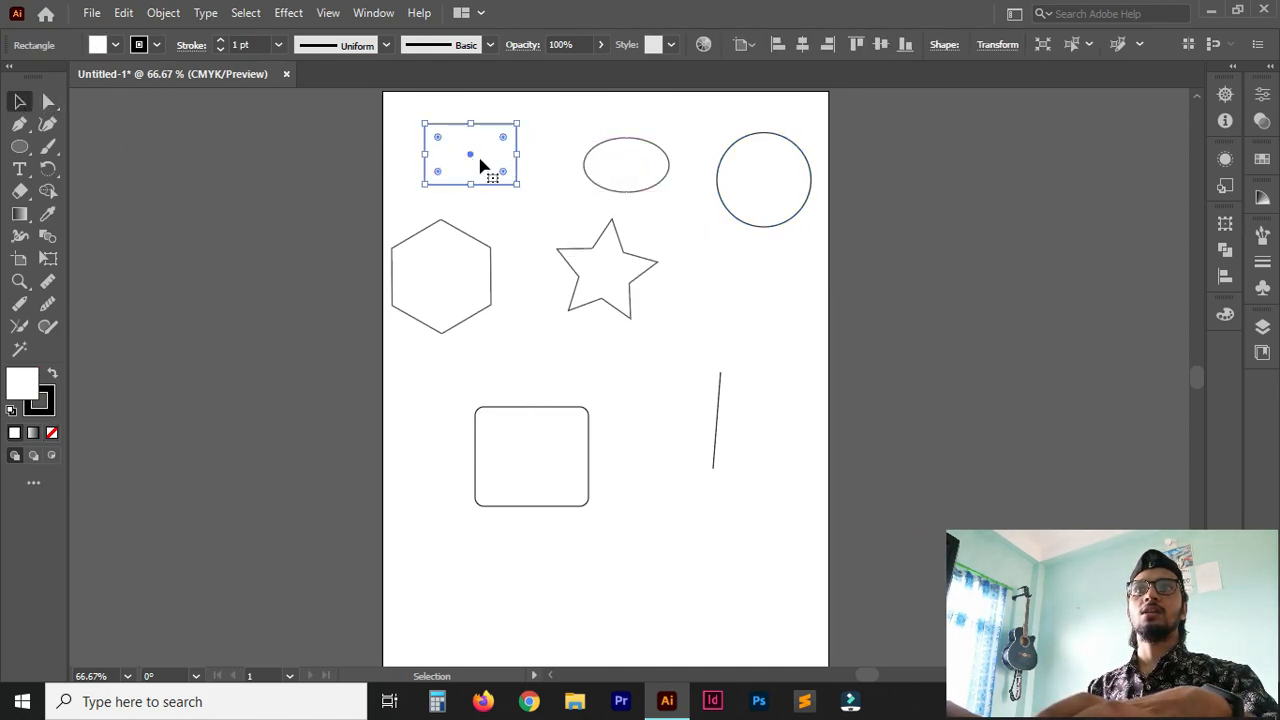
{"action": "left_click", "coordinate": [46, 104]}
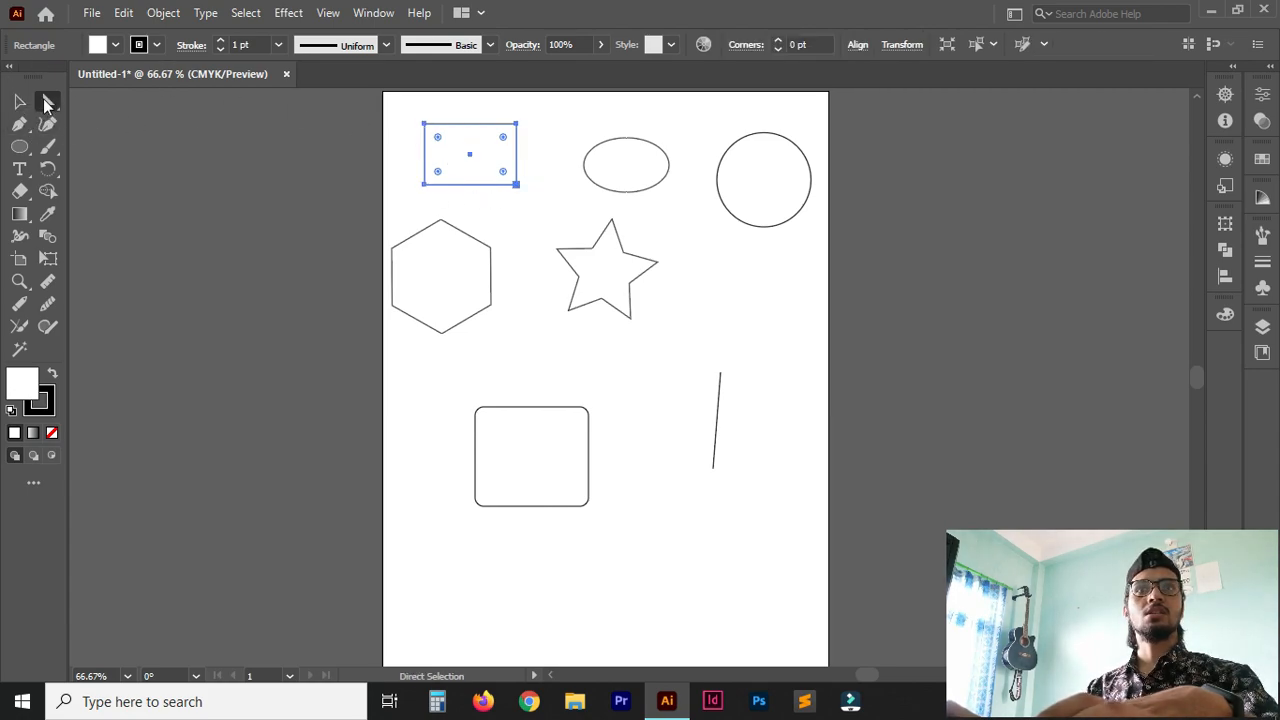
{"action": "left_click", "coordinate": [20, 102]}
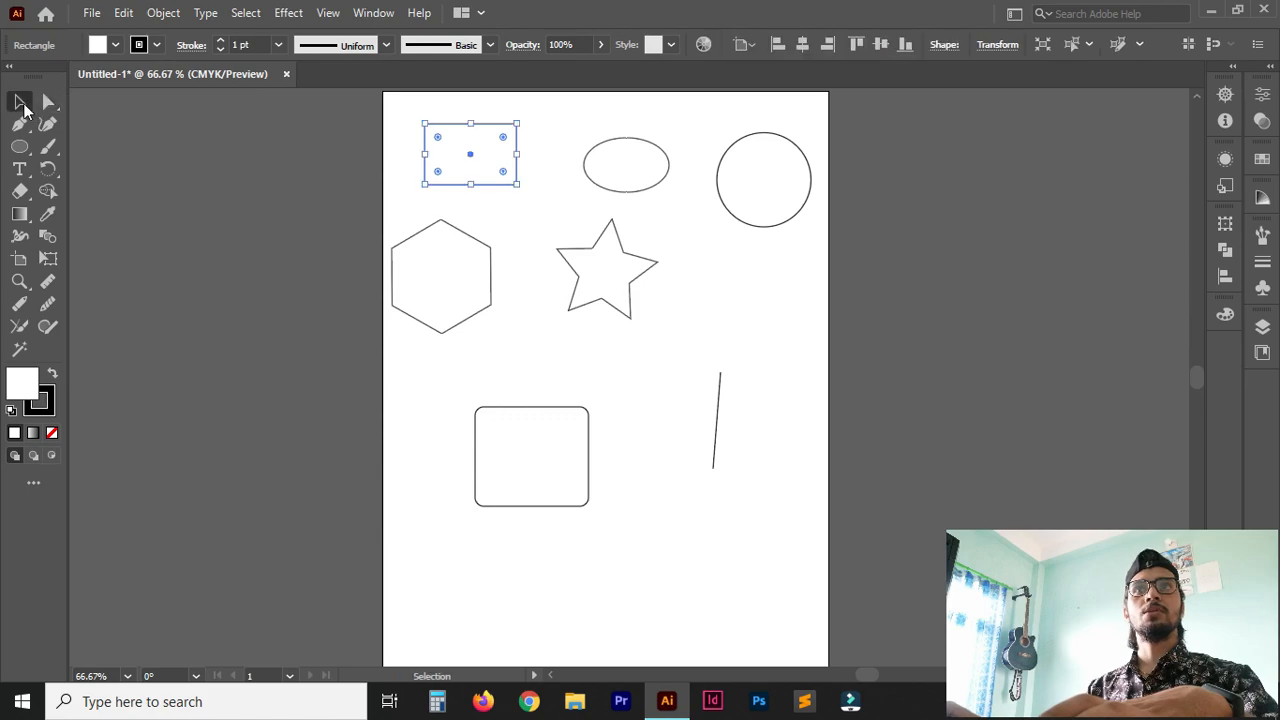
{"action": "left_click", "coordinate": [47, 103]}
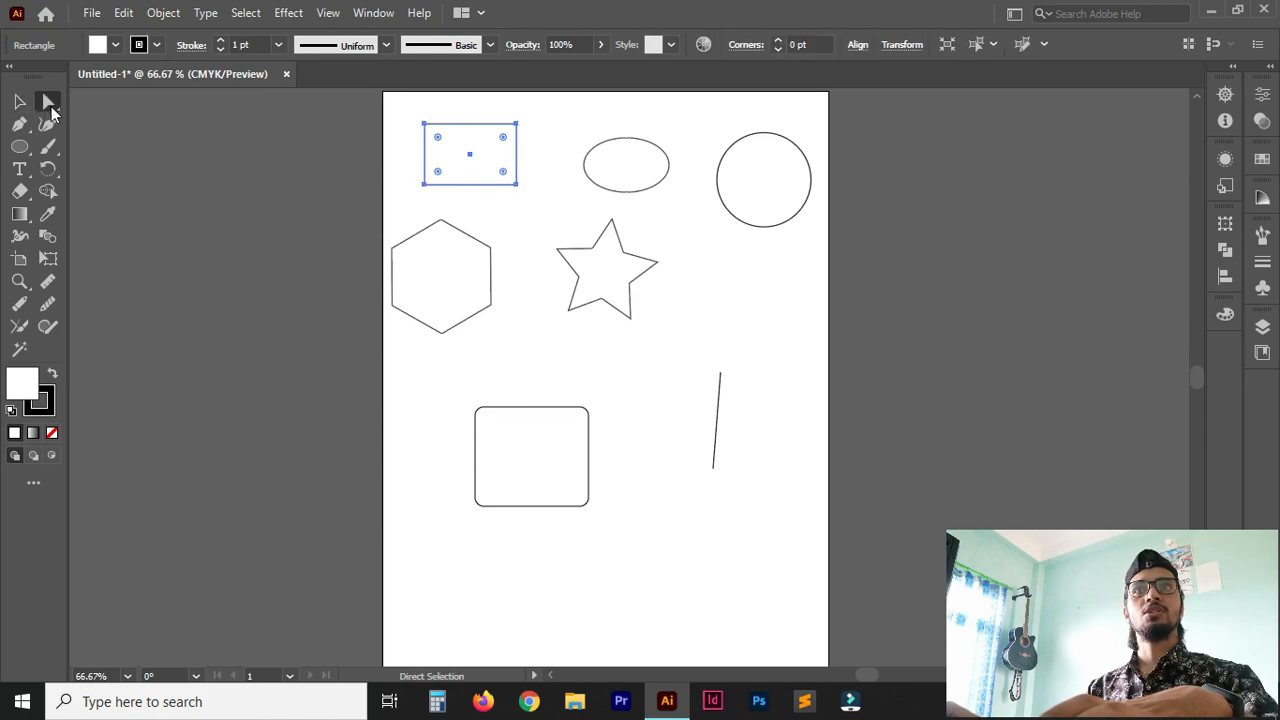
{"action": "left_click", "coordinate": [409, 130]}
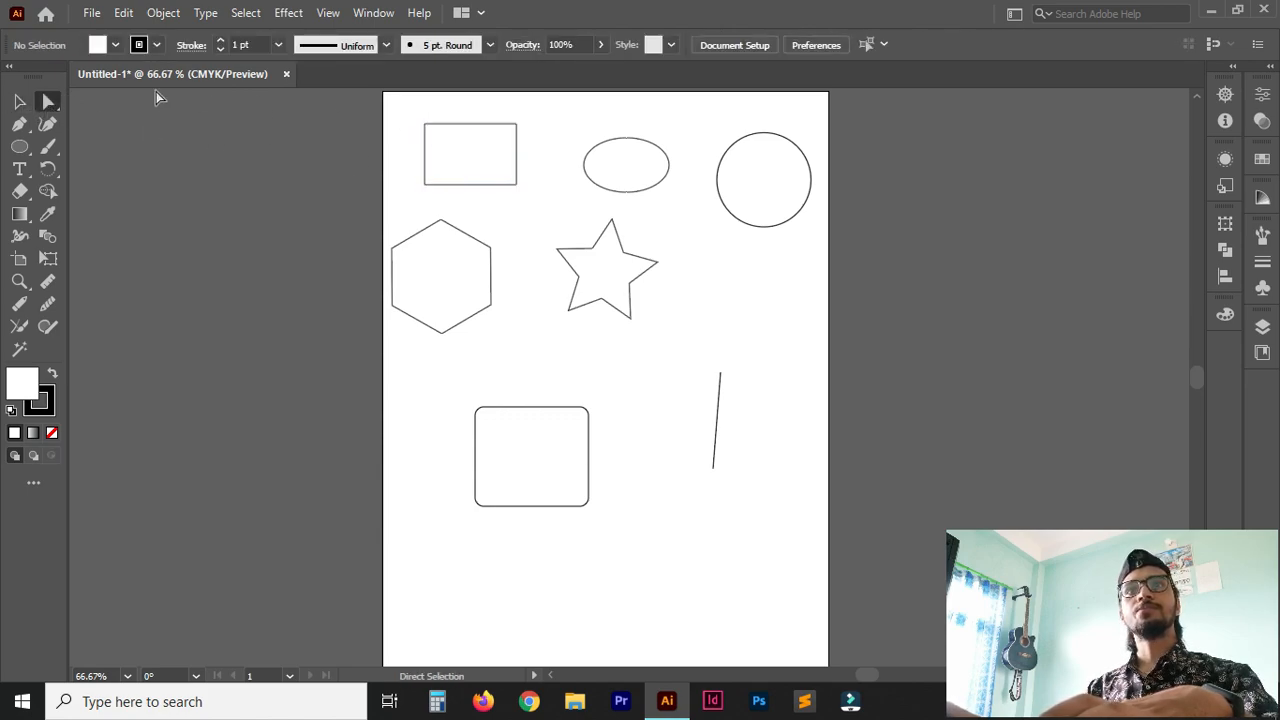
Select the rectangle's lower-left anchor point with the Direct Selection tool and move it slightly up.
{"action": "left_click", "coordinate": [20, 102]}
{"action": "left_click", "coordinate": [48, 102]}
{"action": "left_click", "coordinate": [451, 127]}
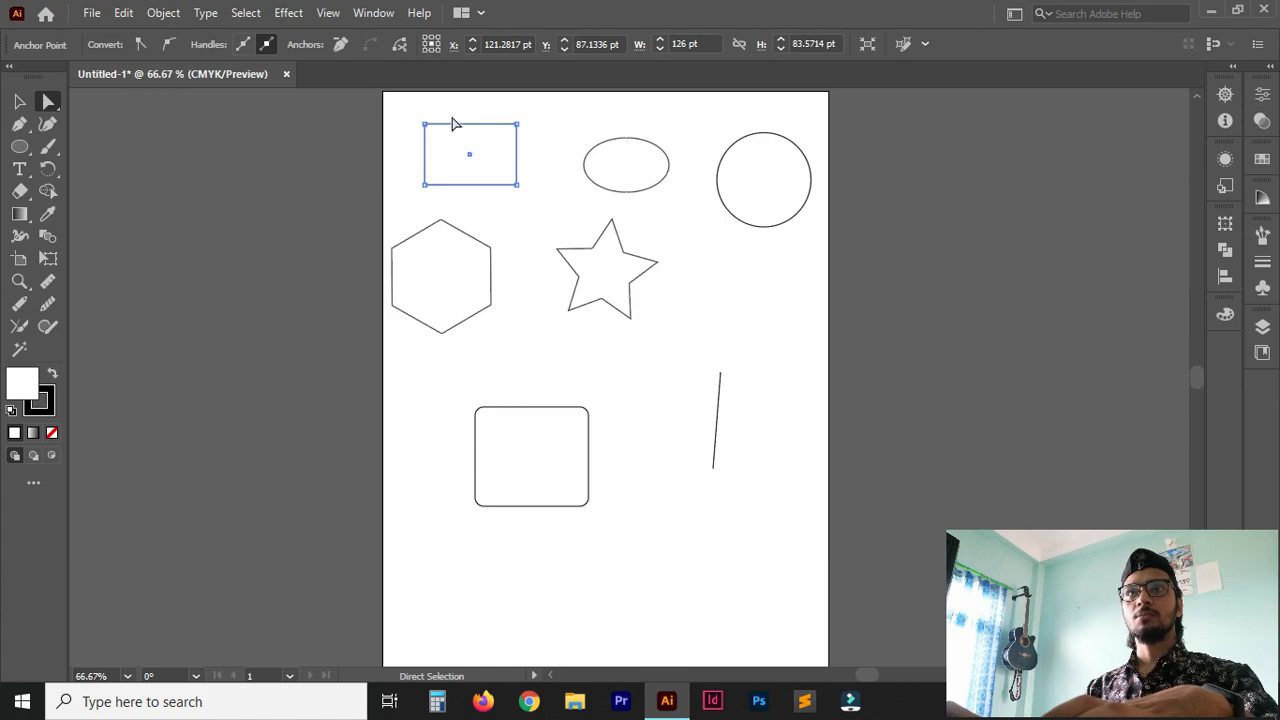
{"action": "mouse_move", "coordinate": [465, 193]}
{"action": "left_mouse_down"}
{"action": "mouse_move", "coordinate": [489, 200]}
{"action": "mouse_move", "coordinate": [466, 182]}
{"action": "left_mouse_up"}
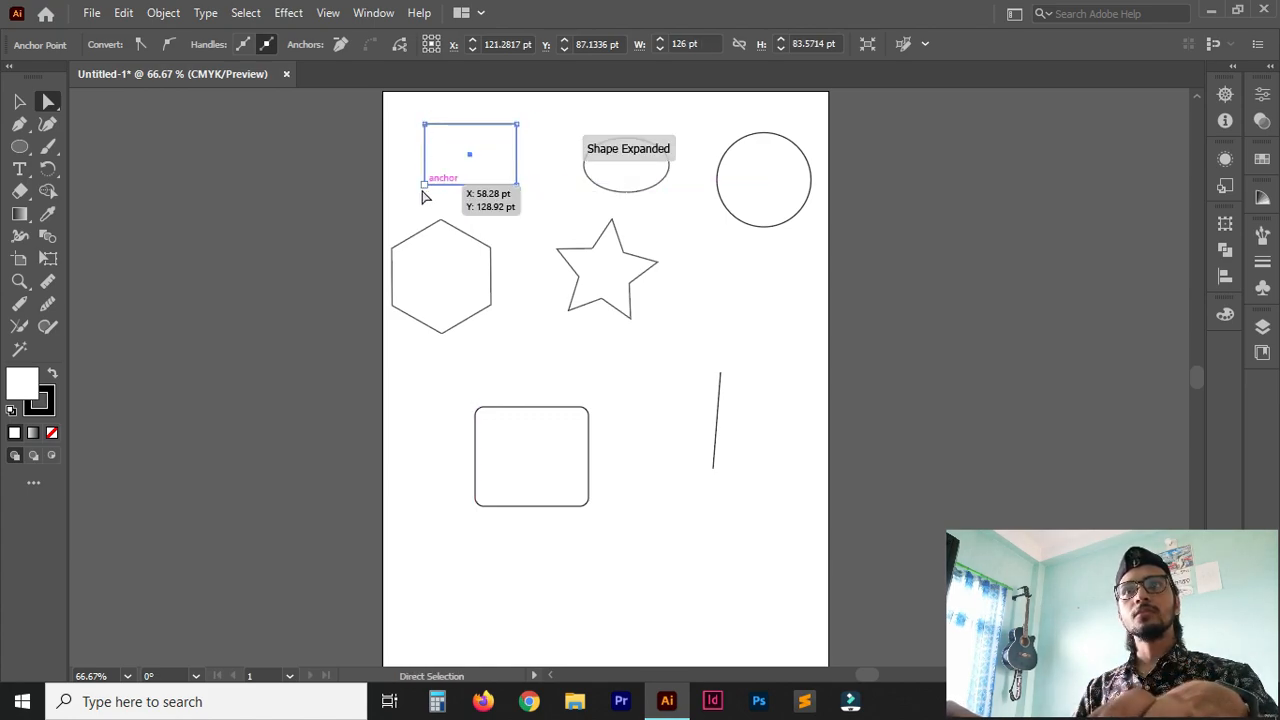
{"action": "left_click", "coordinate": [425, 186]}
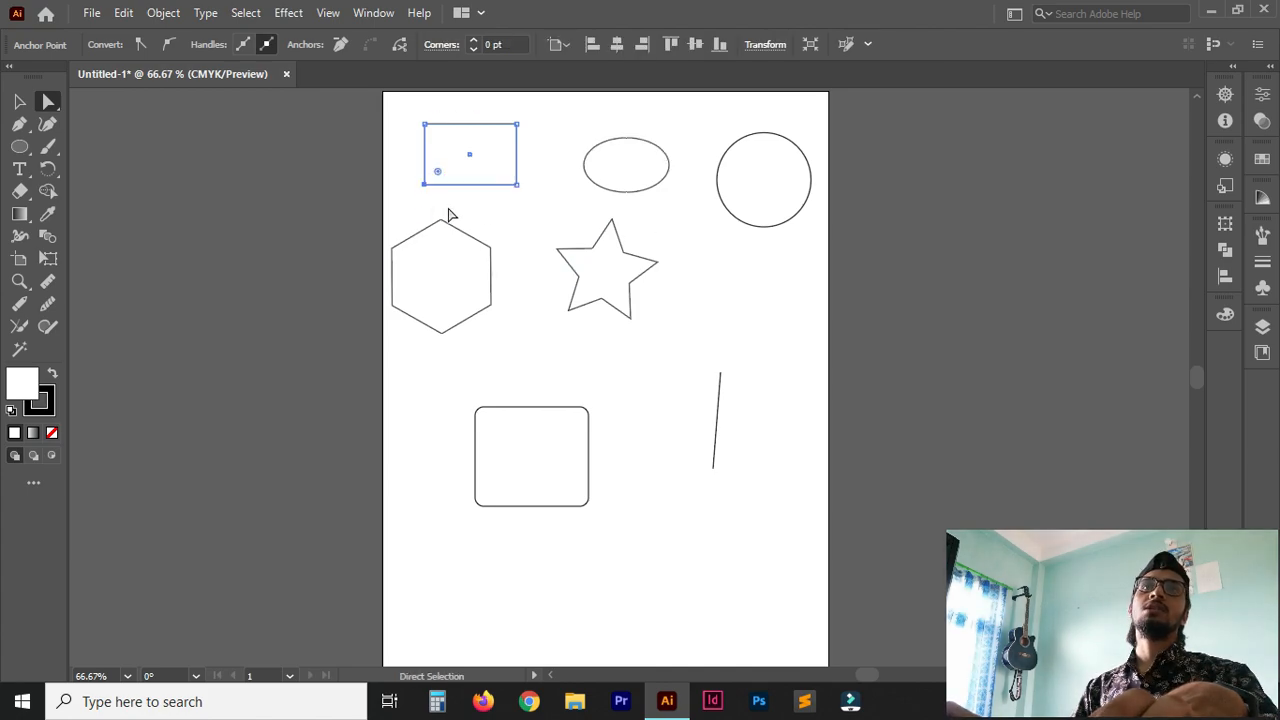
{"action": "mouse_move", "coordinate": [425, 188]}
{"action": "left_mouse_down"}
{"action": "mouse_move", "coordinate": [443, 200]}
{"action": "mouse_move", "coordinate": [410, 176]}
{"action": "mouse_move", "coordinate": [499, 140]}
{"action": "mouse_move", "coordinate": [420, 211]}
{"action": "mouse_move", "coordinate": [425, 181]}
{"action": "left_mouse_up"}
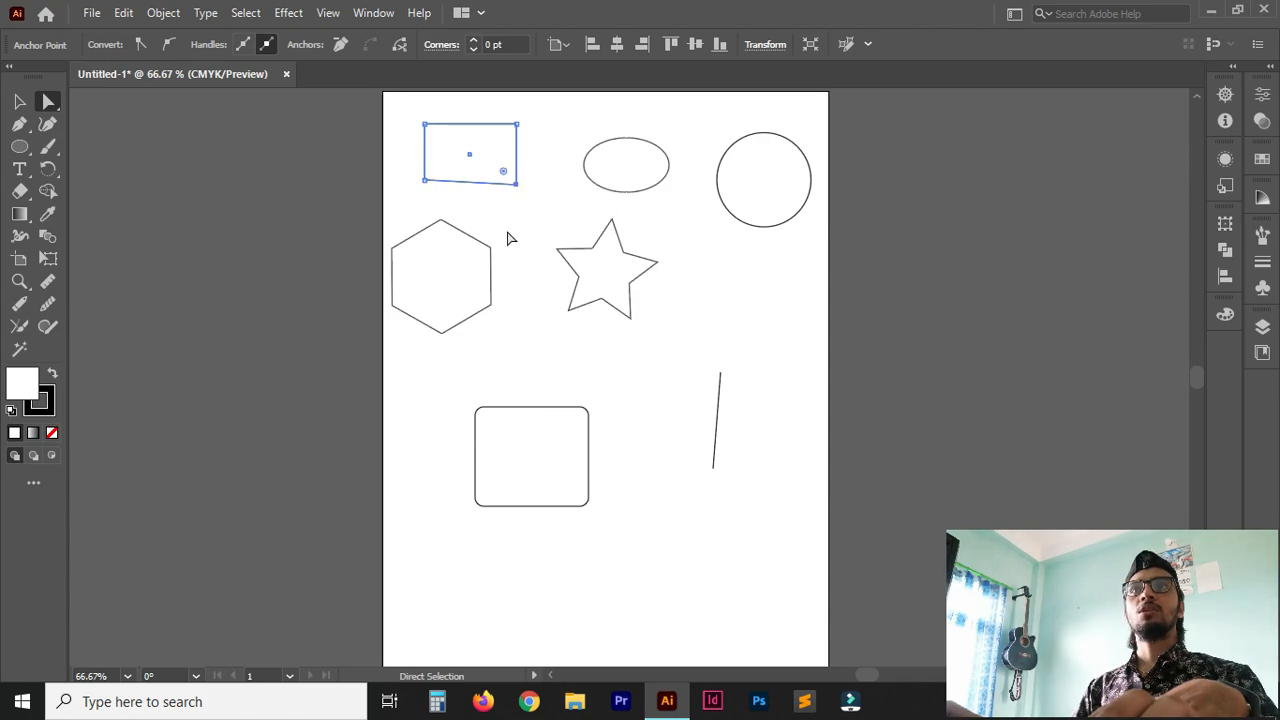
Shift the whole distorted rectangle slightly down and raise its lower-right anchor point to about the level of the lower-left one.
{"action": "left_click", "coordinate": [540, 136]}
{"action": "left_click", "coordinate": [490, 183]}
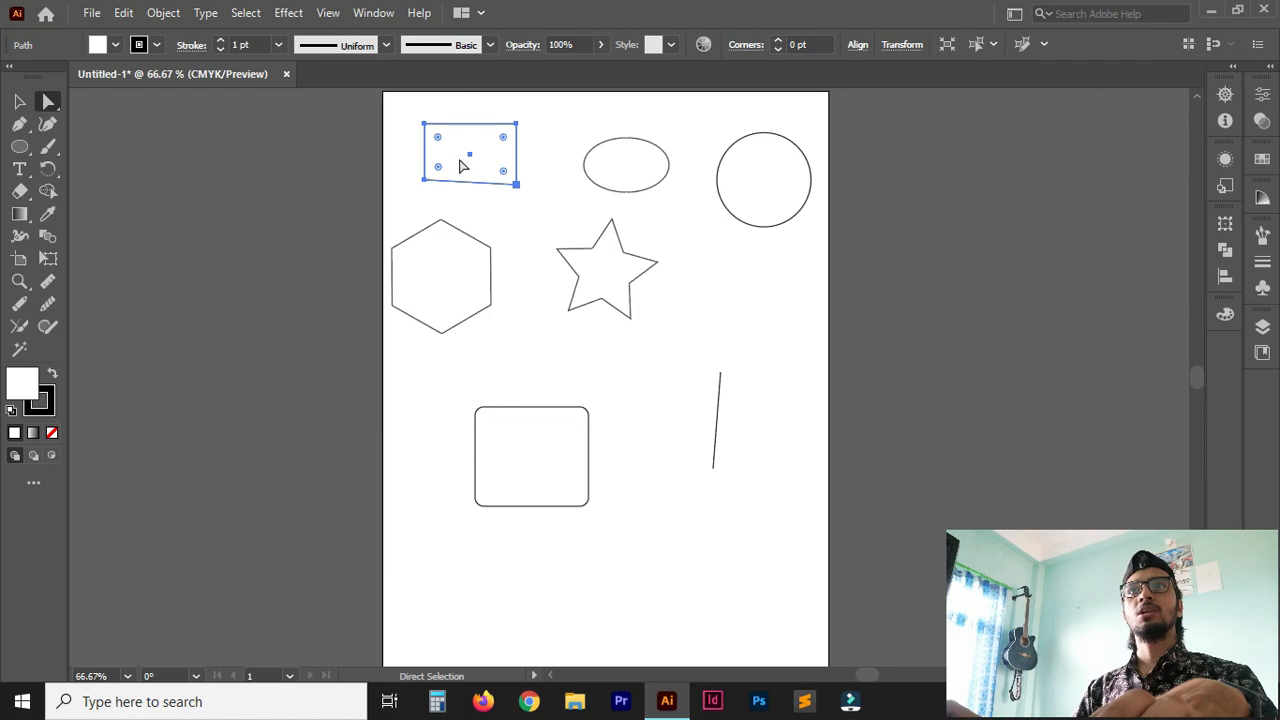
{"action": "mouse_move", "coordinate": [517, 166]}
{"action": "left_mouse_down"}
{"action": "mouse_move", "coordinate": [526, 134]}
{"action": "mouse_move", "coordinate": [518, 172]}
{"action": "left_mouse_up"}
{"action": "left_click", "coordinate": [516, 190]}
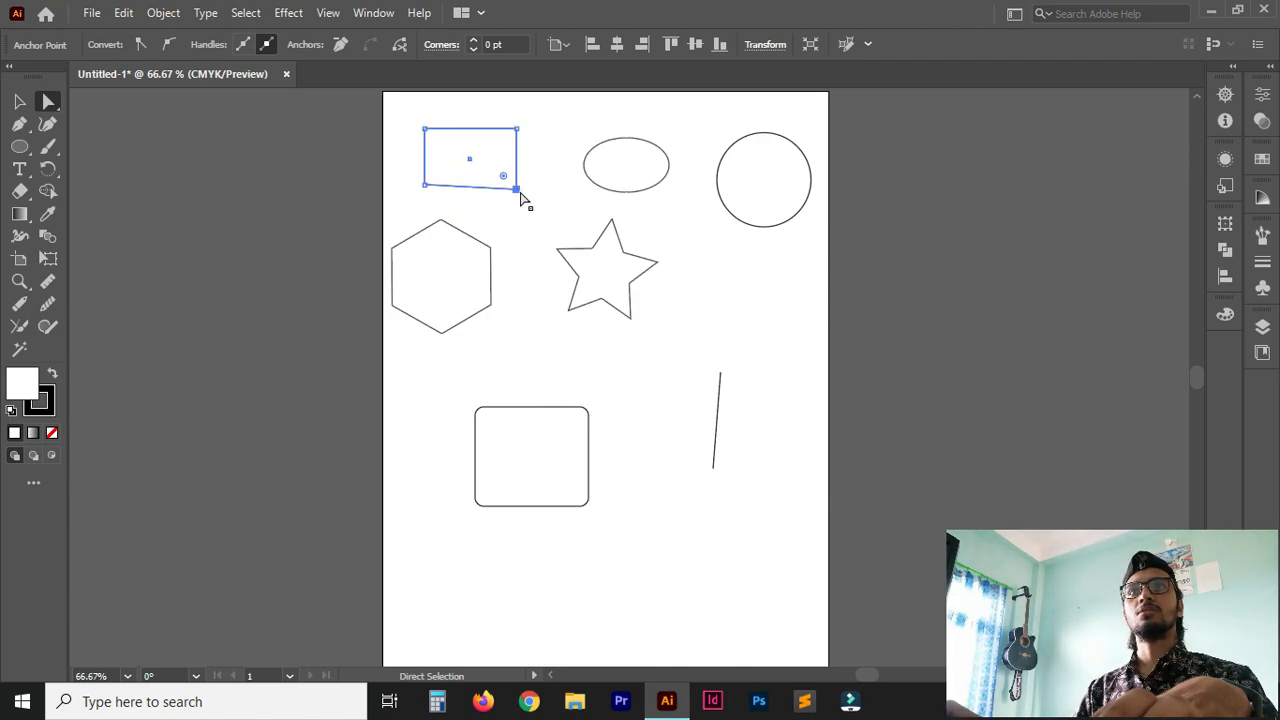
{"action": "mouse_move", "coordinate": [518, 195]}
{"action": "left_mouse_down"}
{"action": "mouse_move", "coordinate": [501, 197]}
{"action": "mouse_move", "coordinate": [530, 190]}
{"action": "mouse_move", "coordinate": [519, 201]}
{"action": "mouse_move", "coordinate": [522, 185]}
{"action": "left_mouse_up"}
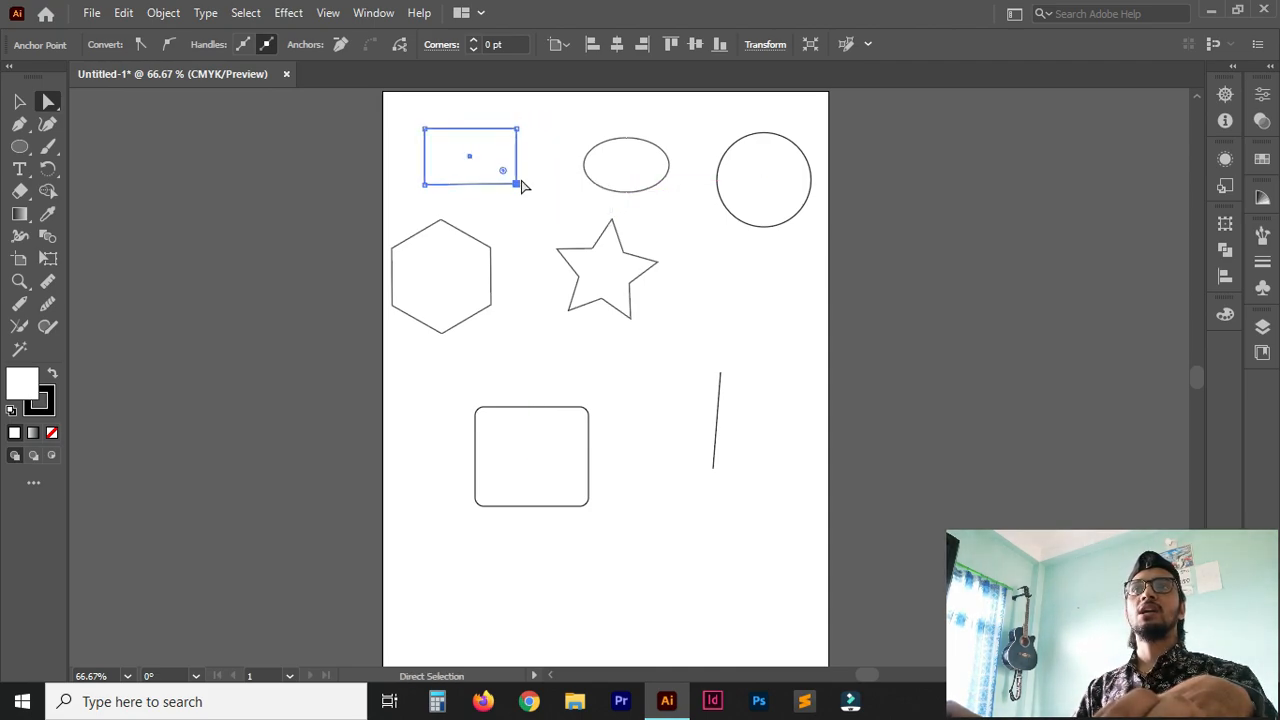
Select the rectangle's upper-right and lower-right anchor points together, move them slightly right, and deselect the shape.
{"action": "left_click", "coordinate": [517, 130]}
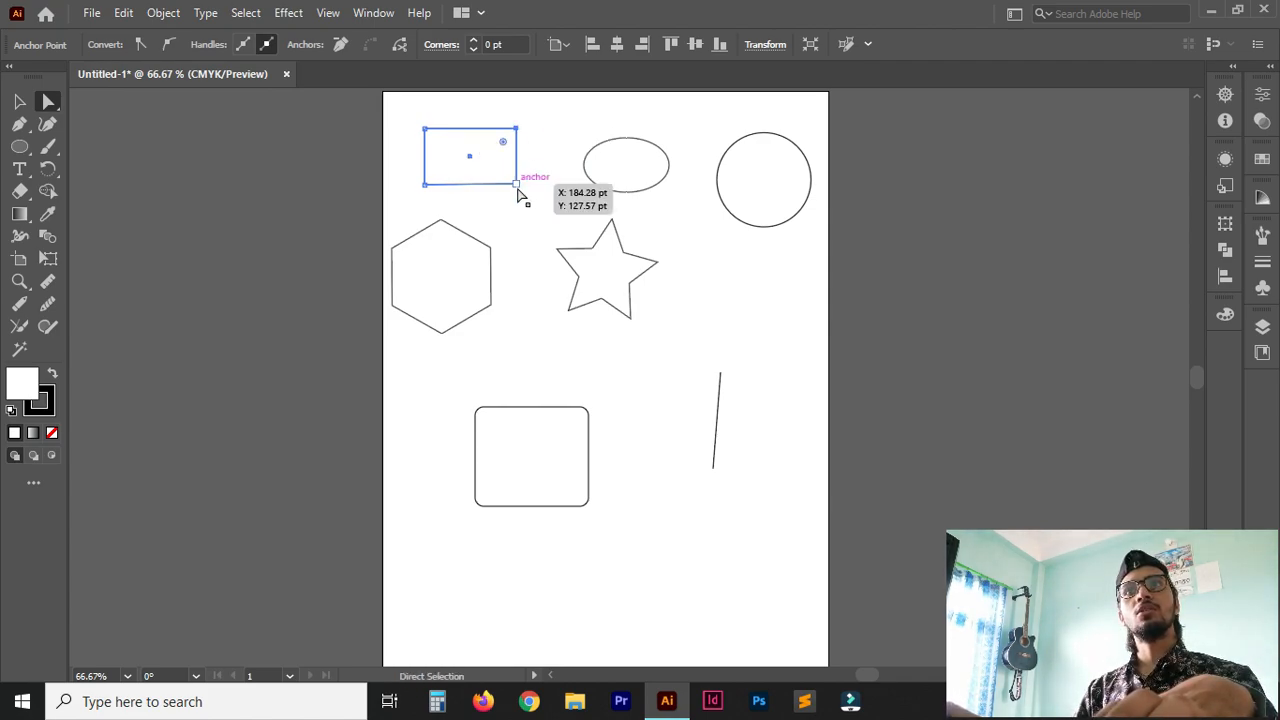
{"action": "left_click", "coordinate": [517, 184]}
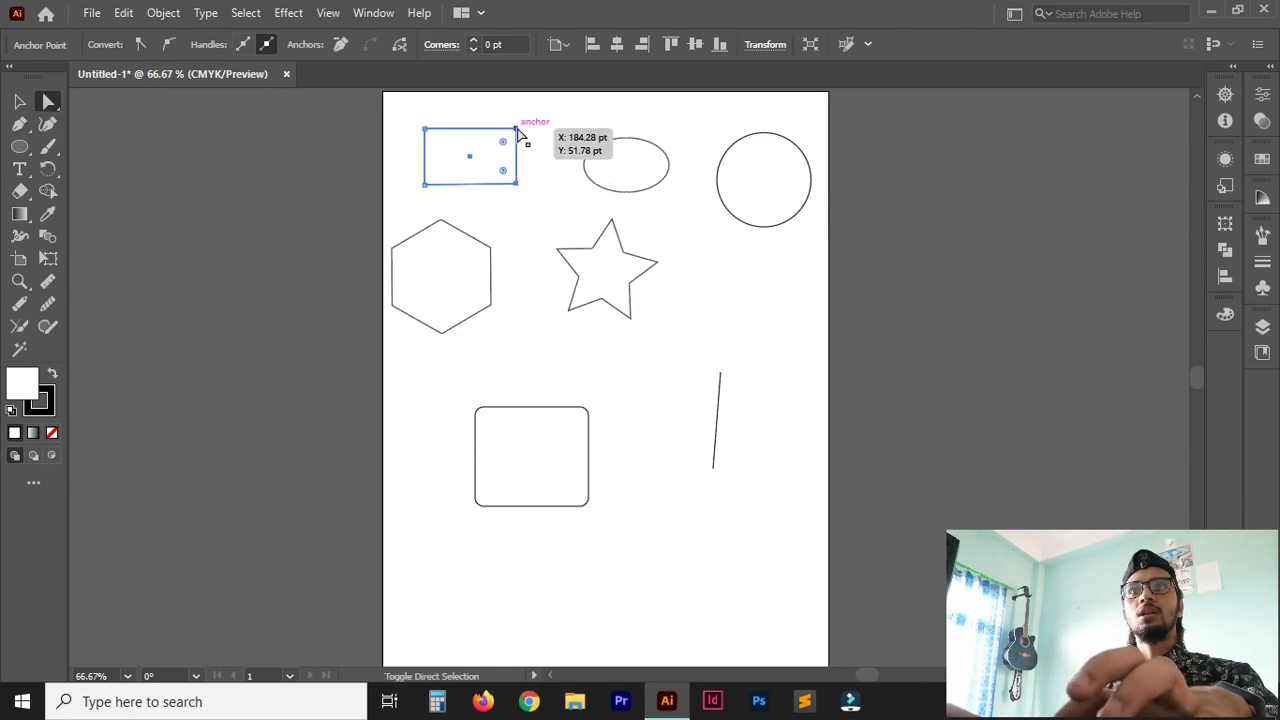
{"action": "left_click", "coordinate": [517, 130]}
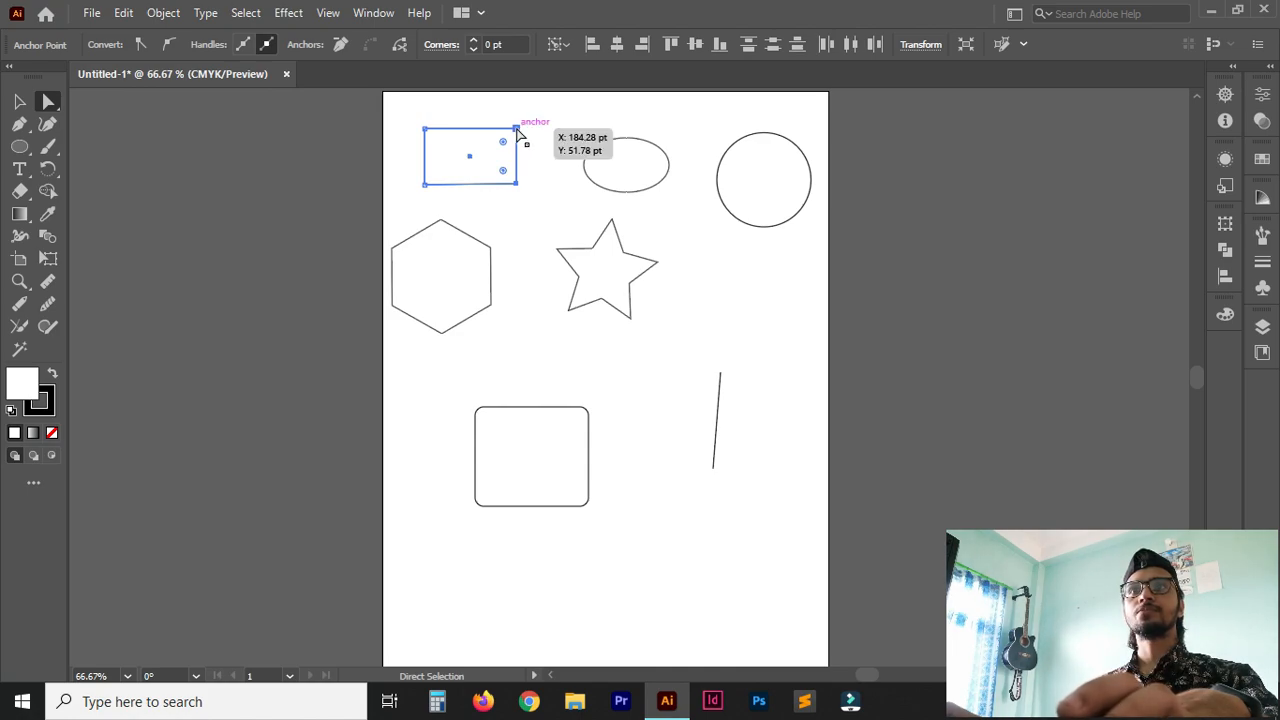
{"action": "mouse_move", "coordinate": [517, 131]}
{"action": "left_mouse_down"}
{"action": "mouse_move", "coordinate": [806, 138]}
{"action": "mouse_move", "coordinate": [522, 131]}
{"action": "left_mouse_up"}
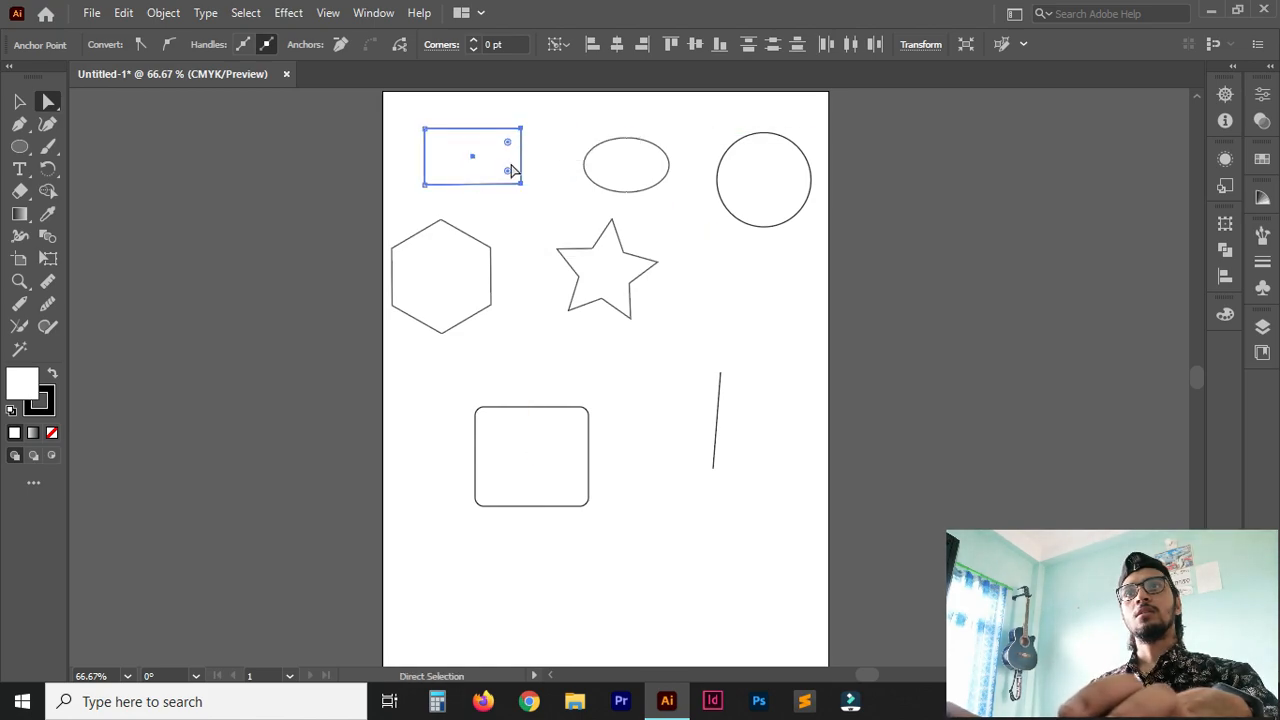
{"action": "left_click", "coordinate": [573, 158]}
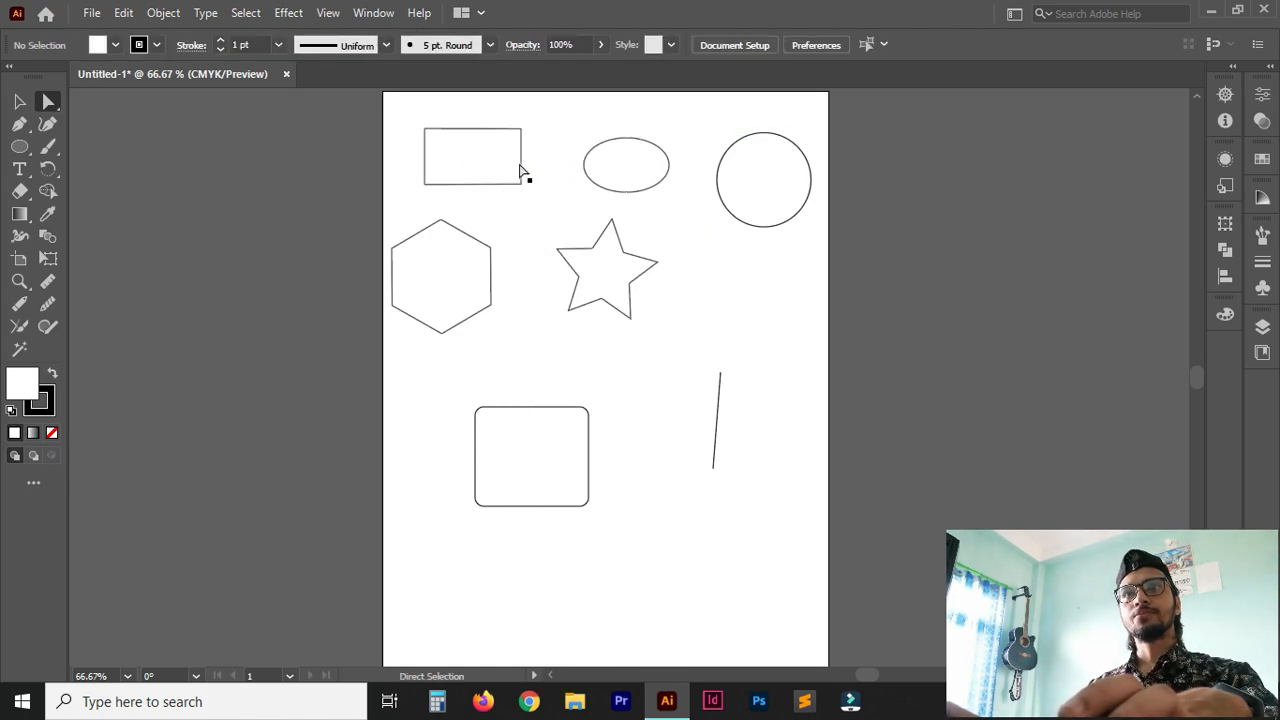
Widen the rectangle by moving its right edge out close to the ellipse, and adjust its bottom edge slightly with the Direct Selection tool.
{"action": "left_click", "coordinate": [473, 128]}
{"action": "left_click_drag", "start_coordinate": [523, 163], "coordinate": [566, 163]}
{"action": "mouse_move", "coordinate": [494, 185]}
{"action": "left_mouse_down"}
{"action": "mouse_move", "coordinate": [500, 271]}
{"action": "mouse_move", "coordinate": [495, 189]}
{"action": "left_mouse_up"}
Raise the hexagon's upper-right edge slightly, then shift its upper-right, lower-right and bottom anchor points slightly up together.
{"action": "left_click", "coordinate": [470, 243]}
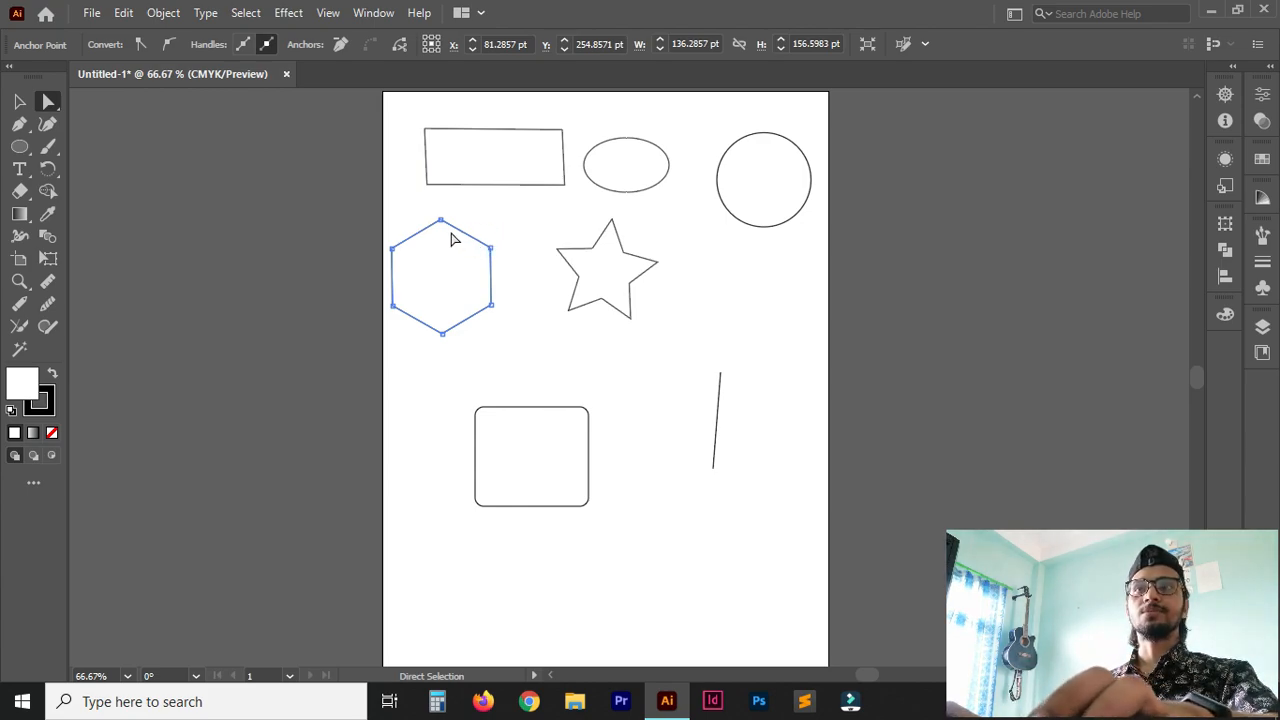
{"action": "mouse_move", "coordinate": [465, 234]}
{"action": "left_mouse_down"}
{"action": "mouse_move", "coordinate": [450, 220]}
{"action": "mouse_move", "coordinate": [517, 271]}
{"action": "mouse_move", "coordinate": [506, 224]}
{"action": "mouse_move", "coordinate": [456, 222]}
{"action": "left_mouse_up"}
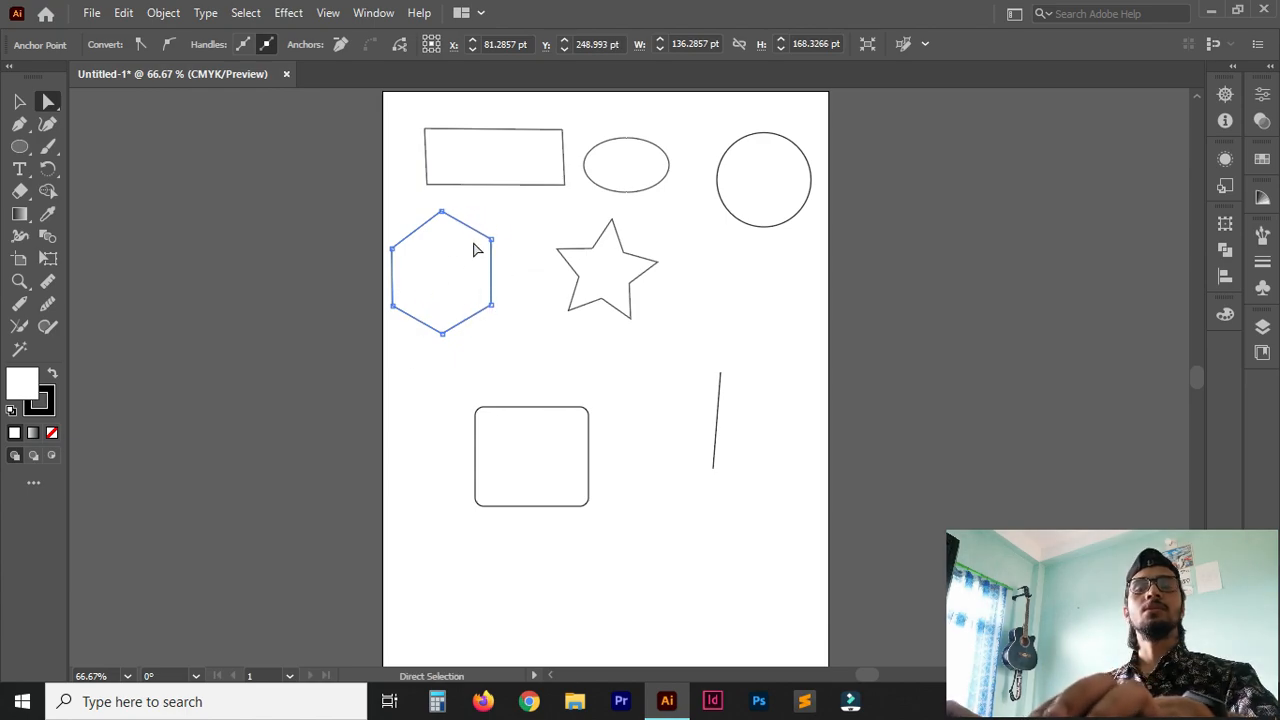
{"action": "left_click", "coordinate": [492, 241]}
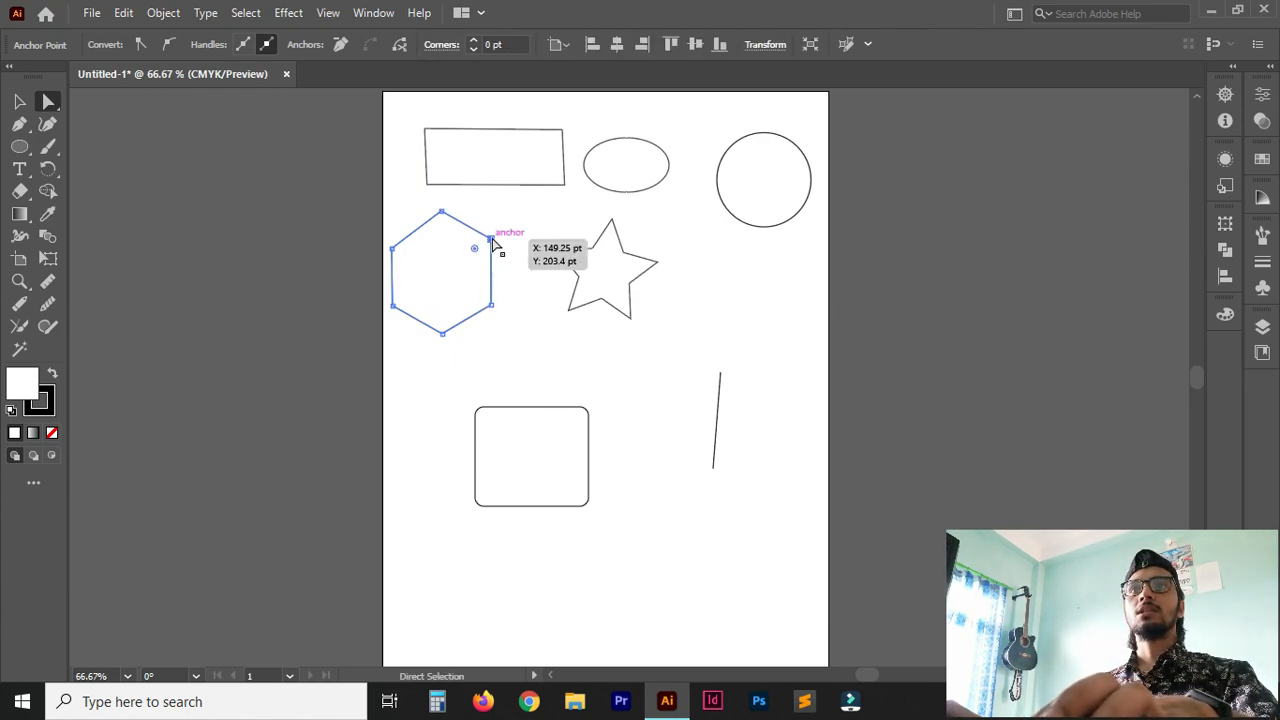
{"action": "left_click", "coordinate": [492, 307], "text": "shift"}
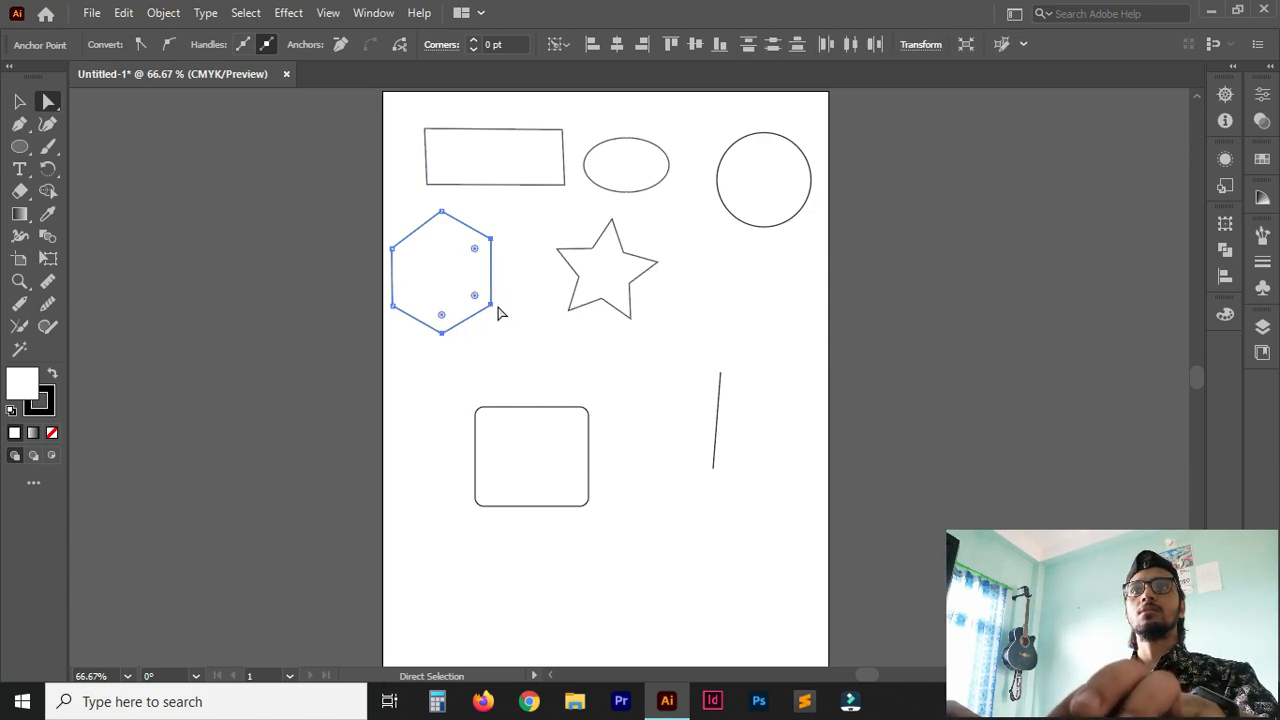
{"action": "mouse_move", "coordinate": [489, 316]}
{"action": "left_mouse_down"}
{"action": "mouse_move", "coordinate": [551, 334]}
{"action": "mouse_move", "coordinate": [527, 336]}
{"action": "mouse_move", "coordinate": [490, 308]}
{"action": "mouse_move", "coordinate": [498, 268]}
{"action": "mouse_move", "coordinate": [469, 321]}
{"action": "mouse_move", "coordinate": [438, 288]}
{"action": "mouse_move", "coordinate": [469, 302]}
{"action": "mouse_move", "coordinate": [408, 282]}
{"action": "mouse_move", "coordinate": [490, 297]}
{"action": "left_mouse_up"}
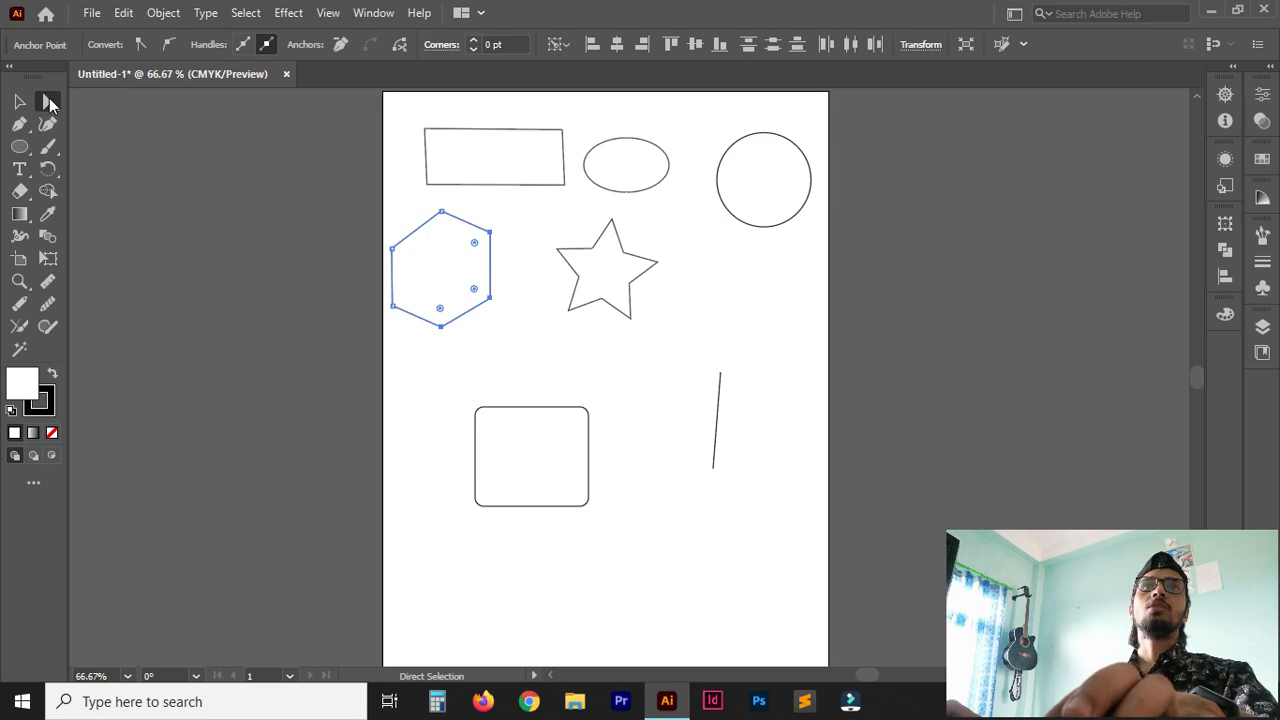
Reshape the straight line into a longer downward-right diagonal by moving its endpoints with the Direct Selection tool.
{"action": "left_click", "coordinate": [51, 104]}
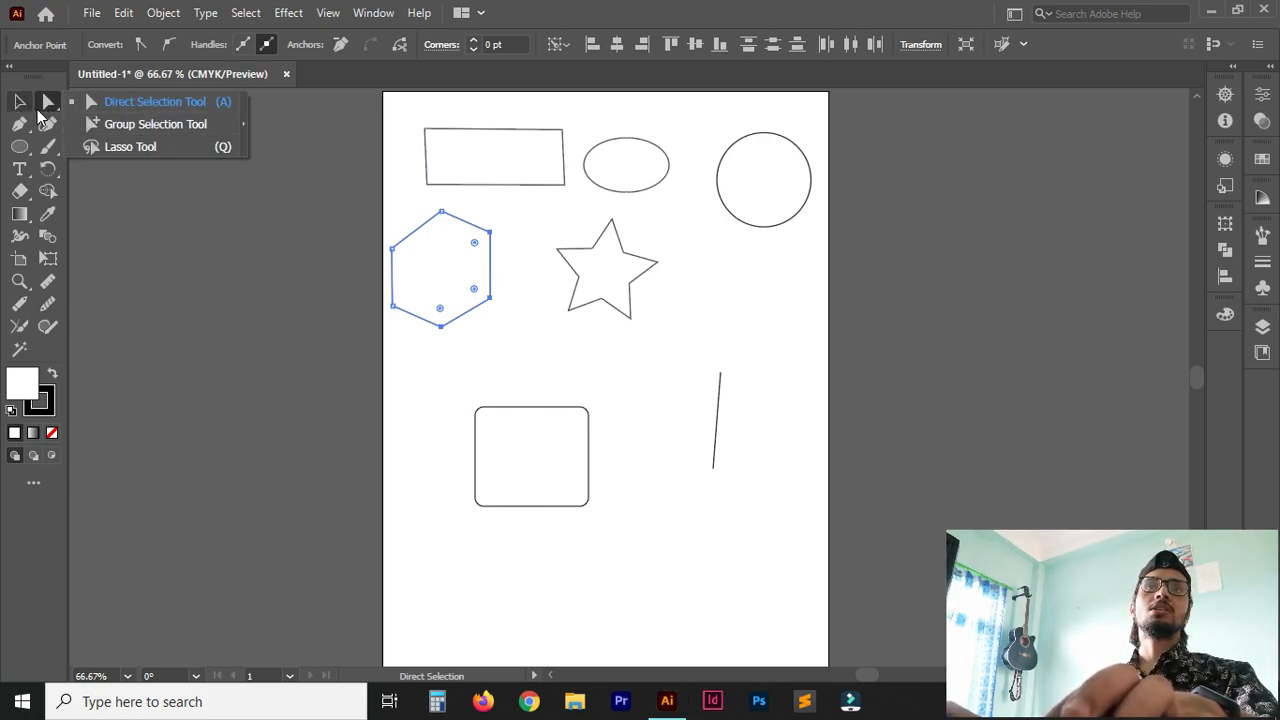
{"action": "left_click", "coordinate": [45, 107]}
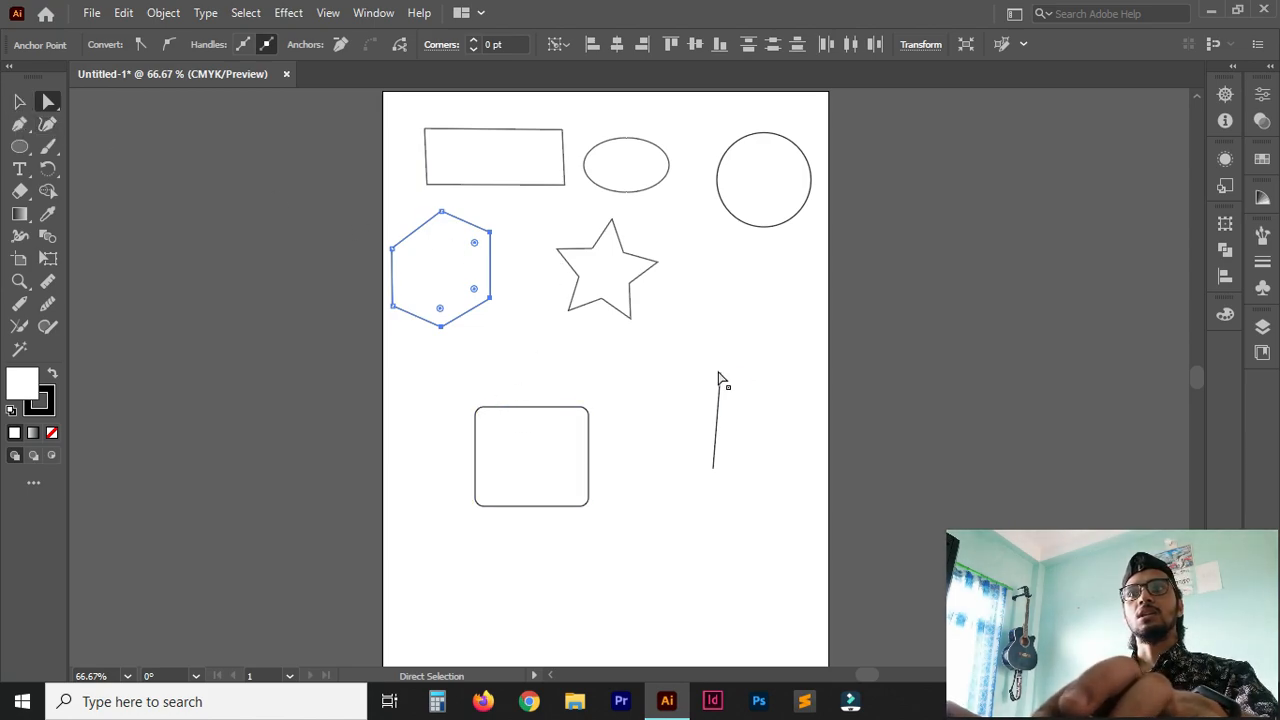
{"action": "left_click", "coordinate": [721, 407]}
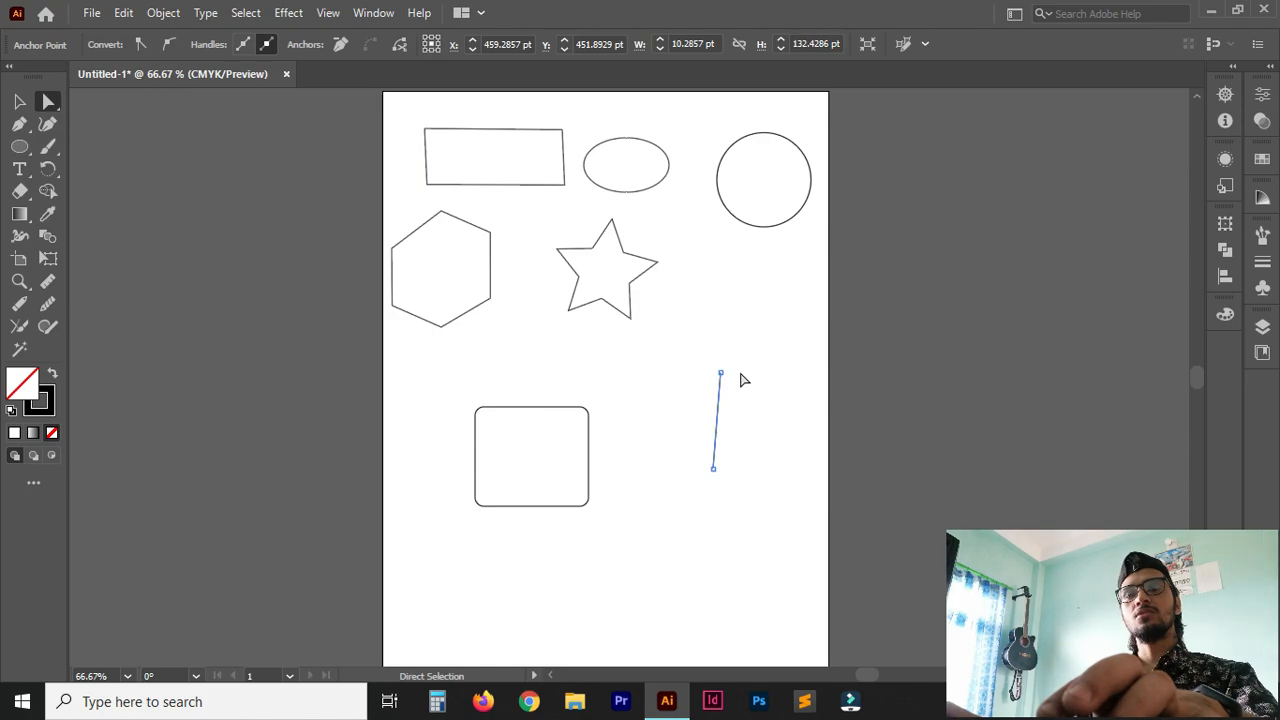
{"action": "left_click_drag", "start_coordinate": [723, 411], "coordinate": [632, 380]}
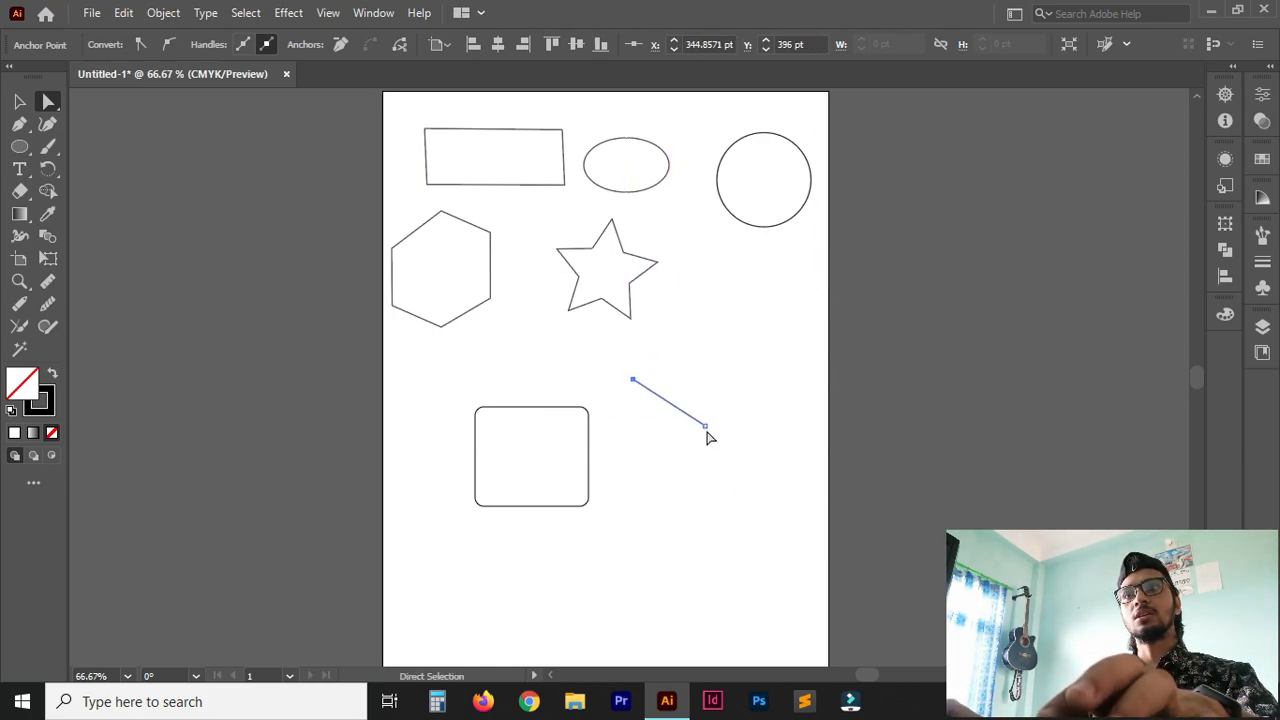
{"action": "left_click", "coordinate": [707, 432]}
{"action": "left_click_drag", "start_coordinate": [705, 427], "coordinate": [679, 400]}
With the Selection tool, shrink the rounded rectangle from its upper-left corner and move the whole distorted rectangle slightly up.
{"action": "key", "text": "v"}
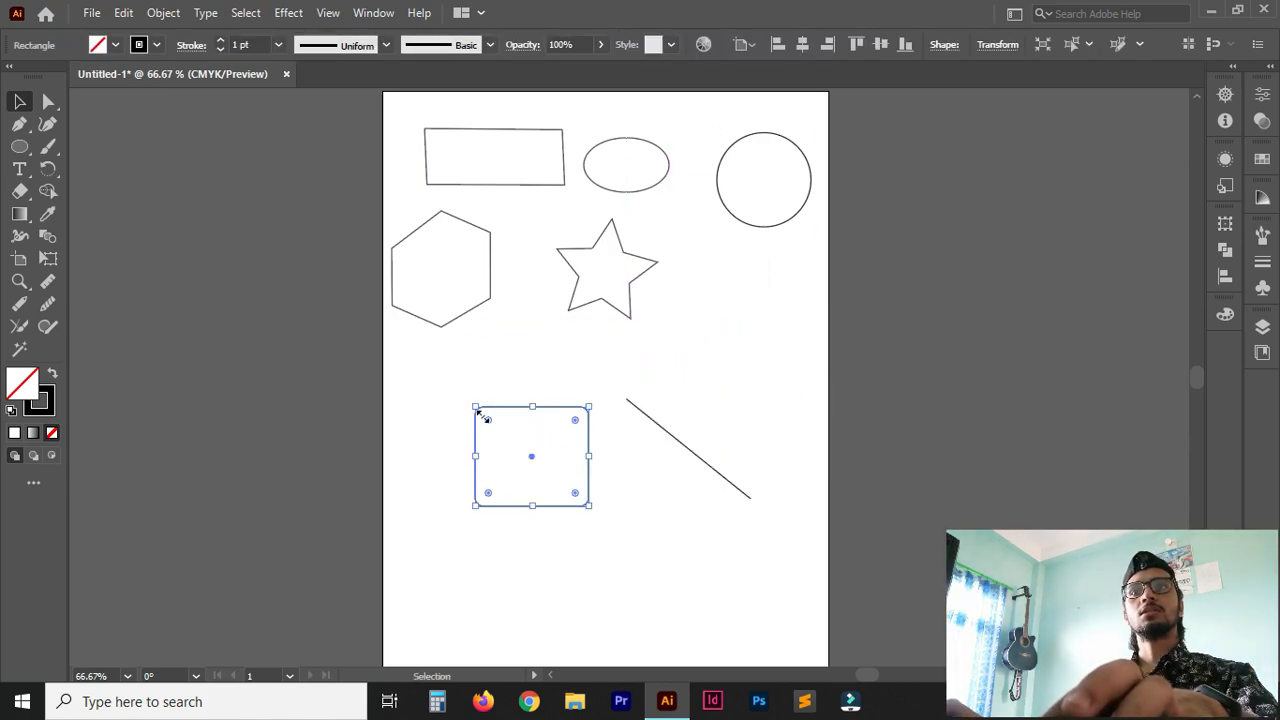
{"action": "mouse_move", "coordinate": [476, 409]}
{"action": "left_mouse_down"}
{"action": "mouse_move", "coordinate": [417, 360]}
{"action": "mouse_move", "coordinate": [443, 397]}
{"action": "mouse_move", "coordinate": [514, 403]}
{"action": "mouse_move", "coordinate": [456, 382]}
{"action": "mouse_move", "coordinate": [509, 423]}
{"action": "mouse_move", "coordinate": [540, 405]}
{"action": "mouse_move", "coordinate": [522, 449]}
{"action": "mouse_move", "coordinate": [538, 463]}
{"action": "mouse_move", "coordinate": [442, 372]}
{"action": "mouse_move", "coordinate": [495, 425]}
{"action": "left_mouse_up"}
{"action": "left_click", "coordinate": [490, 170]}
{"action": "mouse_move", "coordinate": [564, 186]}
{"action": "left_mouse_down"}
{"action": "mouse_move", "coordinate": [734, 257]}
{"action": "mouse_move", "coordinate": [794, 302]}
{"action": "mouse_move", "coordinate": [571, 202]}
{"action": "left_mouse_up"}
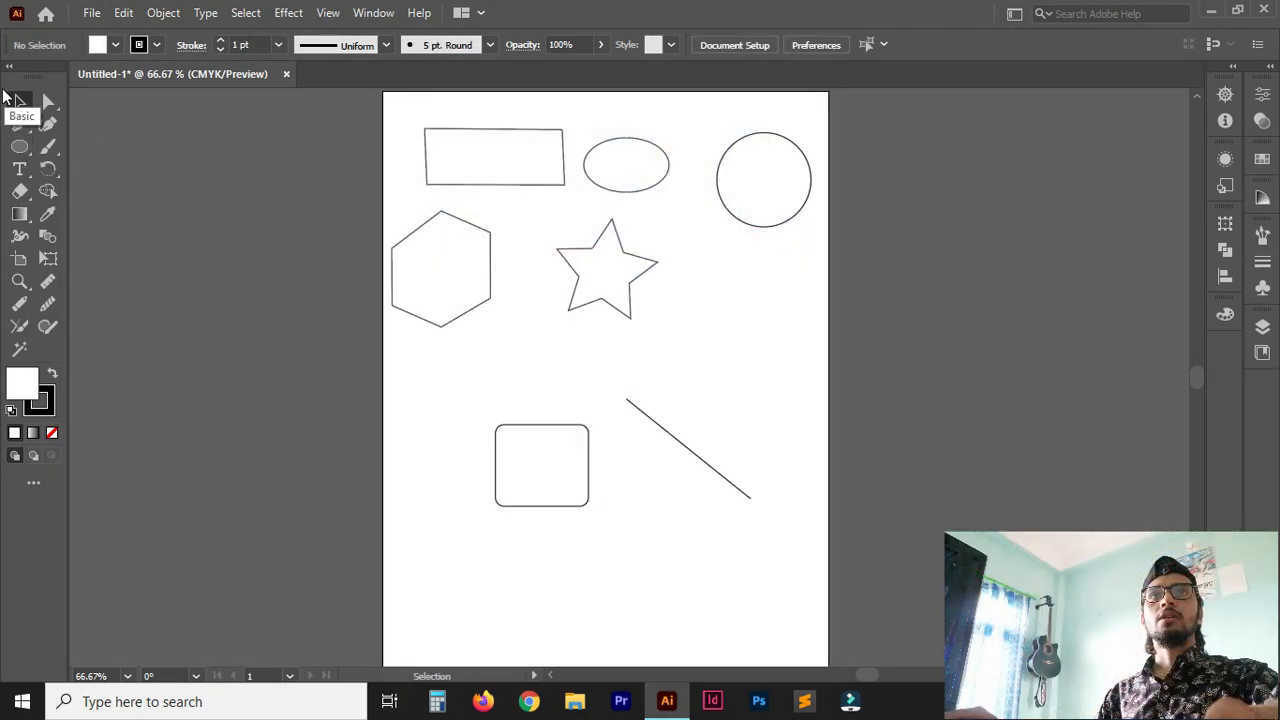
{"action": "left_click", "coordinate": [460, 139]}
{"action": "mouse_move", "coordinate": [517, 142]}
{"action": "left_mouse_down"}
{"action": "mouse_move", "coordinate": [523, 126]}
{"action": "mouse_move", "coordinate": [489, 140]}
{"action": "mouse_move", "coordinate": [512, 123]}
{"action": "left_mouse_up"}
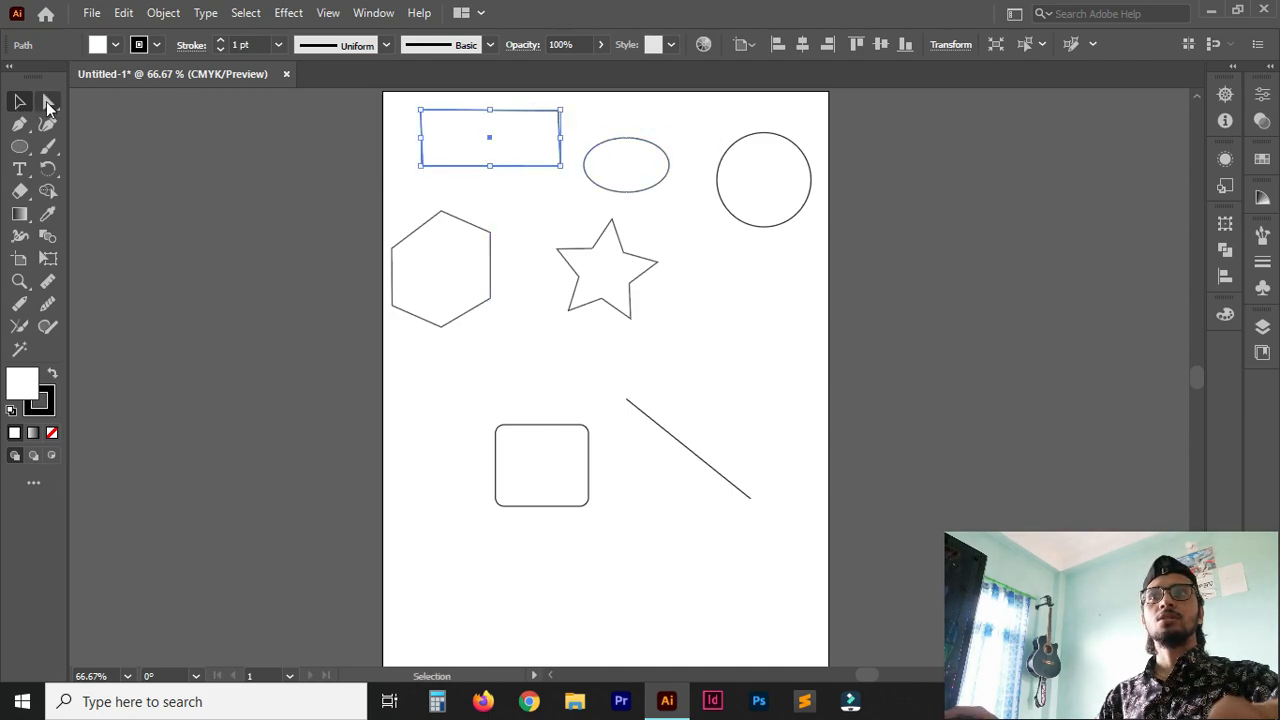
Examine the anchor points of the ellipse and the top rectangle with the Direct Selection tool.
{"action": "left_click", "coordinate": [48, 103]}
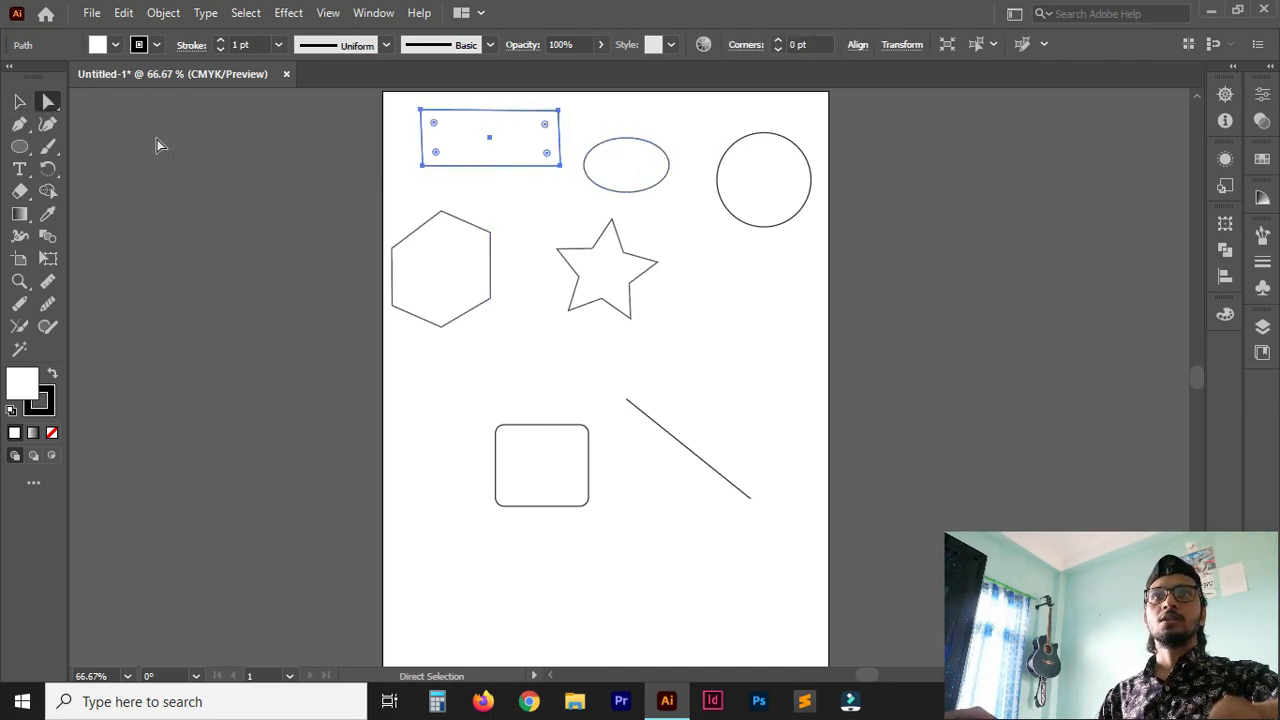
{"action": "left_click", "coordinate": [635, 145]}
{"action": "left_click", "coordinate": [488, 122]}
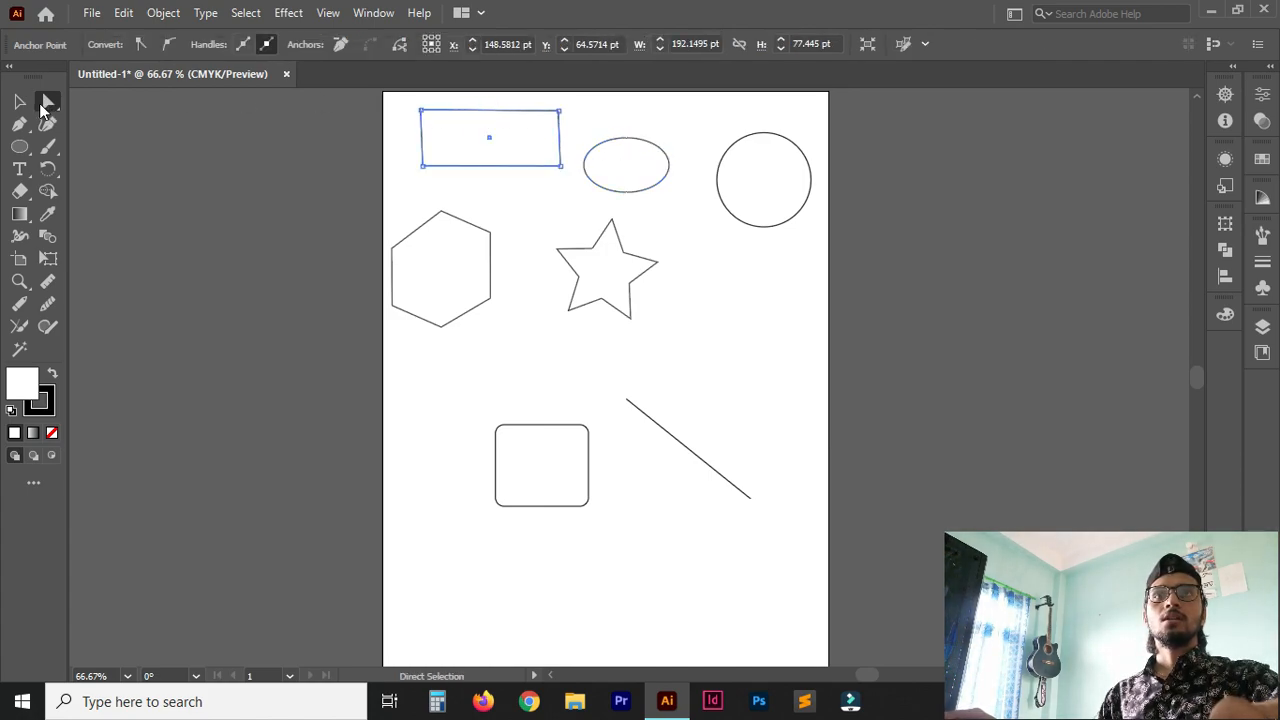
{"action": "left_click", "coordinate": [19, 101]}
{"action": "left_click", "coordinate": [48, 102]}
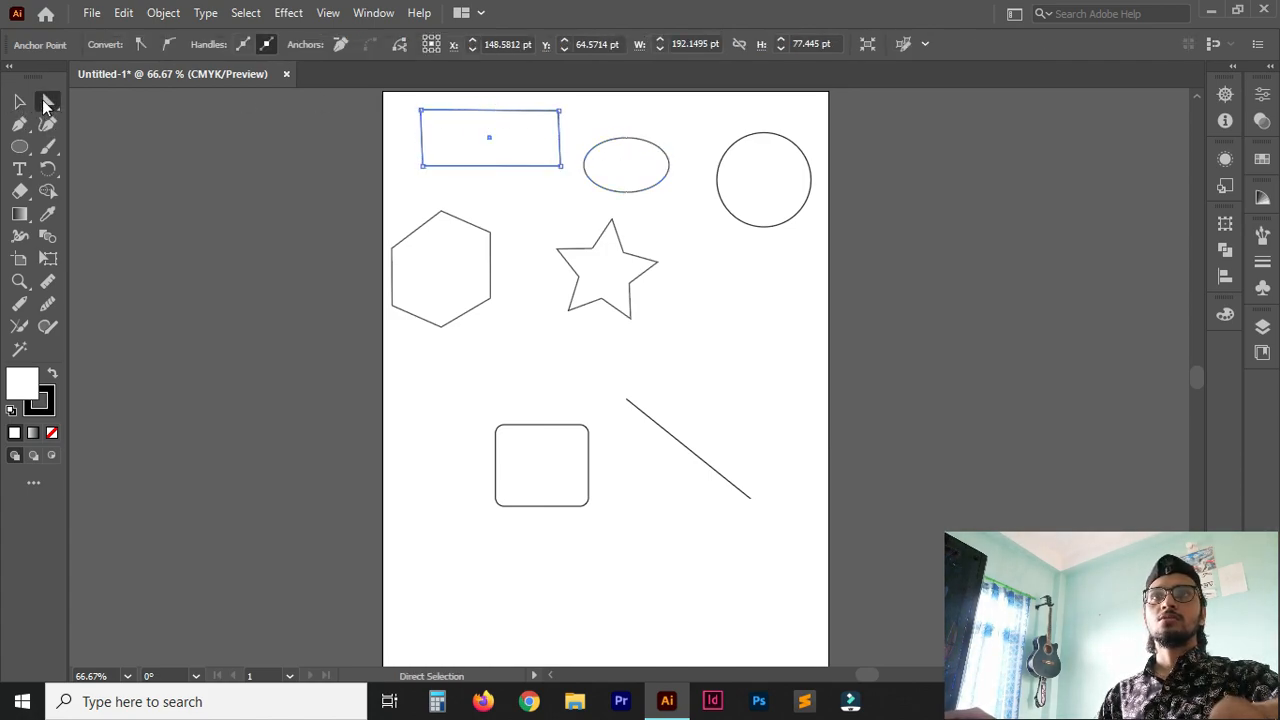
Round the top rectangle's four corners individually with the corner widgets, the upper-left to about 25 pt and the lower-left to about 35 pt.
{"action": "left_click", "coordinate": [422, 111]}
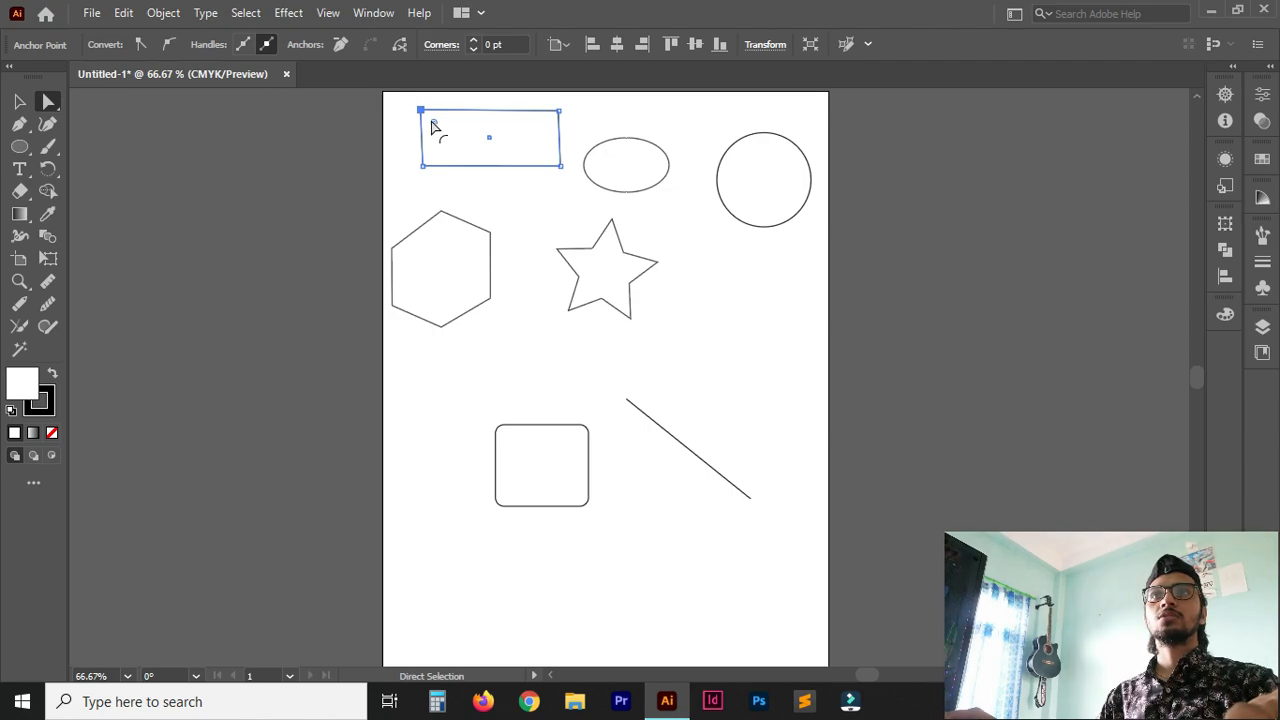
{"action": "left_click_drag", "start_coordinate": [432, 124], "coordinate": [442, 132]}
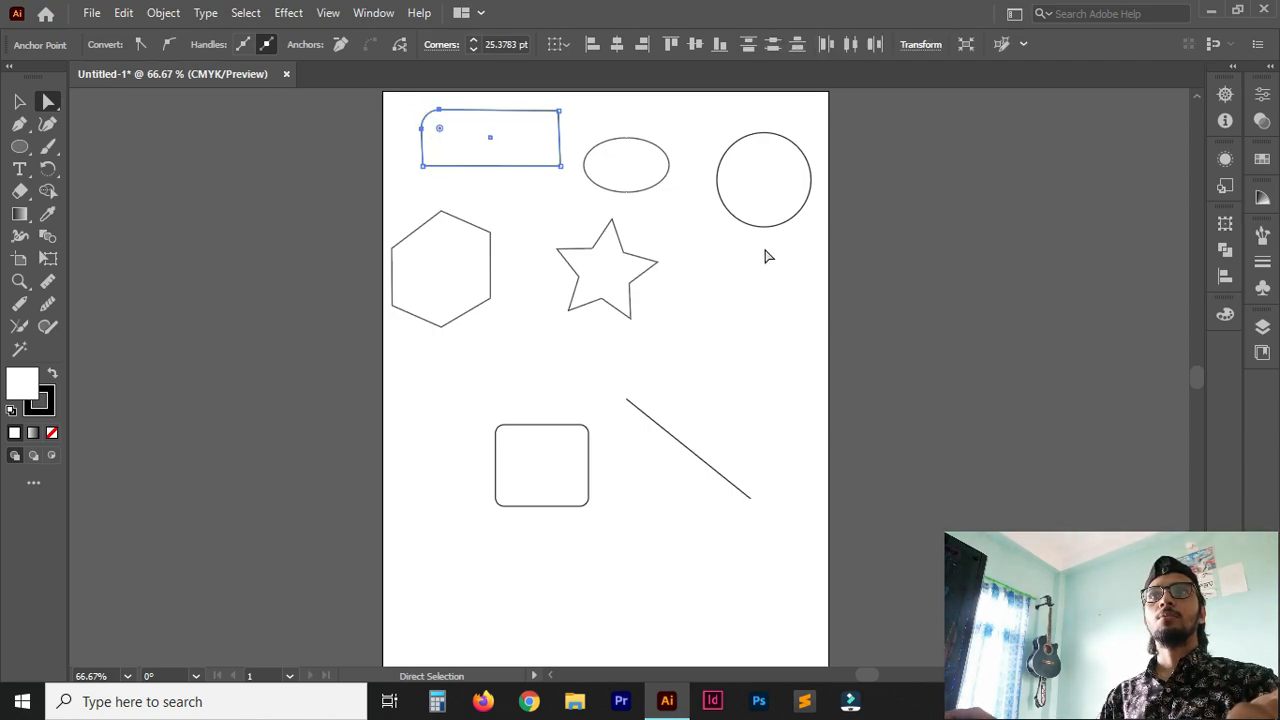
{"action": "left_click", "coordinate": [561, 166]}
{"action": "left_click_drag", "start_coordinate": [552, 157], "coordinate": [537, 134]}
{"action": "left_click", "coordinate": [562, 114]}
{"action": "left_click", "coordinate": [425, 166]}
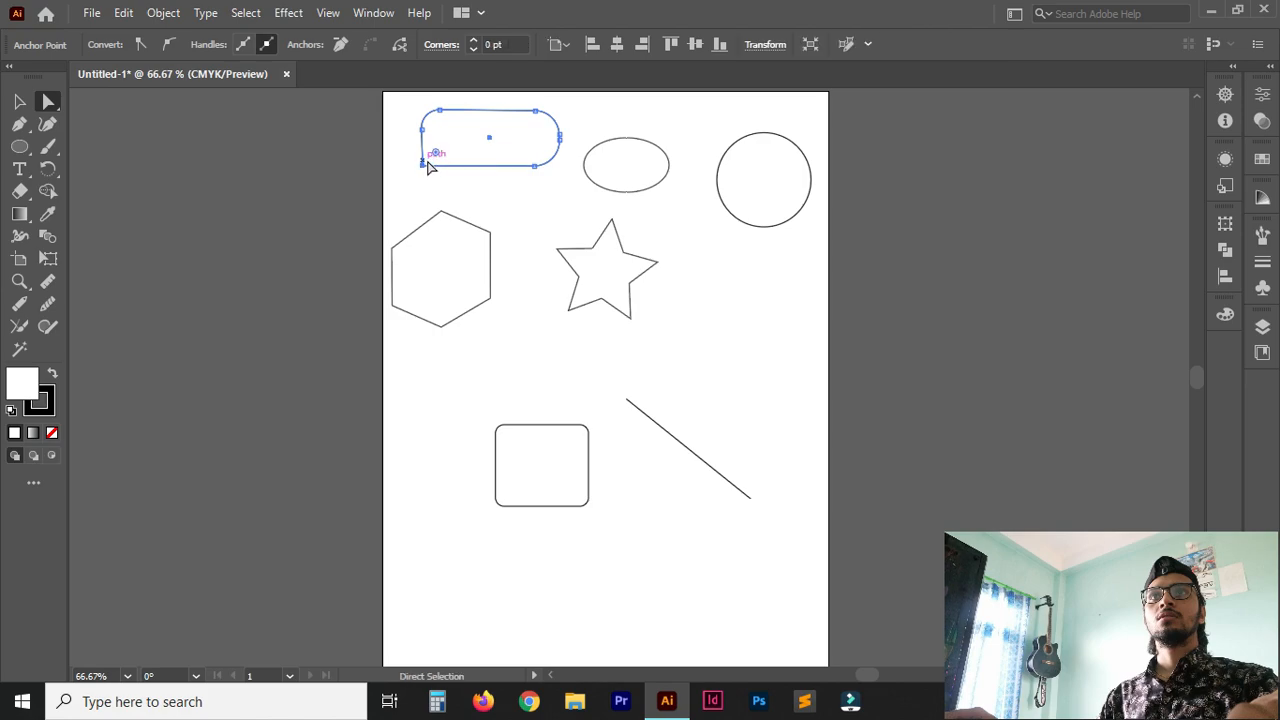
{"action": "left_click_drag", "start_coordinate": [436, 157], "coordinate": [443, 138]}
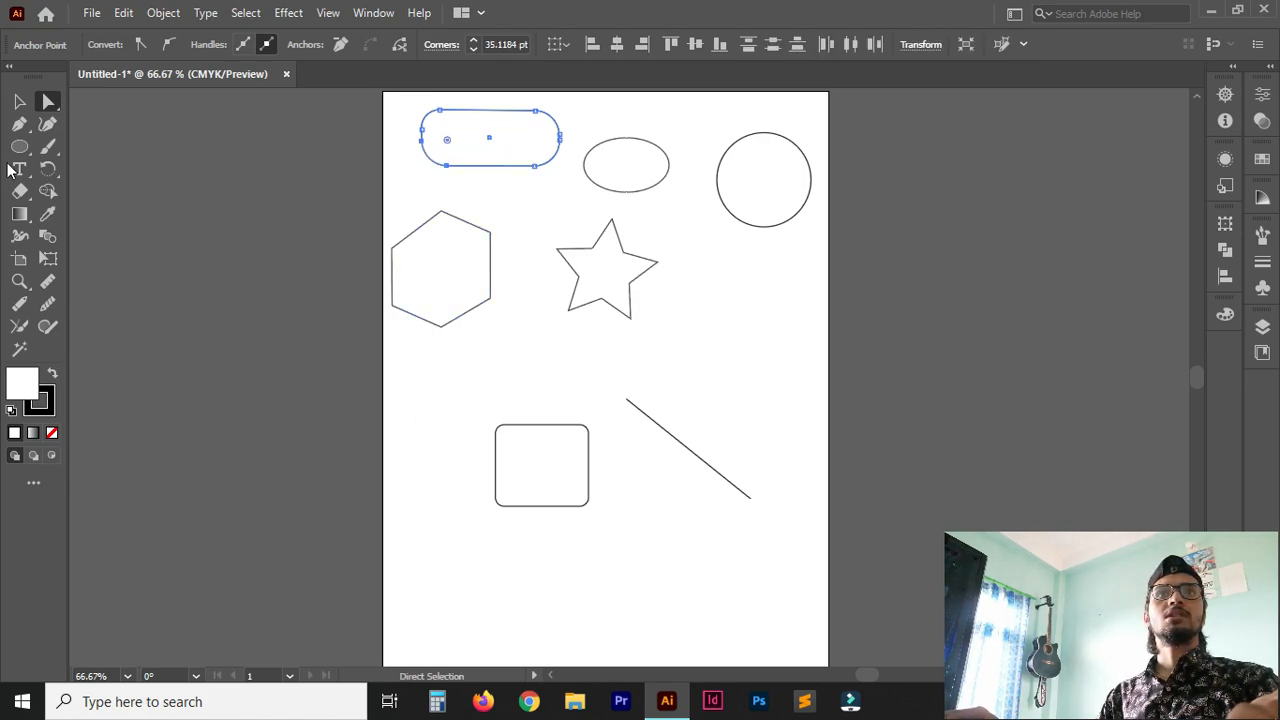
Draw a wide rounded rectangle below the diagonal line near the bottom of the artboard.
{"action": "left_click", "coordinate": [19, 148]}
{"action": "left_click", "coordinate": [19, 148]}
{"action": "left_click", "coordinate": [86, 258]}
{"action": "left_click_drag", "start_coordinate": [583, 555], "coordinate": [756, 636]}
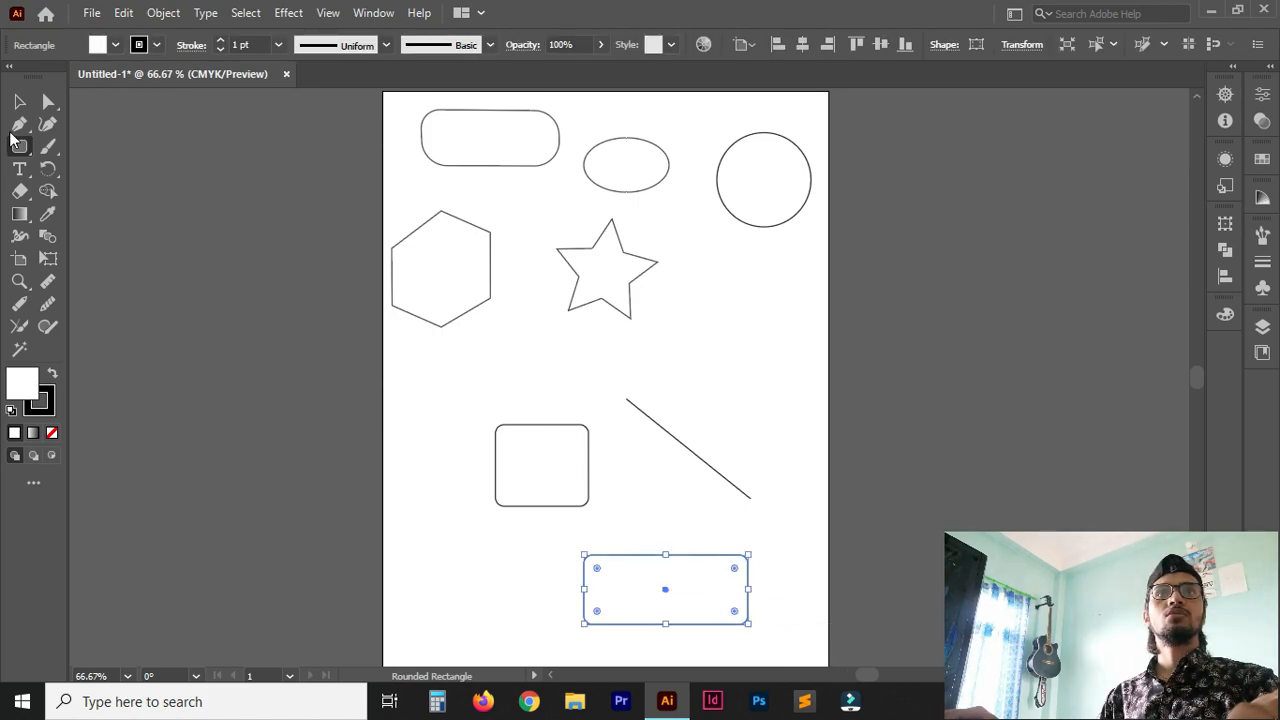
Draw a plain rectangle left of the wide rounded rectangle and round all its corners together to about 28 pt.
{"action": "left_click", "coordinate": [18, 128]}
{"action": "left_click", "coordinate": [19, 148]}
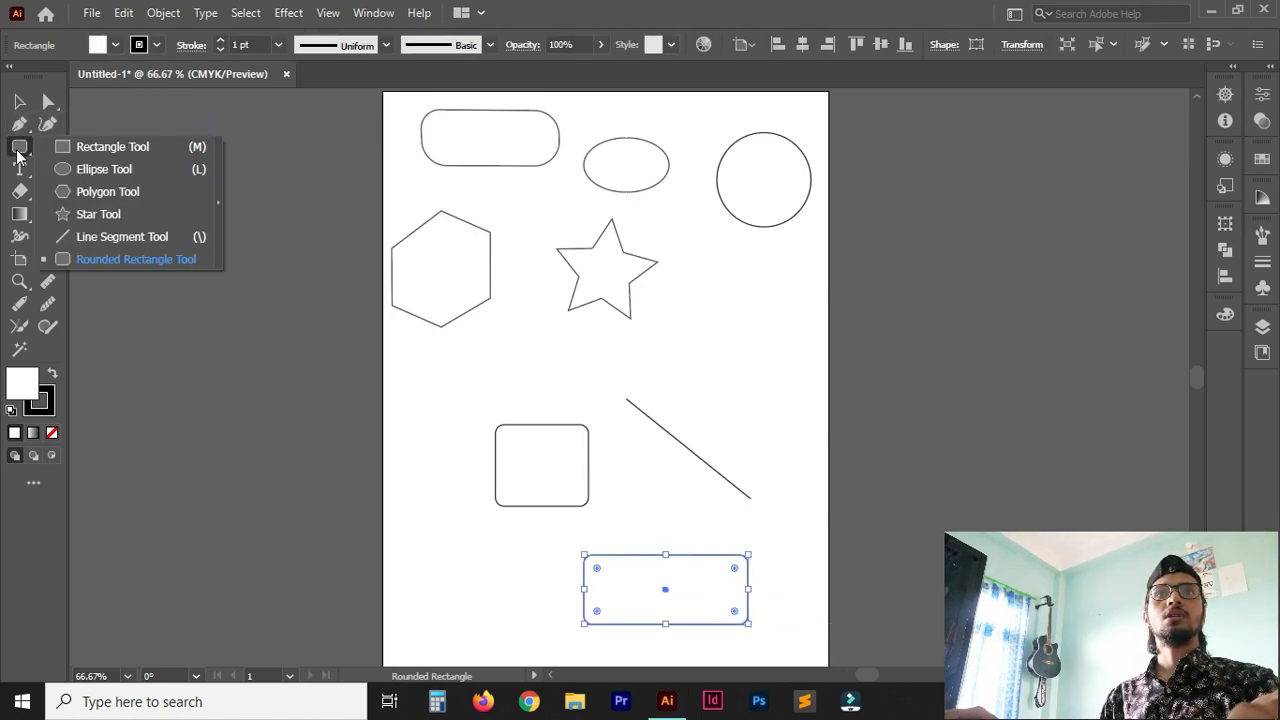
{"action": "left_click", "coordinate": [112, 148]}
{"action": "left_click_drag", "start_coordinate": [411, 550], "coordinate": [532, 617]}
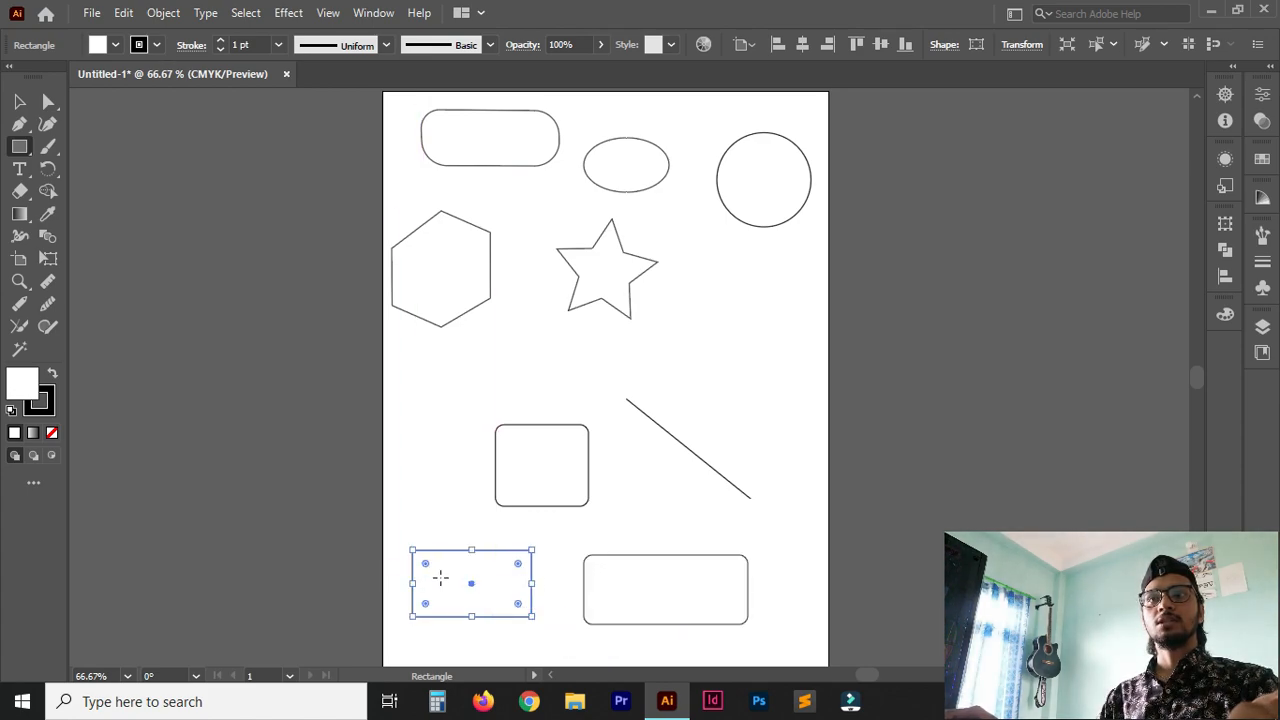
{"action": "mouse_move", "coordinate": [425, 565]}
{"action": "left_mouse_down"}
{"action": "mouse_move", "coordinate": [471, 589]}
{"action": "mouse_move", "coordinate": [429, 571]}
{"action": "left_mouse_up"}
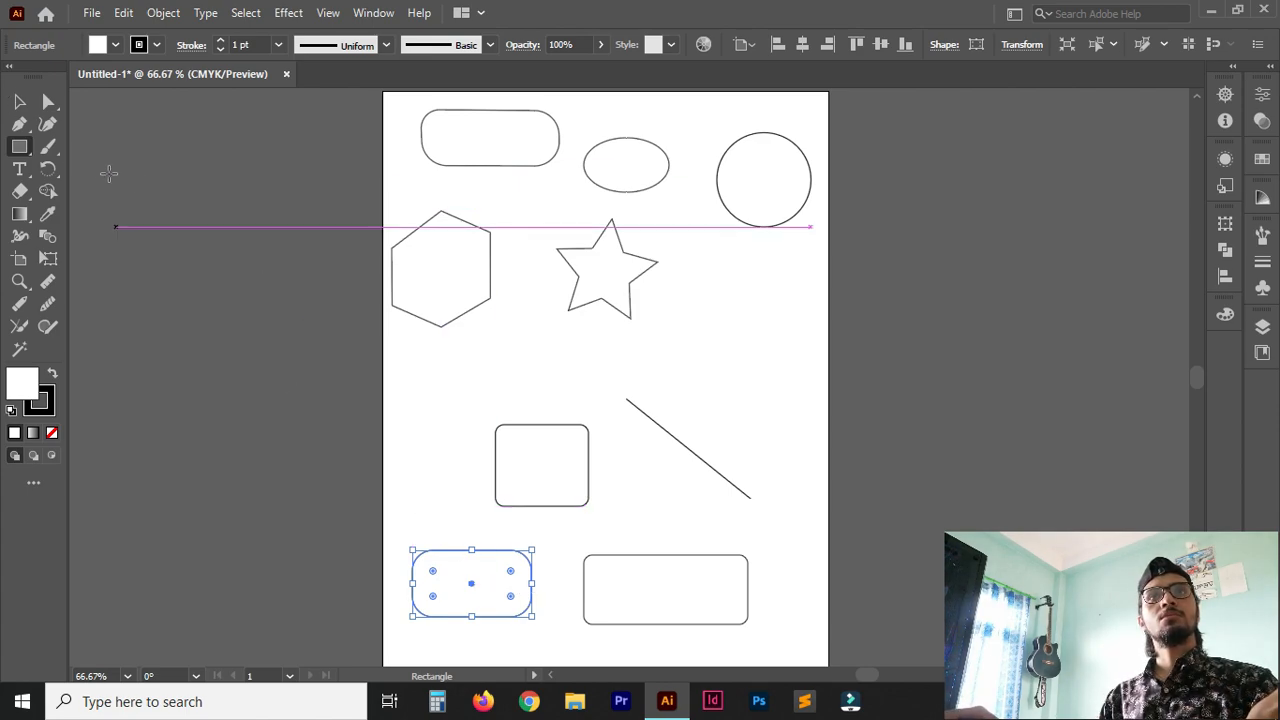
Adjust the new rectangle's corners individually with the Direct Selection tool, rounding the upper-left to about 32 pt and the upper-right slightly more, then deselect it.
{"action": "left_click", "coordinate": [49, 102]}
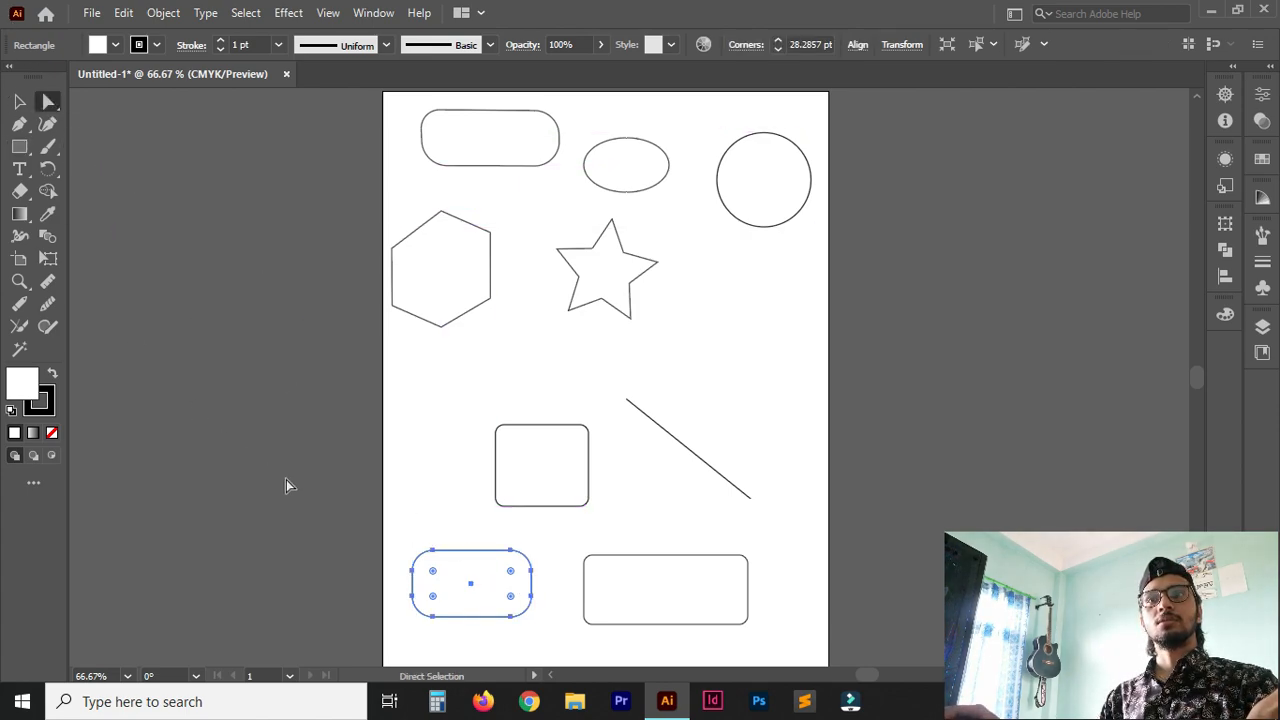
{"action": "left_click", "coordinate": [434, 547]}
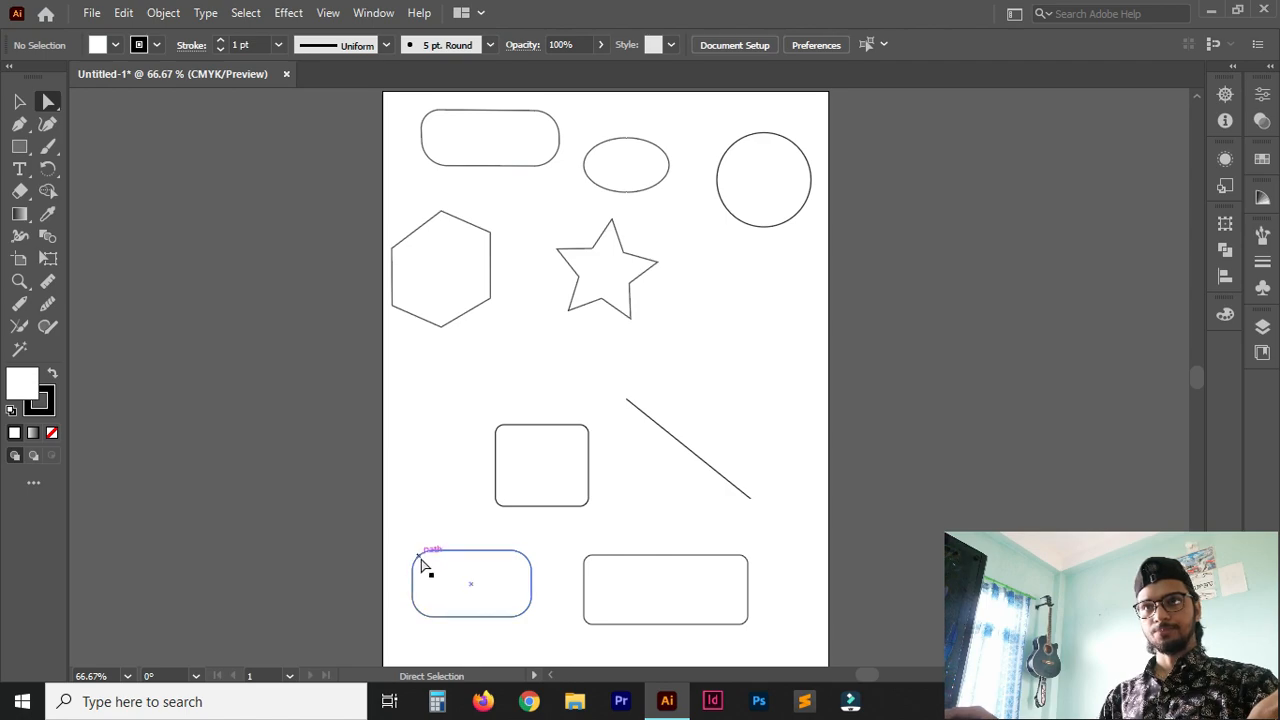
{"action": "left_click", "coordinate": [421, 566]}
{"action": "mouse_move", "coordinate": [434, 577]}
{"action": "left_mouse_down"}
{"action": "mouse_move", "coordinate": [452, 585]}
{"action": "mouse_move", "coordinate": [424, 568]}
{"action": "mouse_move", "coordinate": [437, 583]}
{"action": "left_mouse_up"}
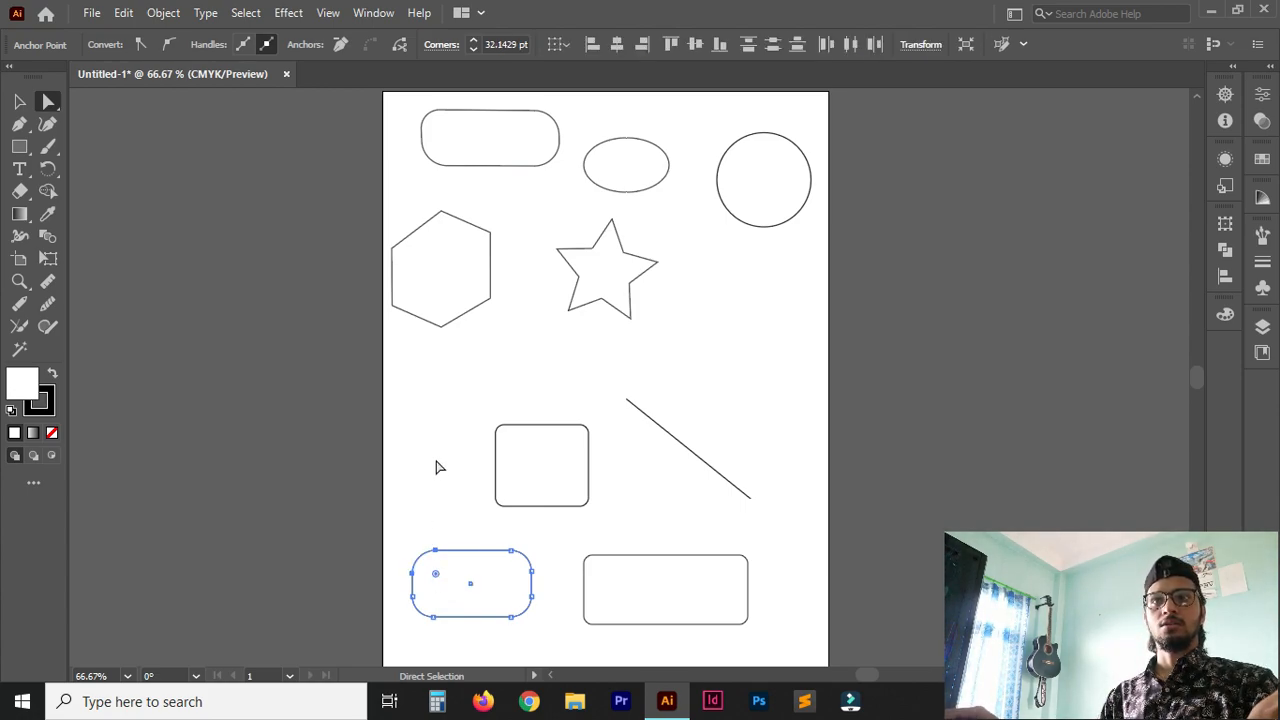
{"action": "left_click", "coordinate": [515, 552]}
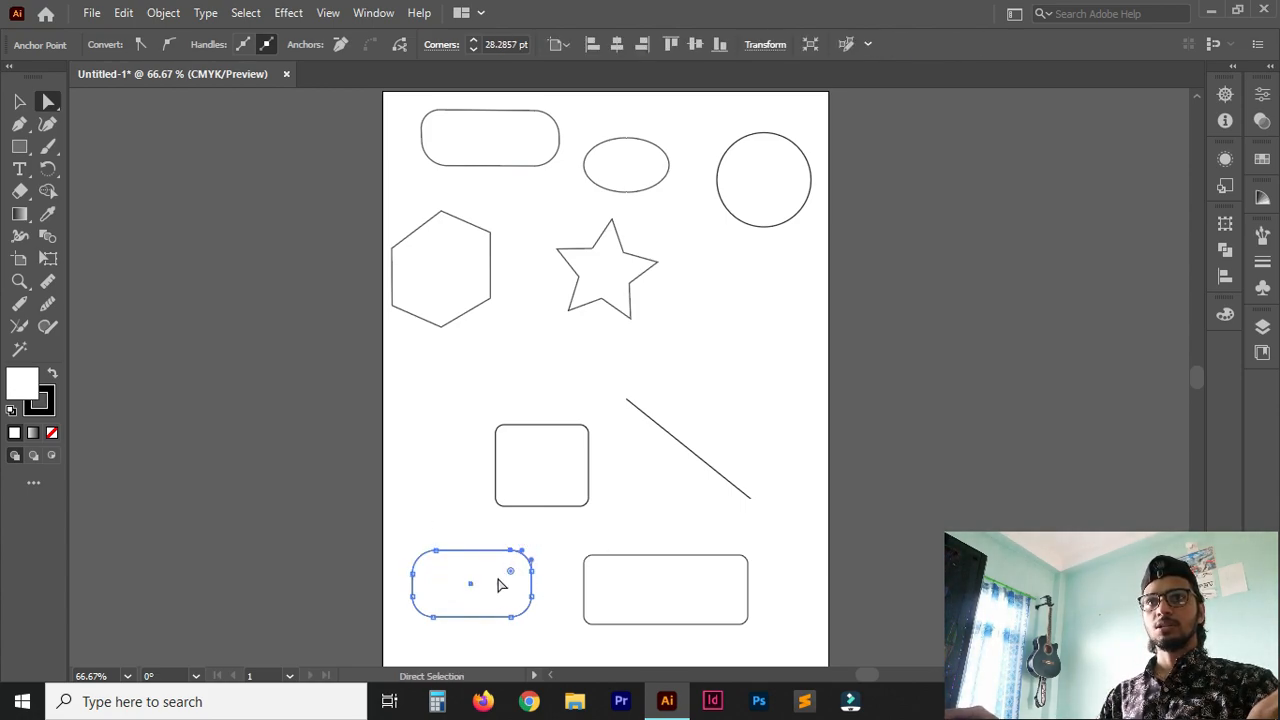
{"action": "mouse_move", "coordinate": [511, 577]}
{"action": "left_mouse_down"}
{"action": "mouse_move", "coordinate": [500, 583]}
{"action": "mouse_move", "coordinate": [531, 580]}
{"action": "mouse_move", "coordinate": [491, 586]}
{"action": "mouse_move", "coordinate": [503, 580]}
{"action": "mouse_move", "coordinate": [509, 598]}
{"action": "left_mouse_up"}
{"action": "left_click", "coordinate": [516, 612]}
{"action": "left_click", "coordinate": [646, 539]}
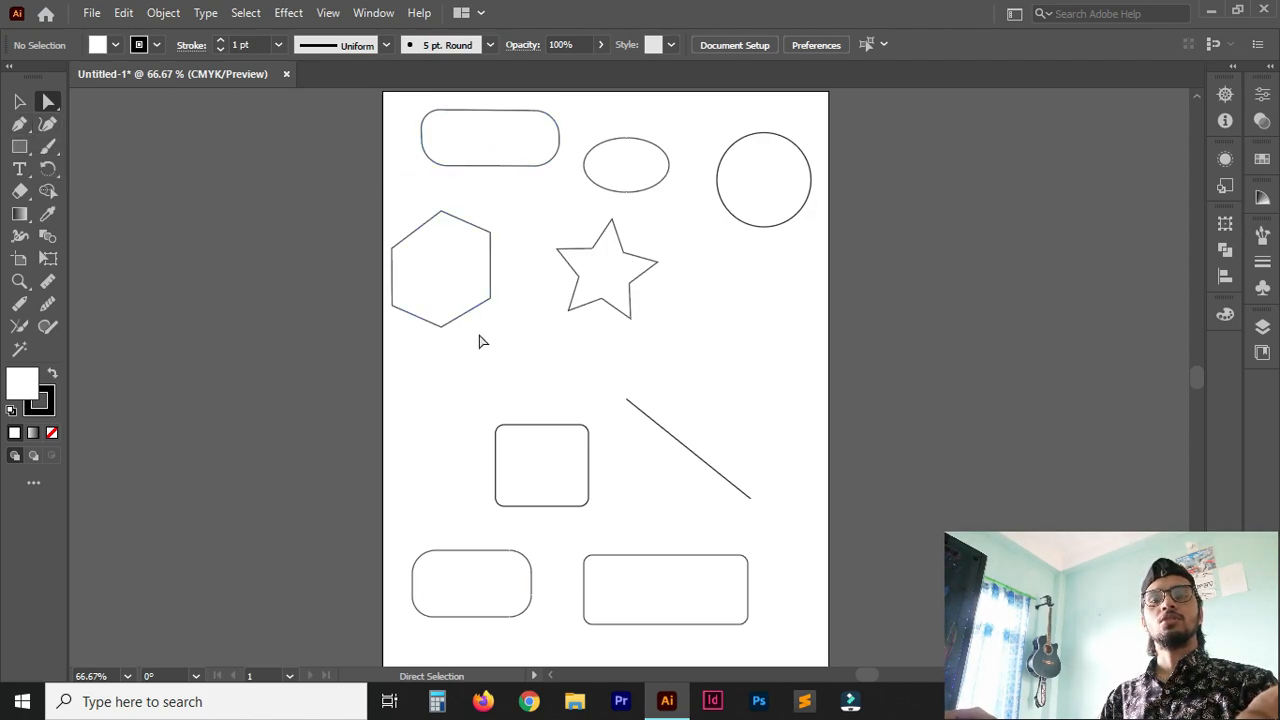
Delete all artwork from the artboard and draw a new rectangle in its upper-left area.
{"action": "key", "text": "ctrl+a"}
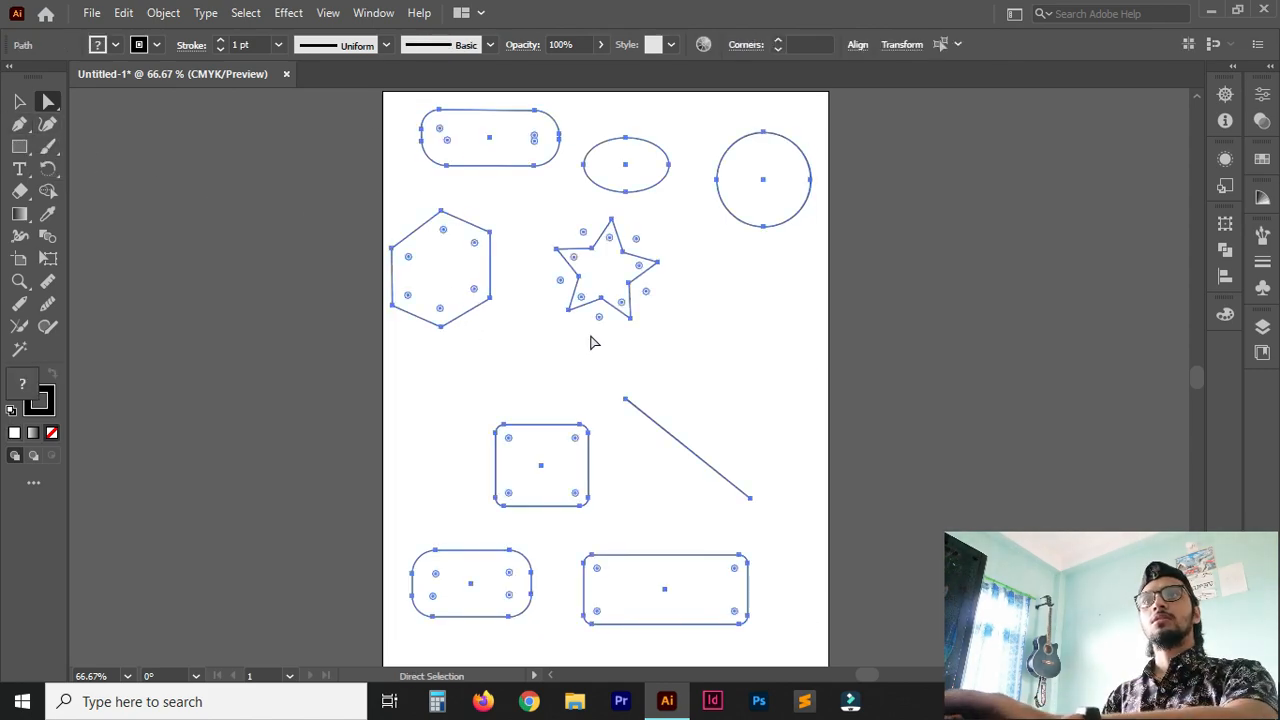
{"action": "key", "text": "Delete"}
{"action": "left_click", "coordinate": [19, 146]}
{"action": "mouse_move", "coordinate": [434, 122]}
{"action": "left_mouse_down"}
{"action": "mouse_move", "coordinate": [437, 151]}
{"action": "mouse_move", "coordinate": [577, 206]}
{"action": "mouse_move", "coordinate": [560, 202]}
{"action": "left_mouse_up"}
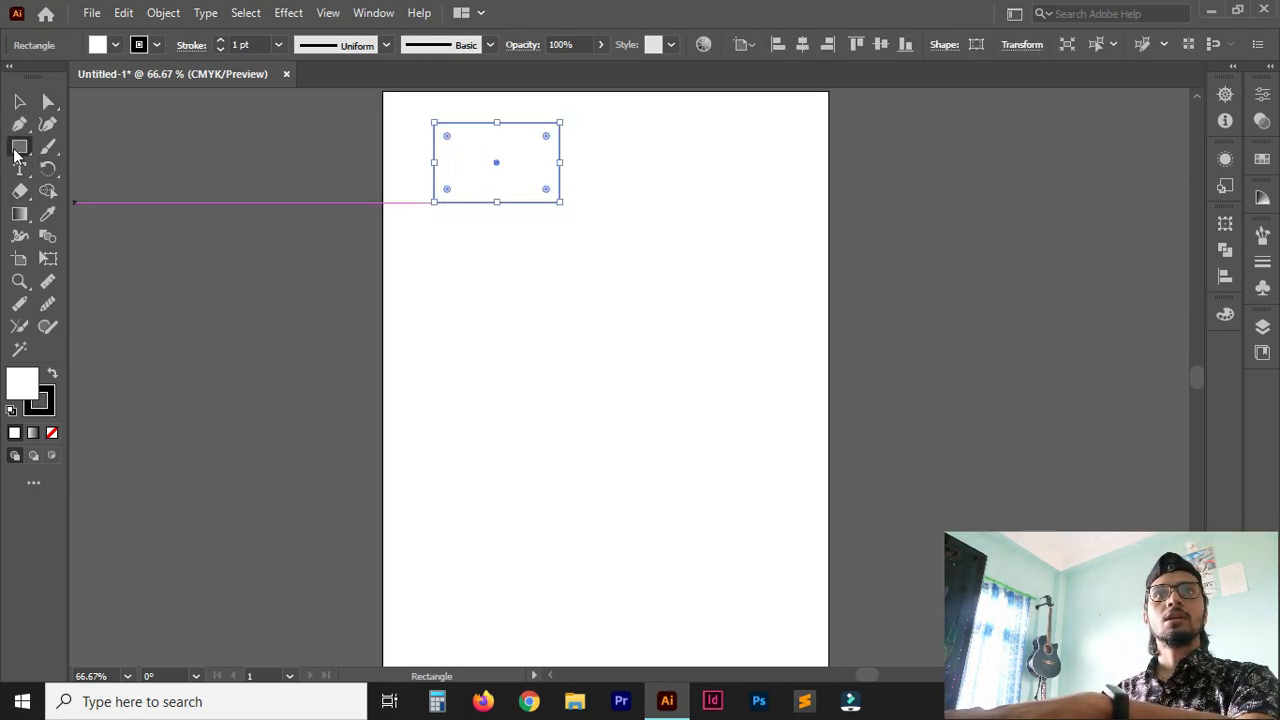
Draw a circle with the Ellipse tool to the right of the rectangle, slightly lower.
{"action": "left_click", "coordinate": [15, 153]}
{"action": "left_click", "coordinate": [120, 171]}
{"action": "mouse_move", "coordinate": [642, 162]}
{"action": "left_mouse_down"}
{"action": "mouse_move", "coordinate": [746, 247]}
{"action": "mouse_move", "coordinate": [745, 264]}
{"action": "left_mouse_up"}
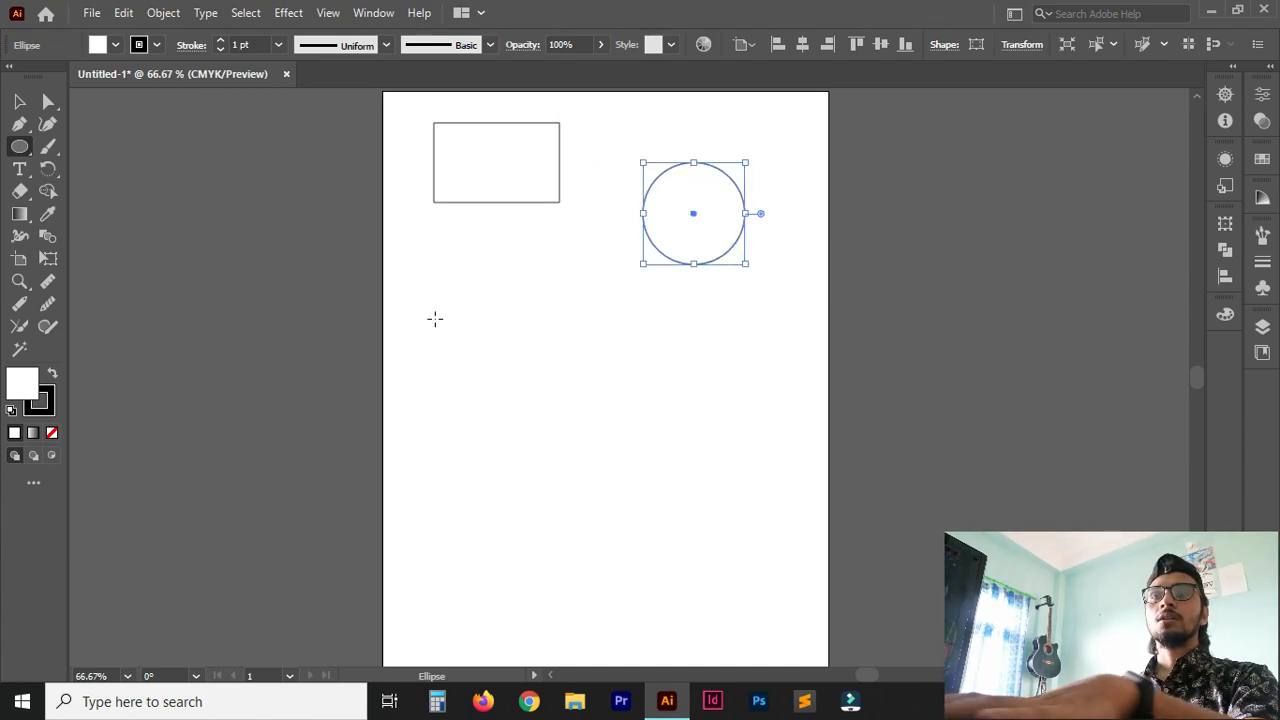
Deselect the circle and select the rectangle with the Selection tool.
{"action": "left_click", "coordinate": [423, 277], "text": "ctrl"}
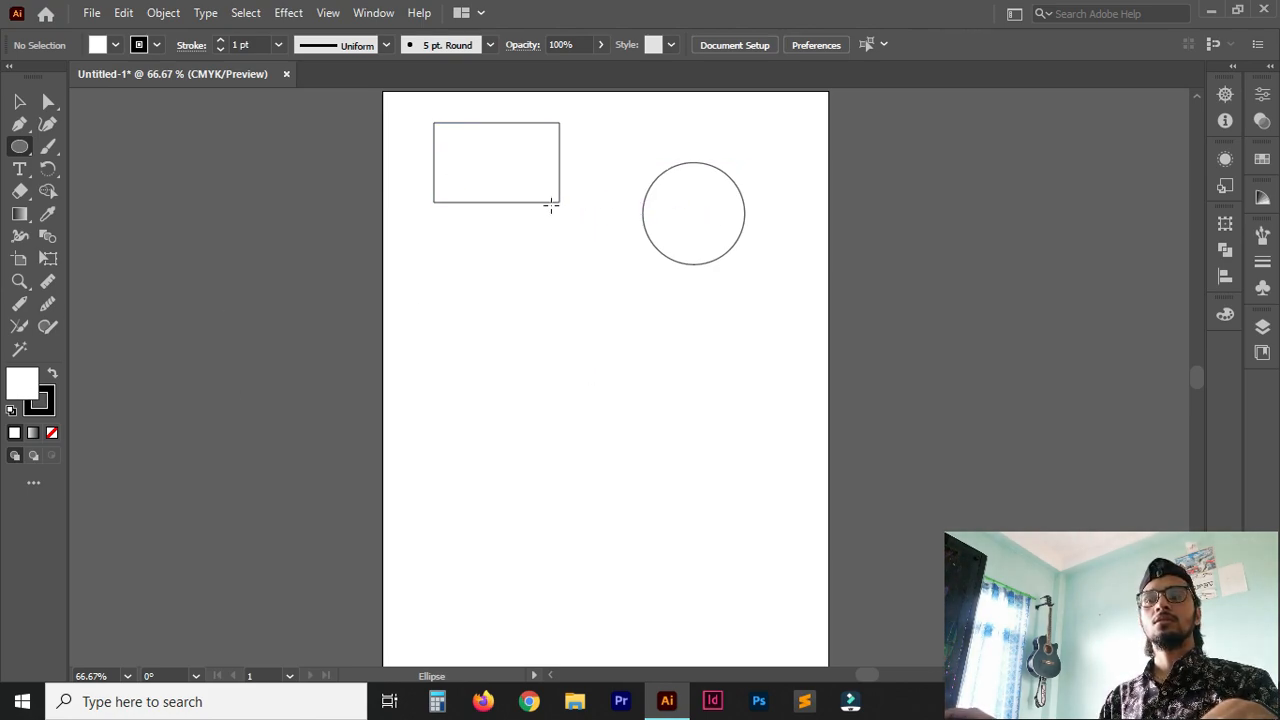
{"action": "scroll", "coordinate": [549, 203], "scroll_direction": "up", "scroll_amount": 1}
{"action": "key", "text": "ctrl+plus"}
{"action": "key", "text": "ctrl+plus"}
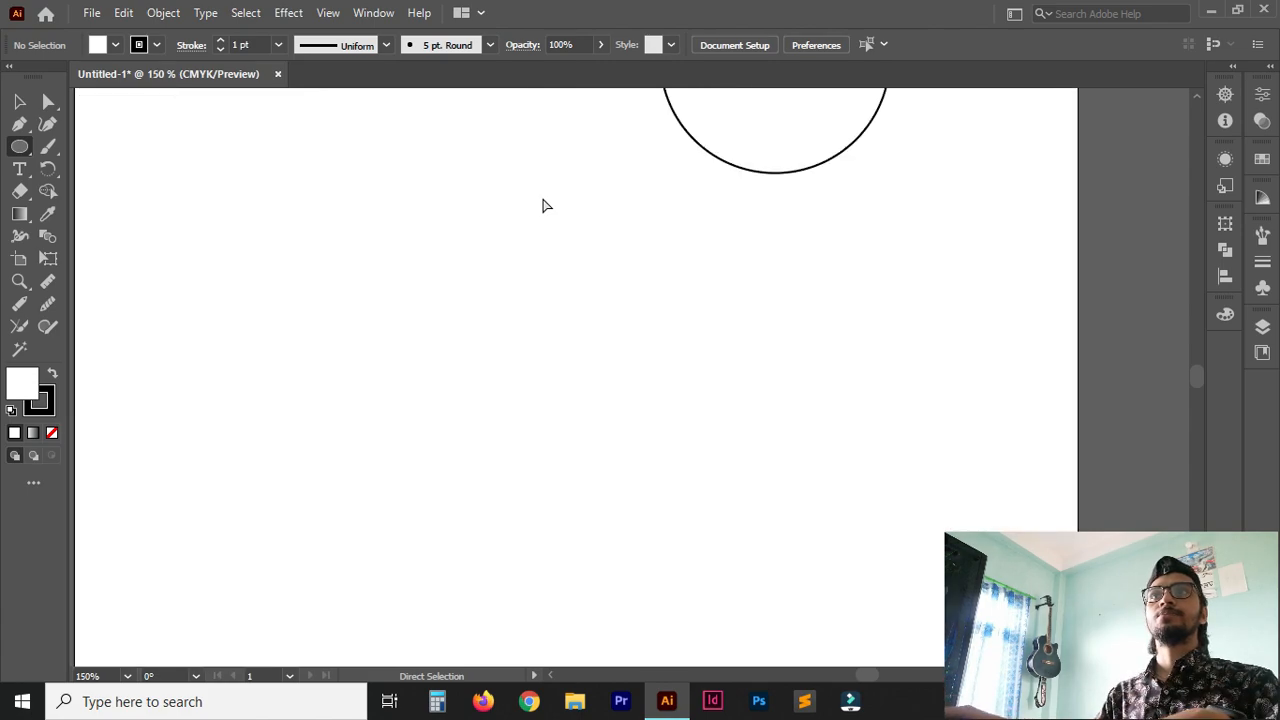
{"action": "left_click_drag", "start_coordinate": [568, 206], "coordinate": [694, 520]}
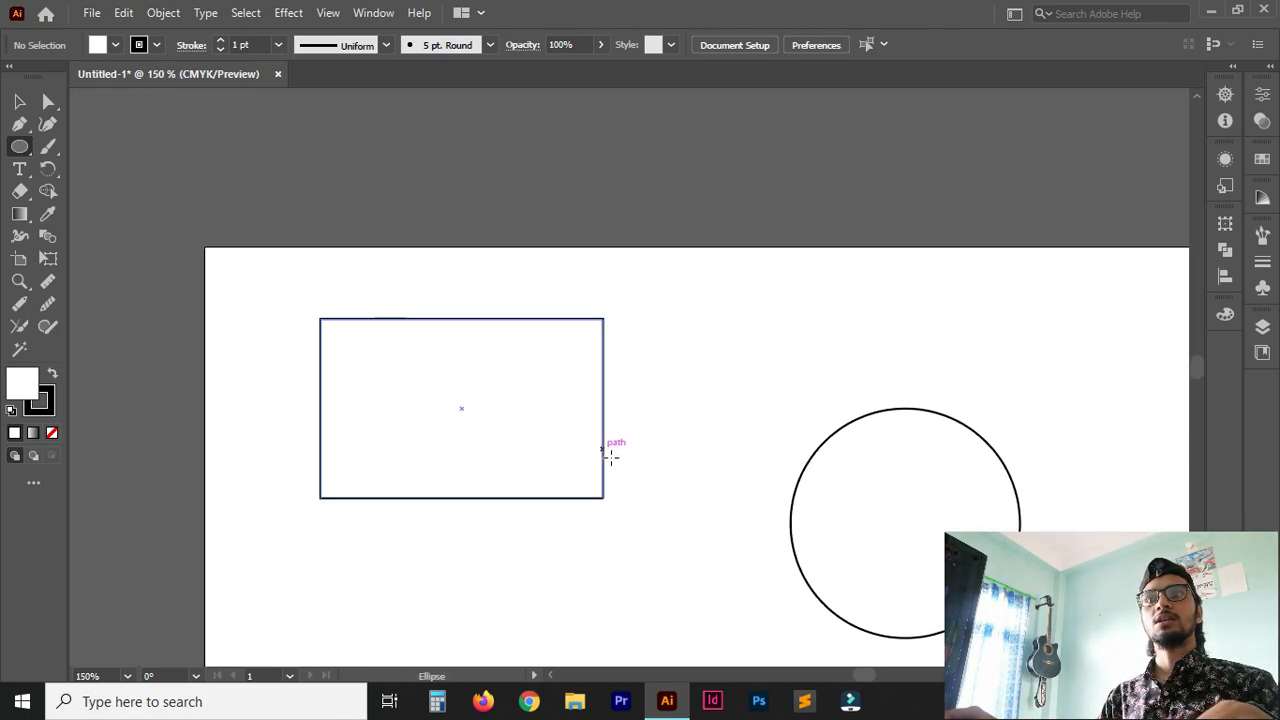
{"action": "left_click", "coordinate": [404, 320], "text": "ctrl"}
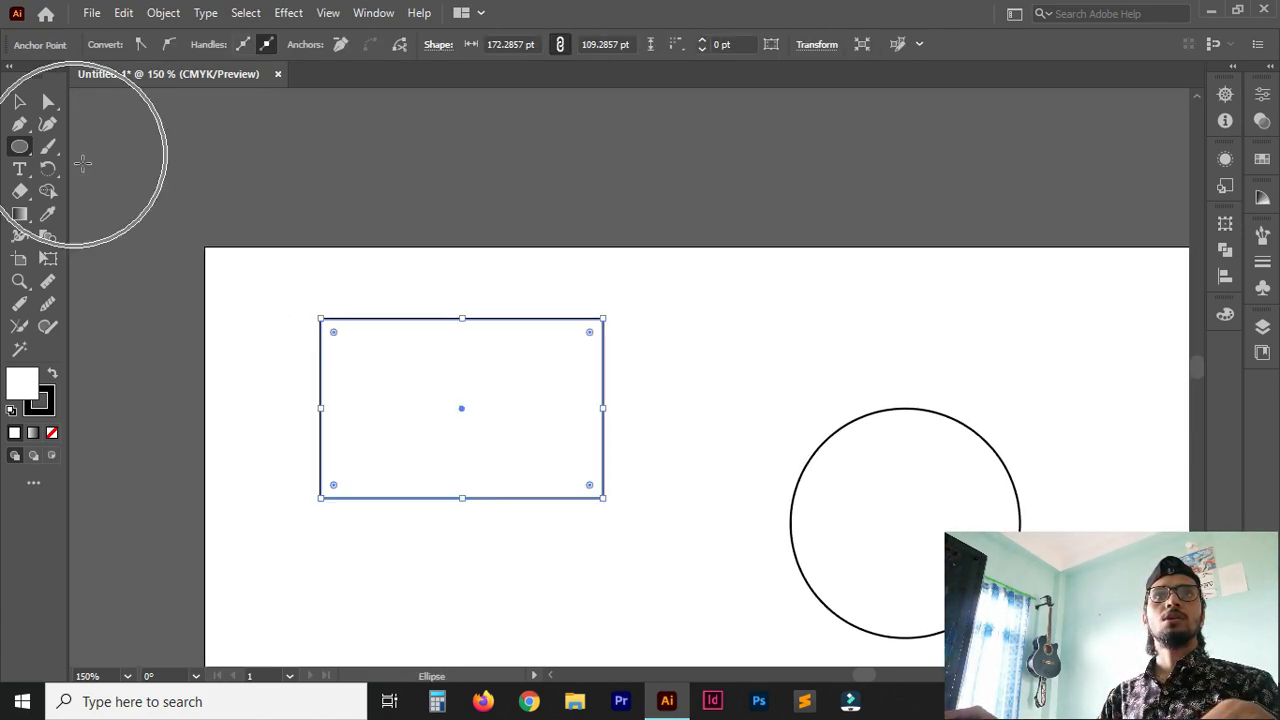
{"action": "left_click", "coordinate": [18, 106]}
{"action": "left_click", "coordinate": [431, 320]}
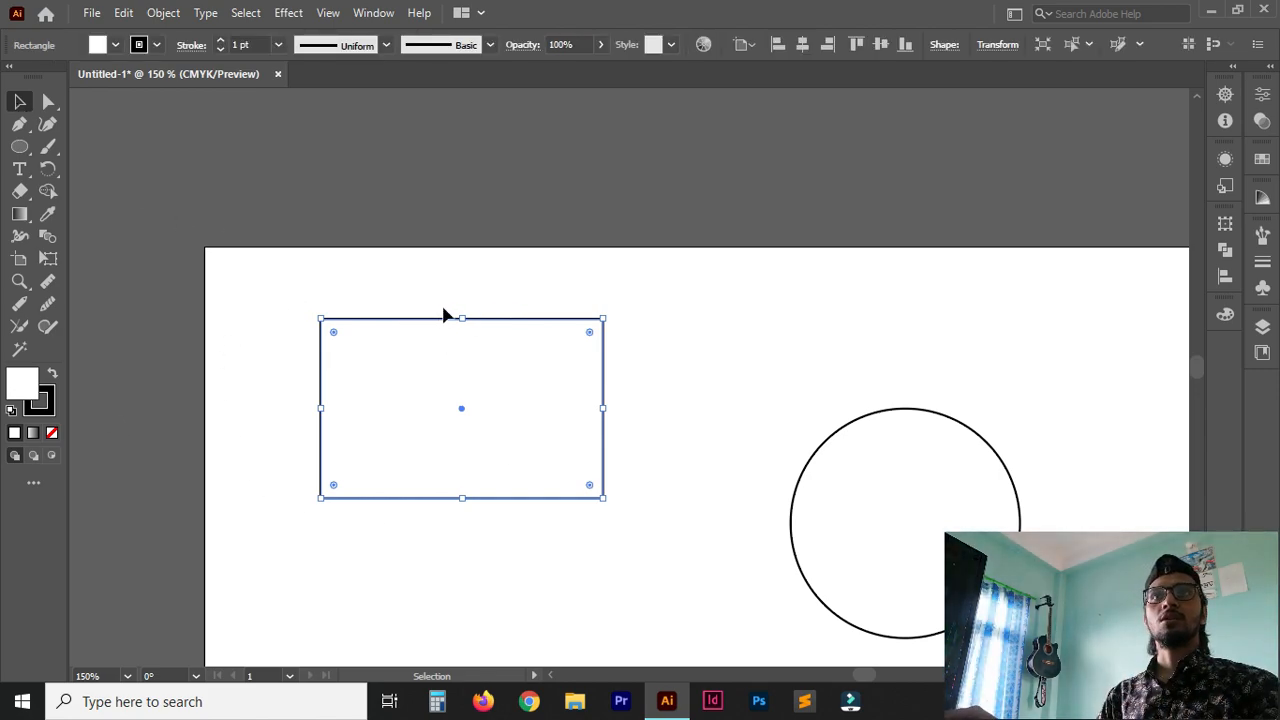
Thicken the rectangle's stroke to 10 pt and reduce it to a weight of 4 pt.
{"action": "left_click", "coordinate": [192, 45]}
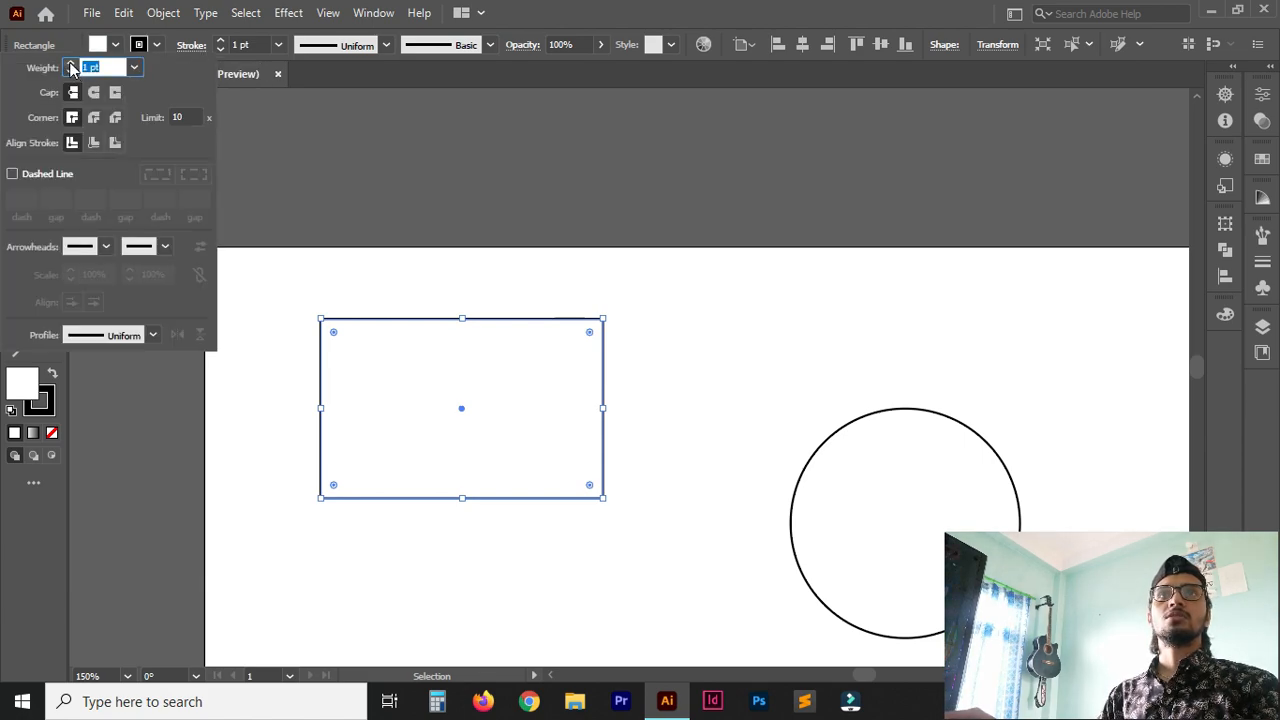
{"action": "left_click", "coordinate": [70, 64]}
{"action": "left_click", "coordinate": [70, 64]}
{"action": "left_click", "coordinate": [70, 64]}
{"action": "left_click", "coordinate": [70, 64]}
{"action": "left_click", "coordinate": [70, 64]}
{"action": "left_click", "coordinate": [70, 64]}
{"action": "left_click", "coordinate": [70, 64]}
{"action": "left_click", "coordinate": [70, 64]}
{"action": "left_click", "coordinate": [70, 64]}
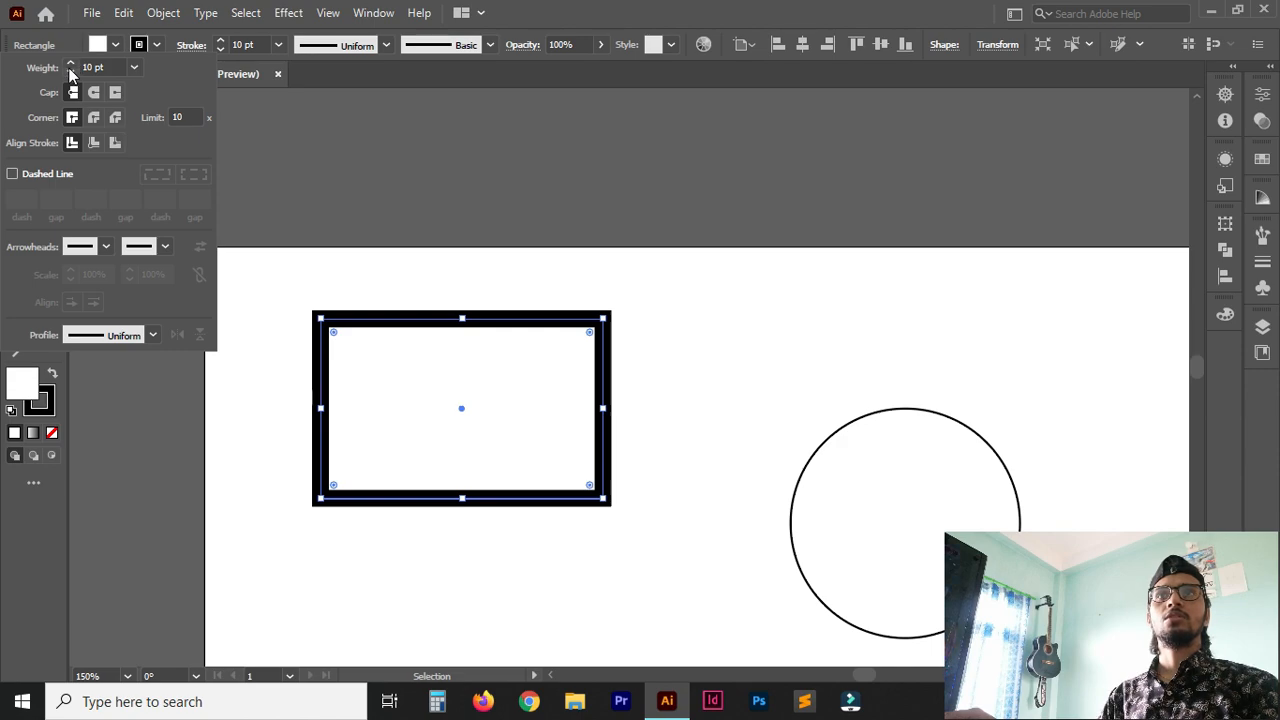
{"action": "left_click", "coordinate": [70, 74]}
{"action": "left_click", "coordinate": [70, 74]}
{"action": "left_click", "coordinate": [70, 74]}
{"action": "left_click", "coordinate": [70, 74]}
{"action": "left_click", "coordinate": [70, 74]}
{"action": "left_click", "coordinate": [70, 74]}
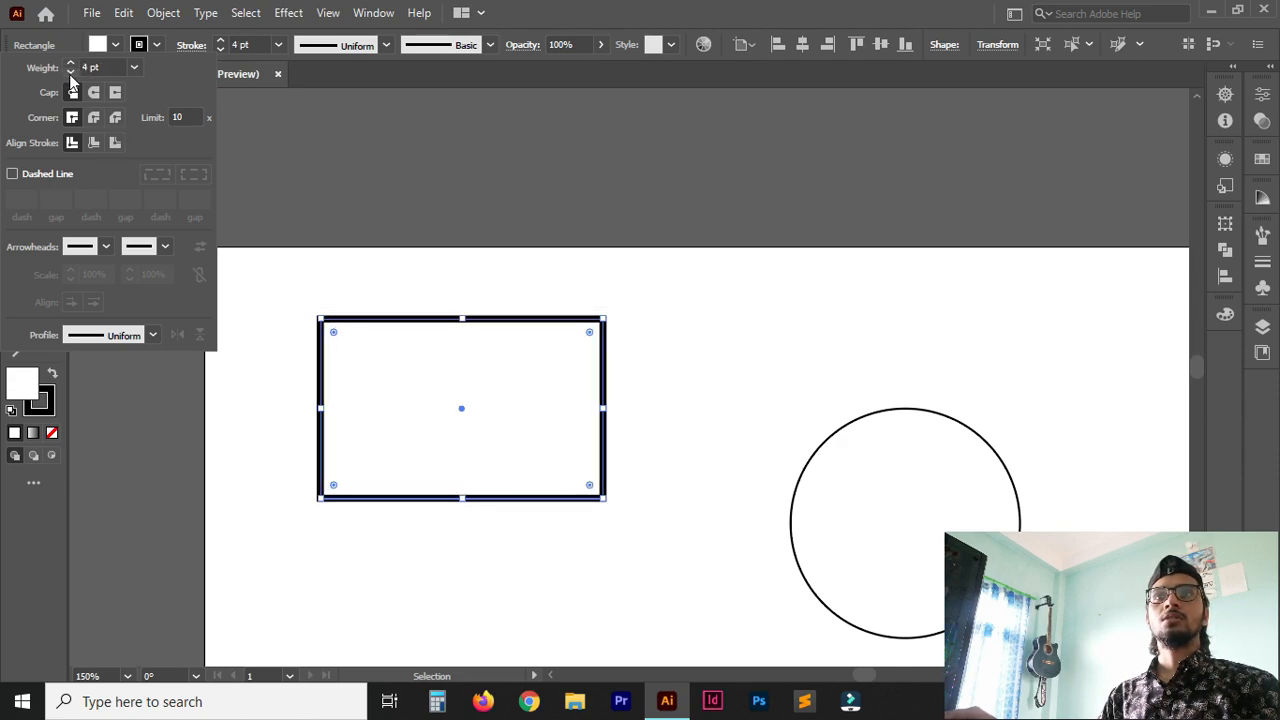
{"action": "left_click", "coordinate": [363, 280]}
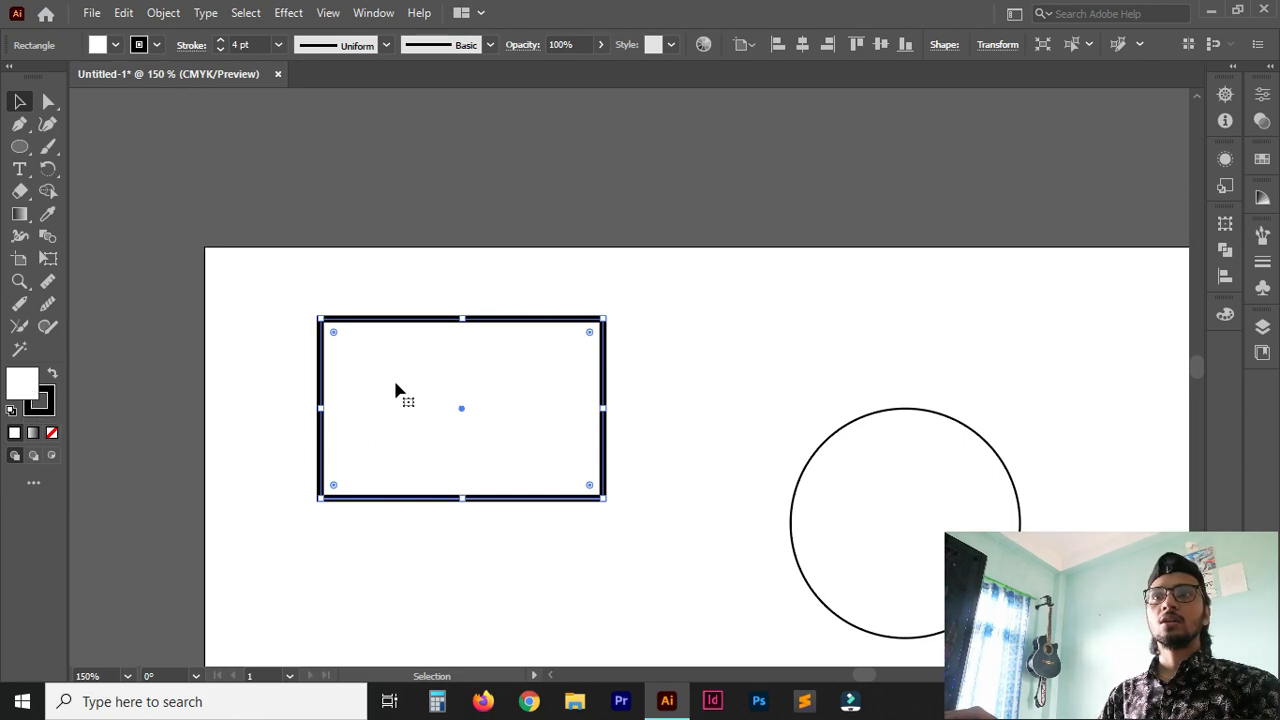
Move the rectangle around and place it on the artboard roughly level with the circle.
{"action": "left_click_drag", "start_coordinate": [435, 327], "coordinate": [480, 425]}
{"action": "key", "text": "space"}
{"action": "left_click_drag", "start_coordinate": [846, 511], "coordinate": [822, 231]}
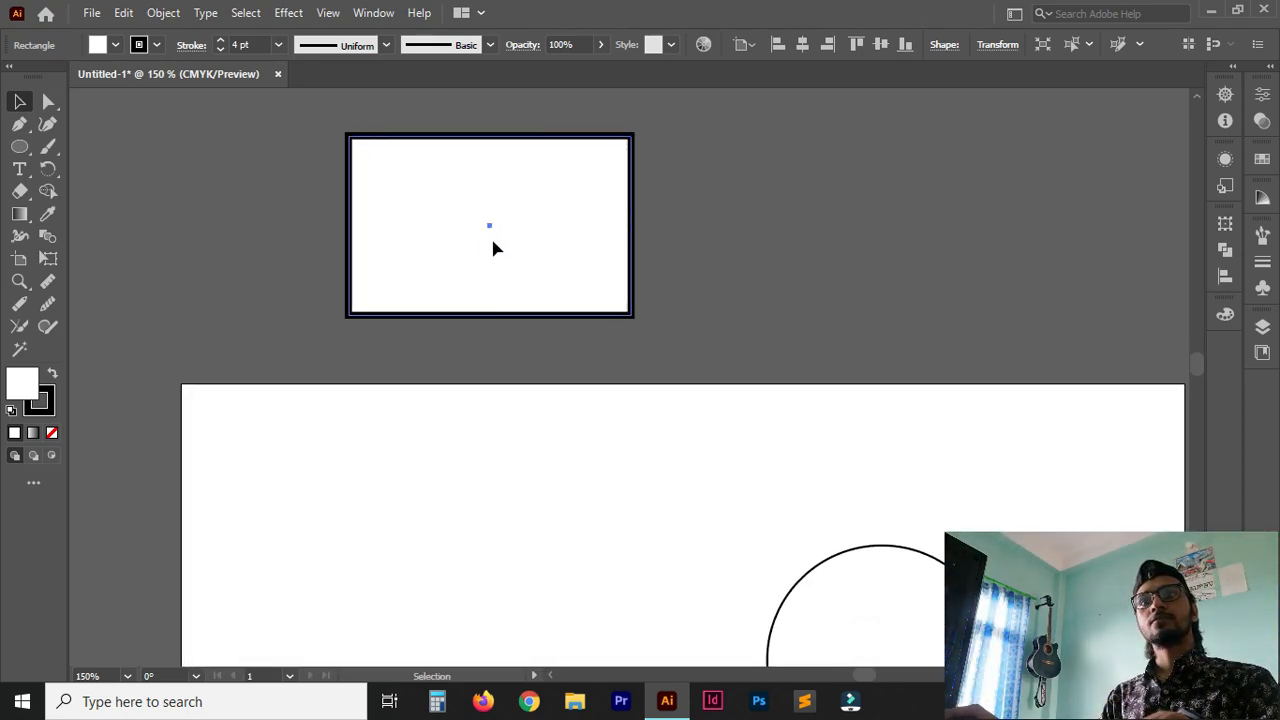
{"action": "left_click_drag", "start_coordinate": [494, 242], "coordinate": [491, 563]}
{"action": "key", "text": "space"}
{"action": "left_click_drag", "start_coordinate": [771, 494], "coordinate": [774, 213]}
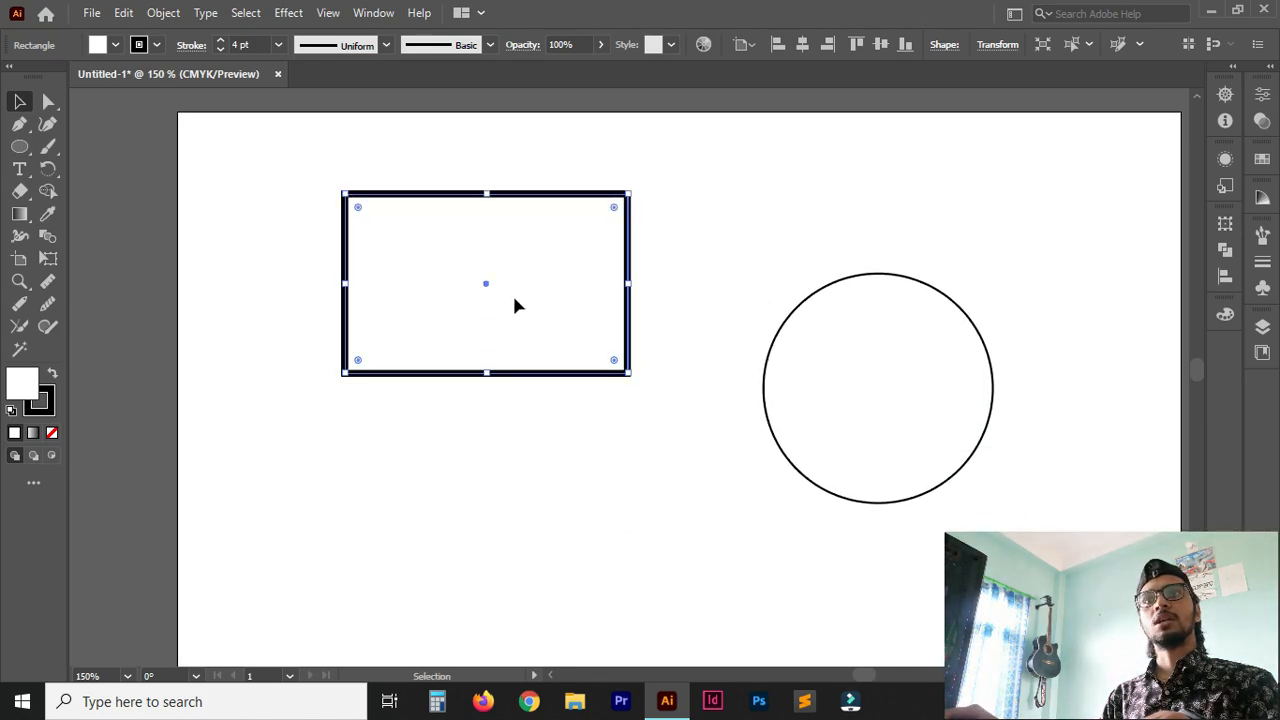
{"action": "left_click_drag", "start_coordinate": [516, 302], "coordinate": [508, 408]}
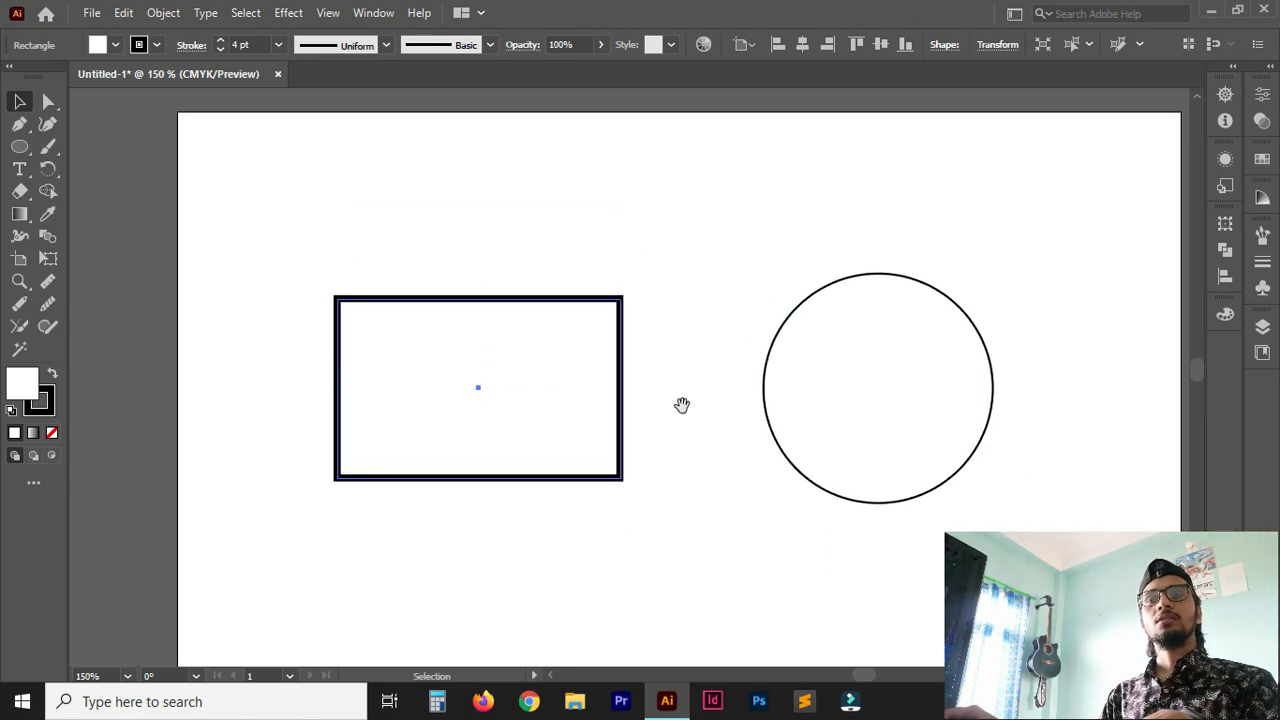
{"action": "left_click_drag", "start_coordinate": [731, 417], "coordinate": [666, 371]}
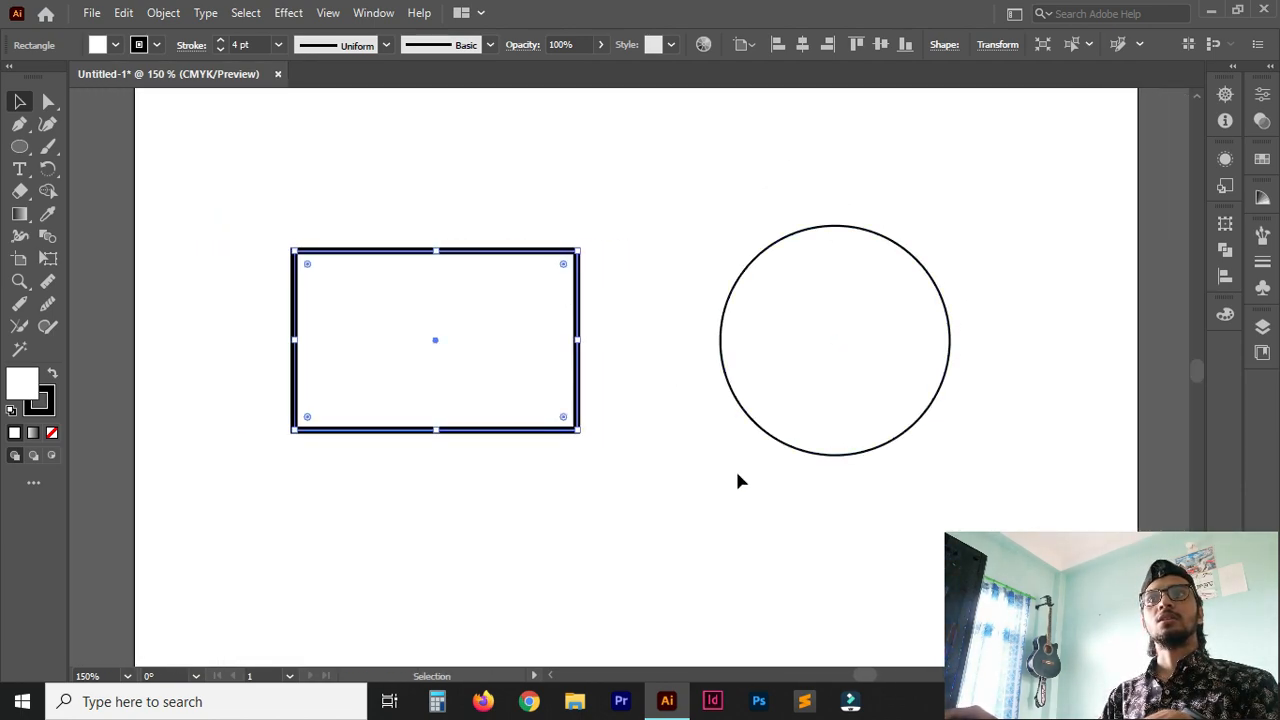
{"action": "left_click_drag", "start_coordinate": [666, 440], "coordinate": [672, 392]}
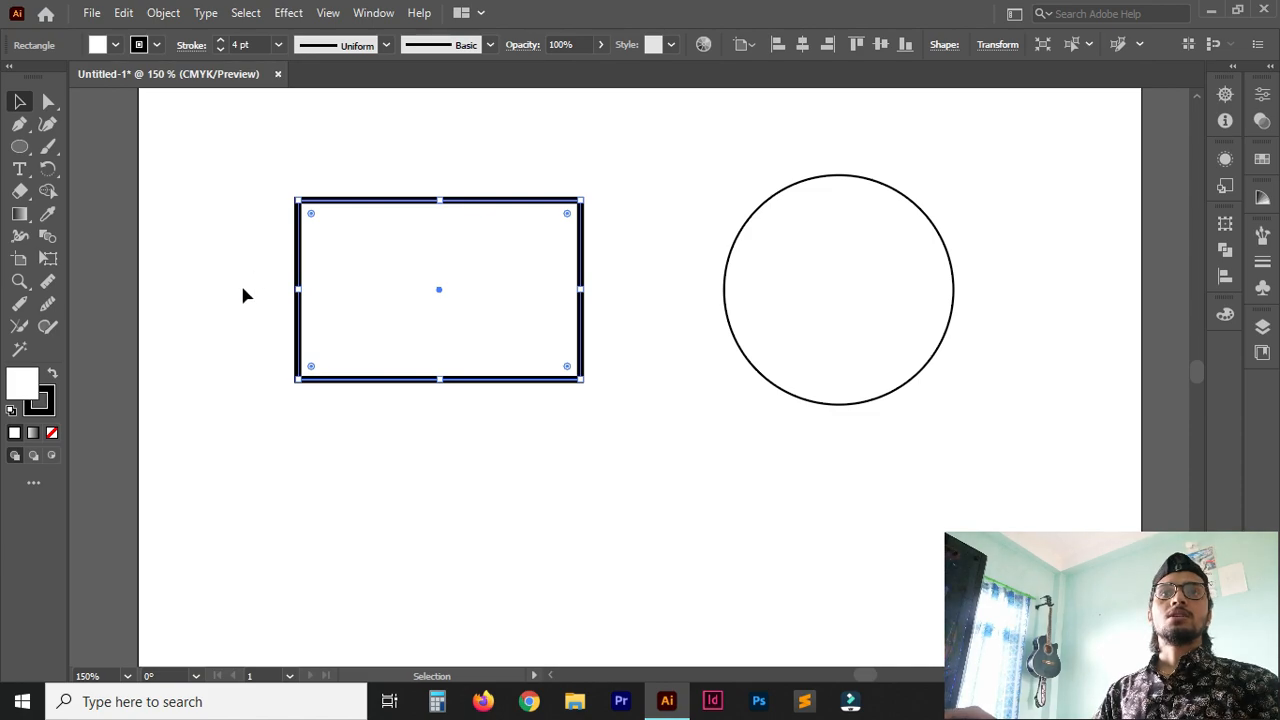
Fill the rectangle with red DB1919.
{"action": "double_click", "coordinate": [18, 388]}
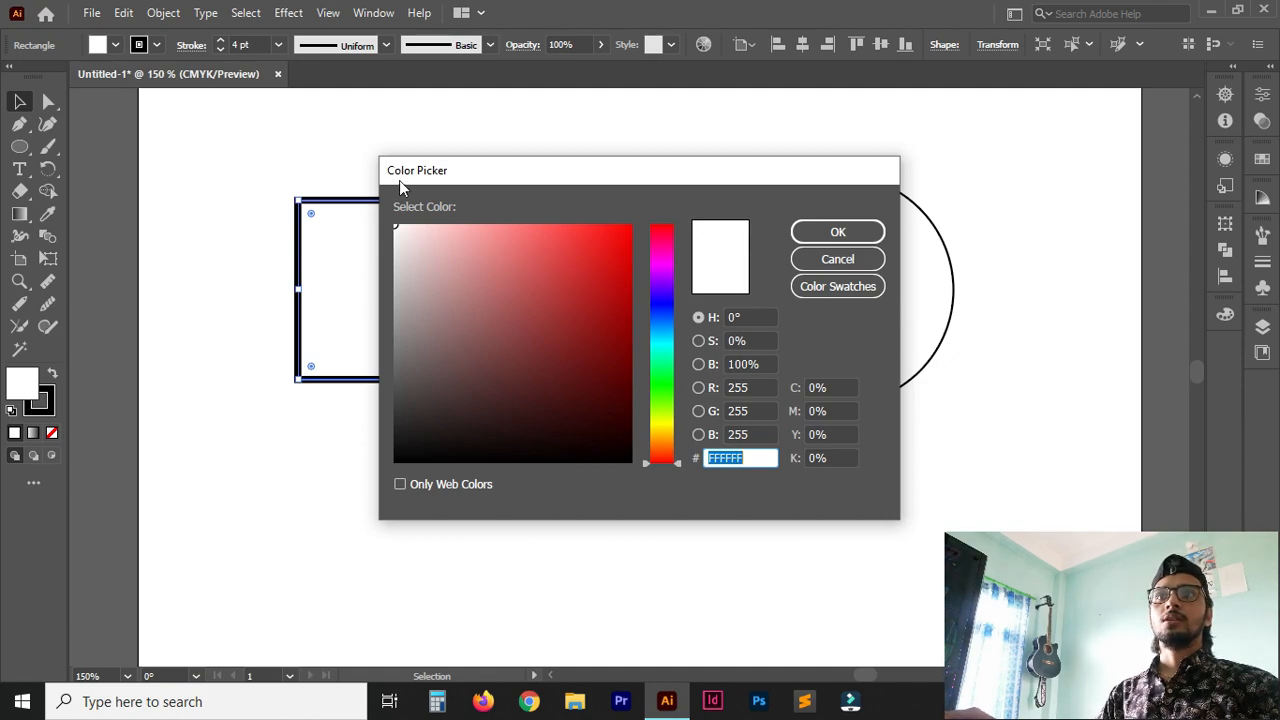
{"action": "left_click", "coordinate": [605, 258]}
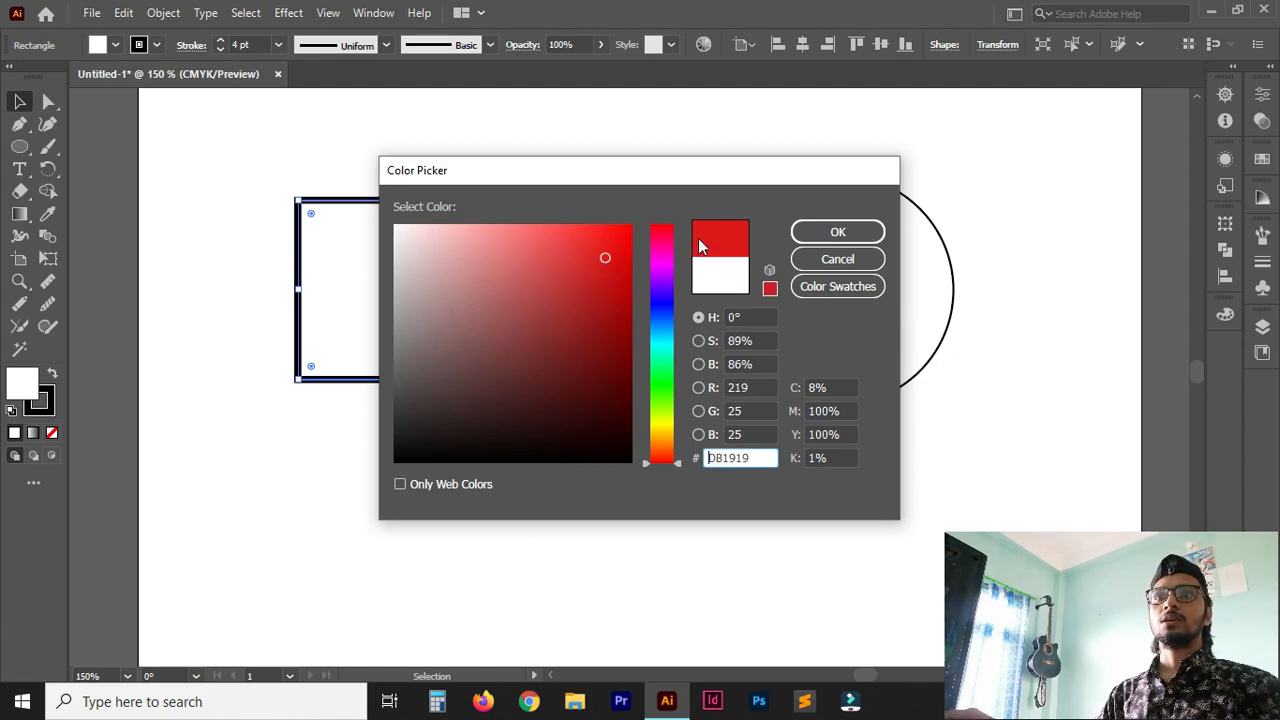
{"action": "left_click", "coordinate": [836, 232]}
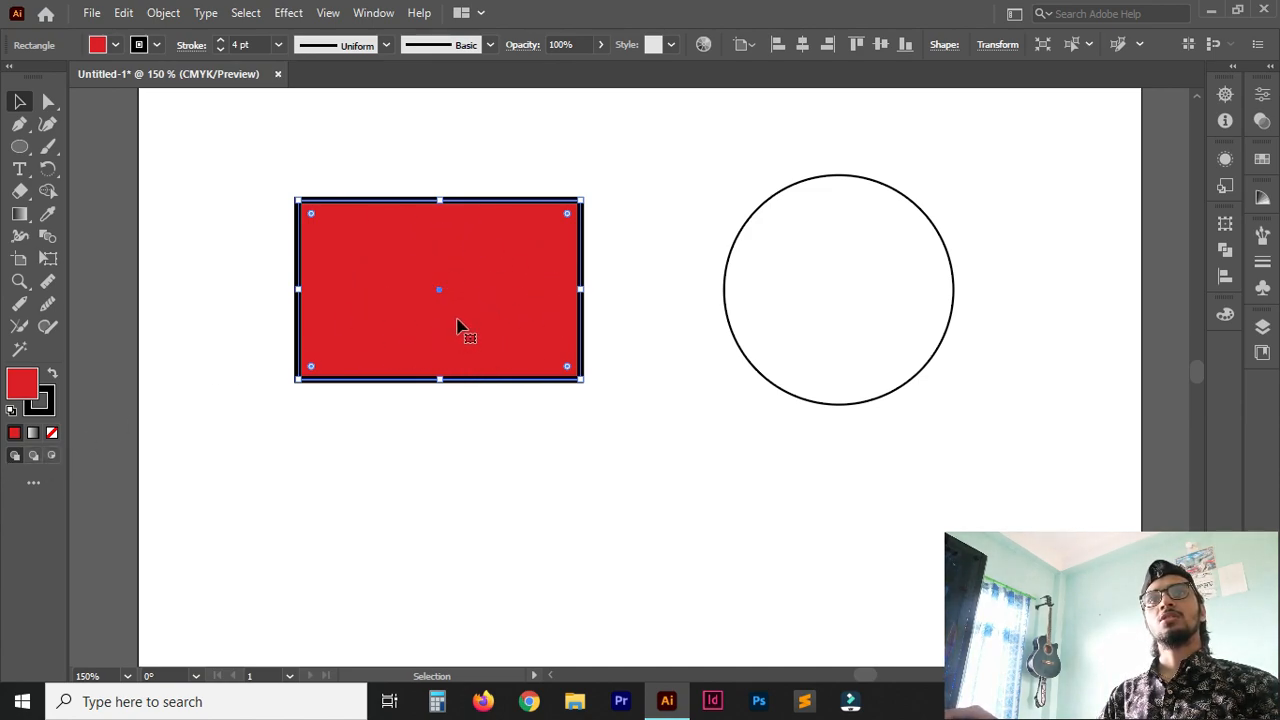
Remove the rectangle's fill and move the unfilled rectangle slightly down the artboard.
{"action": "left_click", "coordinate": [52, 434]}
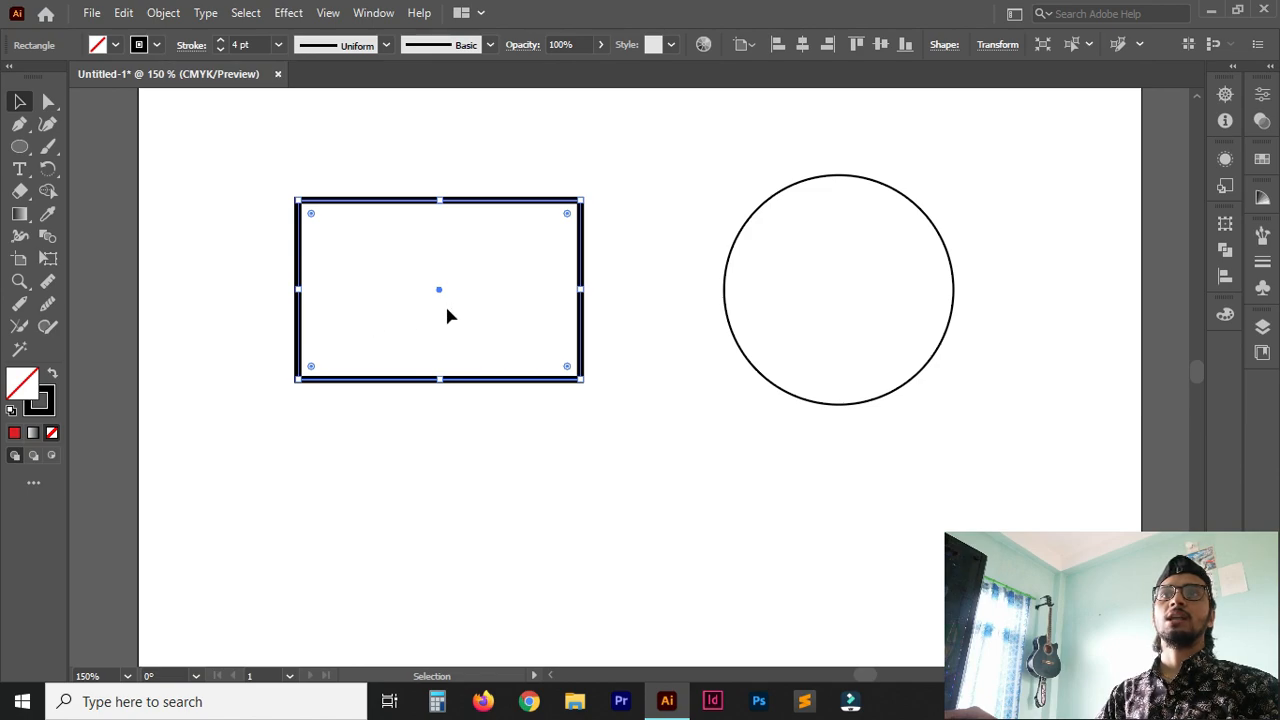
{"action": "scroll", "coordinate": [443, 289], "scroll_direction": "up", "scroll_amount": 3}
{"action": "left_click_drag", "start_coordinate": [438, 405], "coordinate": [443, 447]}
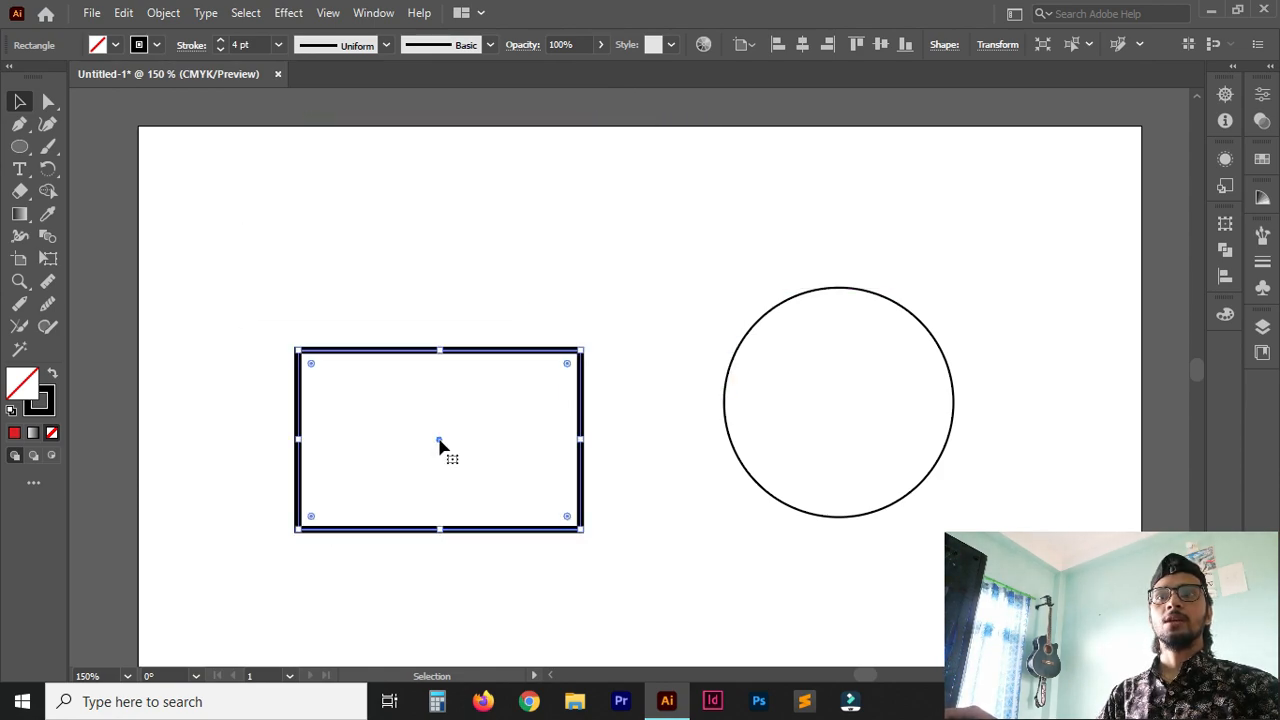
Give the rectangle a solid green 29D81A fill and move it up the artboard.
{"action": "left_click", "coordinate": [14, 436]}
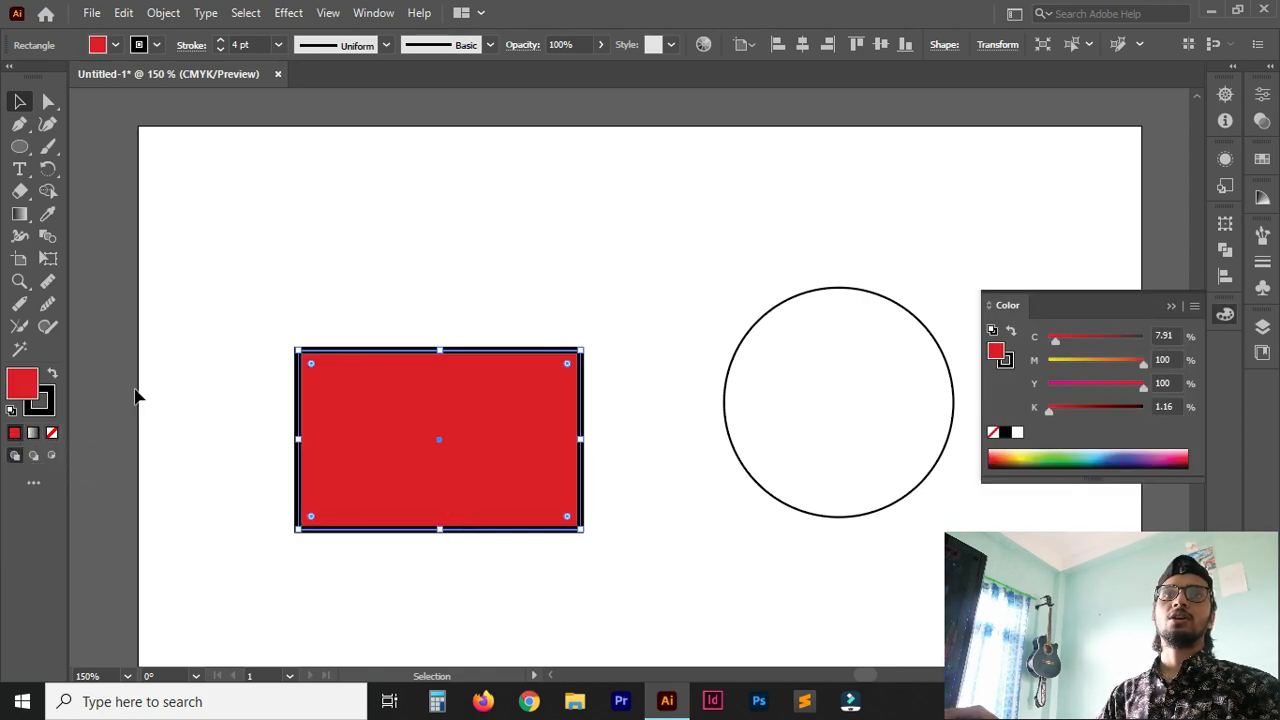
{"action": "double_click", "coordinate": [27, 390]}
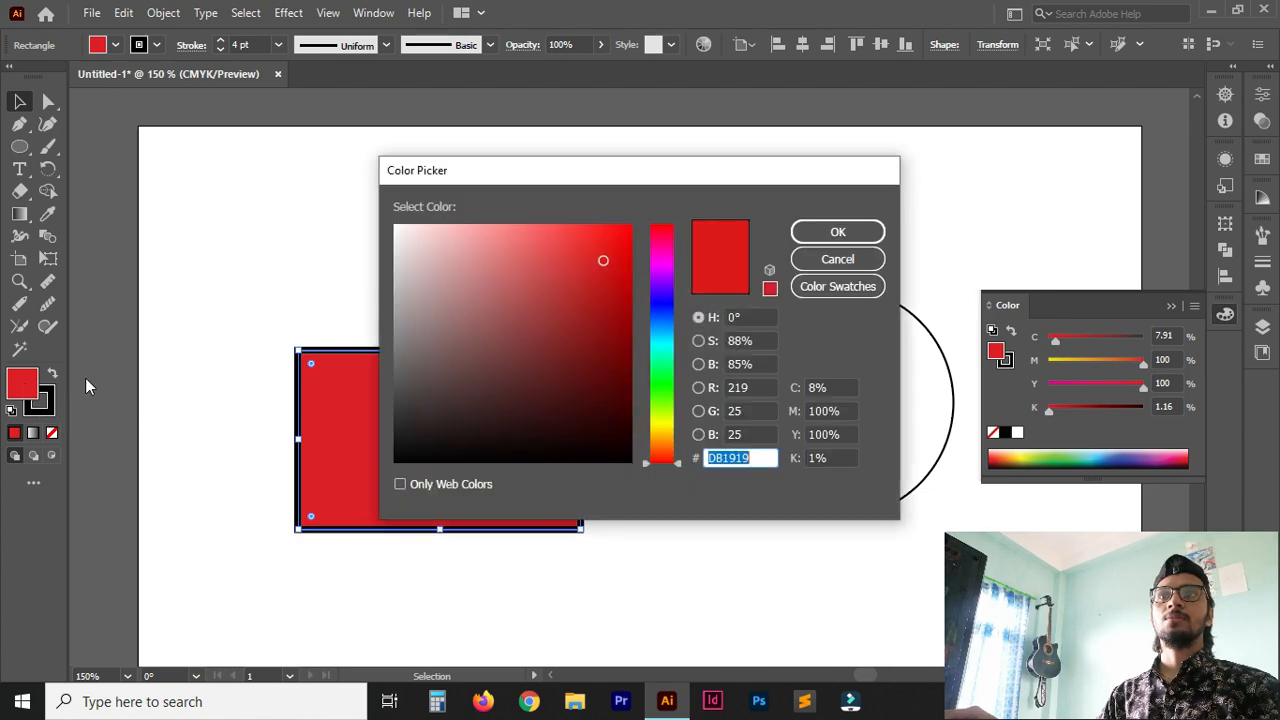
{"action": "left_click", "coordinate": [658, 390]}
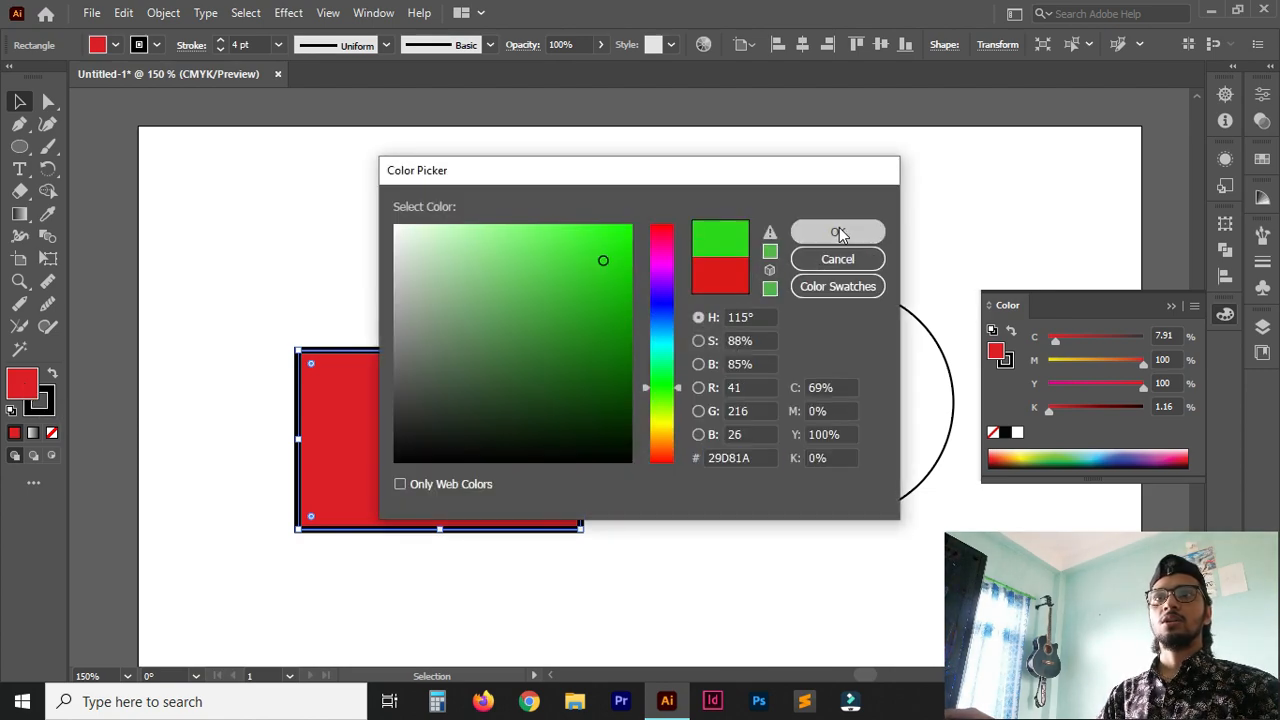
{"action": "left_click", "coordinate": [837, 232]}
{"action": "left_click_drag", "start_coordinate": [444, 447], "coordinate": [438, 351]}
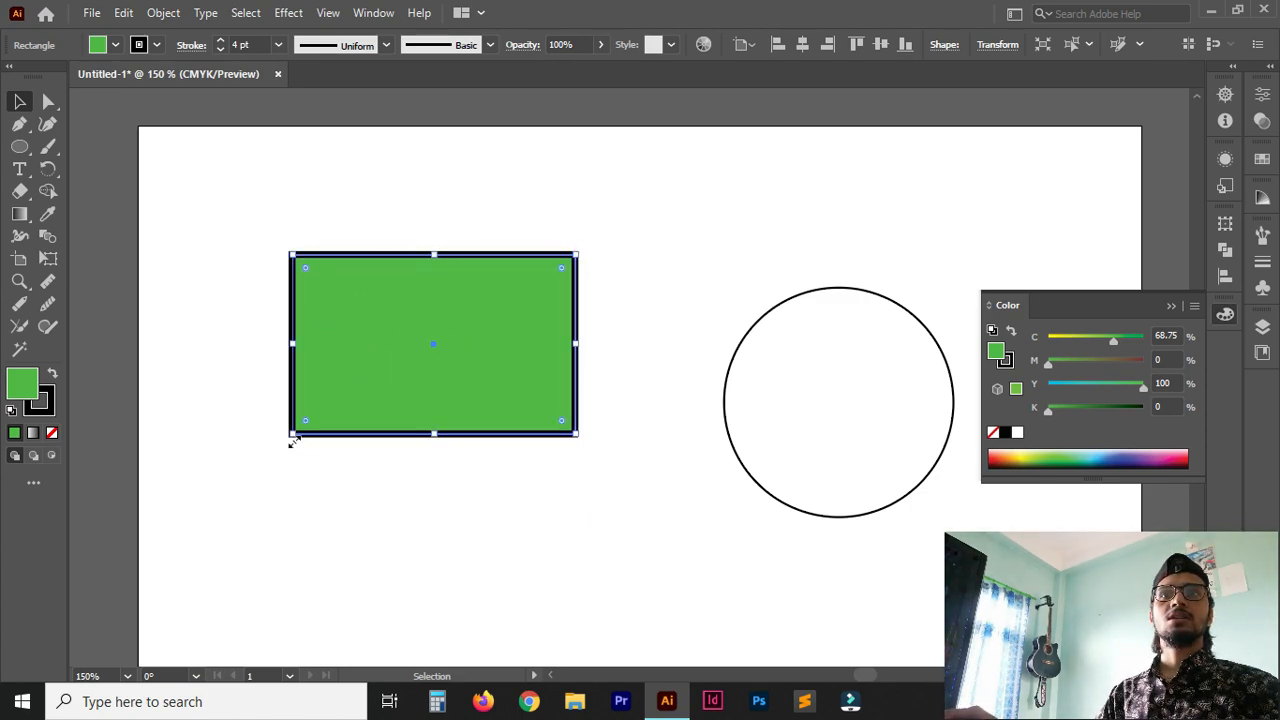
Remove the green rectangle's stroke and deselect the rectangle.
{"action": "left_click", "coordinate": [50, 414]}
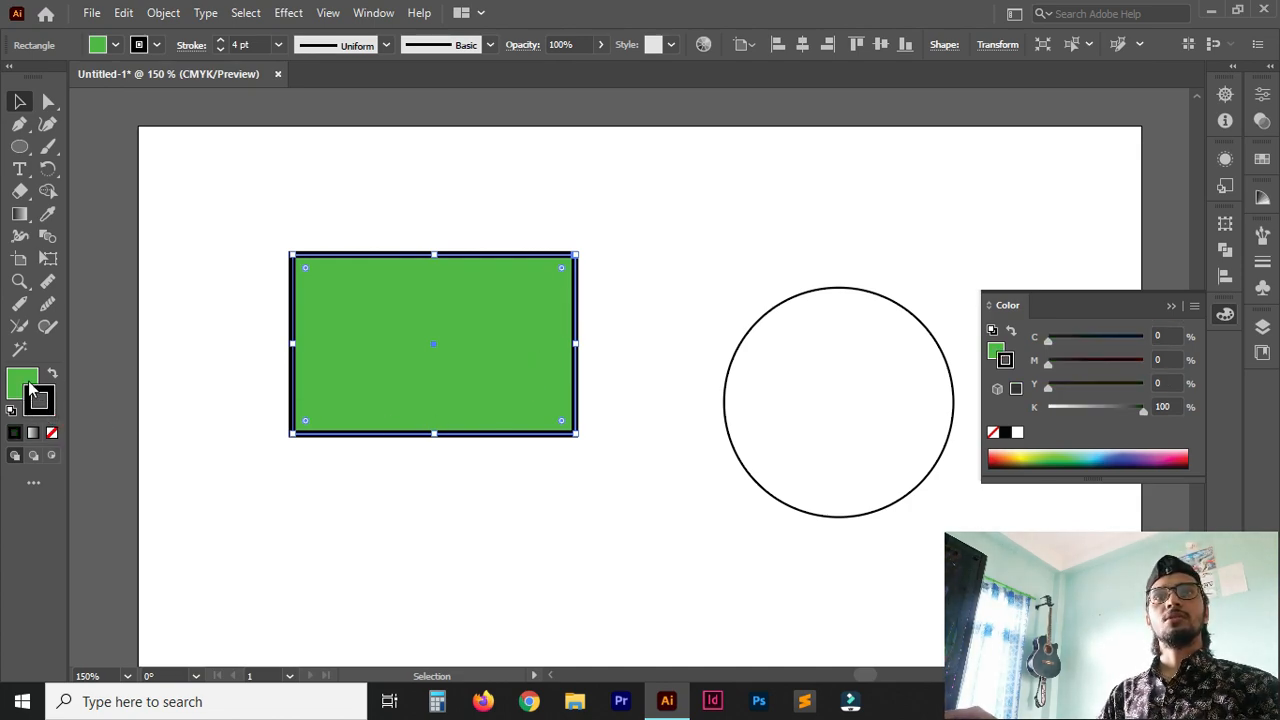
{"action": "left_click", "coordinate": [52, 437]}
{"action": "left_click", "coordinate": [466, 510]}
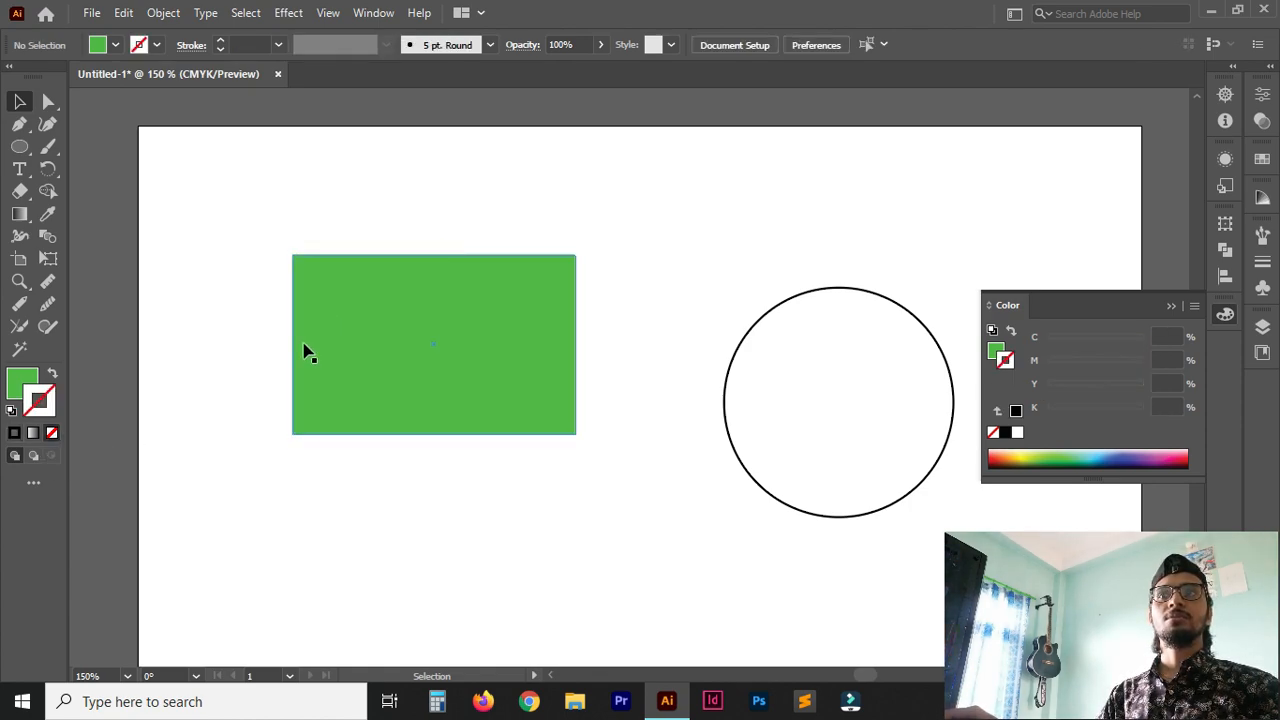
Remove the circle's stroke and deselect the circle.
{"action": "left_click", "coordinate": [748, 478]}
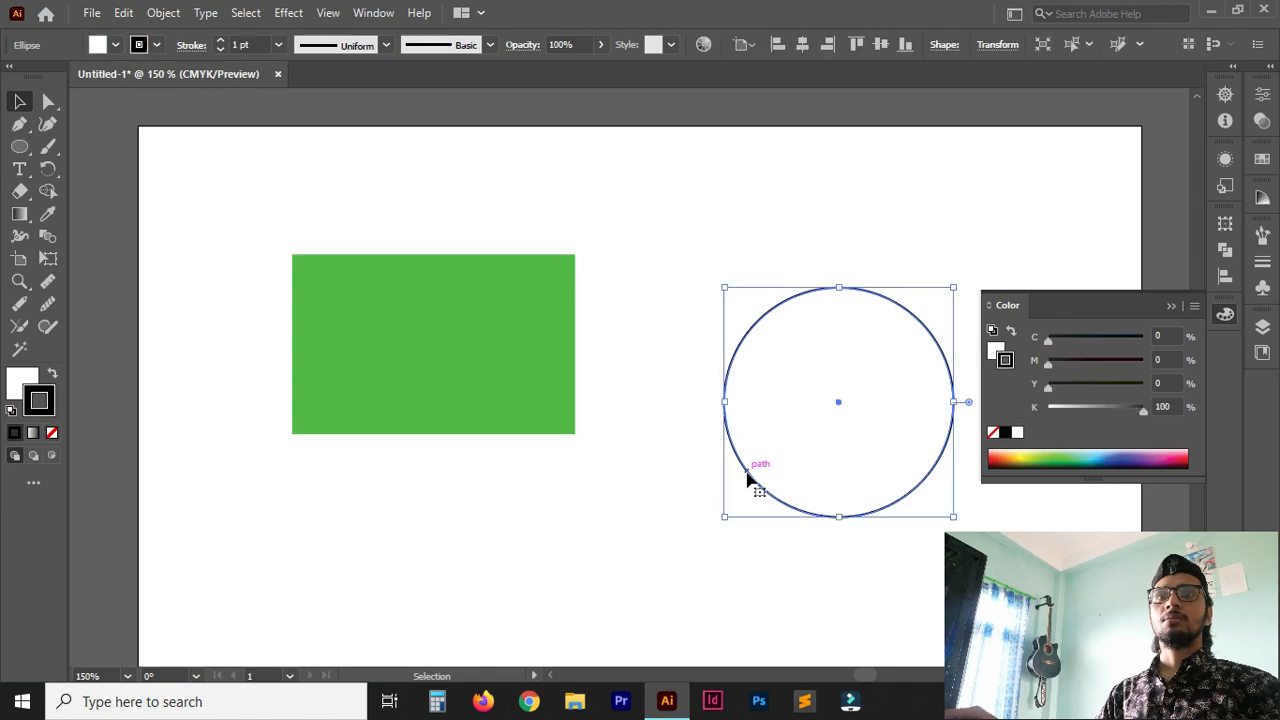
{"action": "left_click", "coordinate": [52, 434]}
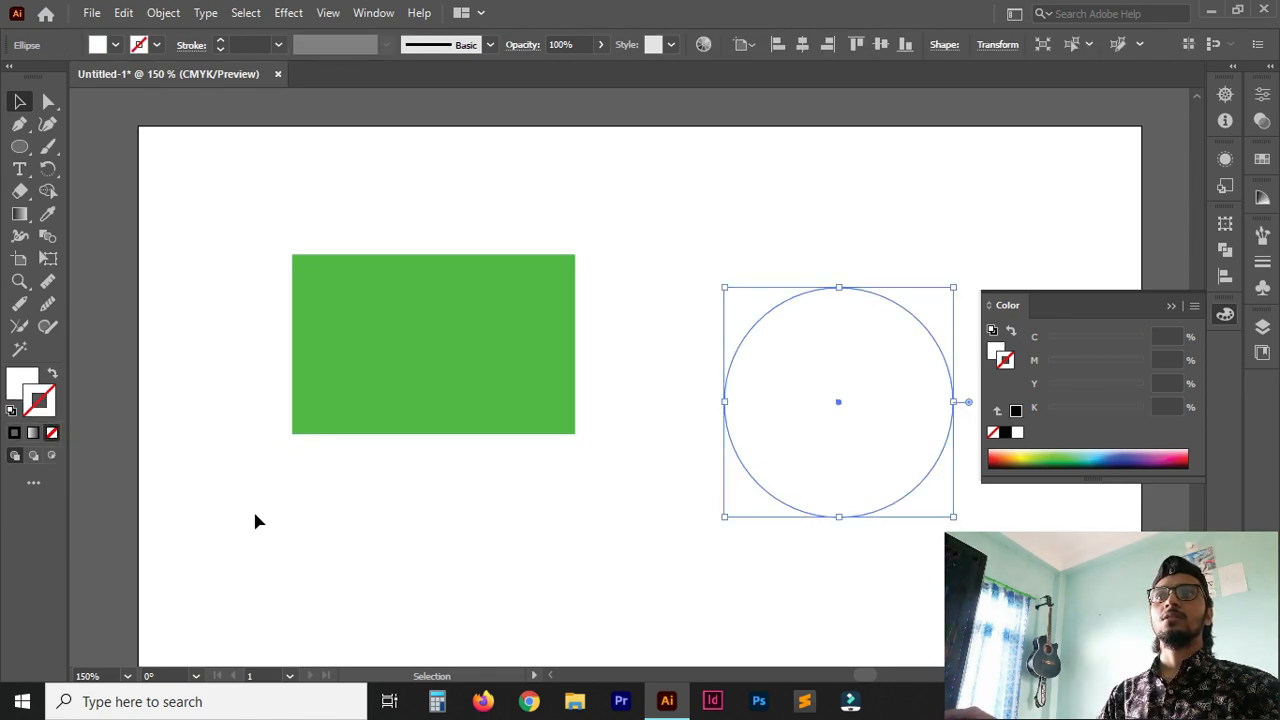
{"action": "left_click", "coordinate": [257, 521]}
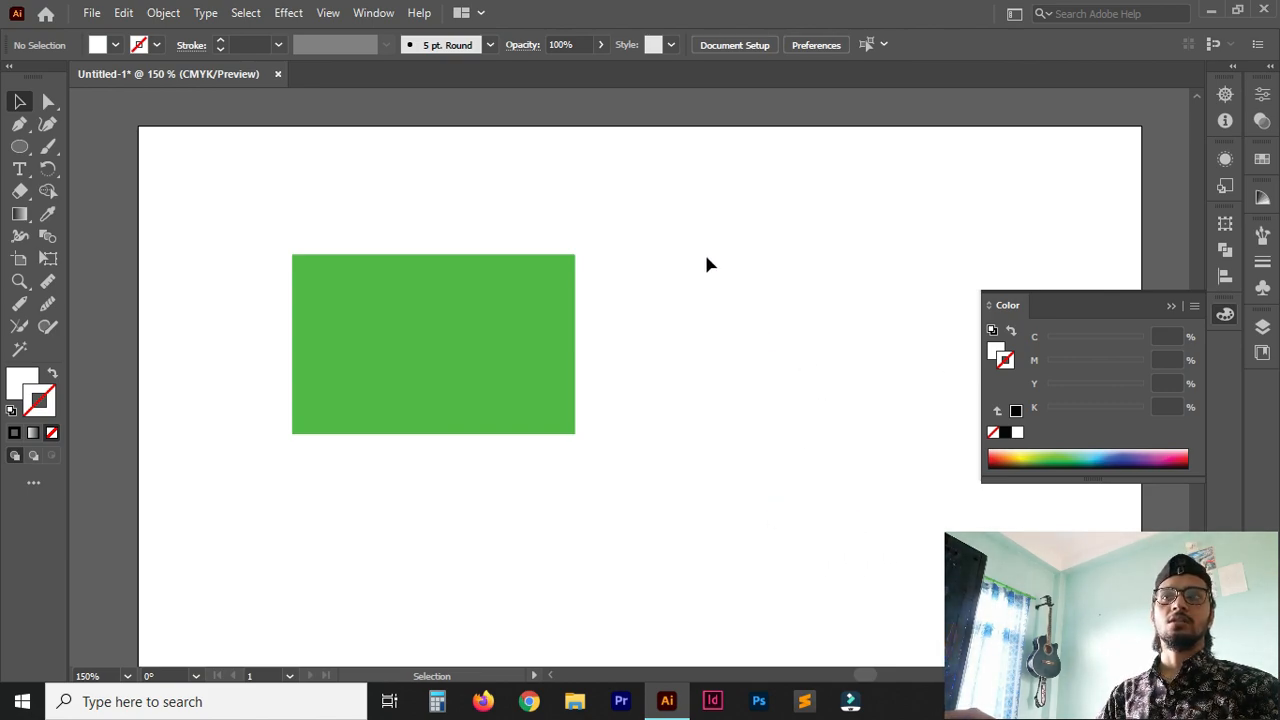
Select the outline-free circle, fill it with blue 0F09DB and deselect it.
{"action": "left_click_drag", "start_coordinate": [705, 249], "coordinate": [966, 516]}
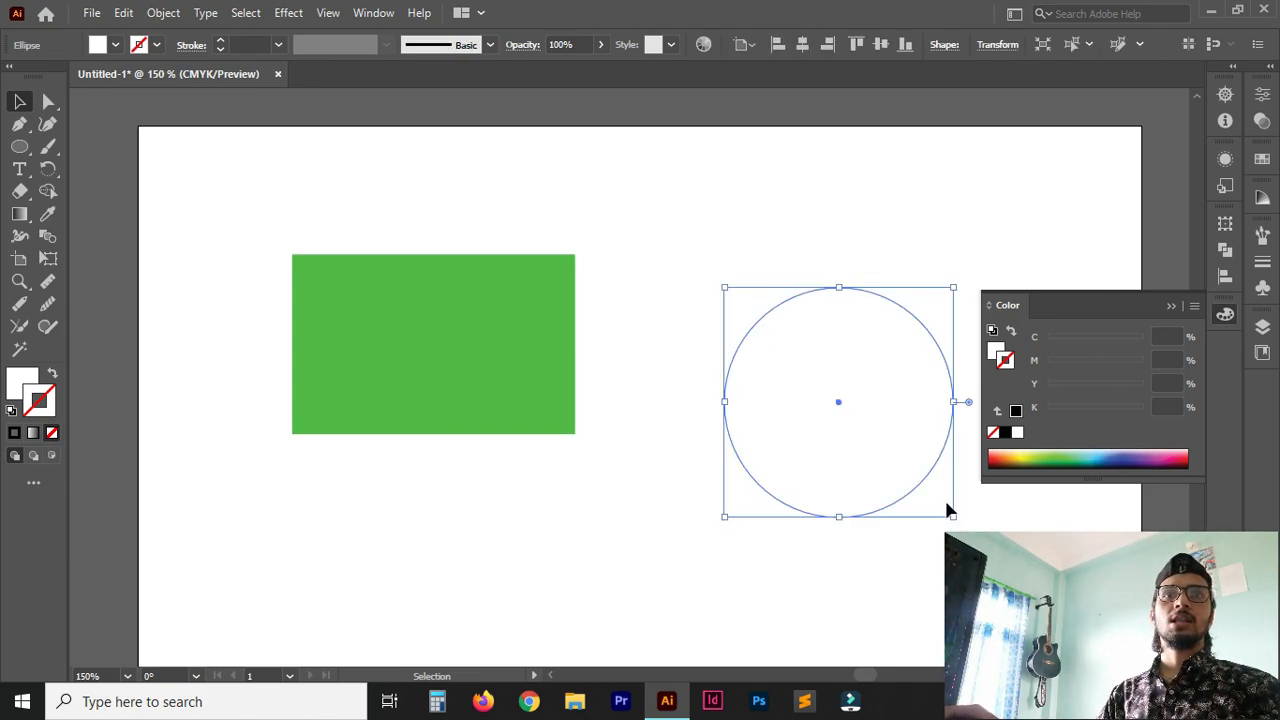
{"action": "left_click", "coordinate": [17, 383]}
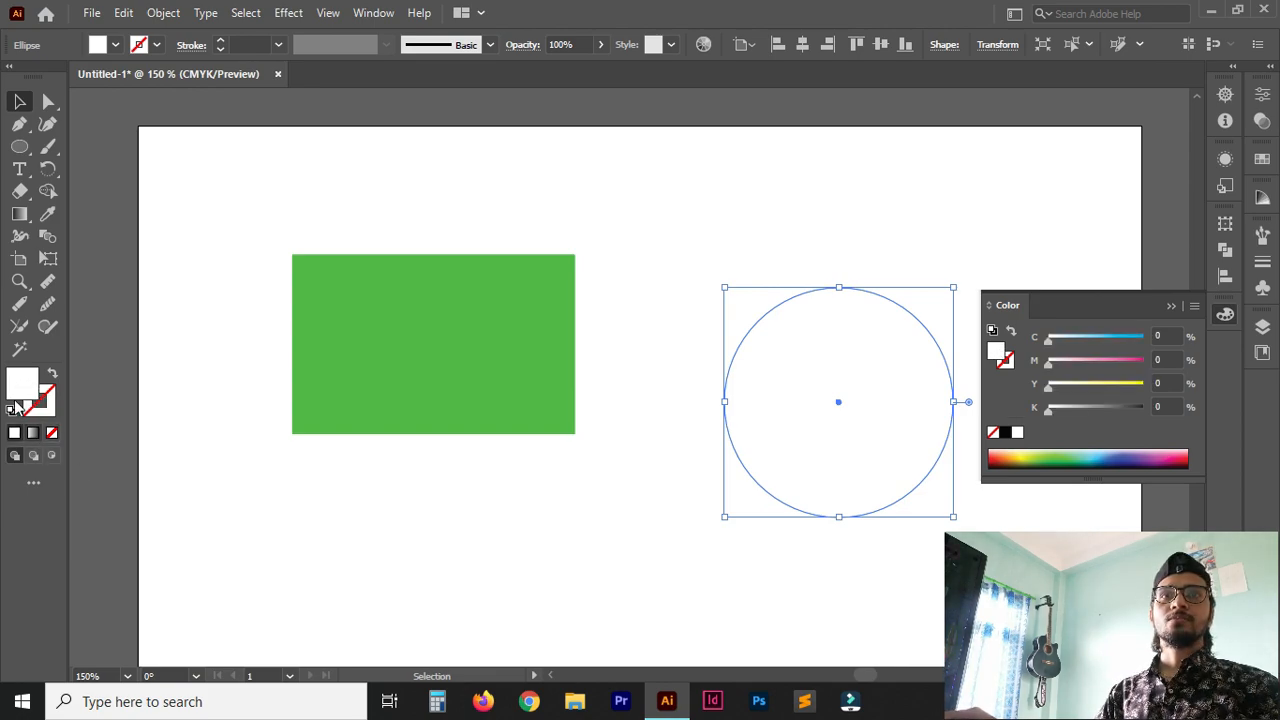
{"action": "double_click", "coordinate": [22, 390]}
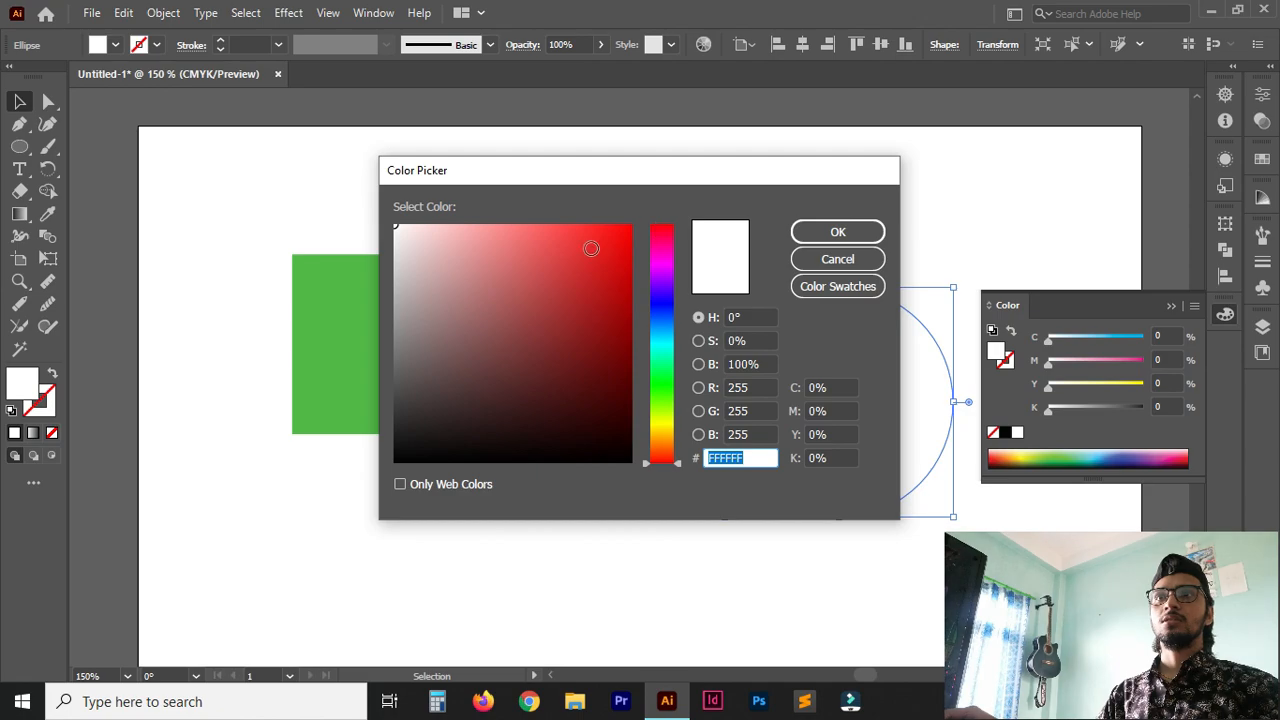
{"action": "left_click", "coordinate": [660, 302]}
{"action": "left_click", "coordinate": [622, 258]}
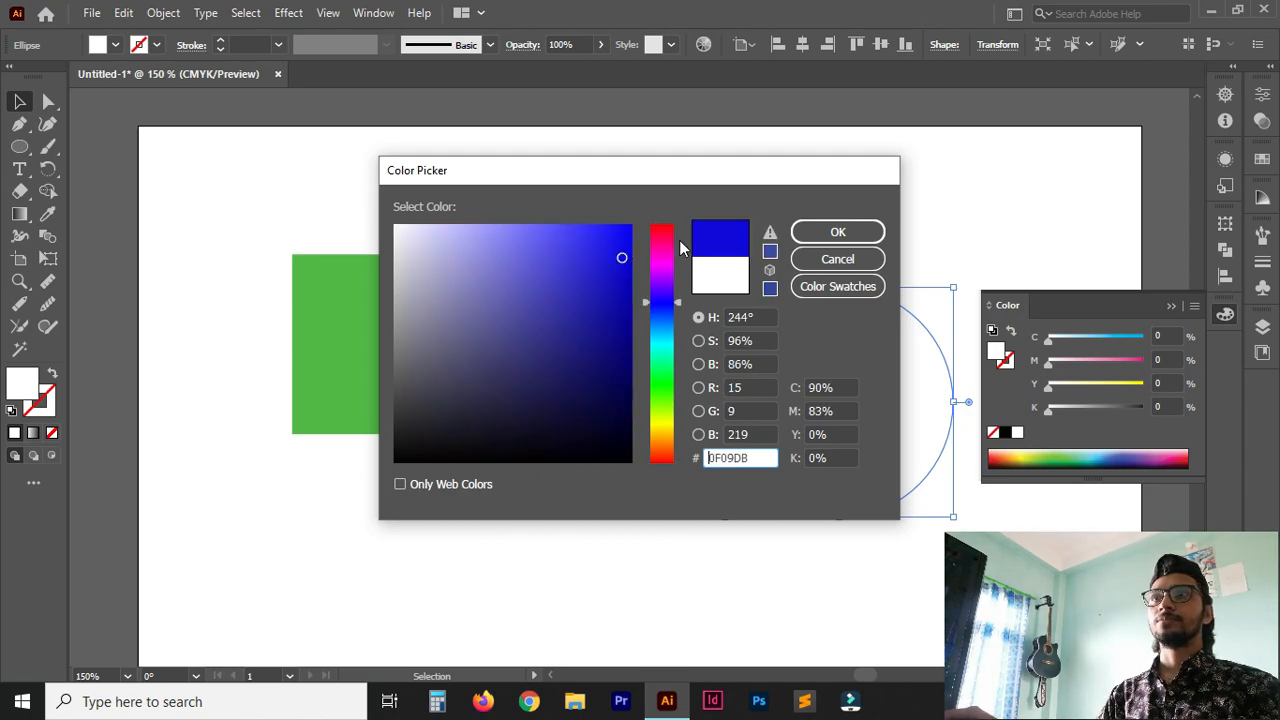
{"action": "left_click", "coordinate": [840, 232]}
{"action": "left_click", "coordinate": [701, 222]}
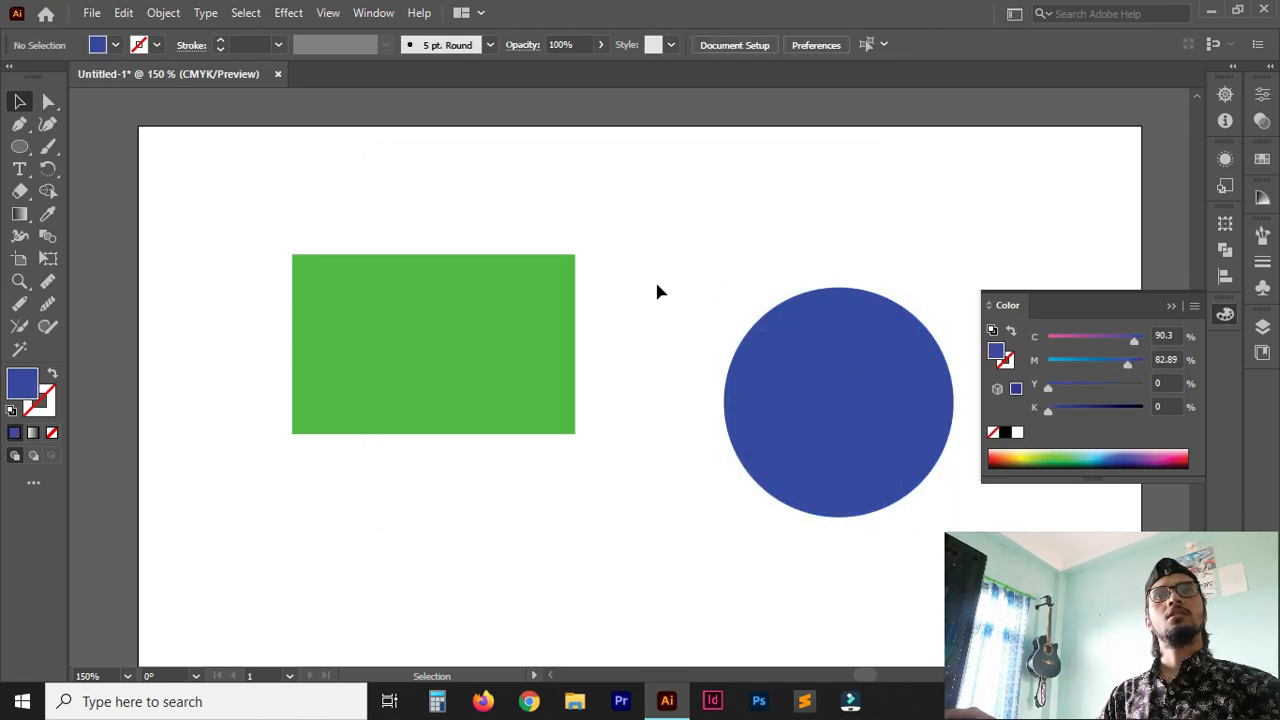
Undo the circle's blue fill and the removal of its stroke.
{"action": "key", "text": "ctrl+z"}
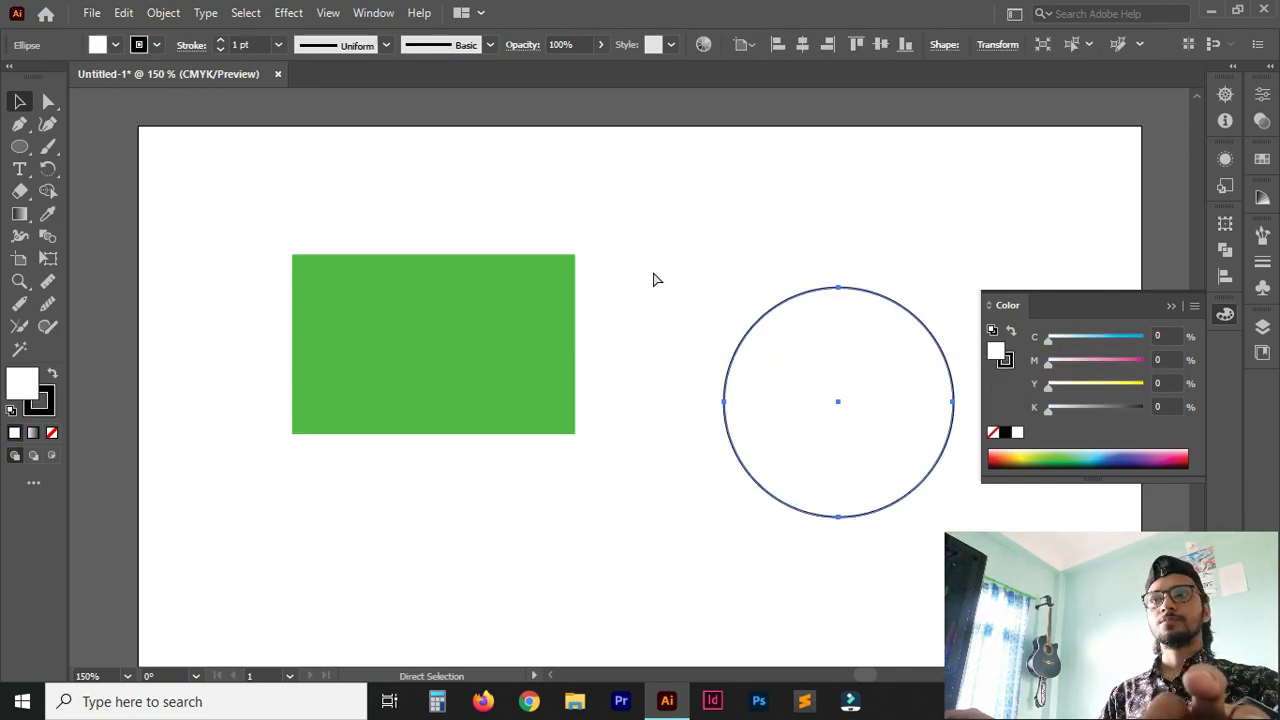
{"action": "left_click_drag", "start_coordinate": [834, 434], "coordinate": [638, 360]}
{"action": "scroll", "coordinate": [630, 367], "scroll_direction": "up", "scroll_amount": 5}
{"action": "scroll", "coordinate": [629, 368], "scroll_direction": "down", "scroll_amount": 3}
{"action": "key", "text": "ctrl+plus"}
{"action": "key", "text": "ctrl+plus"}
{"action": "key", "text": "ctrl+plus"}
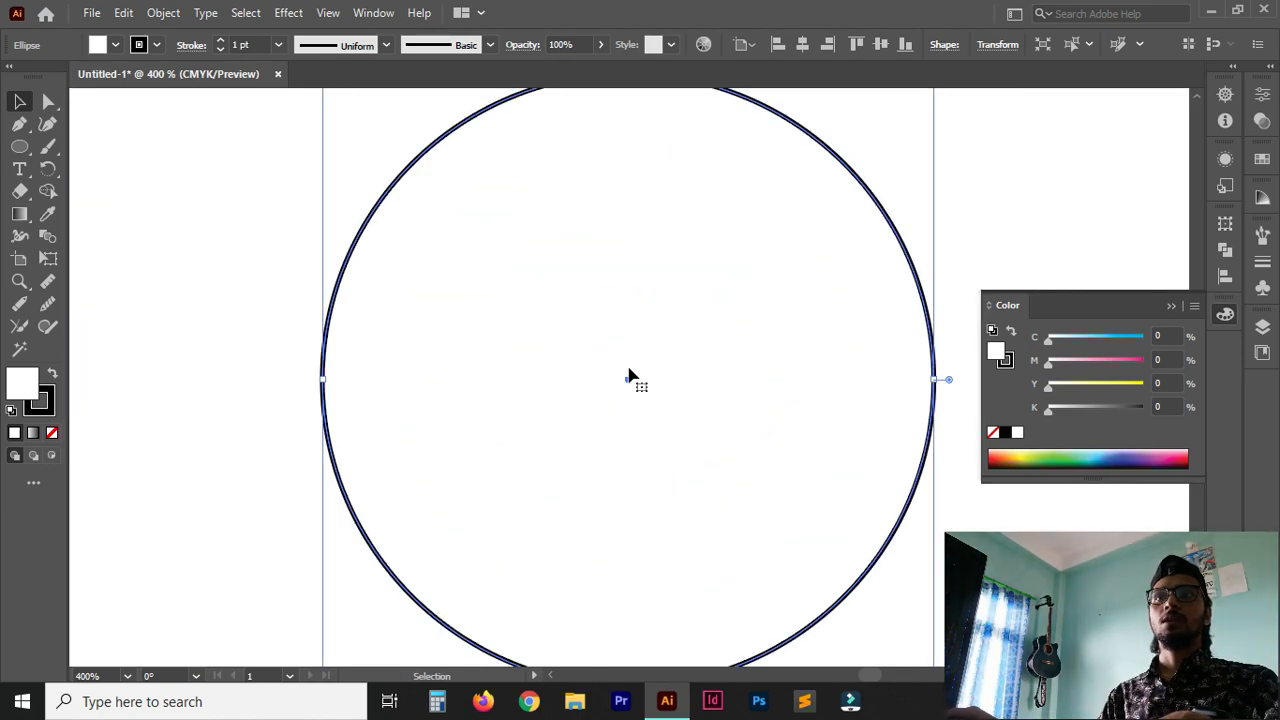
Set the selected circle's stroke weight to 6 pt.
{"action": "left_click_drag", "start_coordinate": [671, 361], "coordinate": [666, 491]}
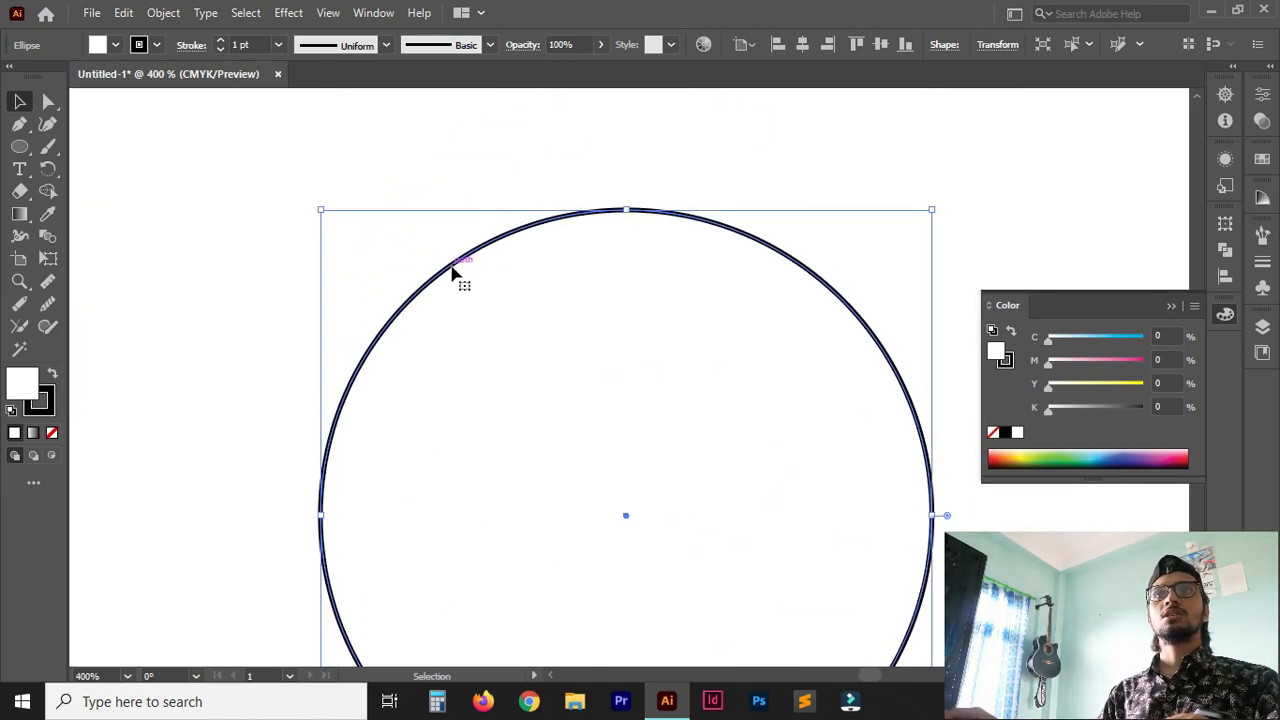
{"action": "left_click", "coordinate": [220, 41]}
{"action": "left_click", "coordinate": [220, 41]}
{"action": "left_click", "coordinate": [220, 41]}
{"action": "left_click", "coordinate": [278, 46]}
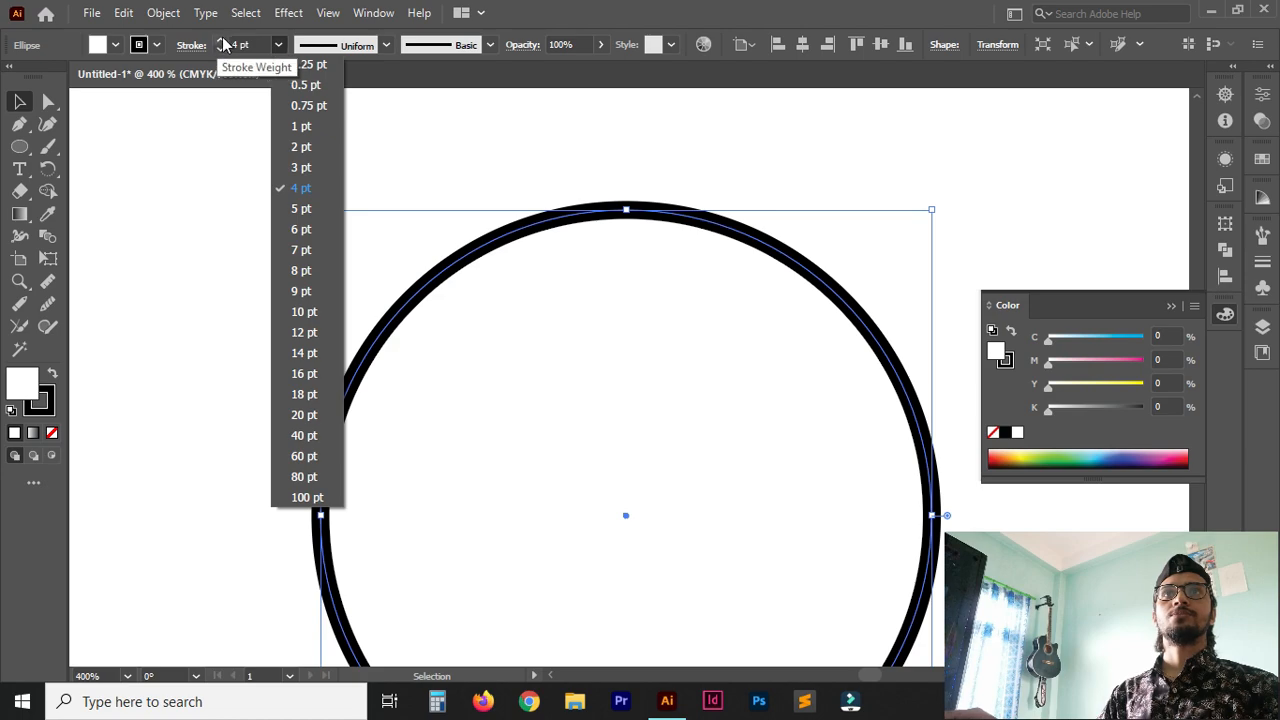
{"action": "left_click", "coordinate": [222, 45]}
{"action": "left_click", "coordinate": [220, 49]}
{"action": "left_click", "coordinate": [220, 49]}
{"action": "left_click", "coordinate": [220, 49]}
{"action": "left_click", "coordinate": [220, 49]}
{"action": "left_click", "coordinate": [221, 41]}
{"action": "left_click", "coordinate": [221, 41]}
{"action": "left_click", "coordinate": [221, 41]}
{"action": "left_click", "coordinate": [221, 41]}
{"action": "left_click", "coordinate": [221, 41]}
{"action": "left_click", "coordinate": [221, 41]}
{"action": "left_click", "coordinate": [221, 41]}
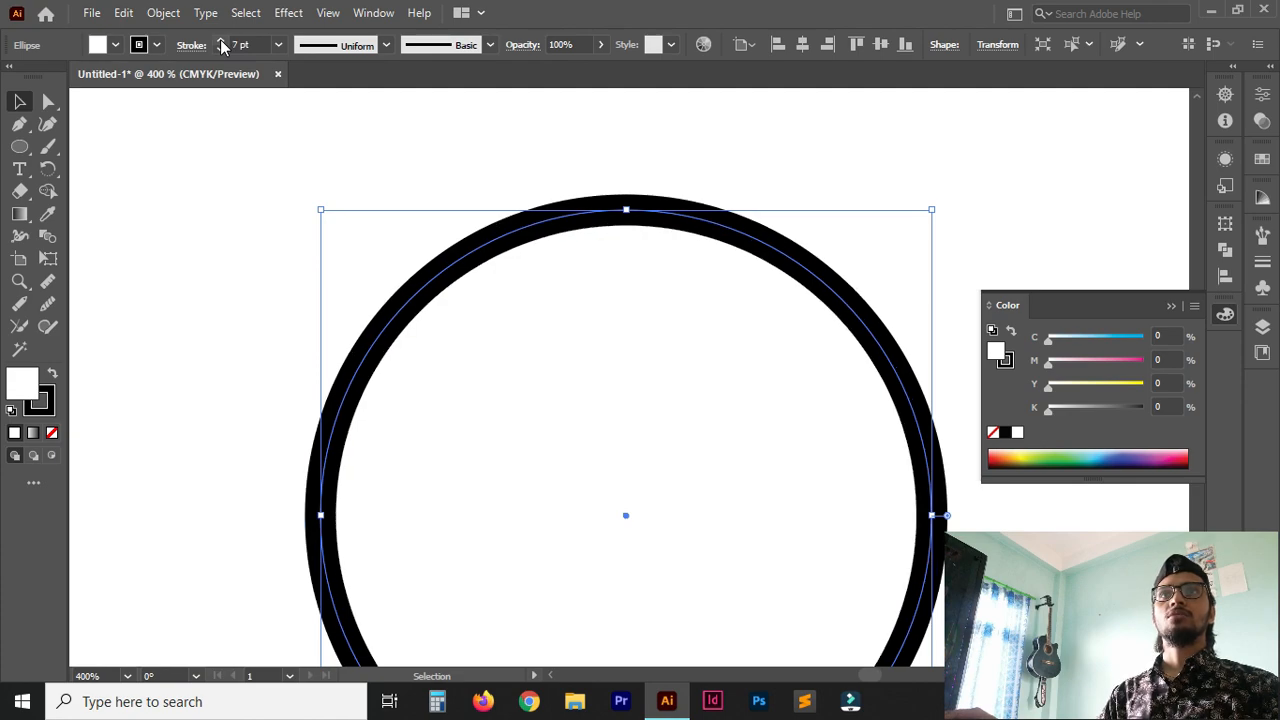
{"action": "left_click", "coordinate": [221, 50]}
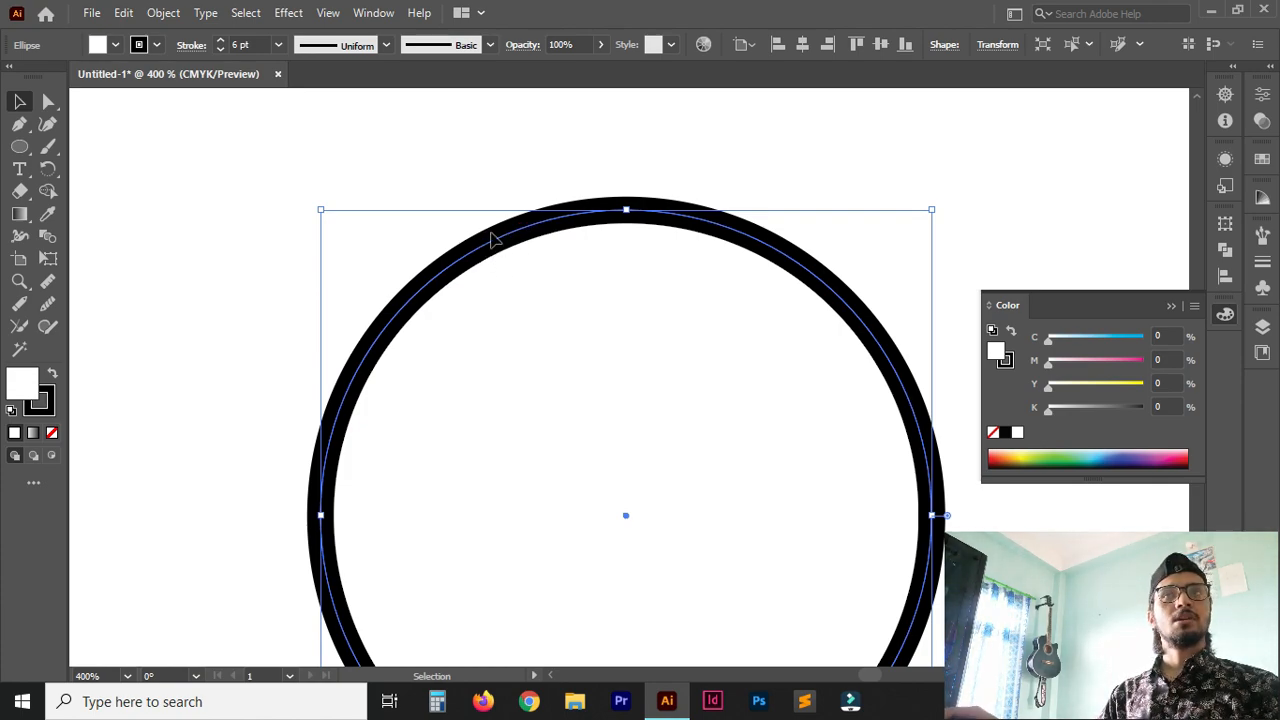
Try aligning the circle's stroke to the inside, and set the stroke alignment to outside.
{"action": "left_click", "coordinate": [193, 46]}
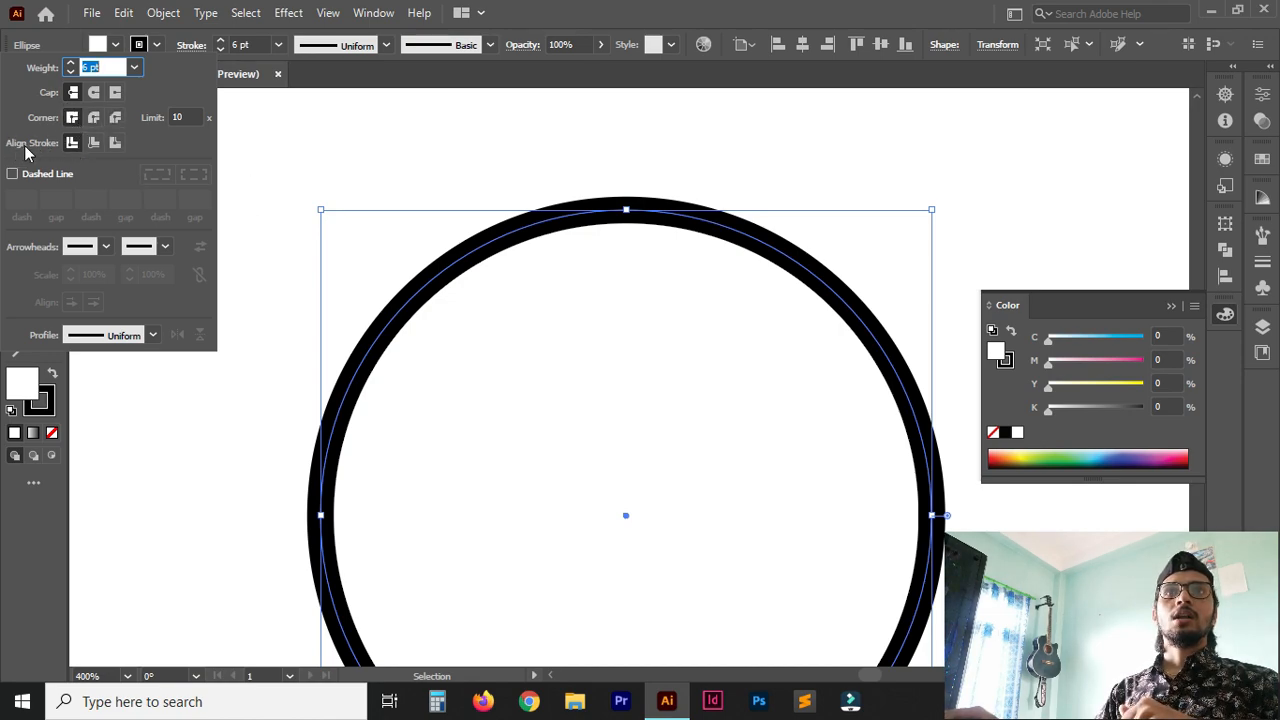
{"action": "left_click", "coordinate": [92, 145]}
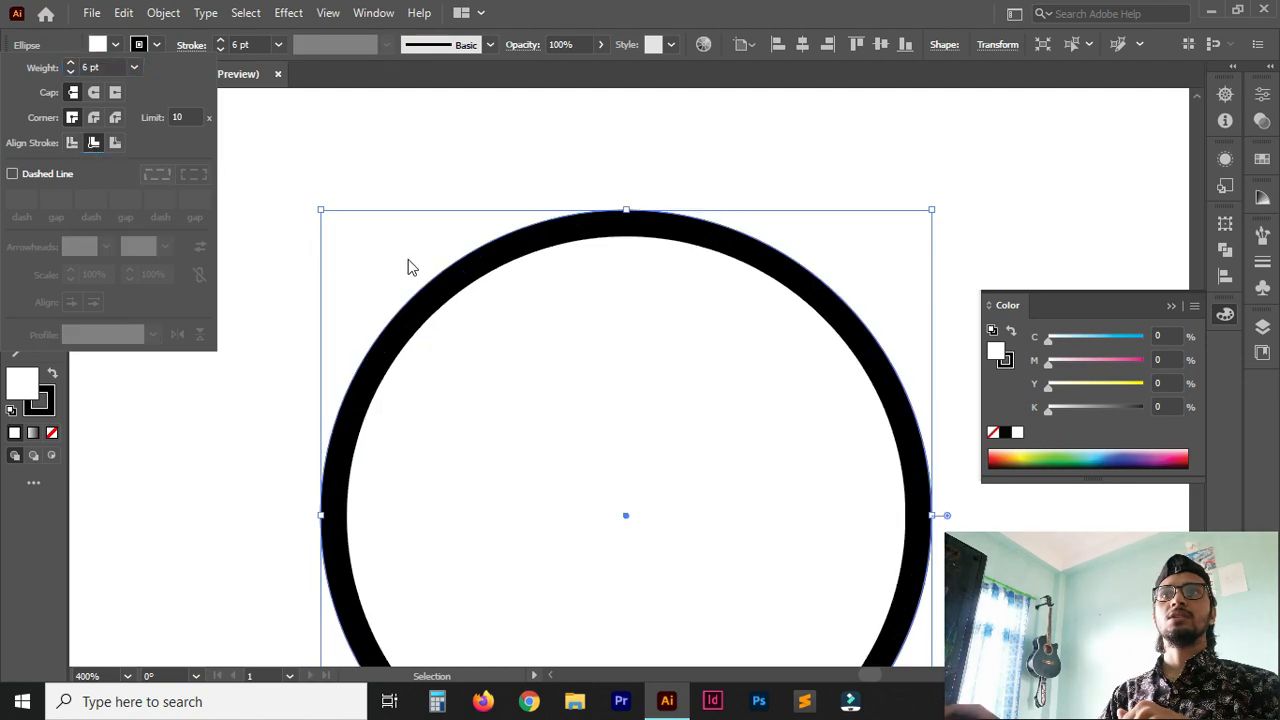
{"action": "left_click", "coordinate": [460, 257]}
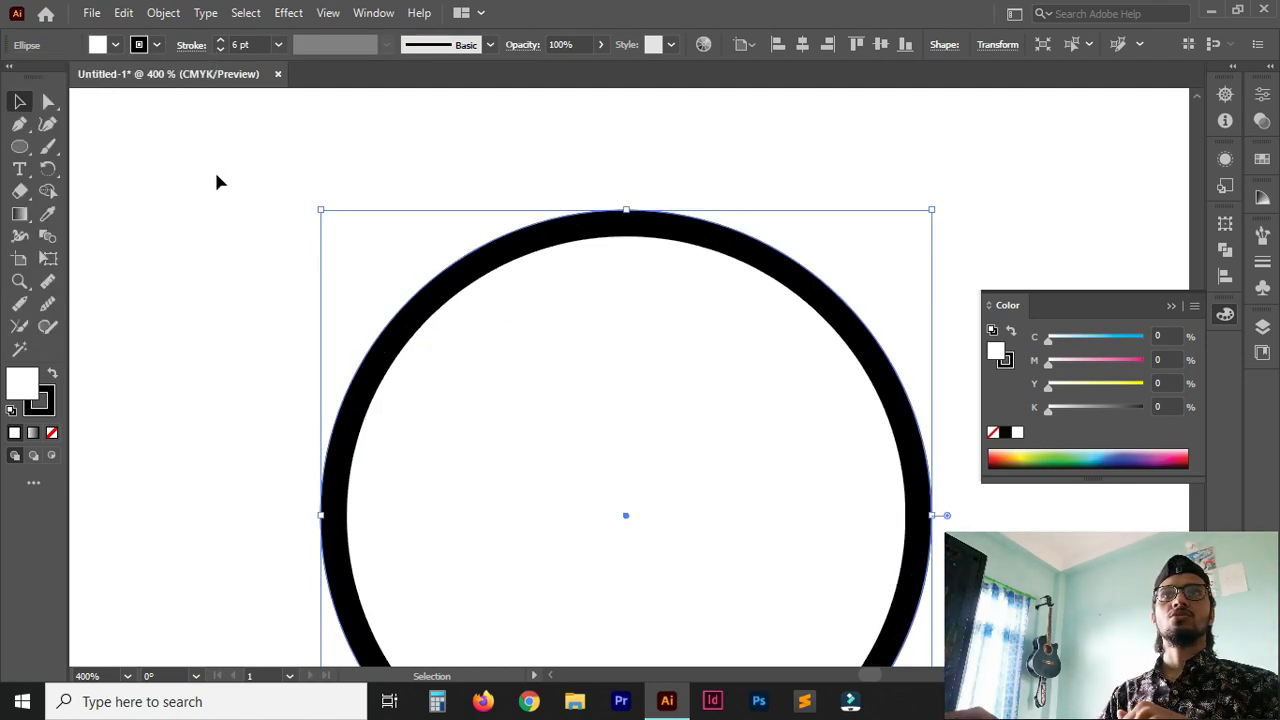
{"action": "left_click", "coordinate": [196, 47]}
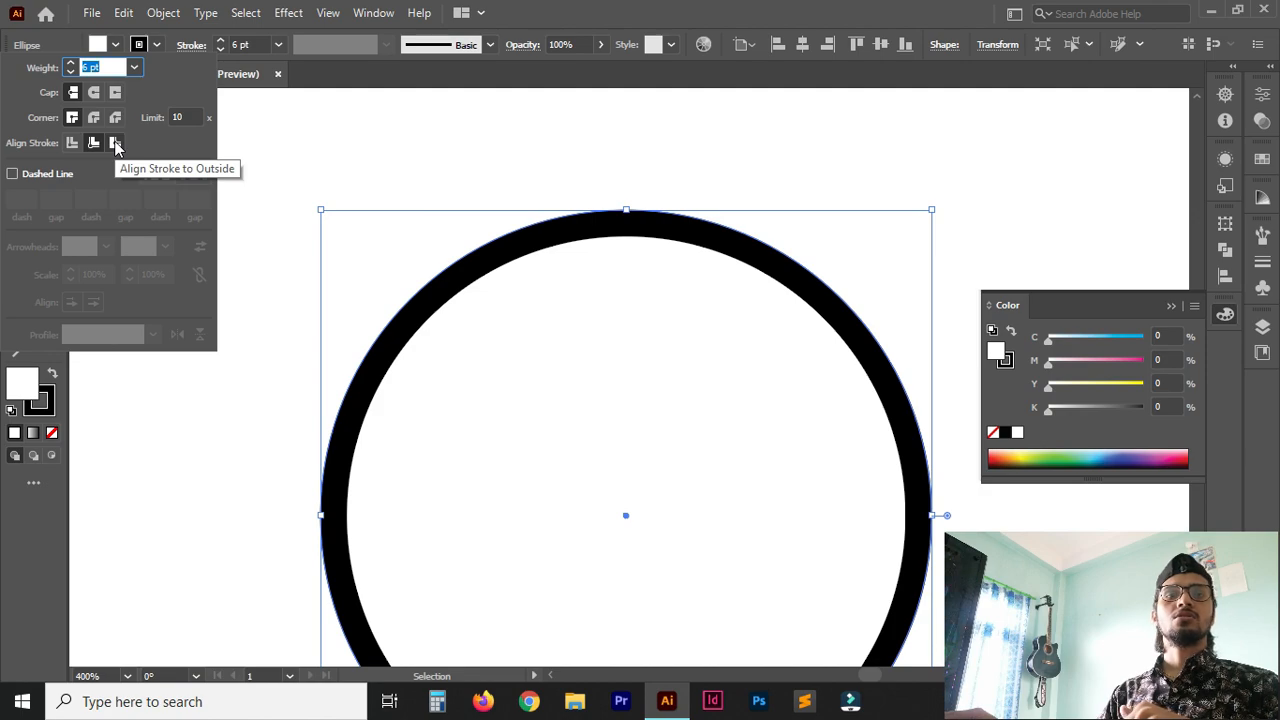
{"action": "left_click", "coordinate": [116, 145]}
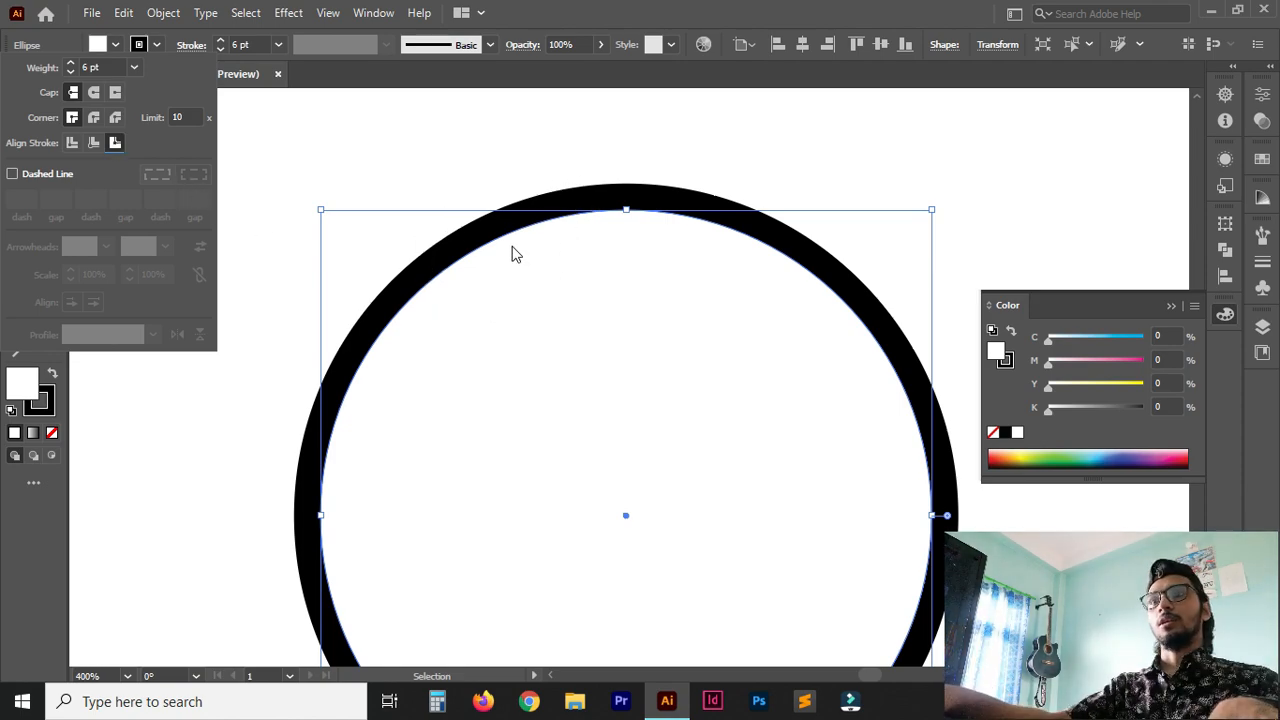
Scale the circle down proportionally to about a third of its width and place a copy beside it.
{"action": "key", "text": "ctrl+minus"}
{"action": "key", "text": "ctrl+minus"}
{"action": "key", "text": "ctrl+minus"}
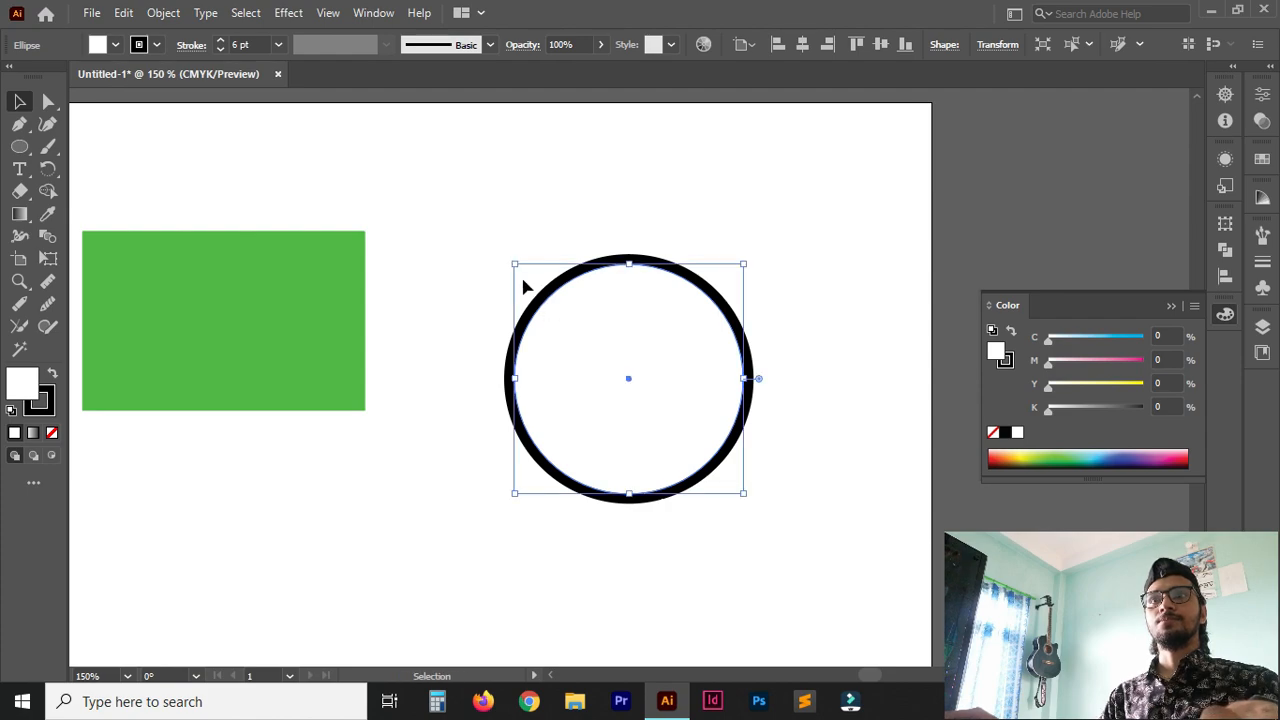
{"action": "left_click_drag", "start_coordinate": [515, 265], "coordinate": [598, 375]}
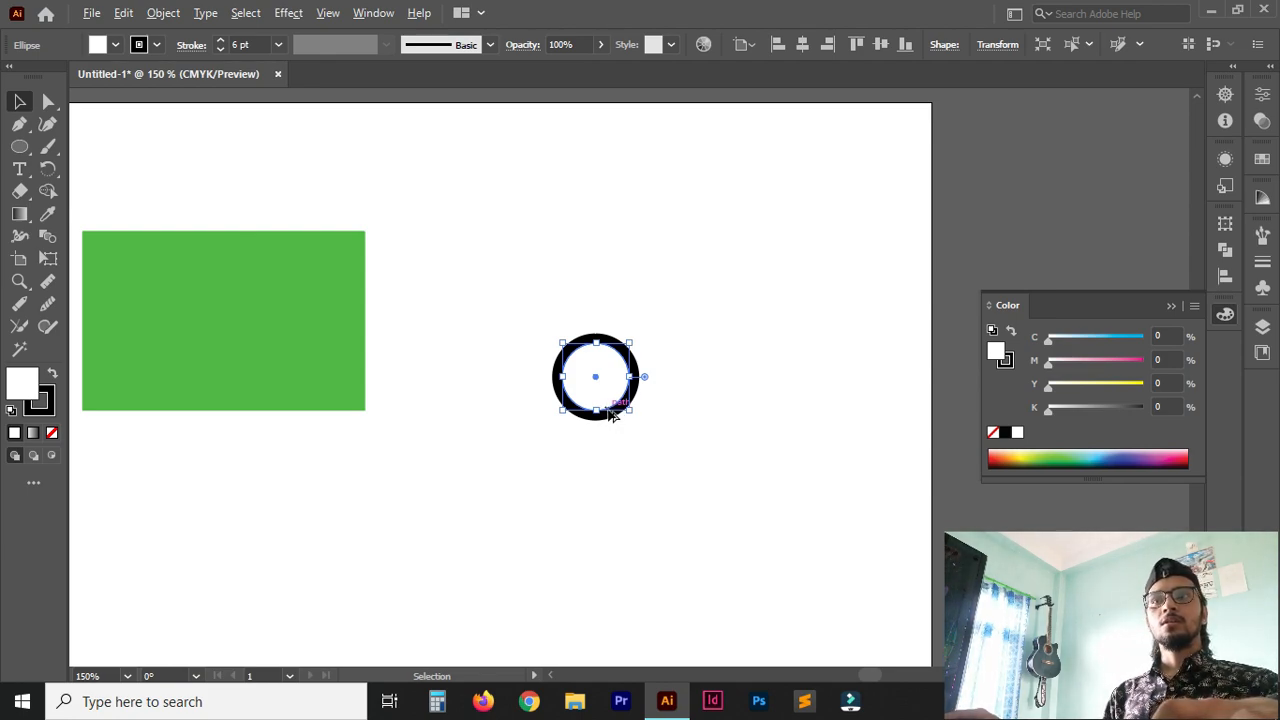
{"action": "left_click_drag", "start_coordinate": [613, 415], "coordinate": [726, 408]}
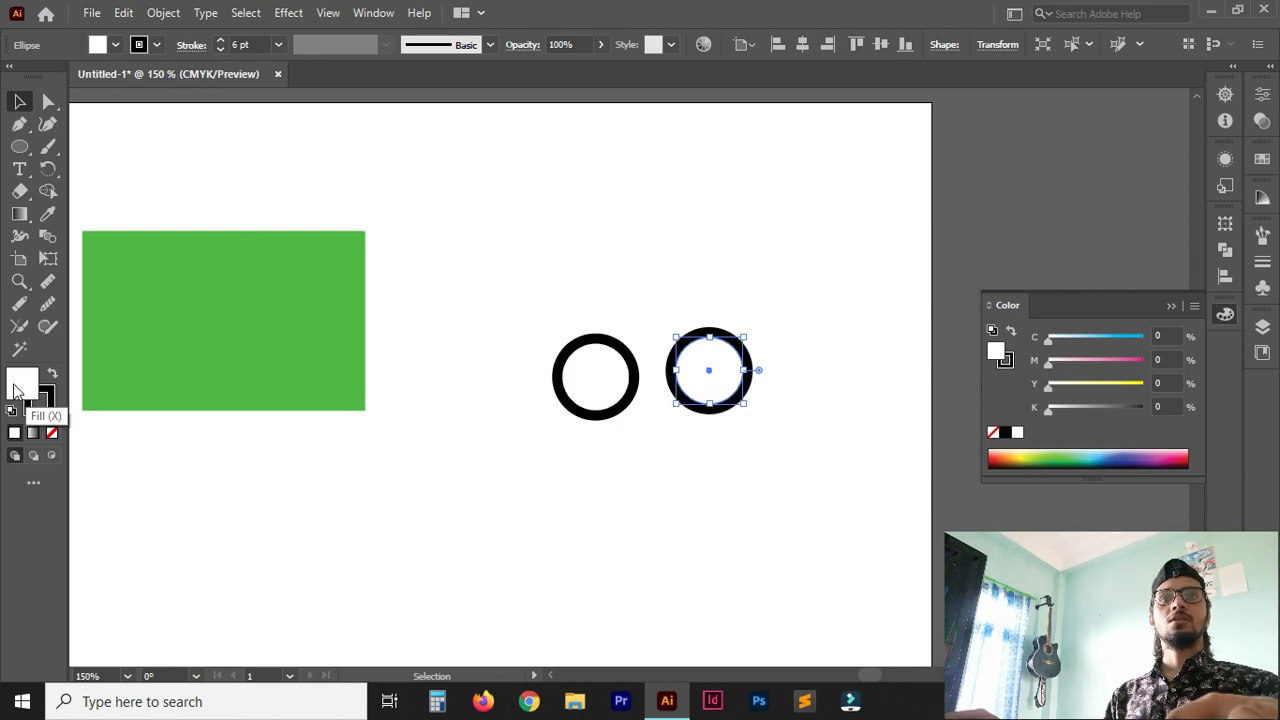
Remove the fill from both circles and move the copy slightly closer to the original.
{"action": "left_click", "coordinate": [52, 432]}
{"action": "left_click", "coordinate": [603, 388]}
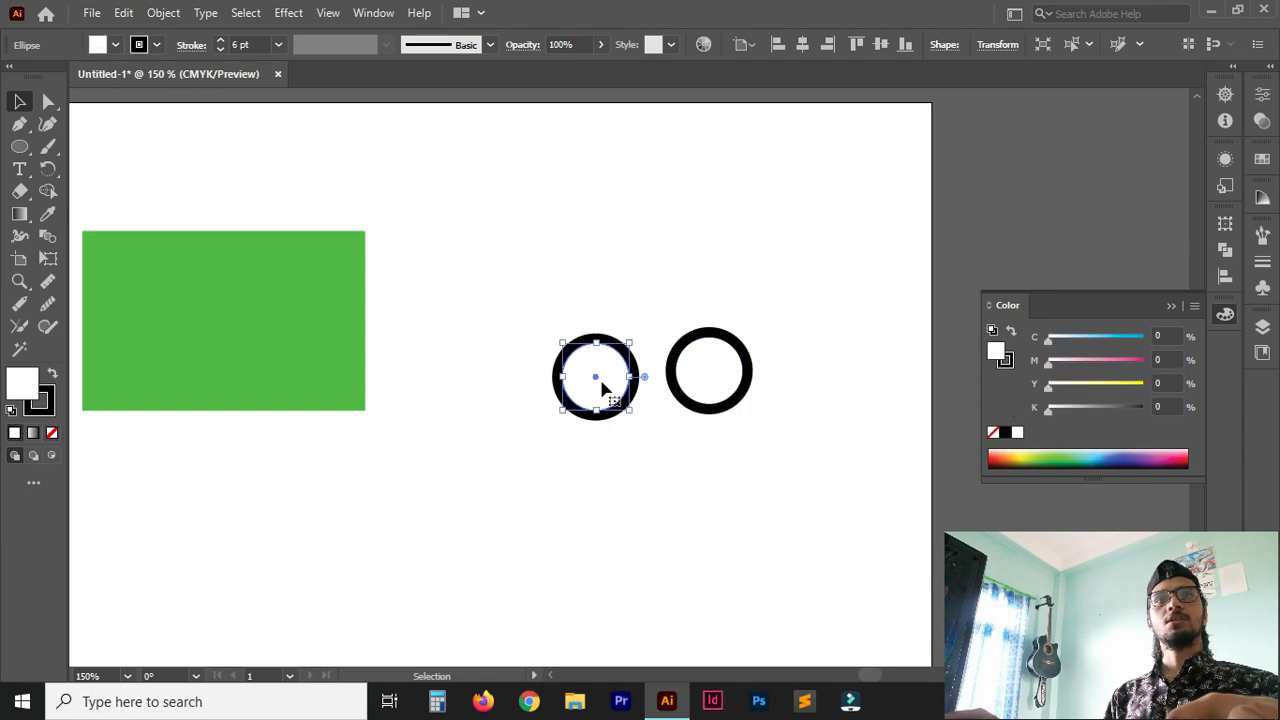
{"action": "left_click", "coordinate": [52, 432]}
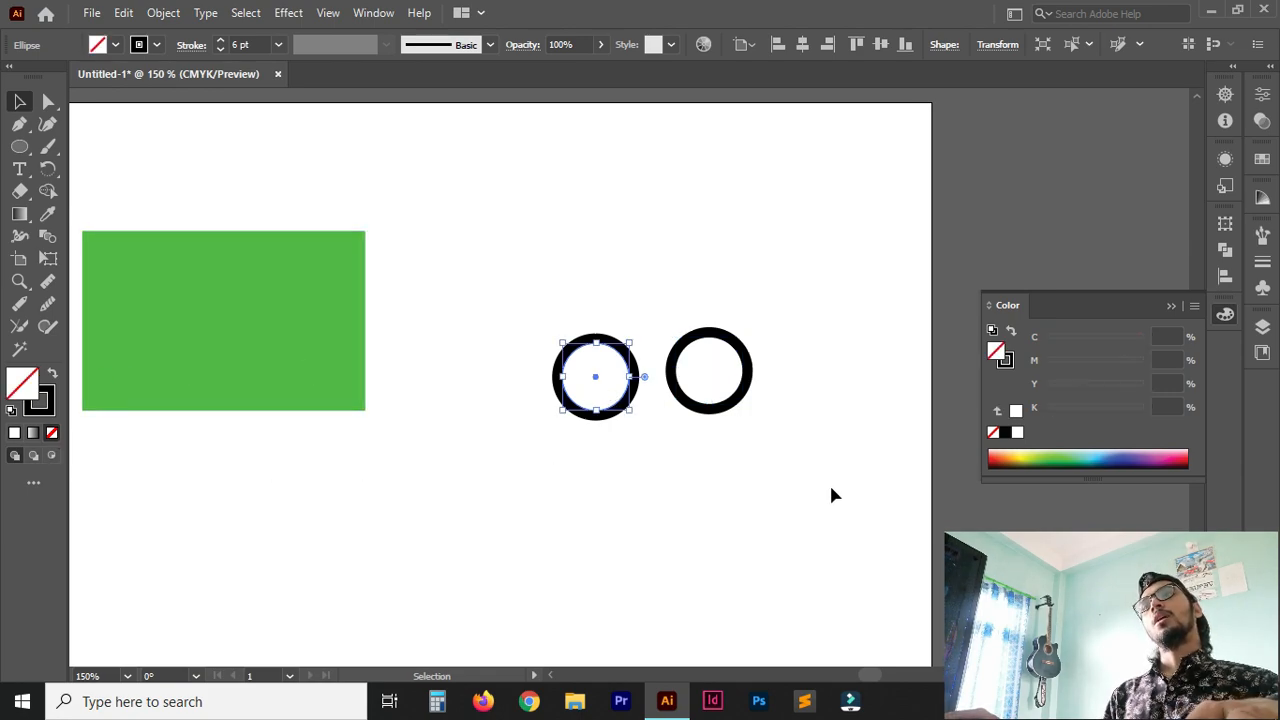
{"action": "mouse_move", "coordinate": [749, 344]}
{"action": "left_mouse_down"}
{"action": "mouse_move", "coordinate": [806, 342]}
{"action": "mouse_move", "coordinate": [1045, 184]}
{"action": "mouse_move", "coordinate": [729, 346]}
{"action": "left_mouse_up"}
Align the stroke of the left circle to the centre of its path.
{"action": "left_click", "coordinate": [615, 338]}
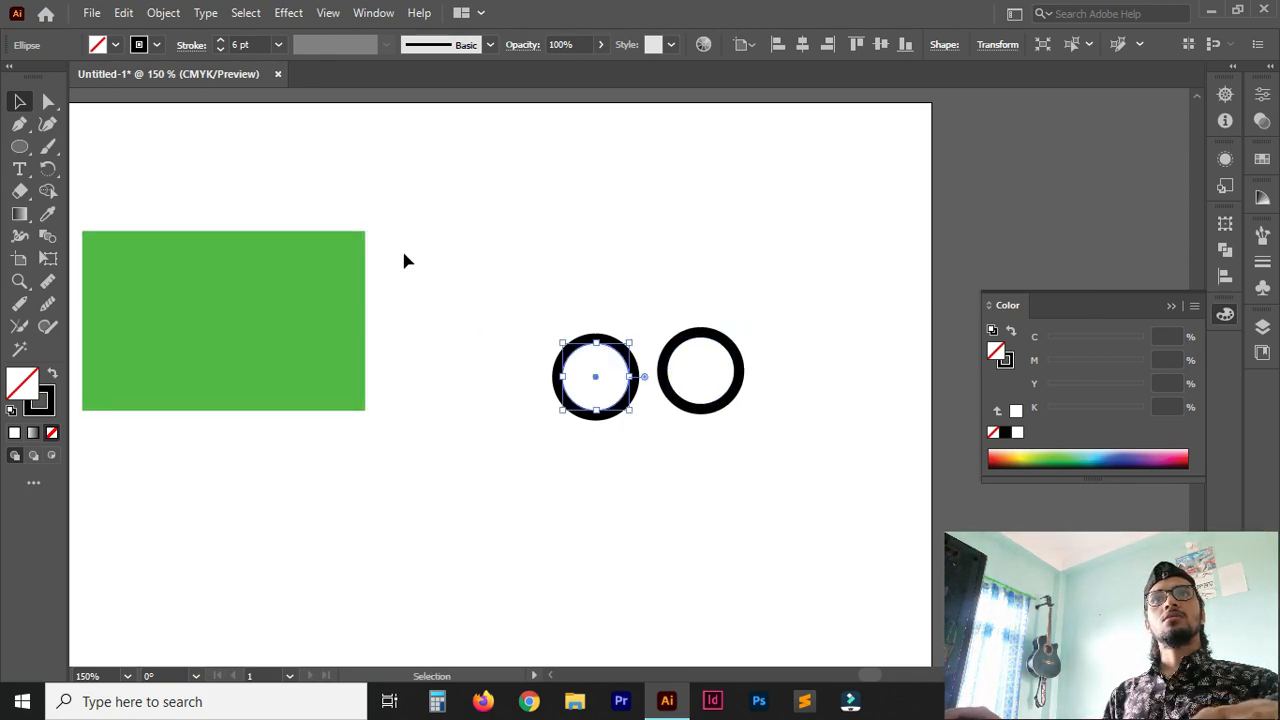
{"action": "left_click", "coordinate": [192, 46]}
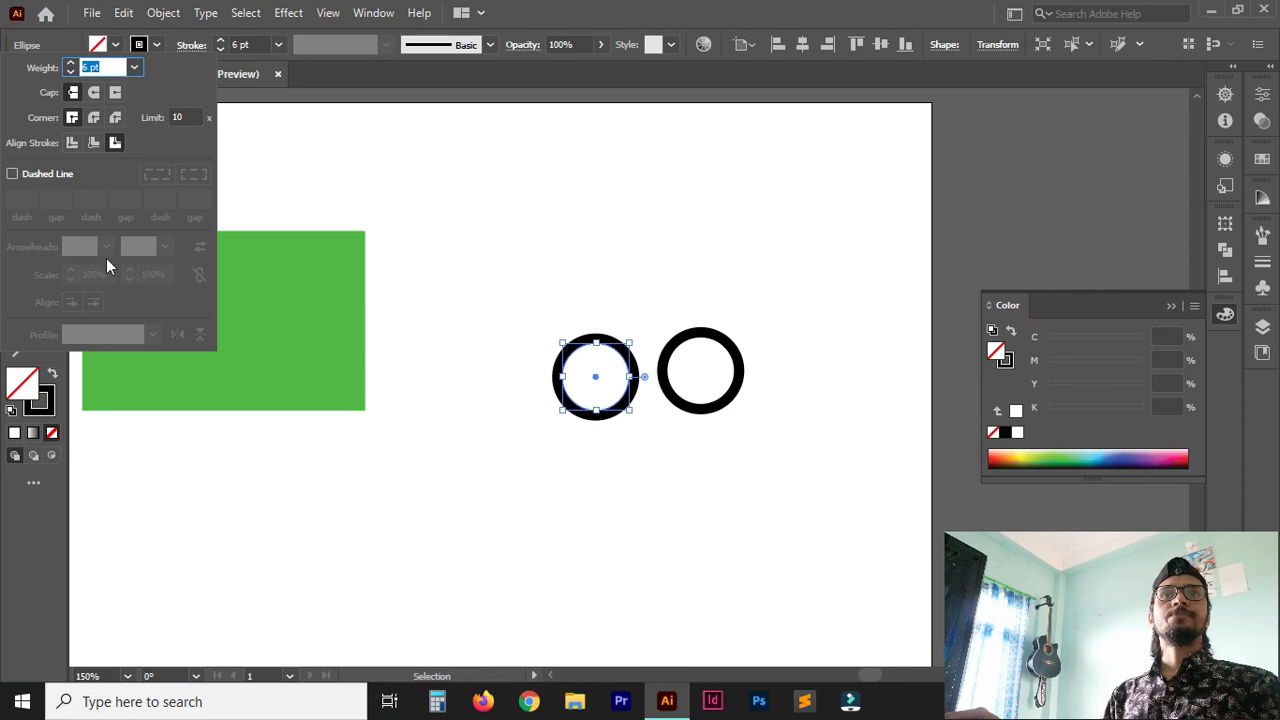
{"action": "left_click", "coordinate": [71, 143]}
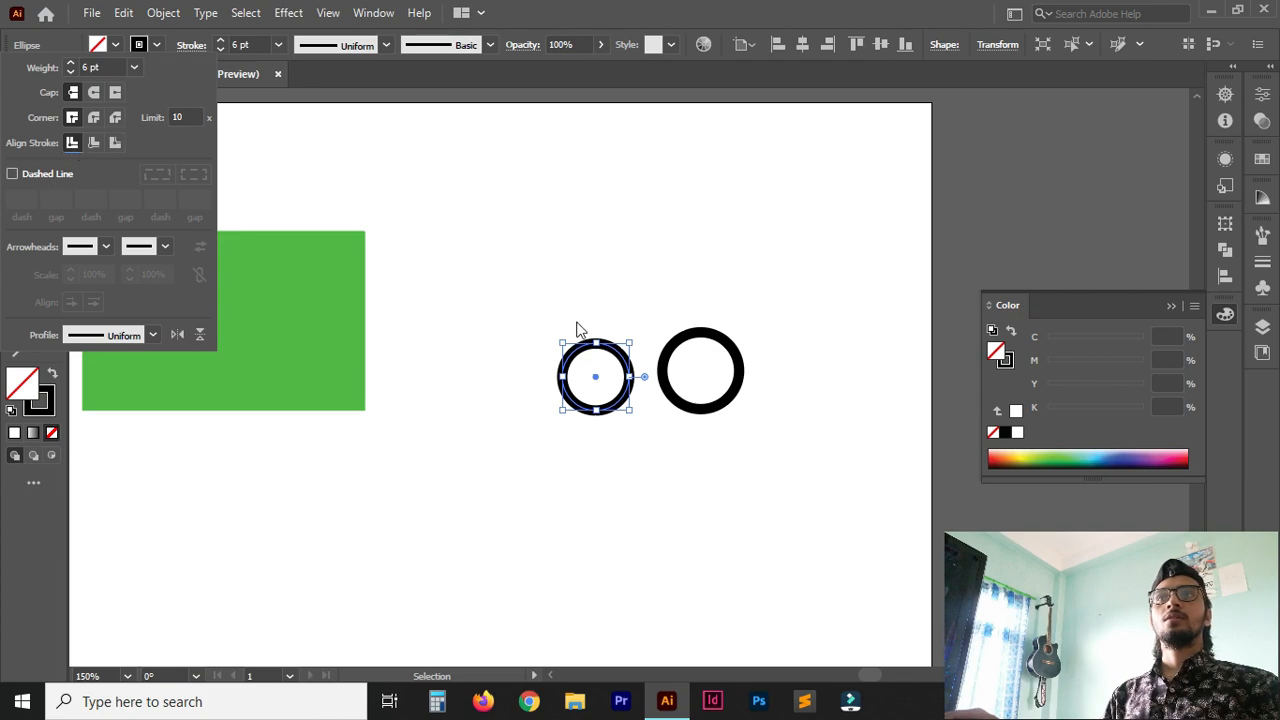
Align the stroke of the right circle to the inside of its path.
{"action": "left_click", "coordinate": [683, 350]}
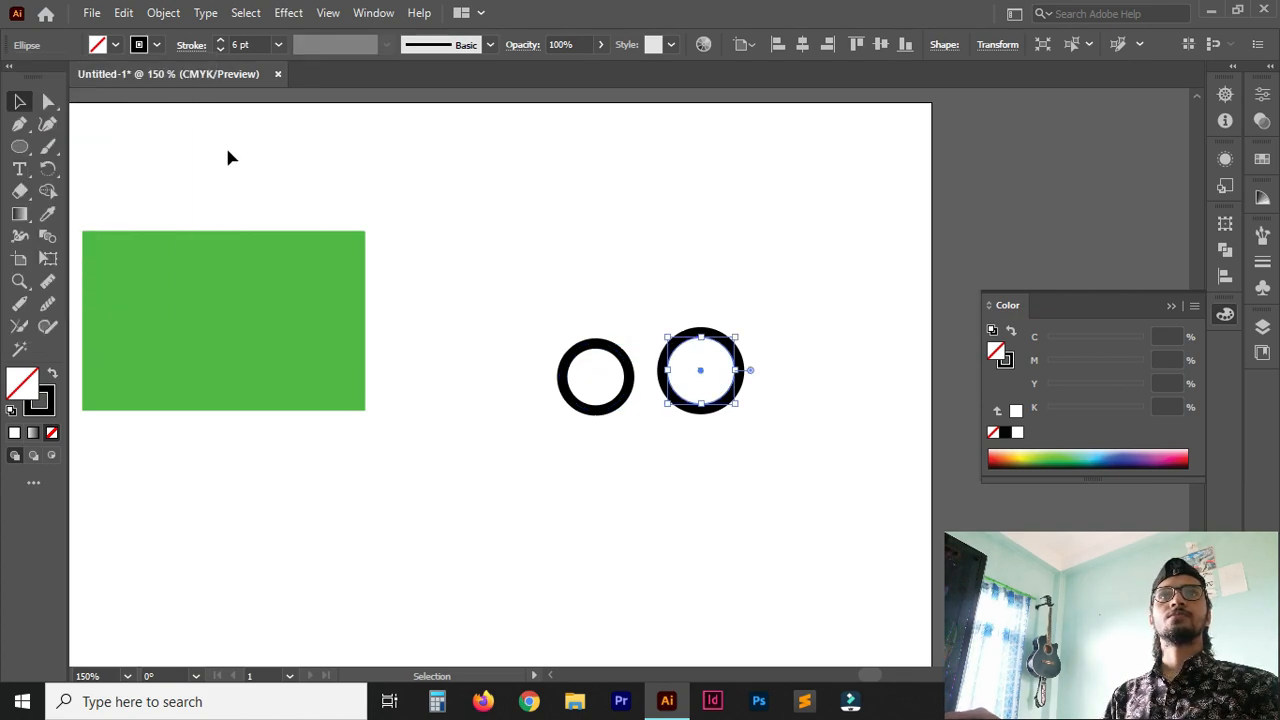
{"action": "left_click", "coordinate": [184, 50]}
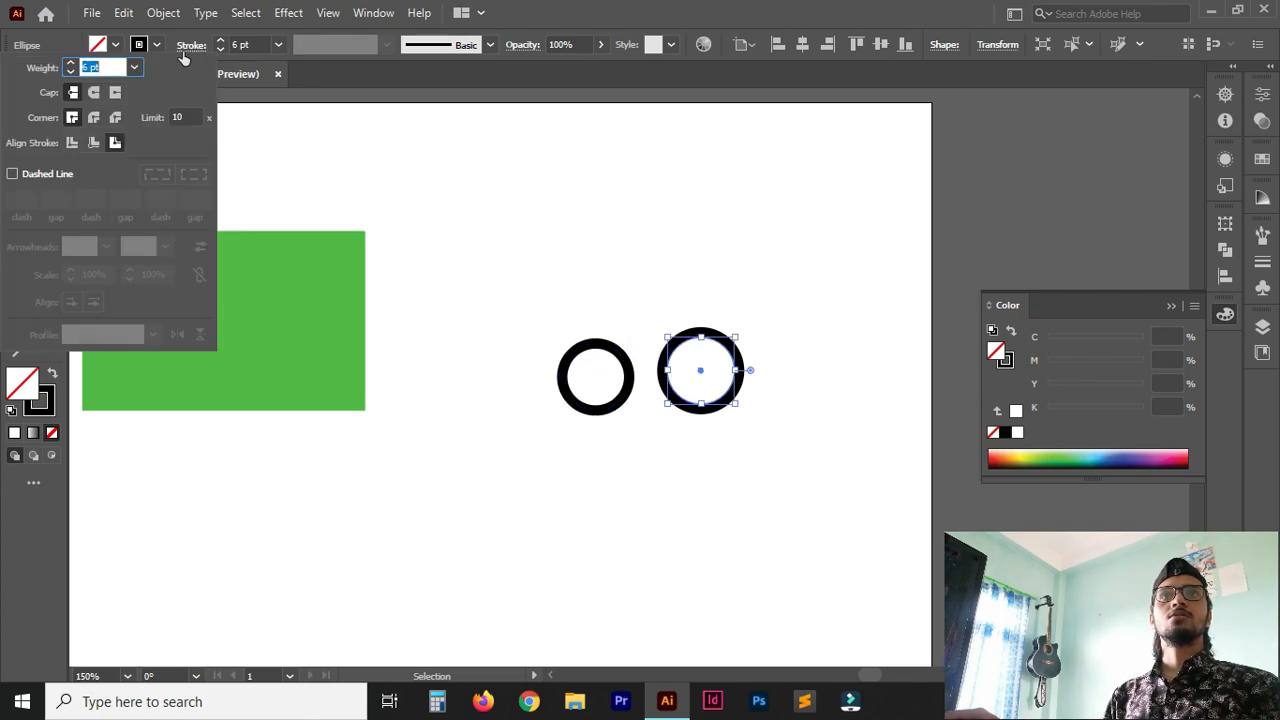
{"action": "left_click", "coordinate": [93, 143]}
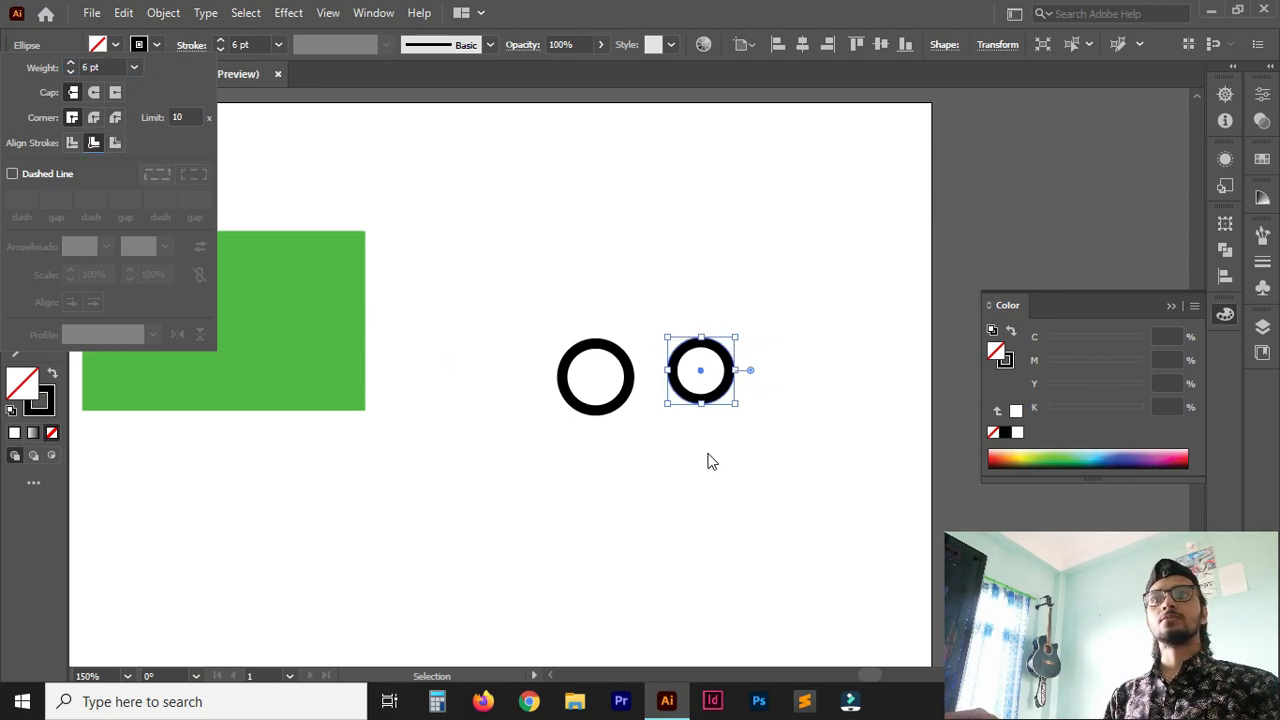
Duplicate the left circle to the far side of the inside-stroked circle, align the copy's stroke to the outside and deselect it.
{"action": "left_click", "coordinate": [624, 406]}
{"action": "left_click", "coordinate": [625, 405]}
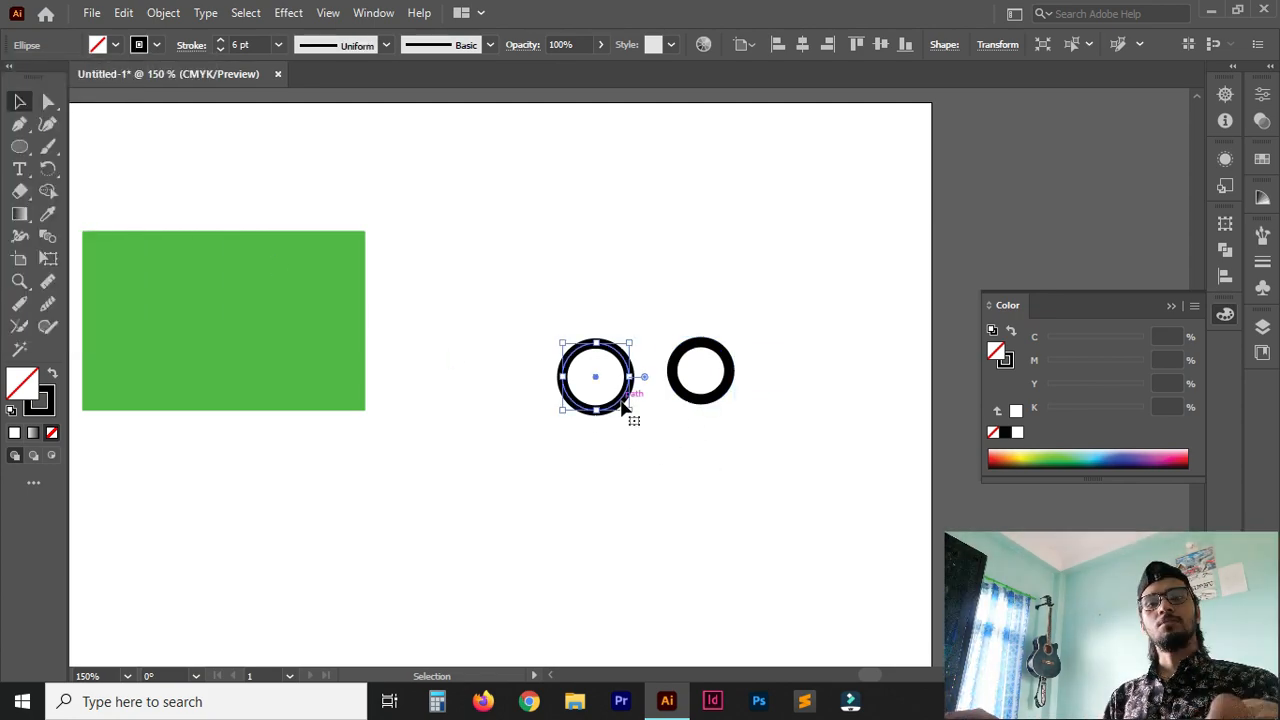
{"action": "left_click_drag", "start_coordinate": [625, 406], "coordinate": [834, 408]}
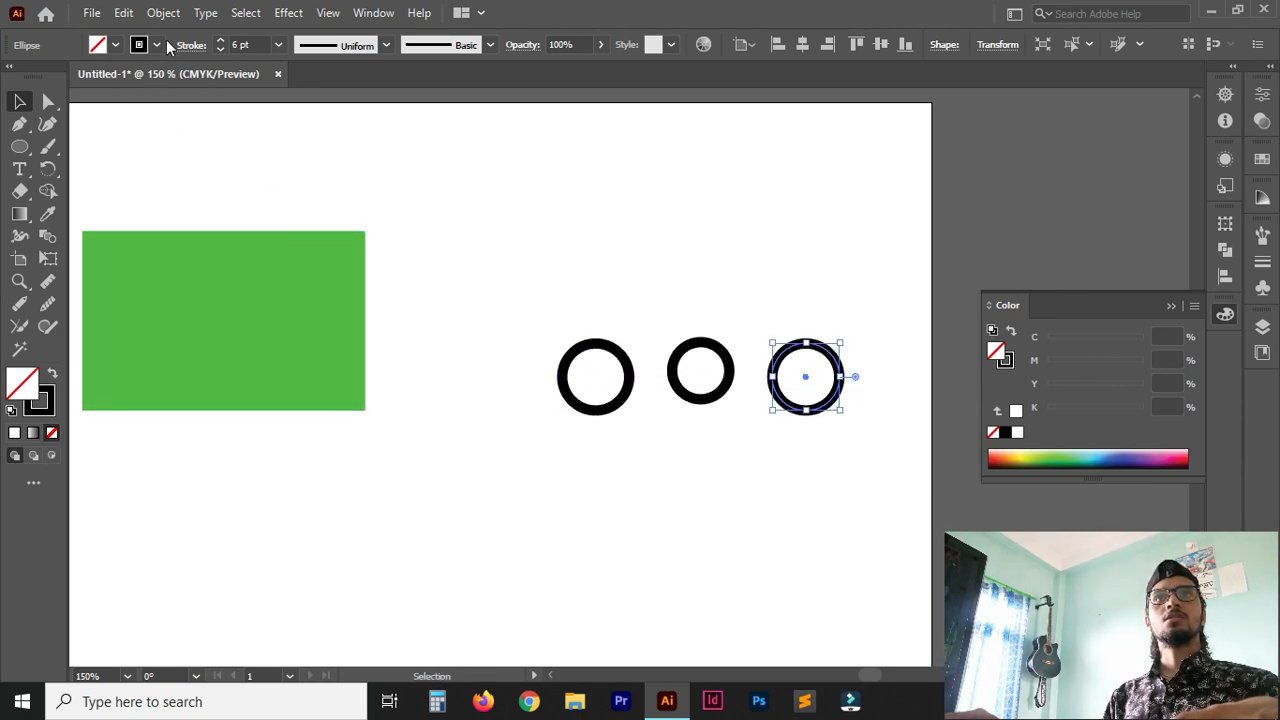
{"action": "left_click", "coordinate": [198, 48]}
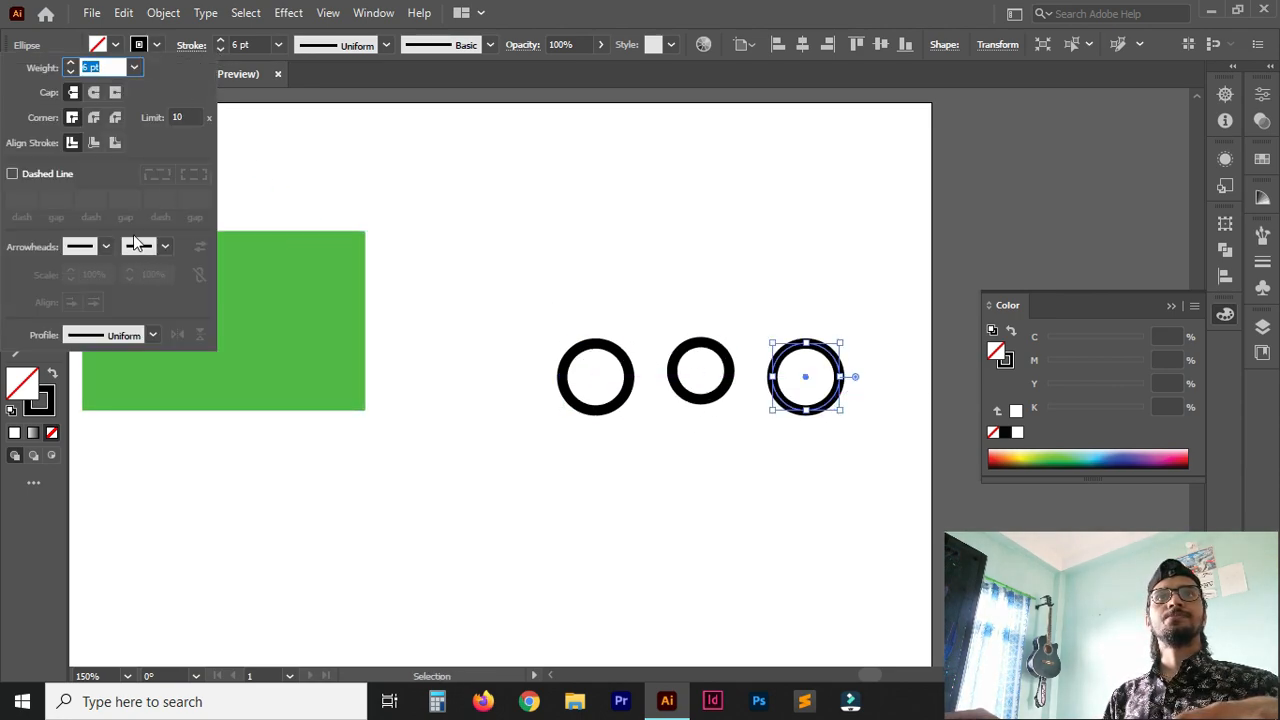
{"action": "left_click", "coordinate": [113, 142]}
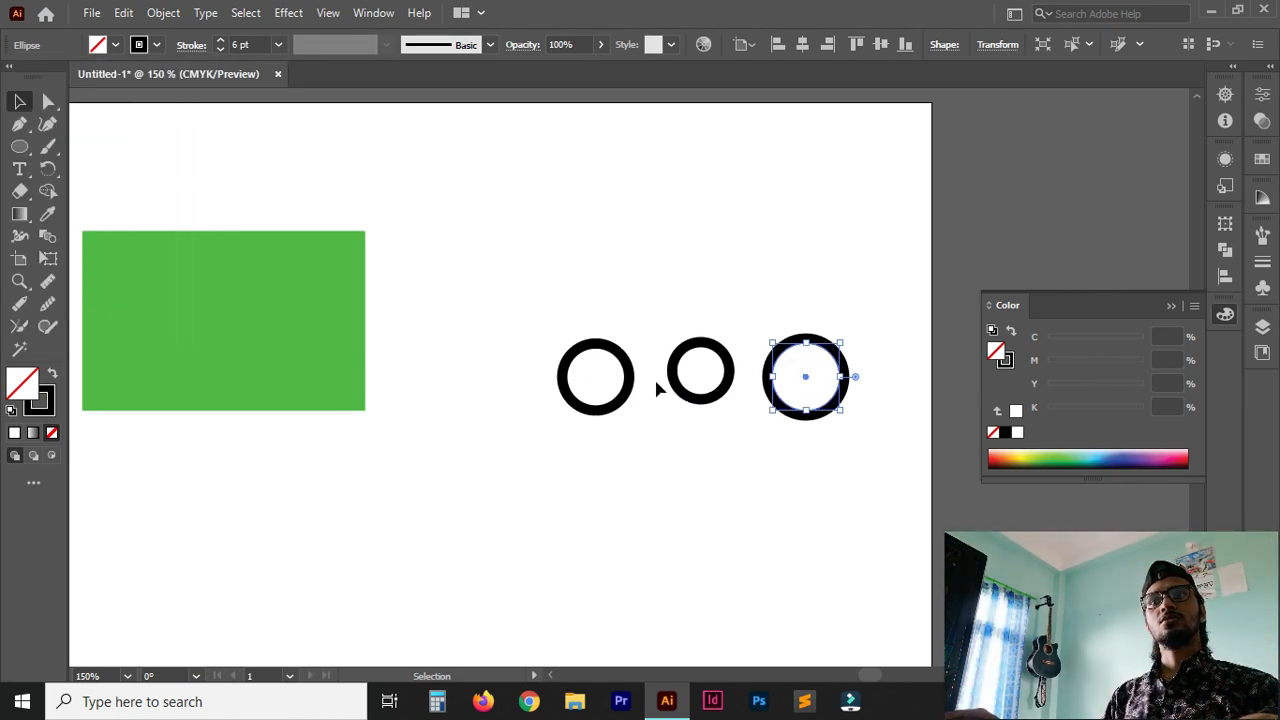
{"action": "left_click", "coordinate": [700, 488]}
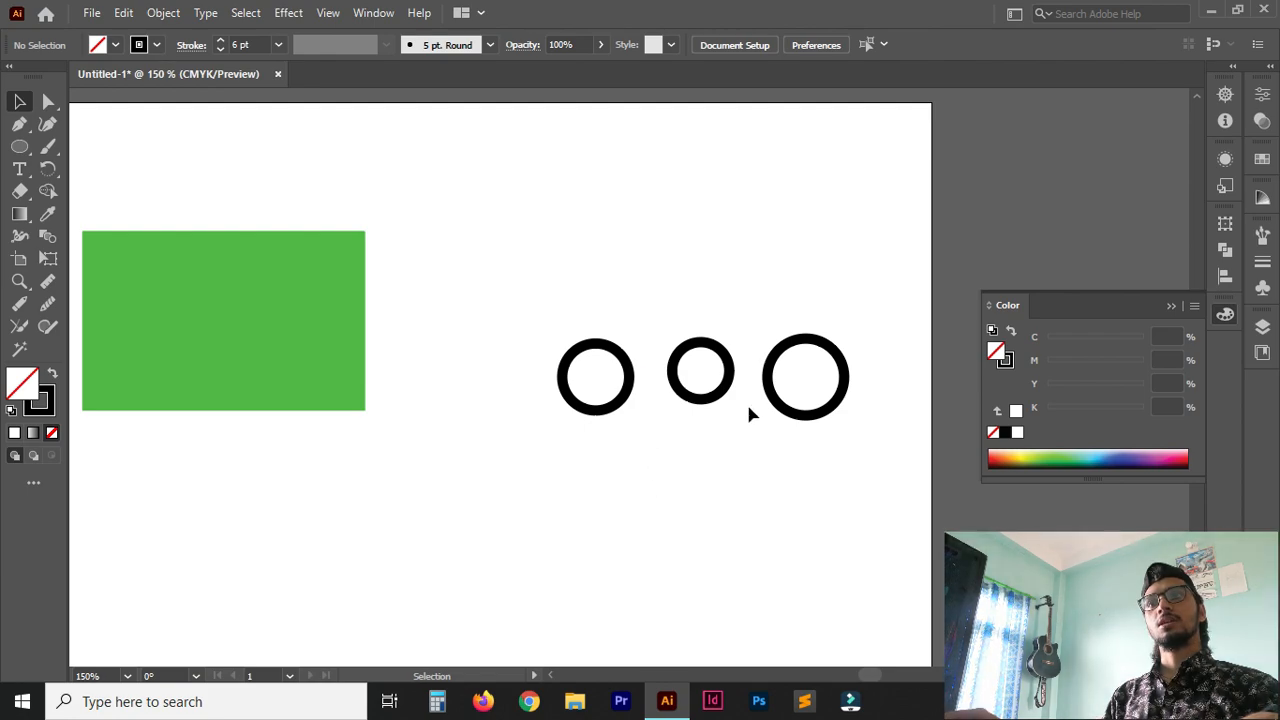
Line up the three circles side by side in a row with small gaps and leave them deselected.
{"action": "mouse_move", "coordinate": [780, 414]}
{"action": "left_mouse_down"}
{"action": "mouse_move", "coordinate": [605, 504]}
{"action": "mouse_move", "coordinate": [792, 414]}
{"action": "left_mouse_up"}
{"action": "left_click_drag", "start_coordinate": [703, 376], "coordinate": [678, 385]}
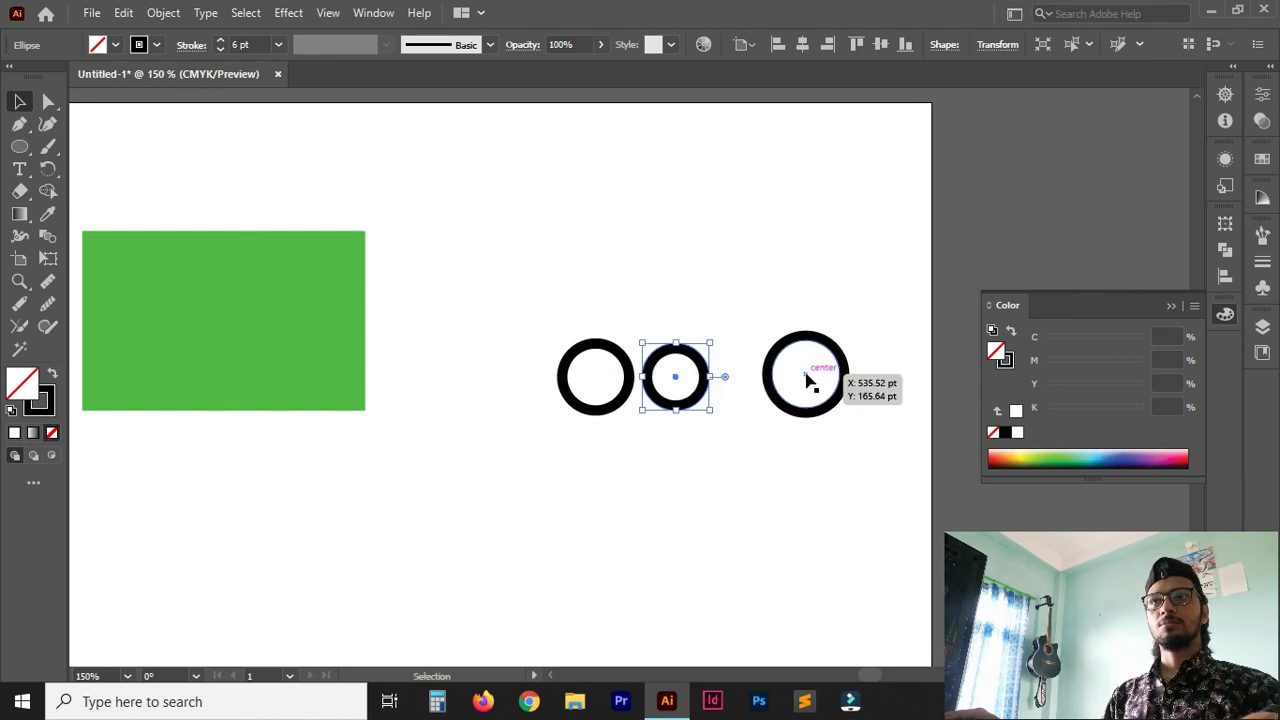
{"action": "left_click_drag", "start_coordinate": [810, 375], "coordinate": [766, 375]}
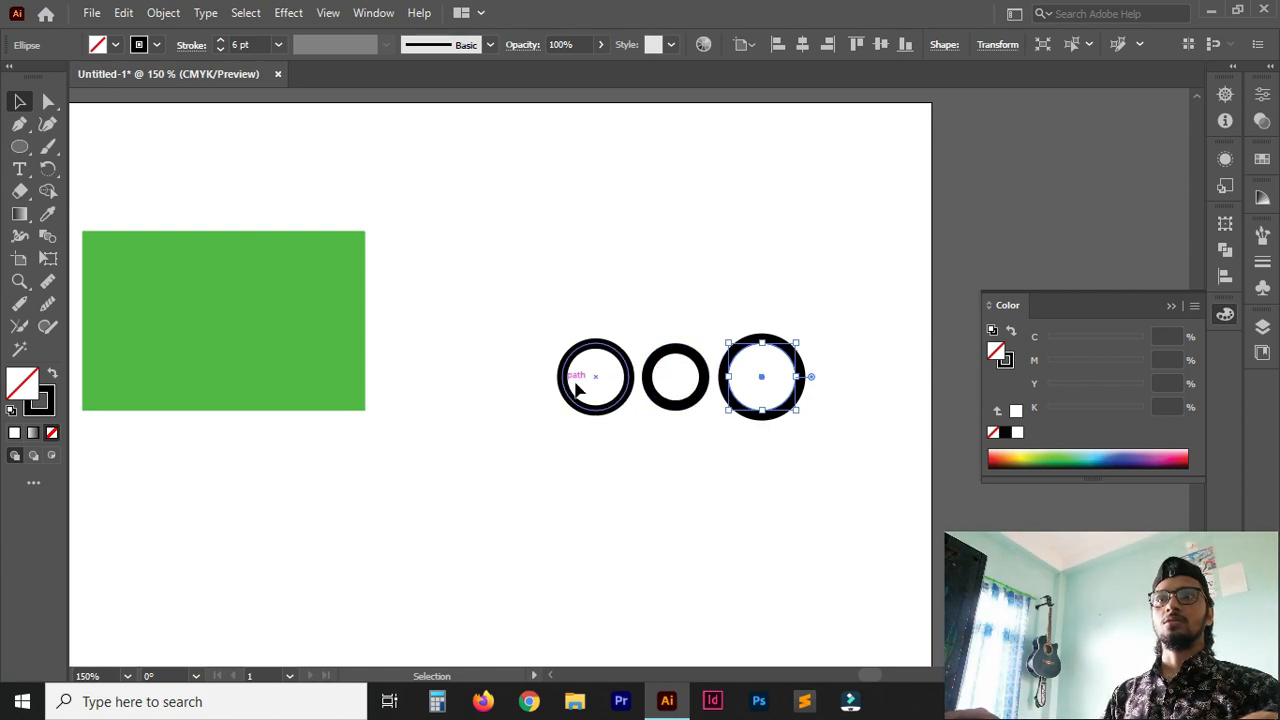
{"action": "left_click", "coordinate": [660, 370]}
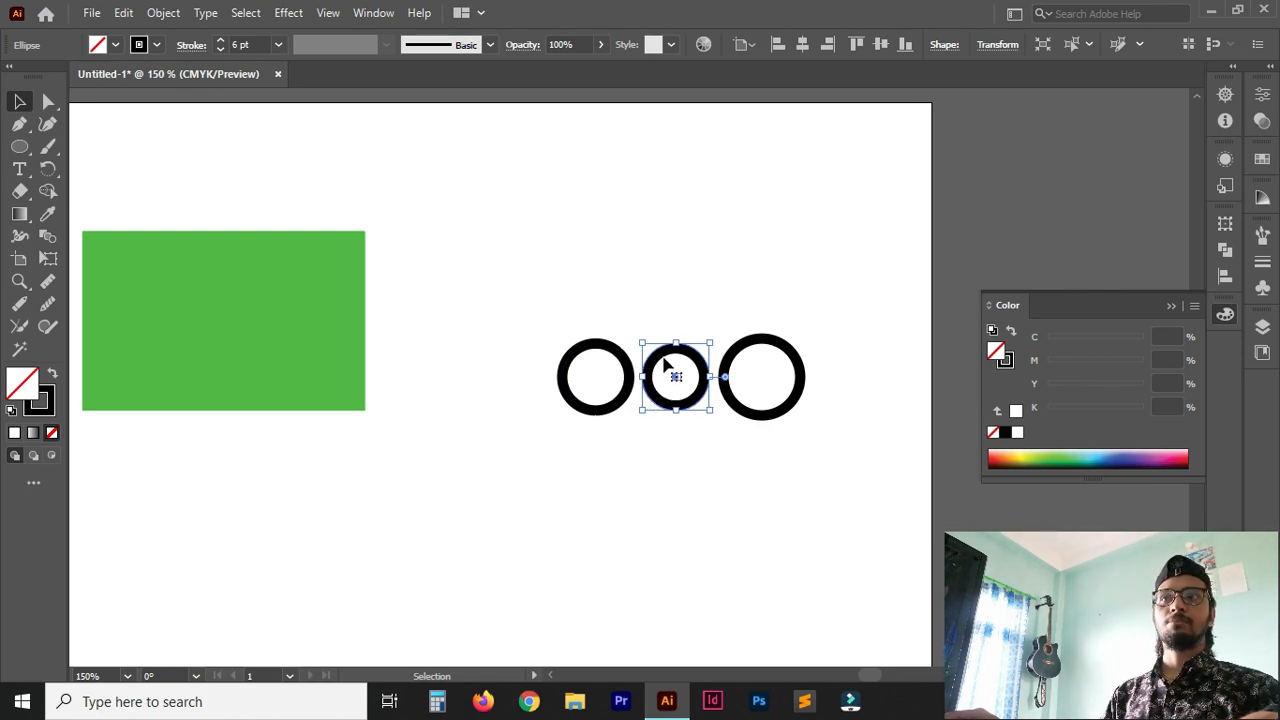
{"action": "left_click", "coordinate": [626, 356]}
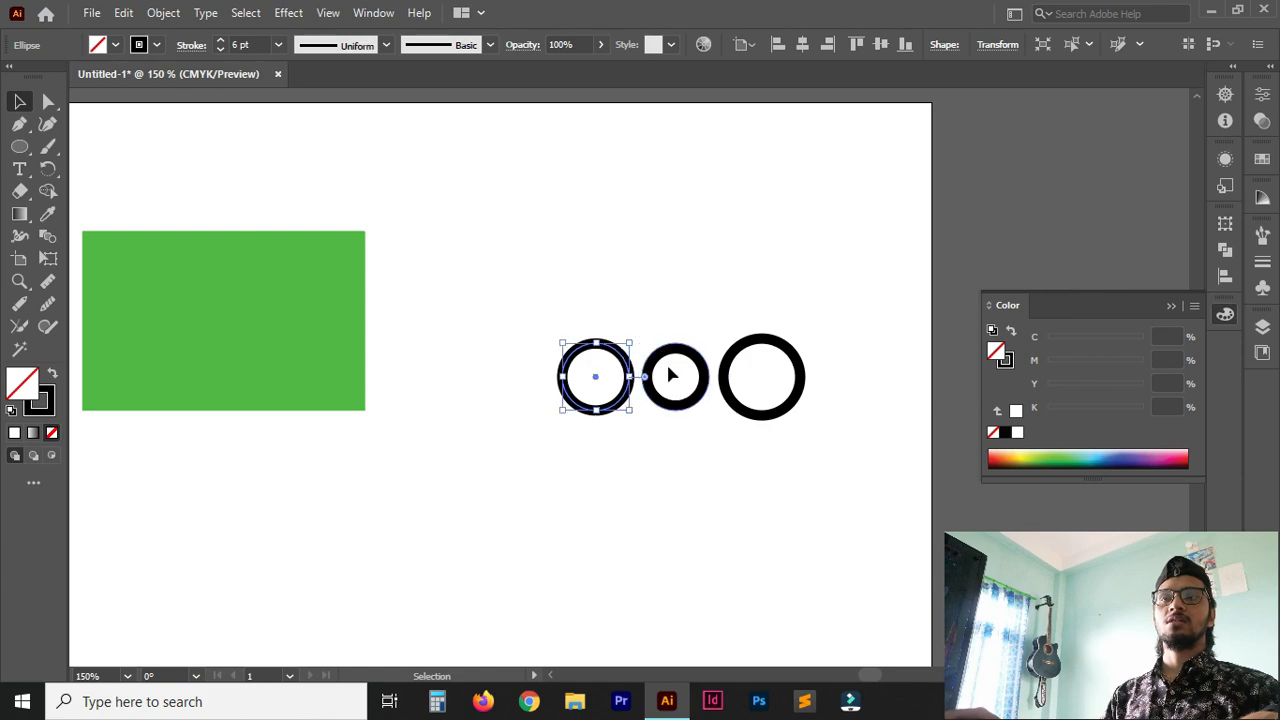
{"action": "left_click", "coordinate": [740, 410]}
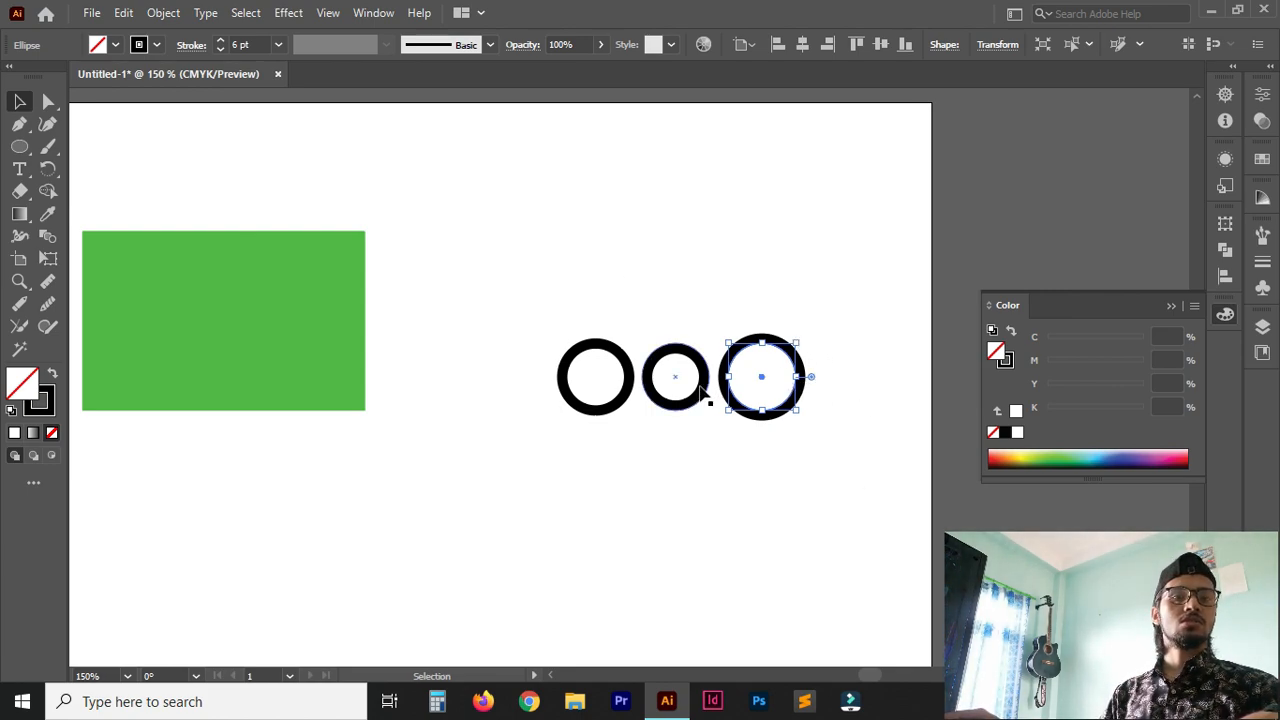
{"action": "left_click", "coordinate": [794, 467]}
Change the left circle's stroke colour to the pinkish red E2134E.
{"action": "key", "text": "ctrl+1"}
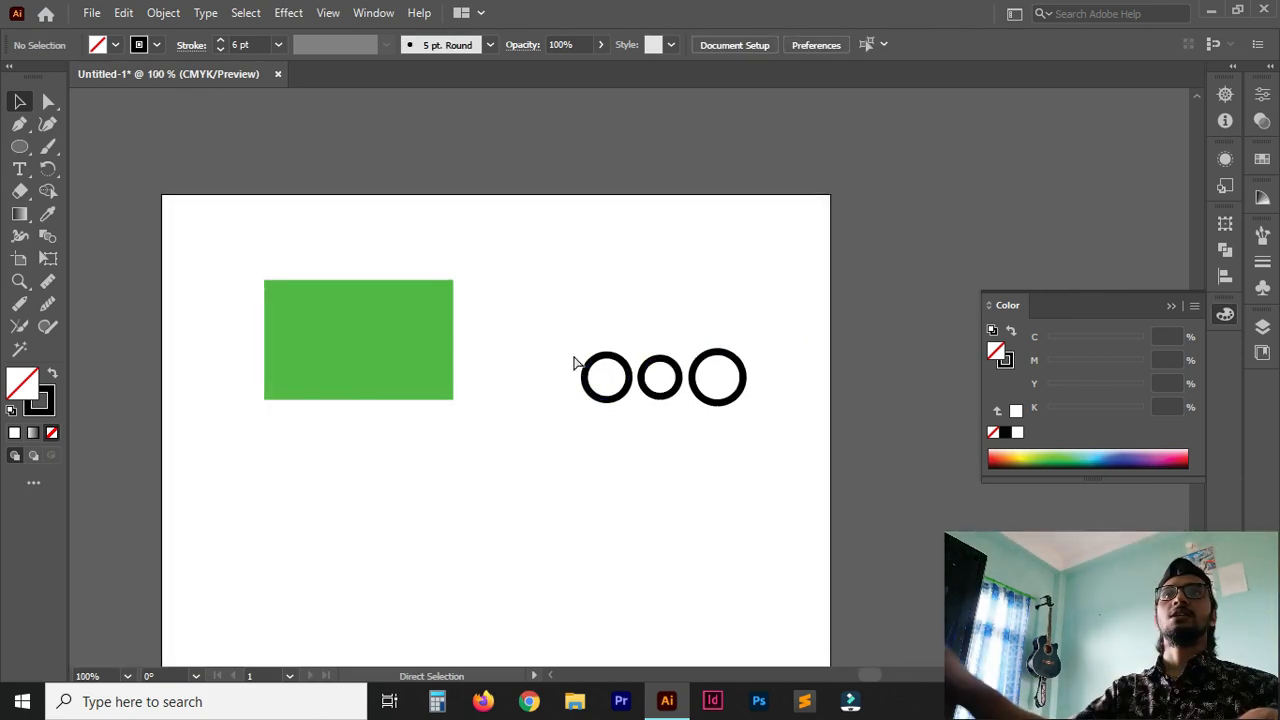
{"action": "key", "text": "ctrl+plus"}
{"action": "key", "text": "space"}
{"action": "left_click_drag", "start_coordinate": [532, 409], "coordinate": [634, 341]}
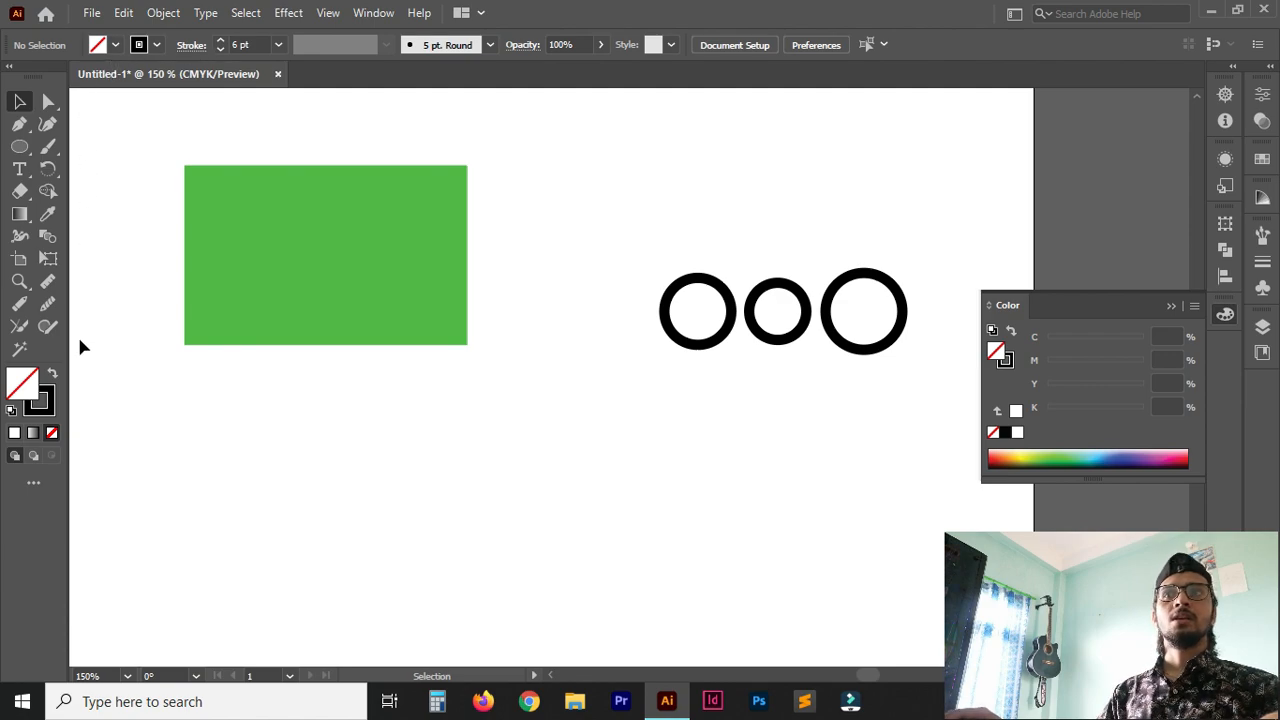
{"action": "left_click", "coordinate": [697, 316]}
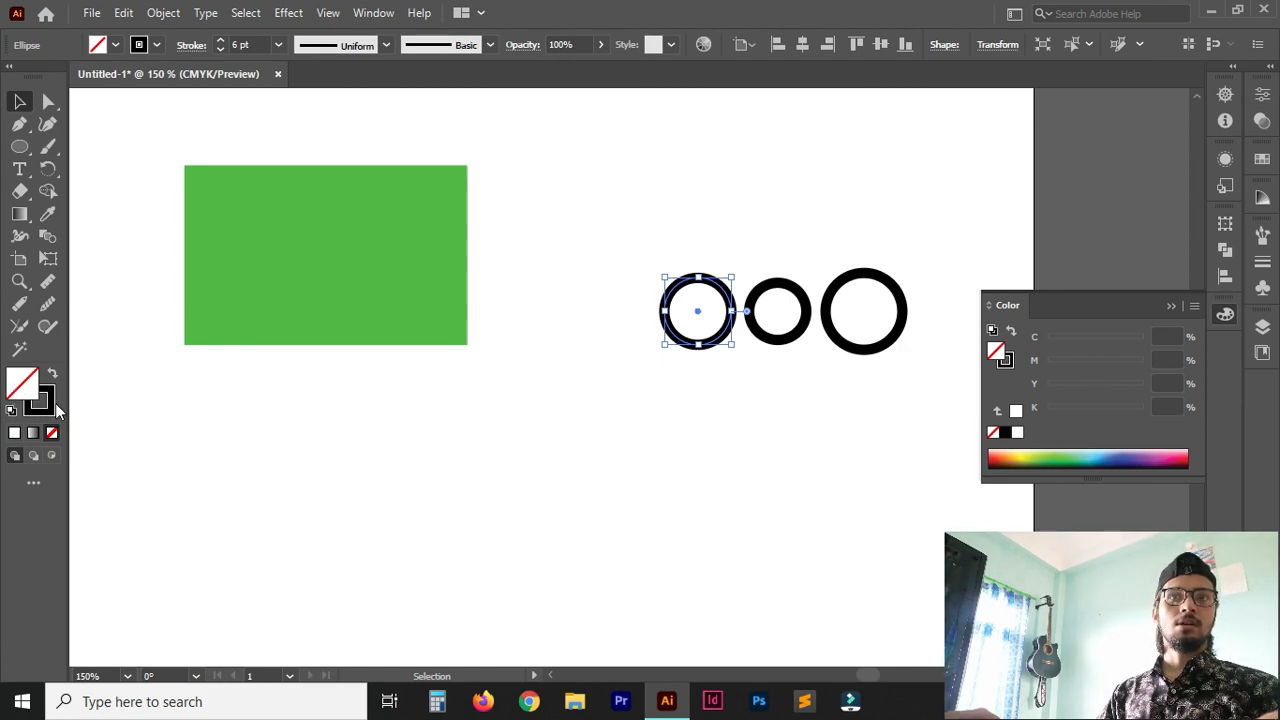
{"action": "left_click", "coordinate": [44, 398]}
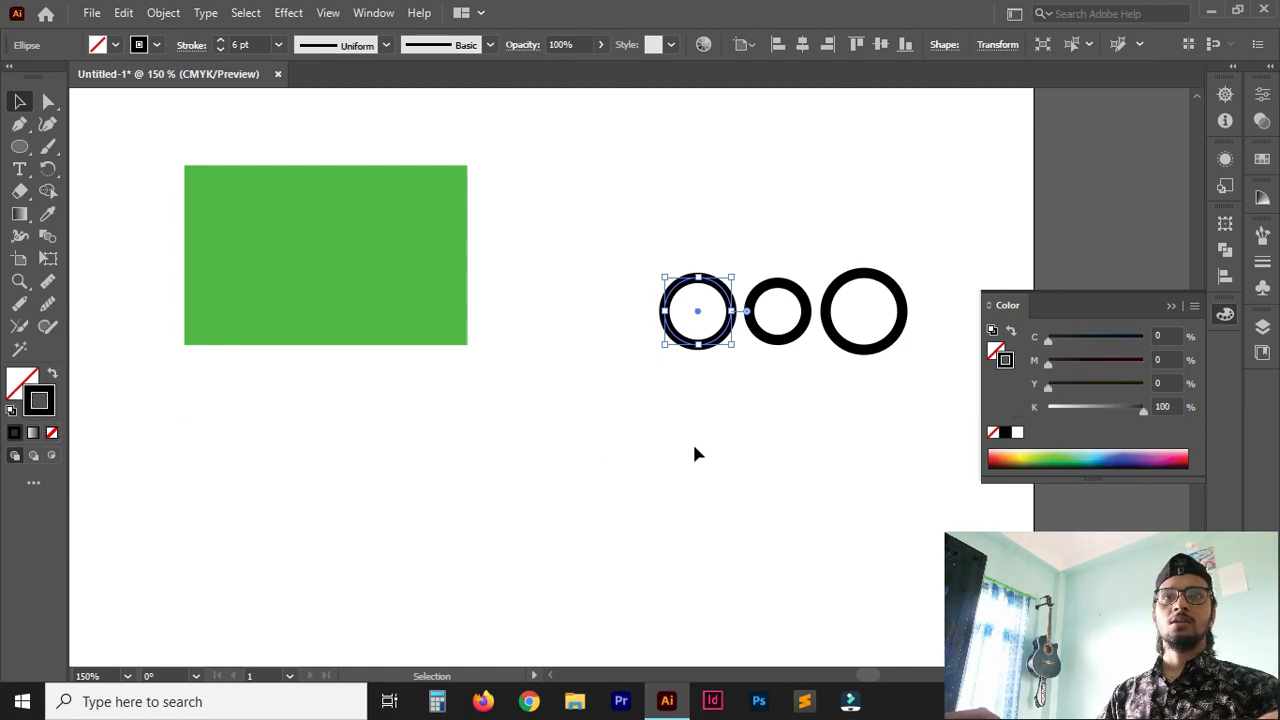
{"action": "double_click", "coordinate": [31, 410]}
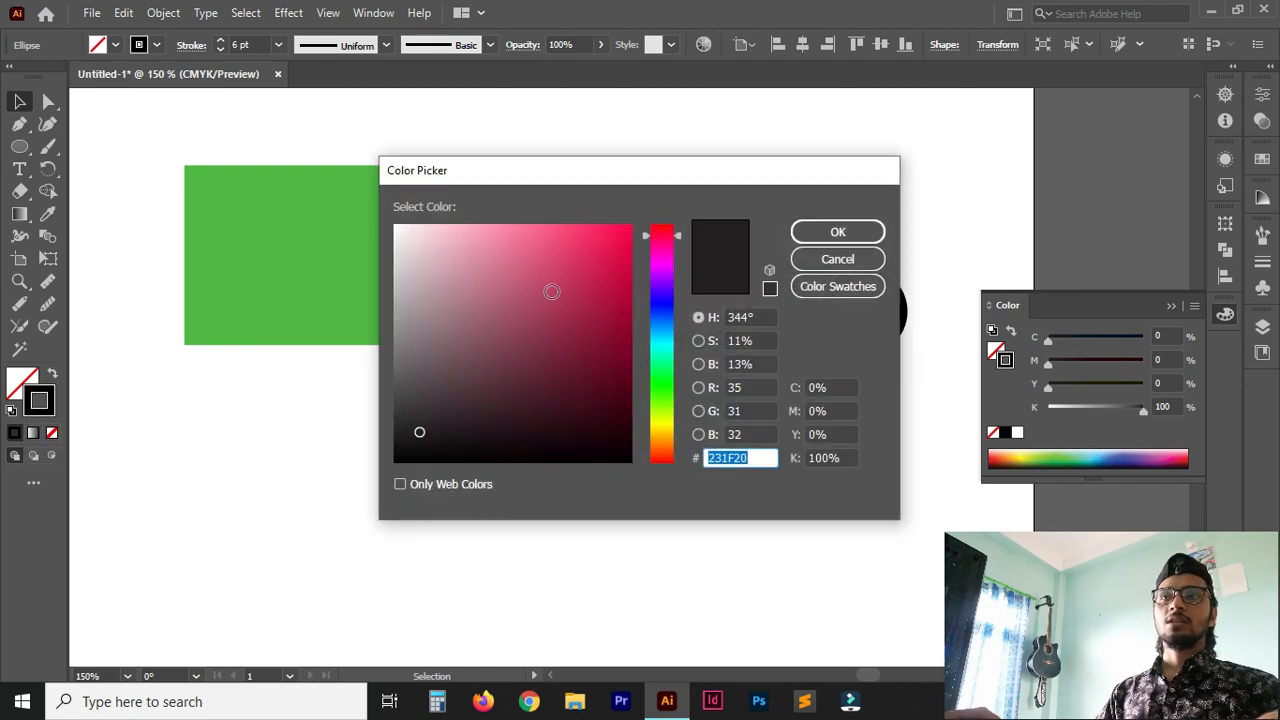
{"action": "left_click_drag", "start_coordinate": [620, 283], "coordinate": [612, 251]}
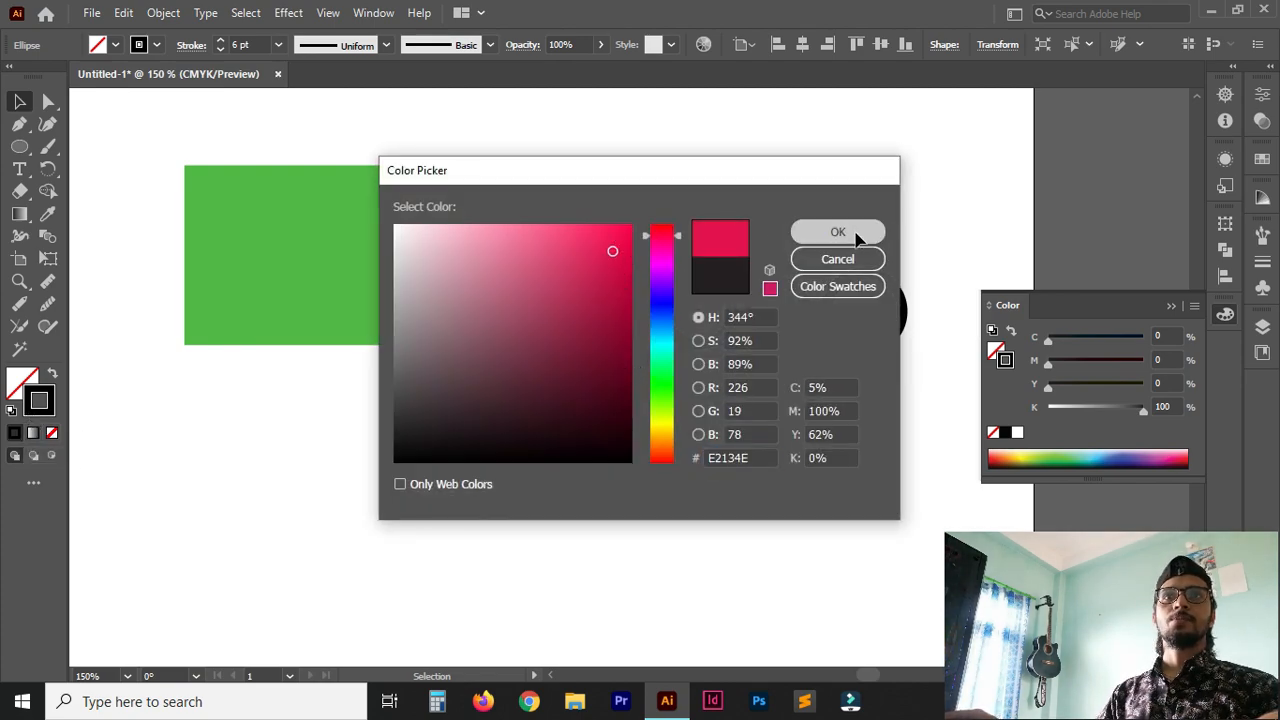
{"action": "left_click", "coordinate": [855, 231]}
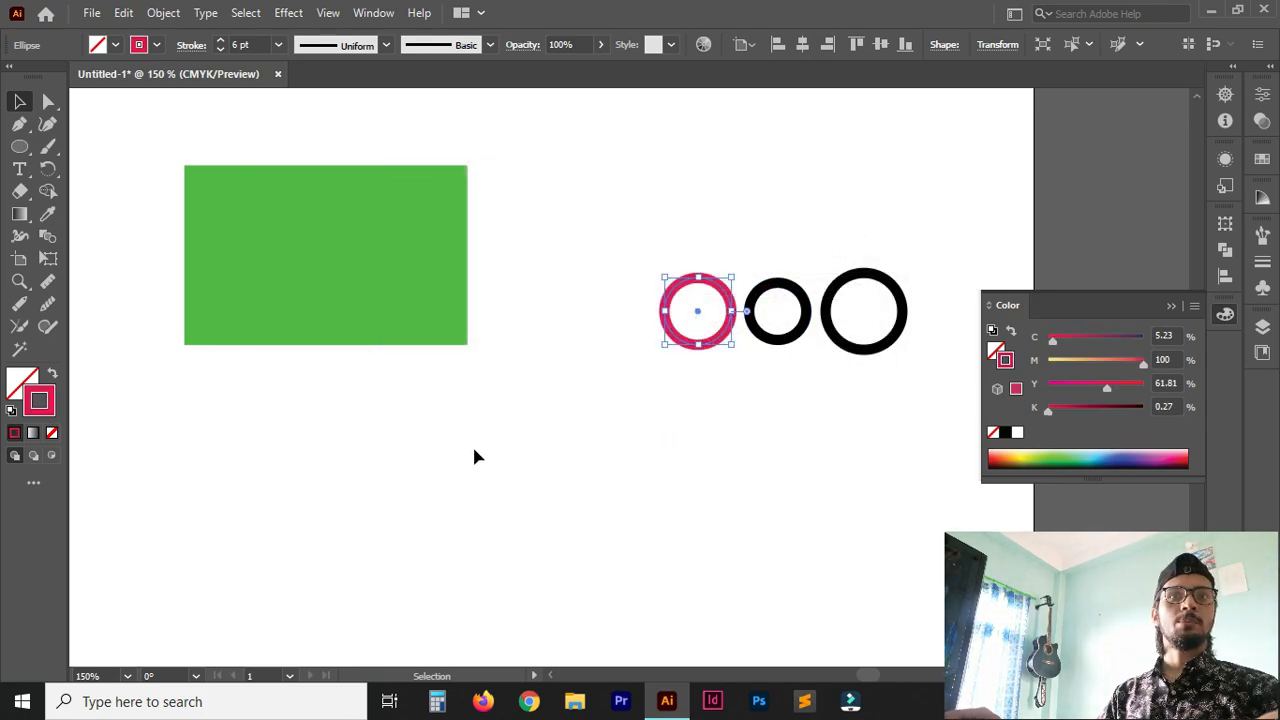
Swap the left circle's fill and stroke, swap them back and deselect the circle.
{"action": "left_click", "coordinate": [56, 374]}
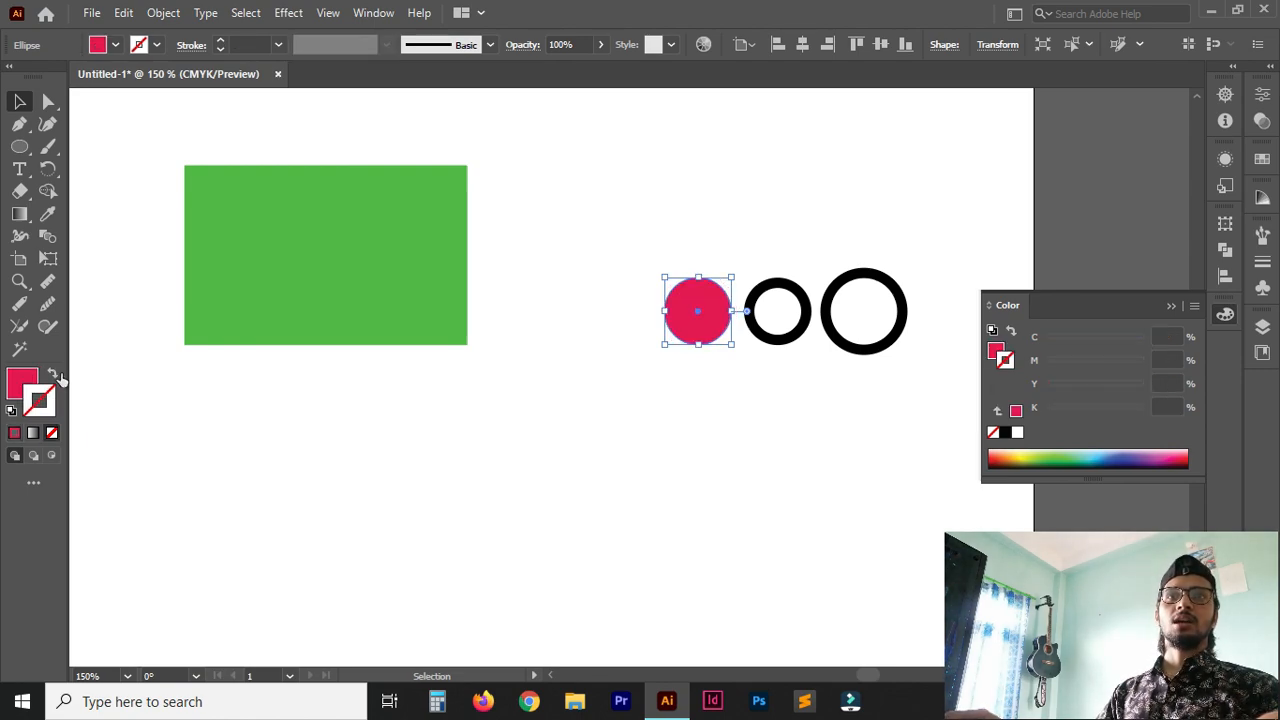
{"action": "left_click", "coordinate": [57, 374]}
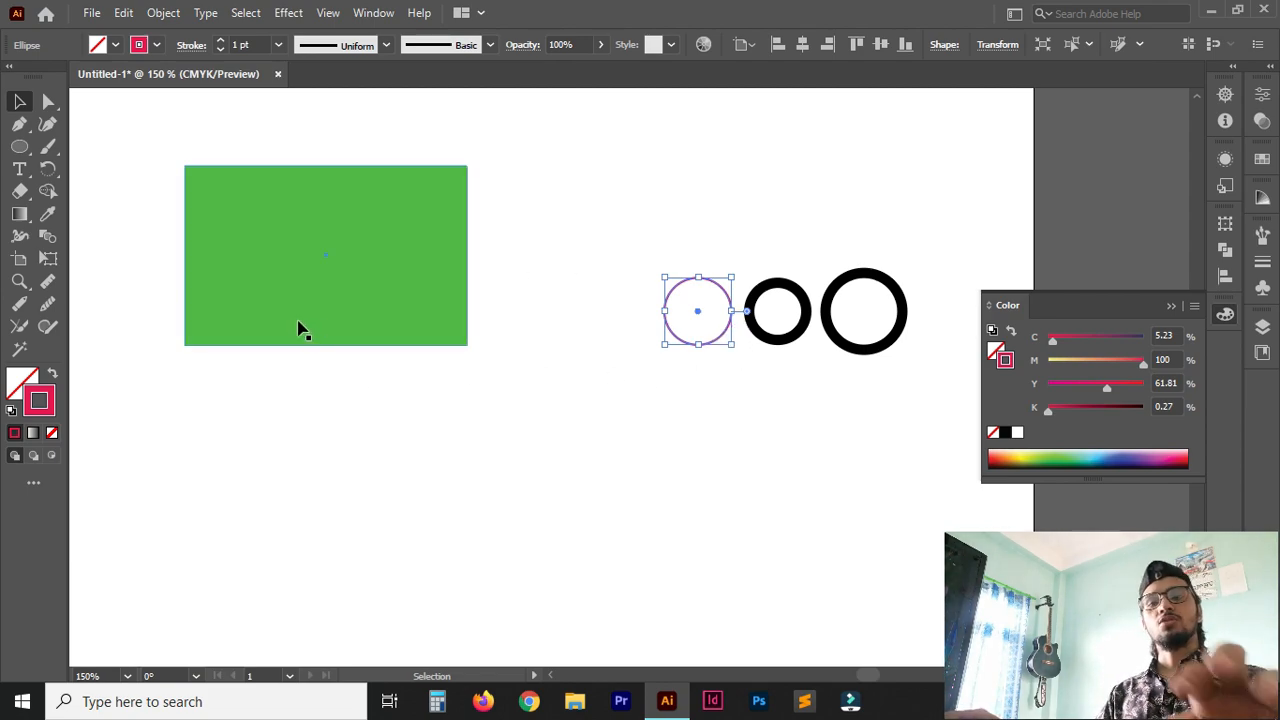
{"action": "left_click", "coordinate": [177, 480]}
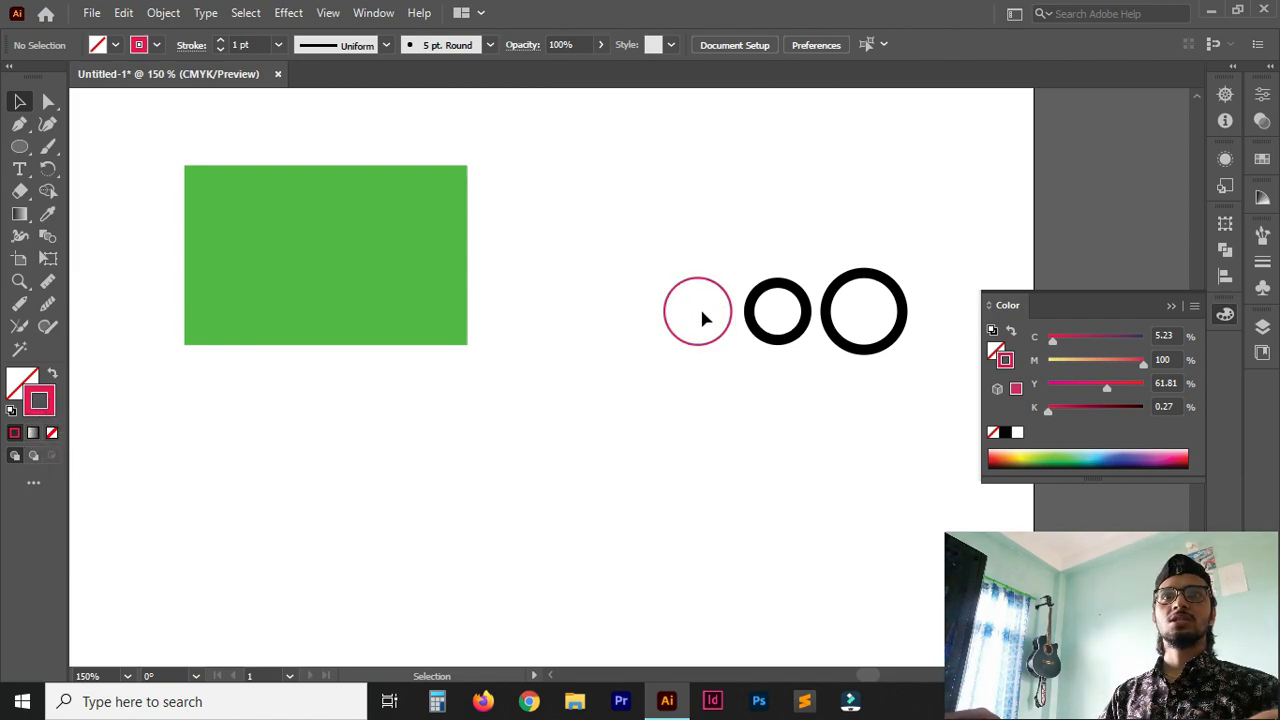
With nothing selected, enable a solid fill and set the default fill colour to the dark maroon 2D121B.
{"action": "left_click", "coordinate": [17, 385]}
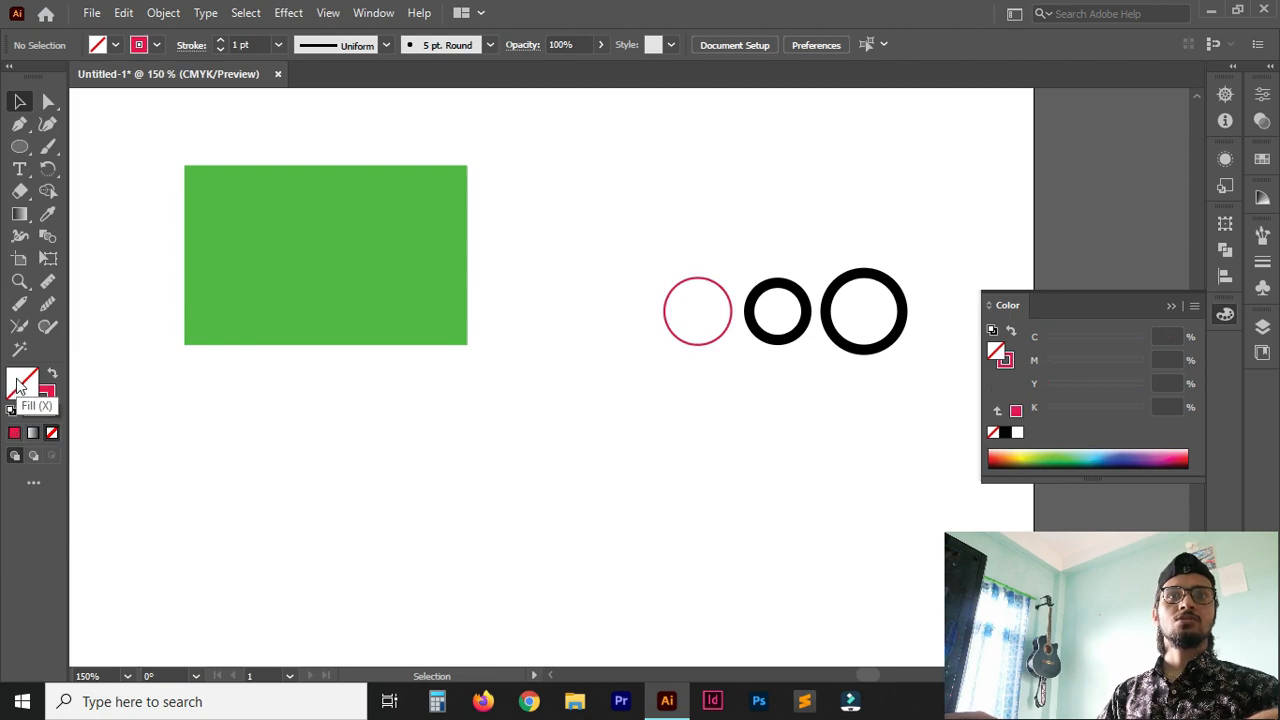
{"action": "left_click", "coordinate": [15, 434]}
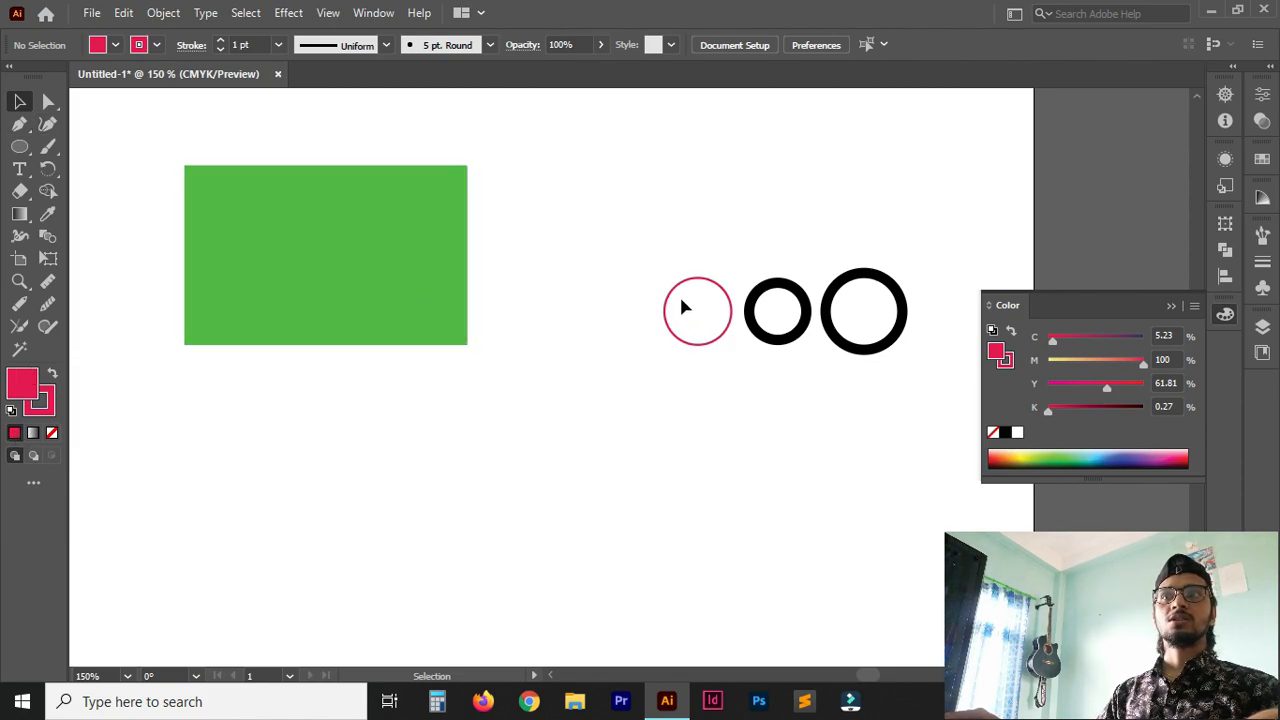
{"action": "double_click", "coordinate": [25, 382]}
{"action": "left_click", "coordinate": [592, 334]}
{"action": "left_click", "coordinate": [537, 421]}
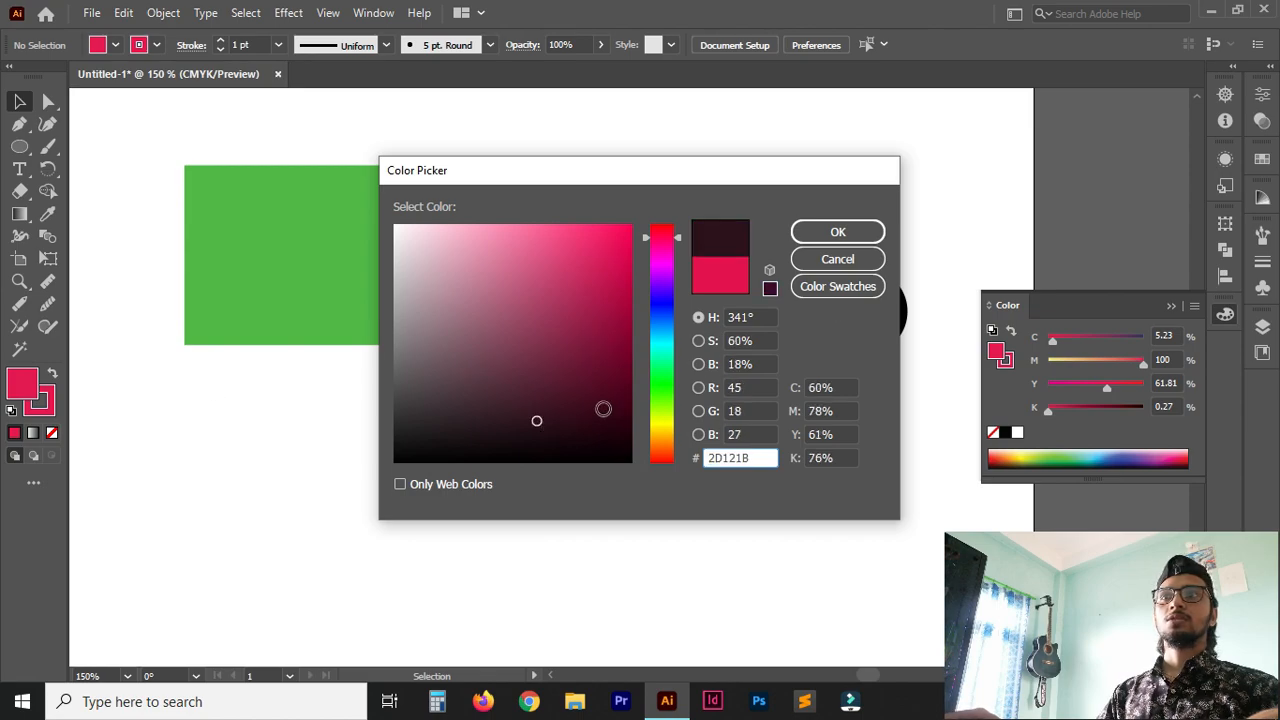
{"action": "left_click", "coordinate": [838, 232]}
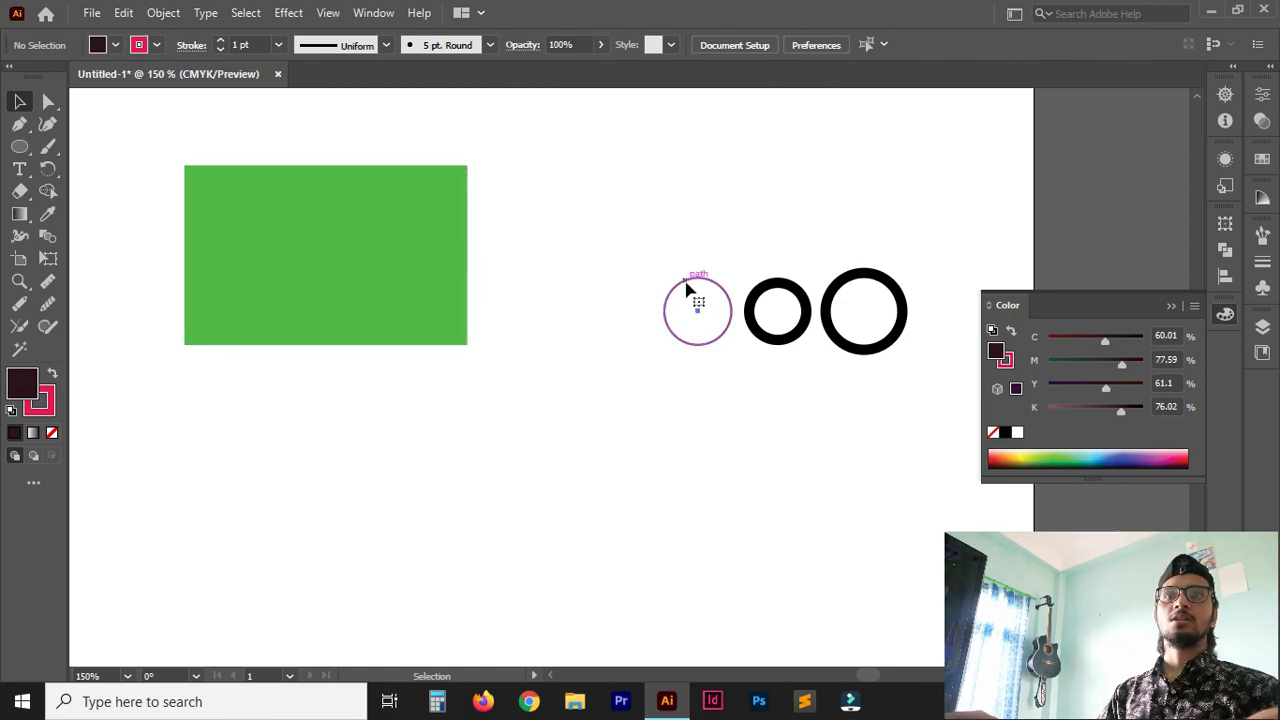
Fill the left circle with the cyan 17D4E2 and deselect it.
{"action": "left_click", "coordinate": [686, 289]}
{"action": "double_click", "coordinate": [22, 383]}
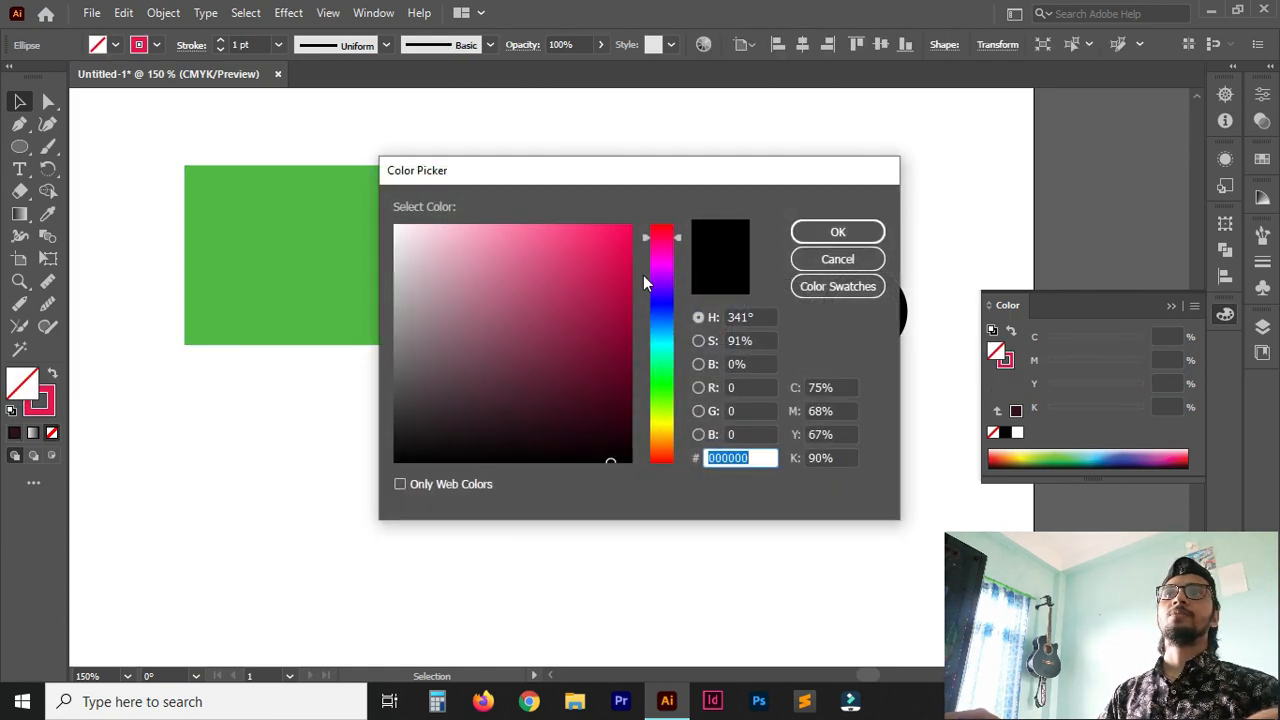
{"action": "left_click", "coordinate": [661, 335]}
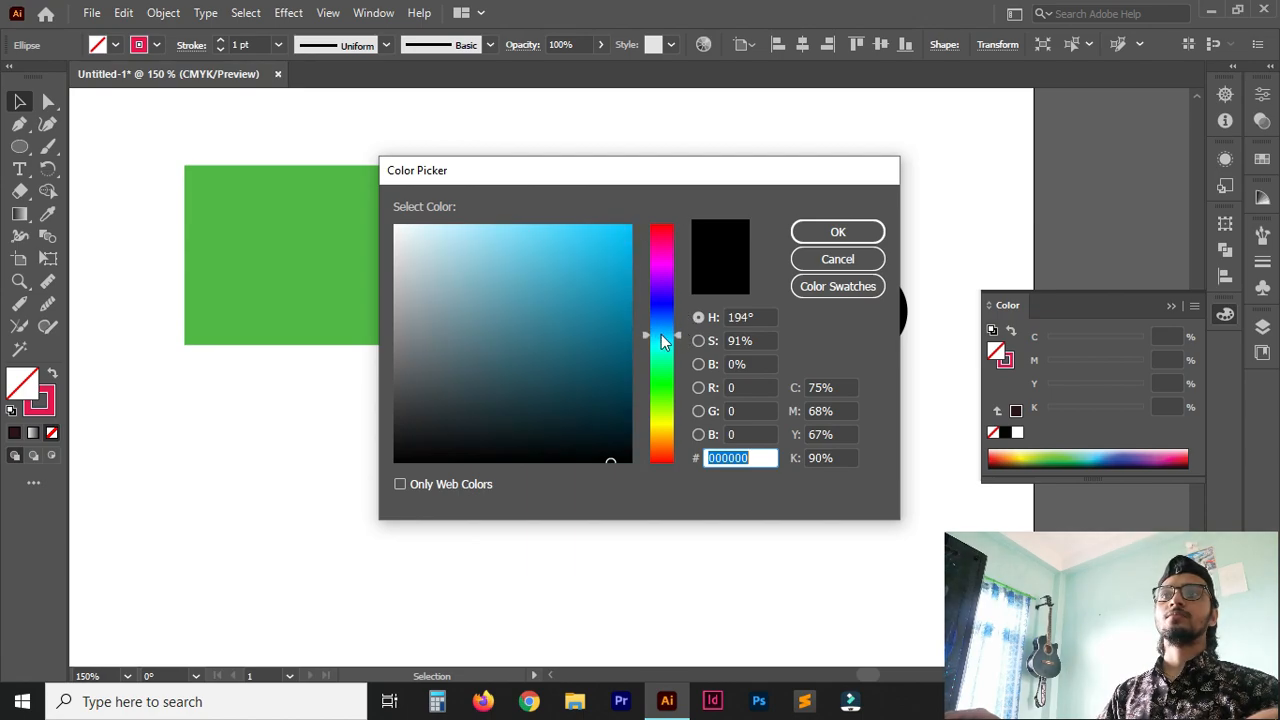
{"action": "left_click", "coordinate": [661, 340]}
{"action": "left_click", "coordinate": [607, 251]}
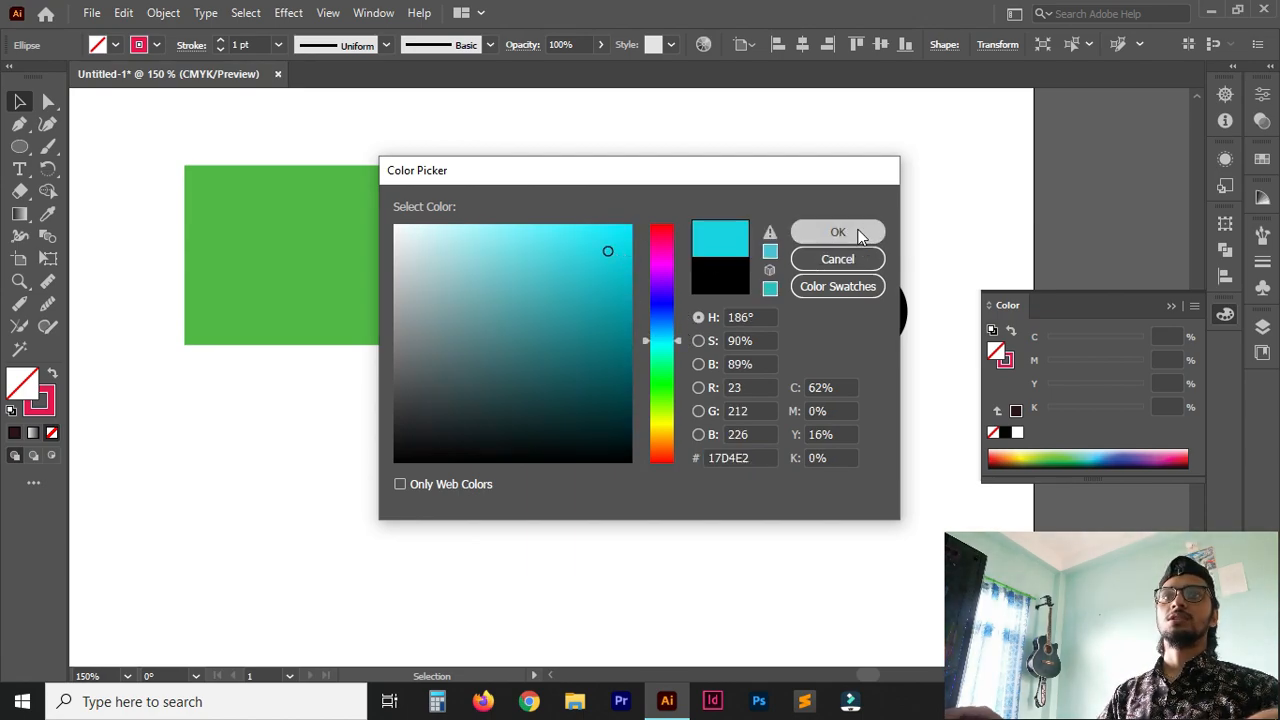
{"action": "left_click", "coordinate": [836, 231]}
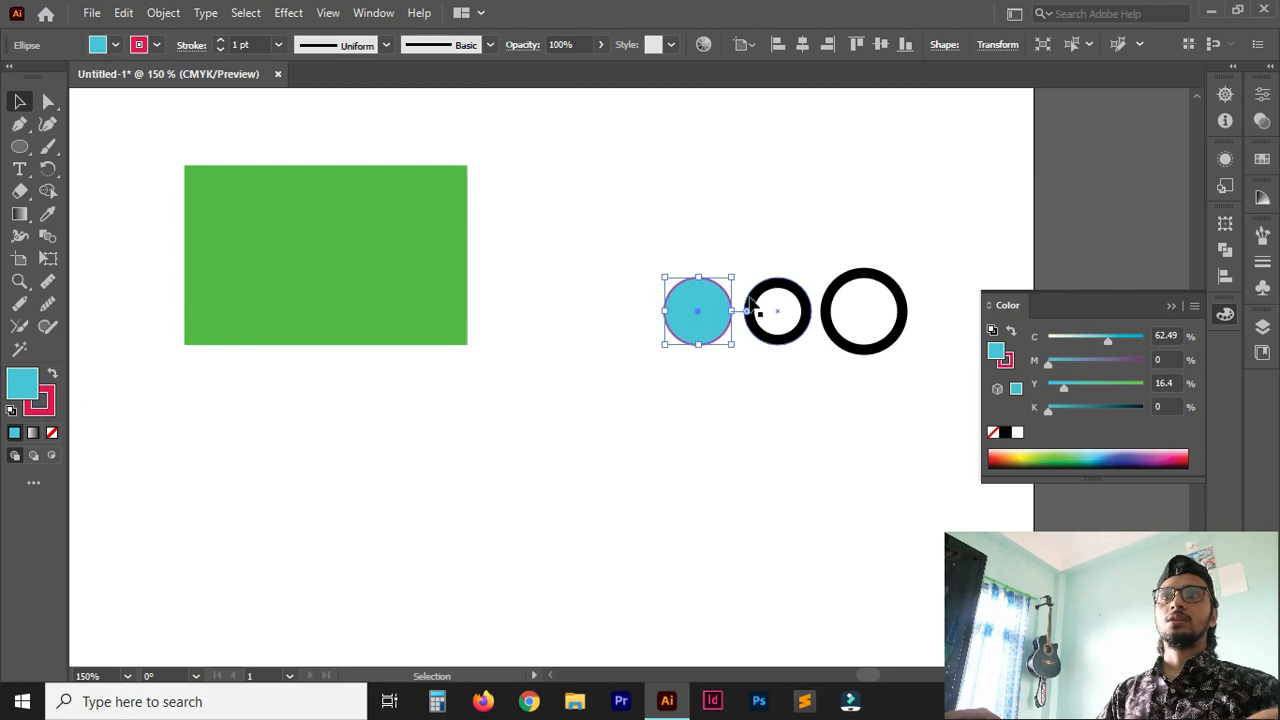
{"action": "left_click", "coordinate": [776, 427]}
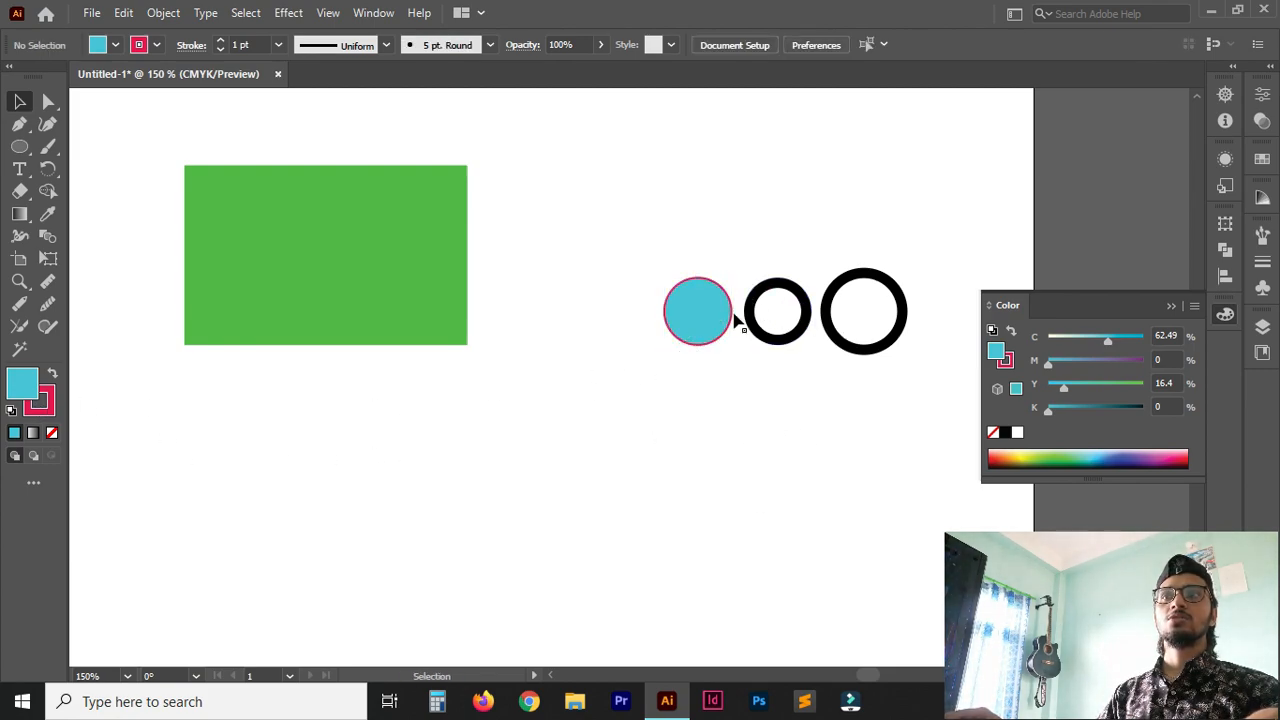
Remove the cyan circle's stroke, restore its pinkish-red colour, and switch the active attribute to fill and back to stroke.
{"action": "left_click", "coordinate": [704, 332]}
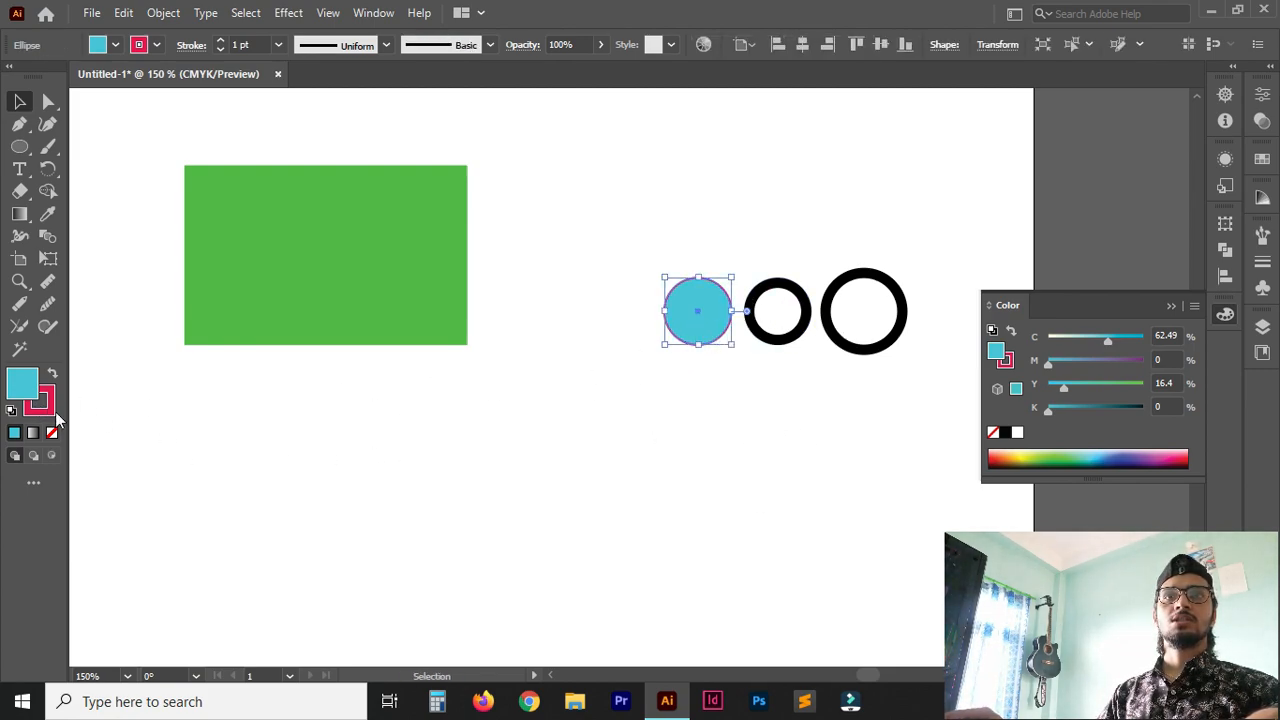
{"action": "left_click", "coordinate": [52, 412]}
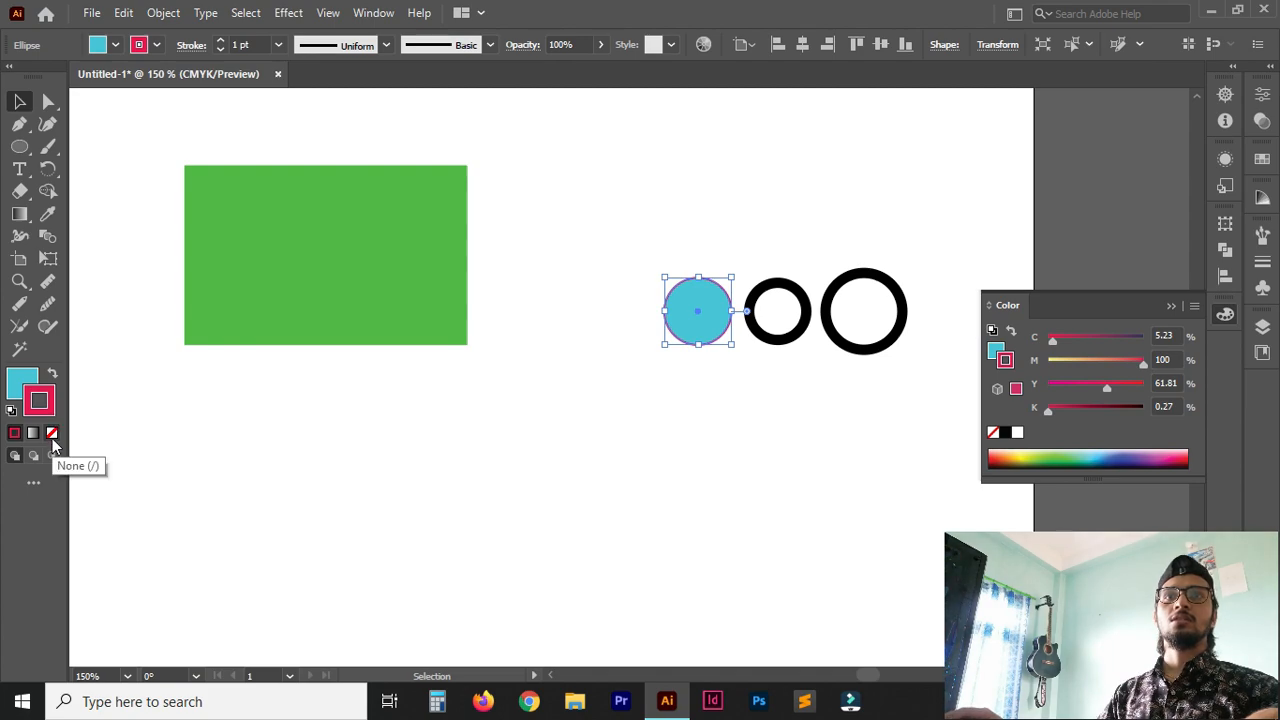
{"action": "left_click", "coordinate": [52, 434]}
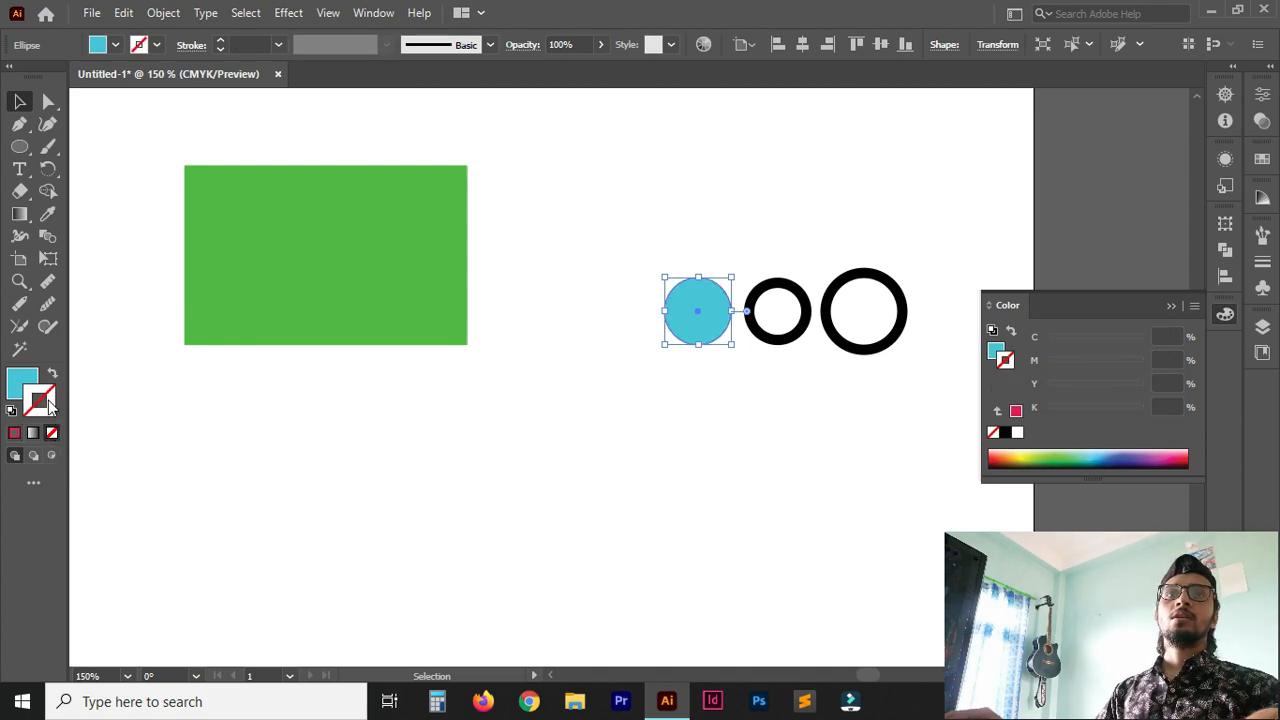
{"action": "left_click", "coordinate": [17, 434]}
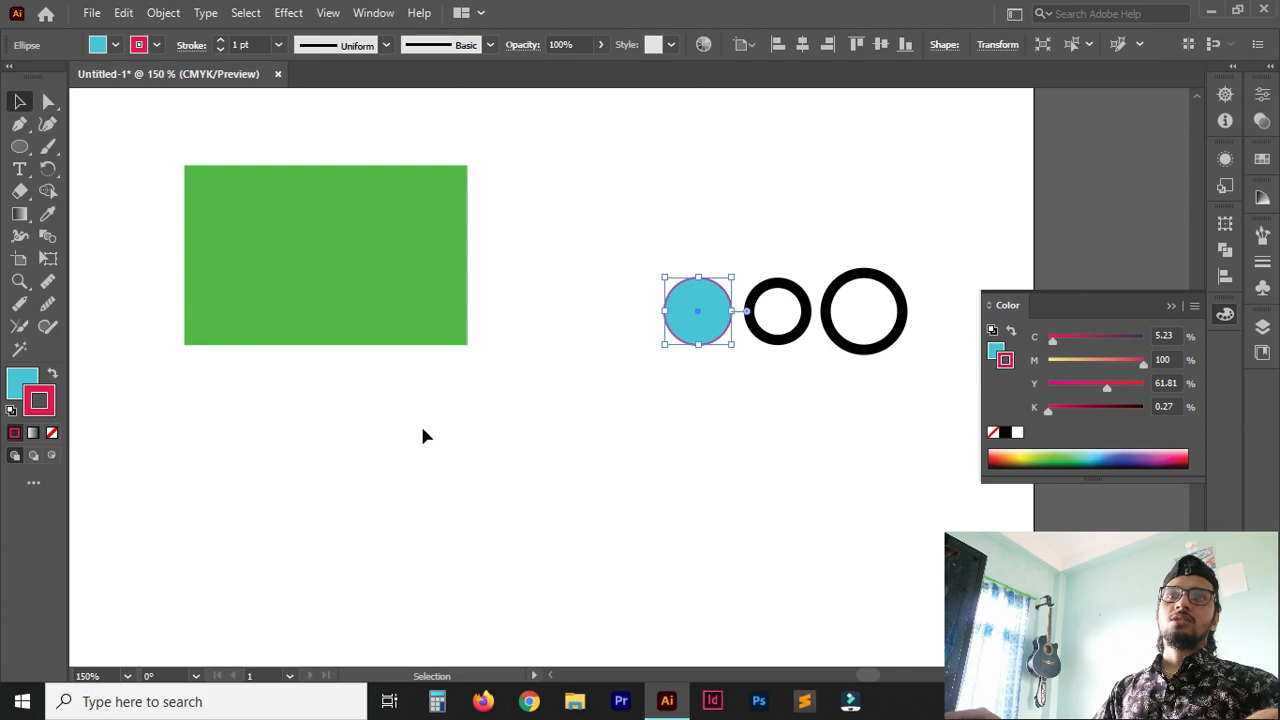
{"action": "left_click", "coordinate": [14, 385]}
{"action": "key", "text": "x"}
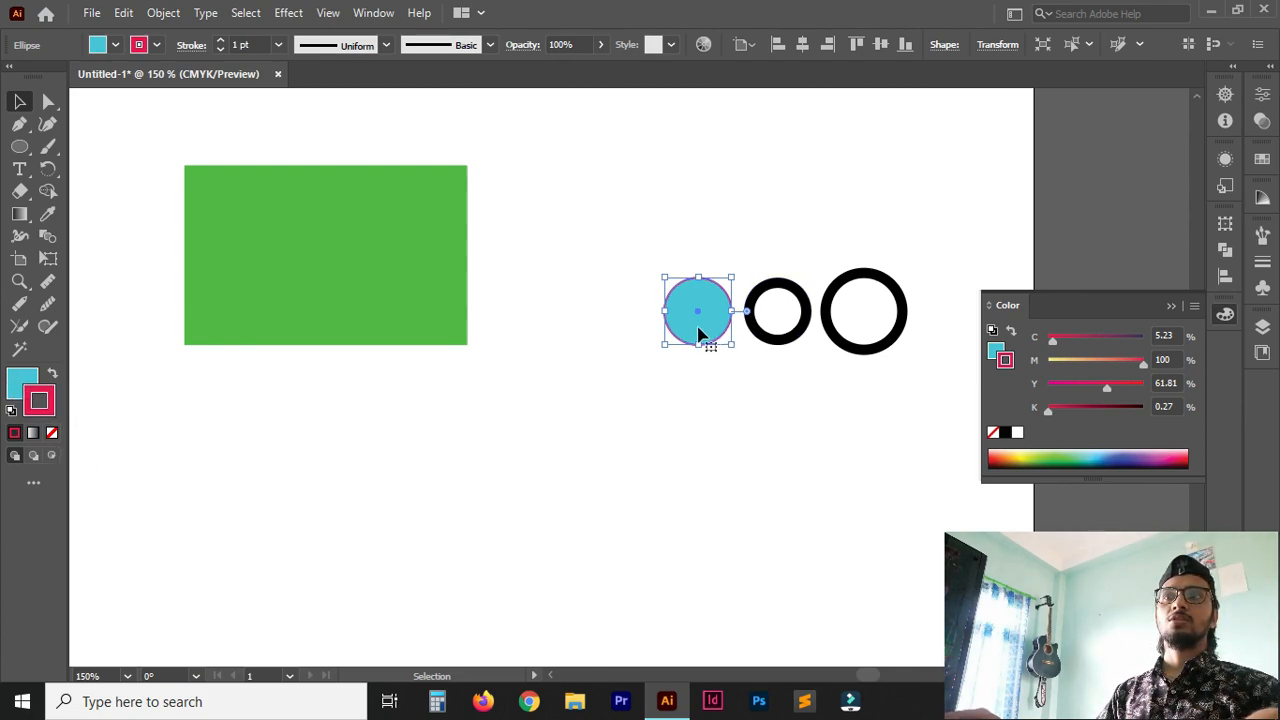
Swap the cyan circle's fill and stroke colours, deselect it, and toggle the default colours back and forth.
{"action": "left_click", "coordinate": [740, 330]}
{"action": "left_click", "coordinate": [706, 333]}
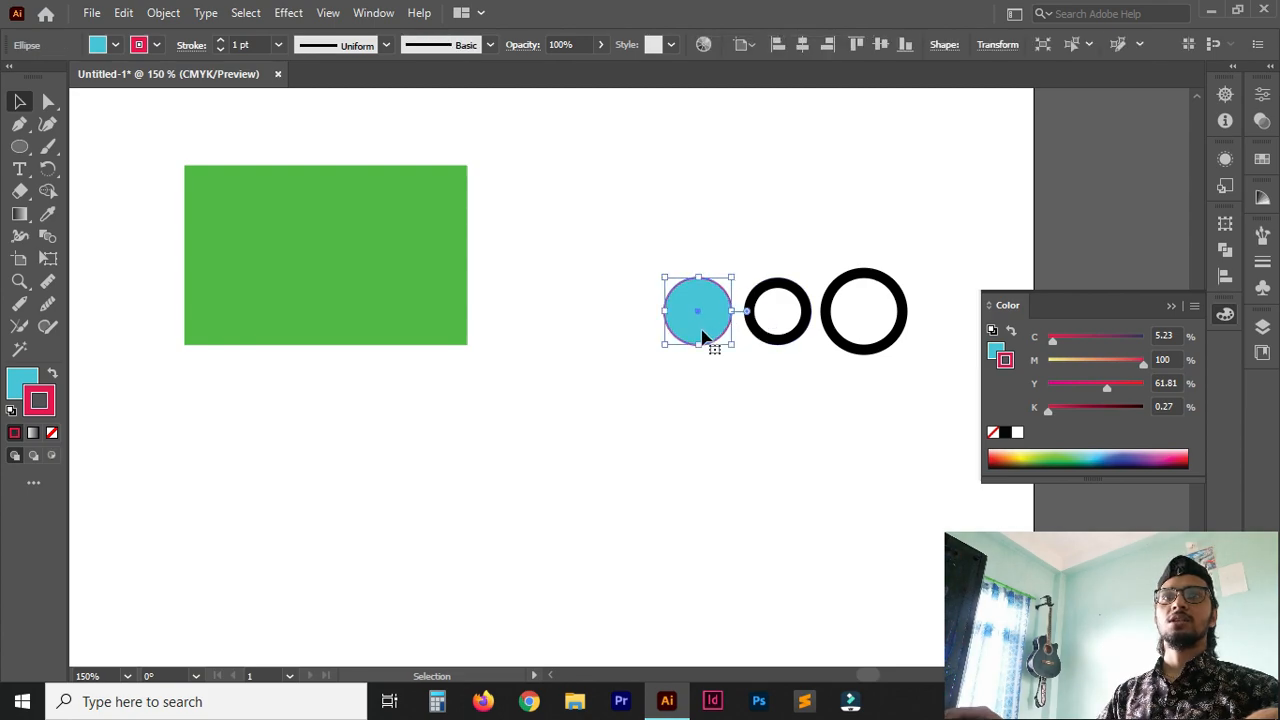
{"action": "left_click", "coordinate": [54, 376]}
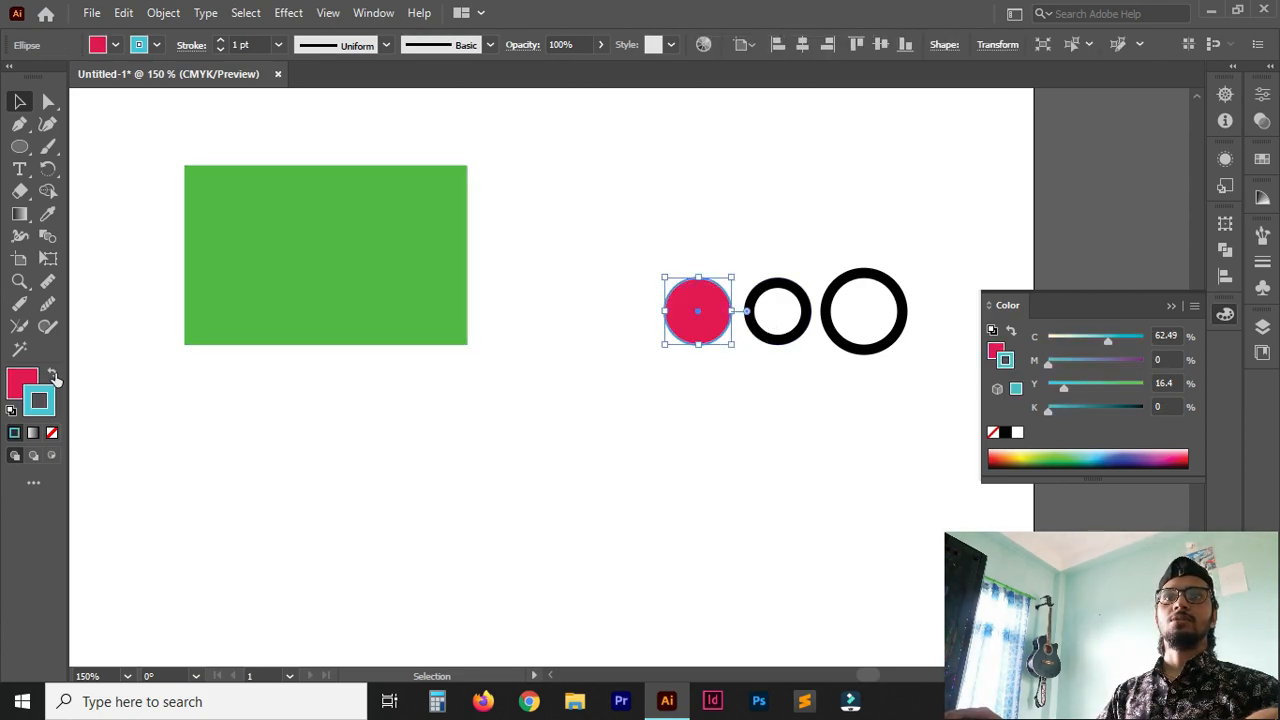
{"action": "left_click", "coordinate": [281, 486]}
{"action": "left_click", "coordinate": [54, 377]}
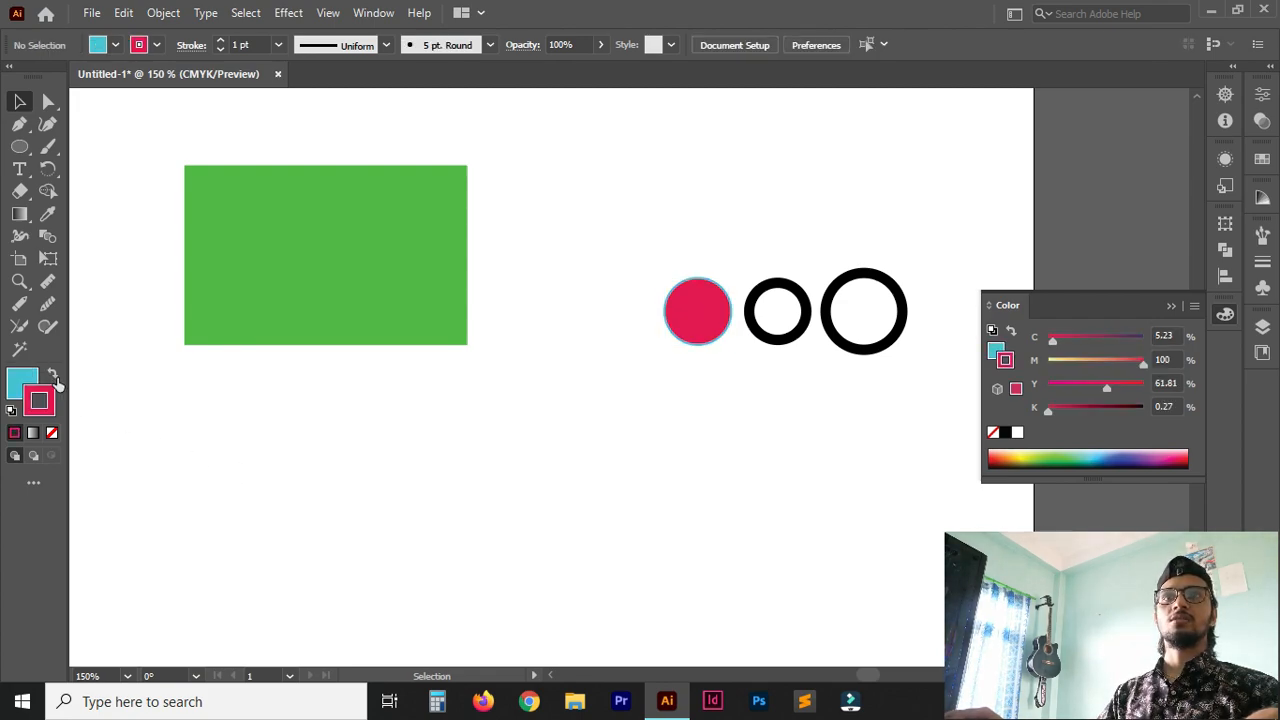
{"action": "left_click", "coordinate": [54, 376]}
Swap the left circle's fill and stroke repeatedly, ending on a cyan fill with a pinkish-red stroke, and deselect it.
{"action": "left_click", "coordinate": [697, 333]}
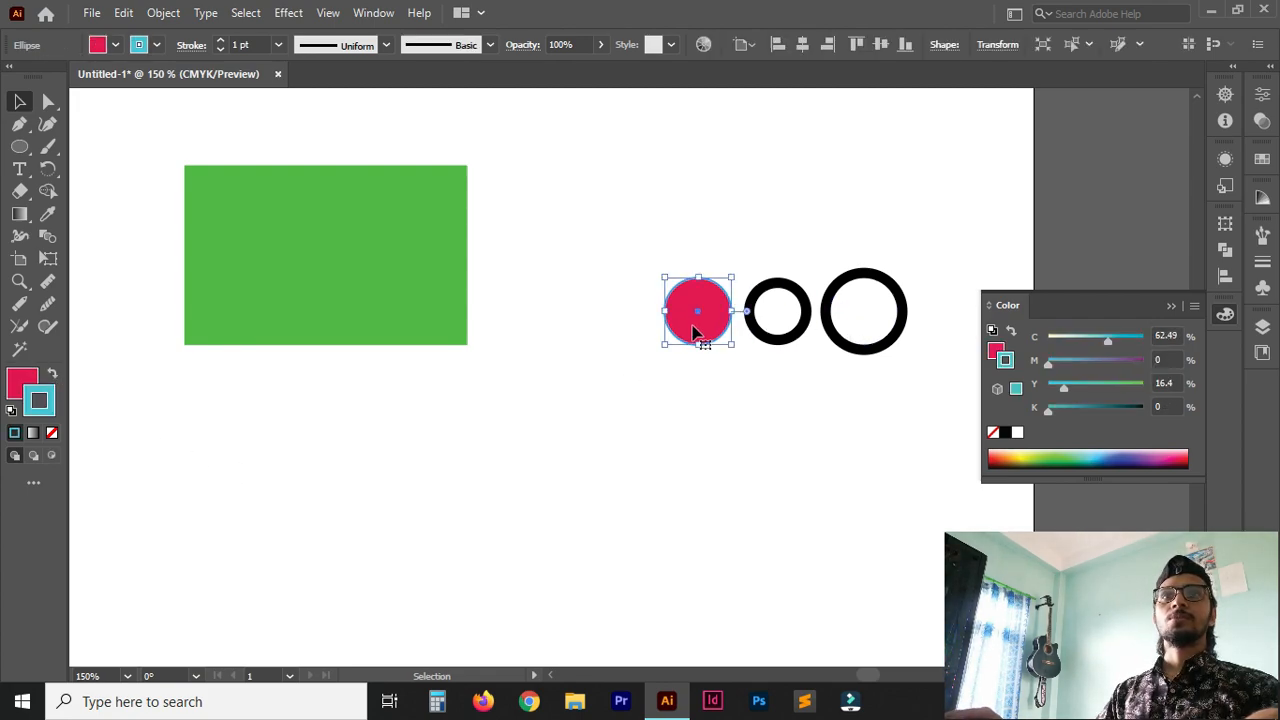
{"action": "left_click", "coordinate": [54, 376]}
{"action": "left_click", "coordinate": [54, 376]}
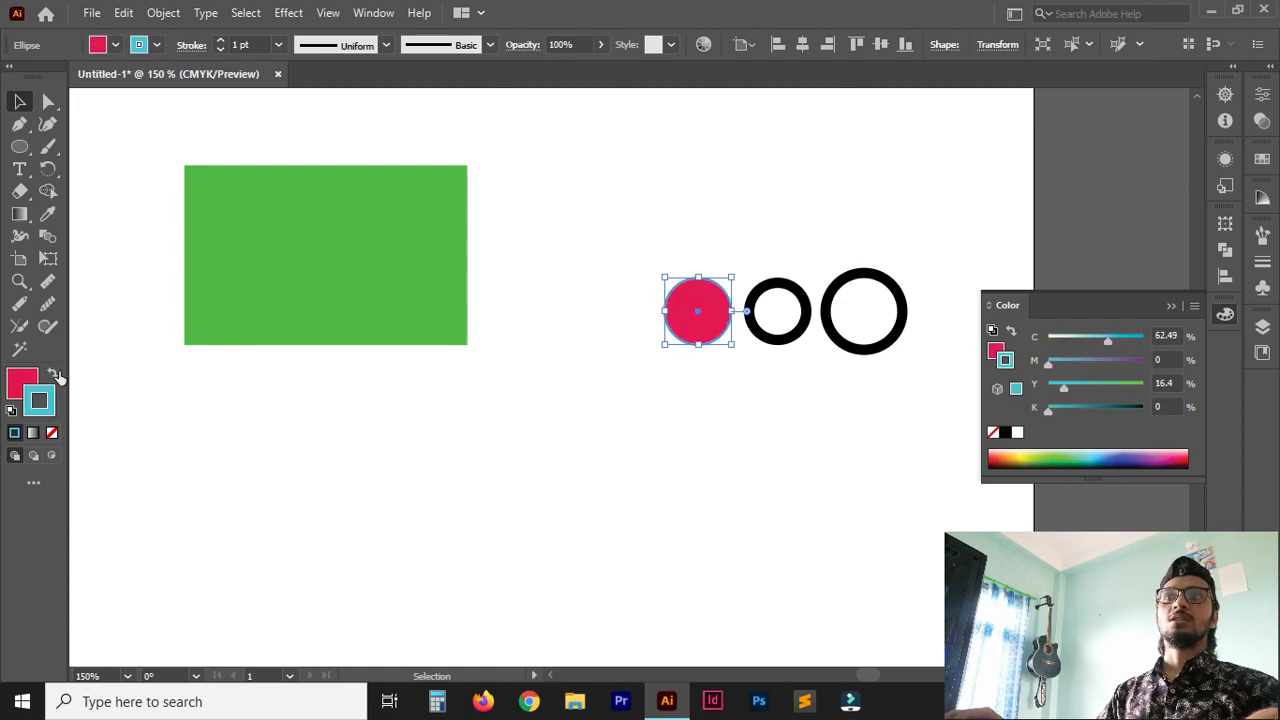
{"action": "left_click", "coordinate": [55, 376]}
{"action": "left_click", "coordinate": [208, 484]}
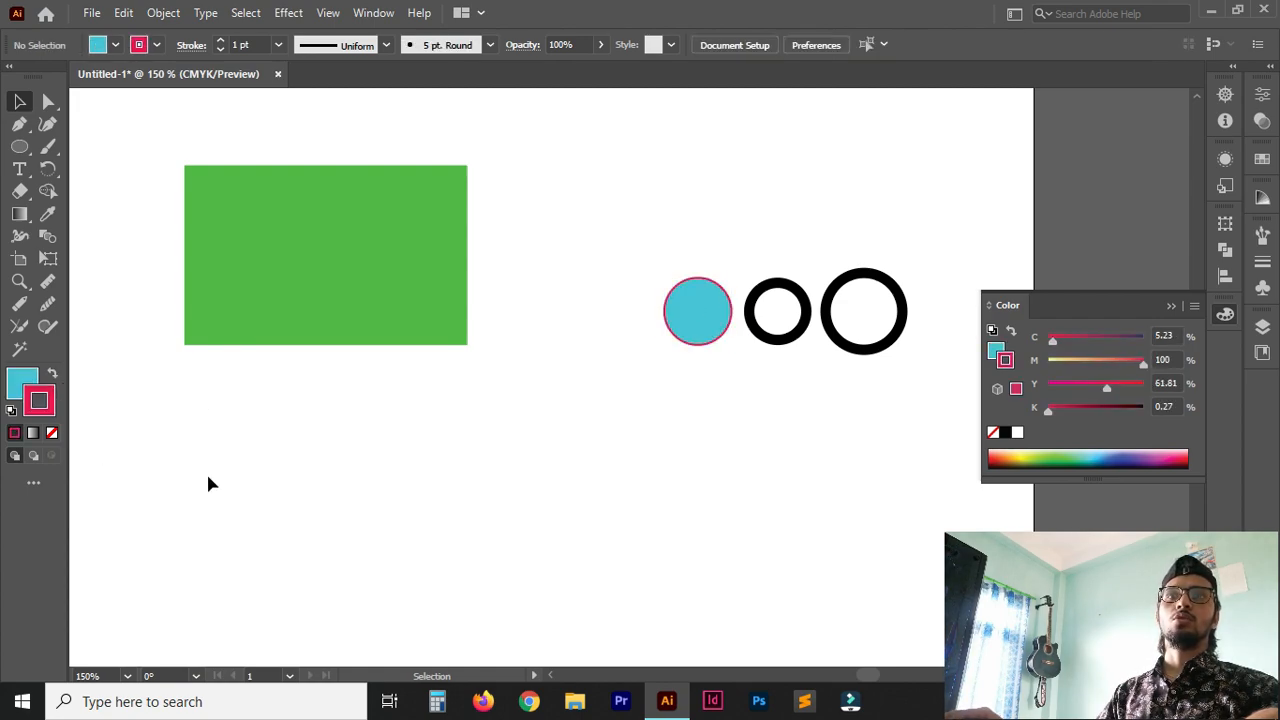
Remove the stroke from the cyan left circle and deselect it.
{"action": "left_click", "coordinate": [53, 438]}
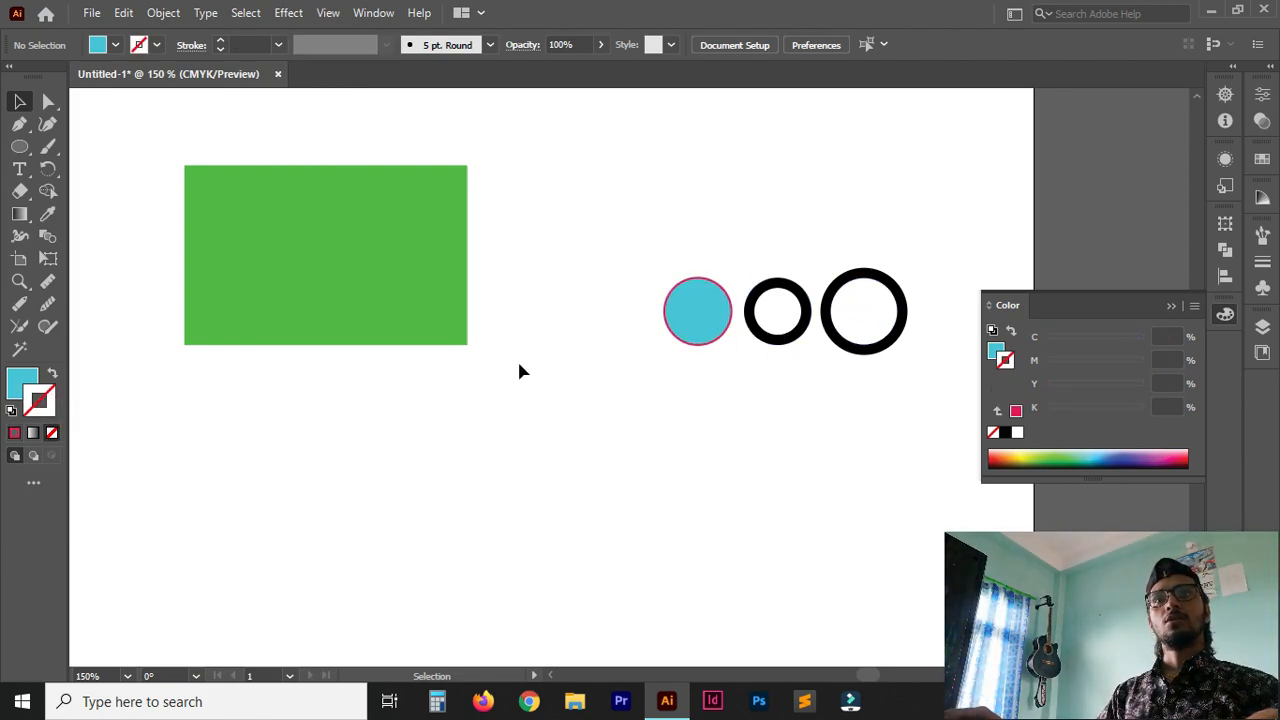
{"action": "left_click", "coordinate": [698, 318]}
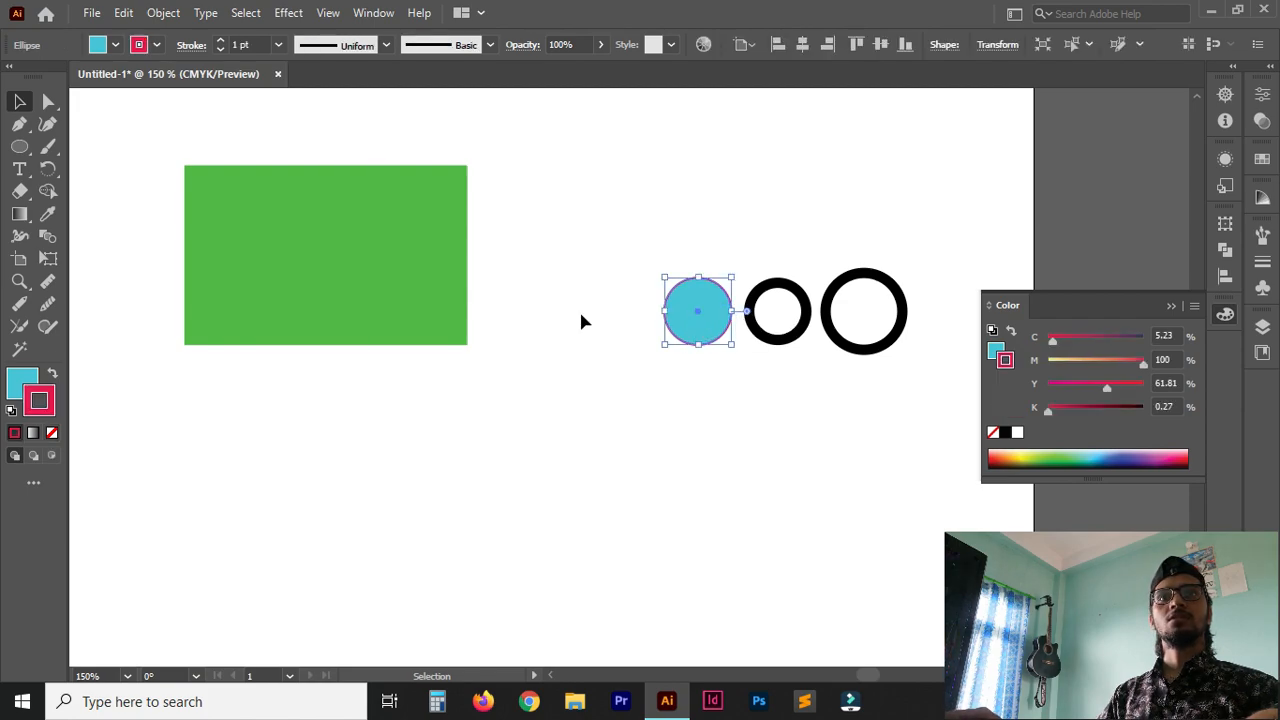
{"action": "left_click", "coordinate": [51, 432]}
{"action": "left_click", "coordinate": [742, 430]}
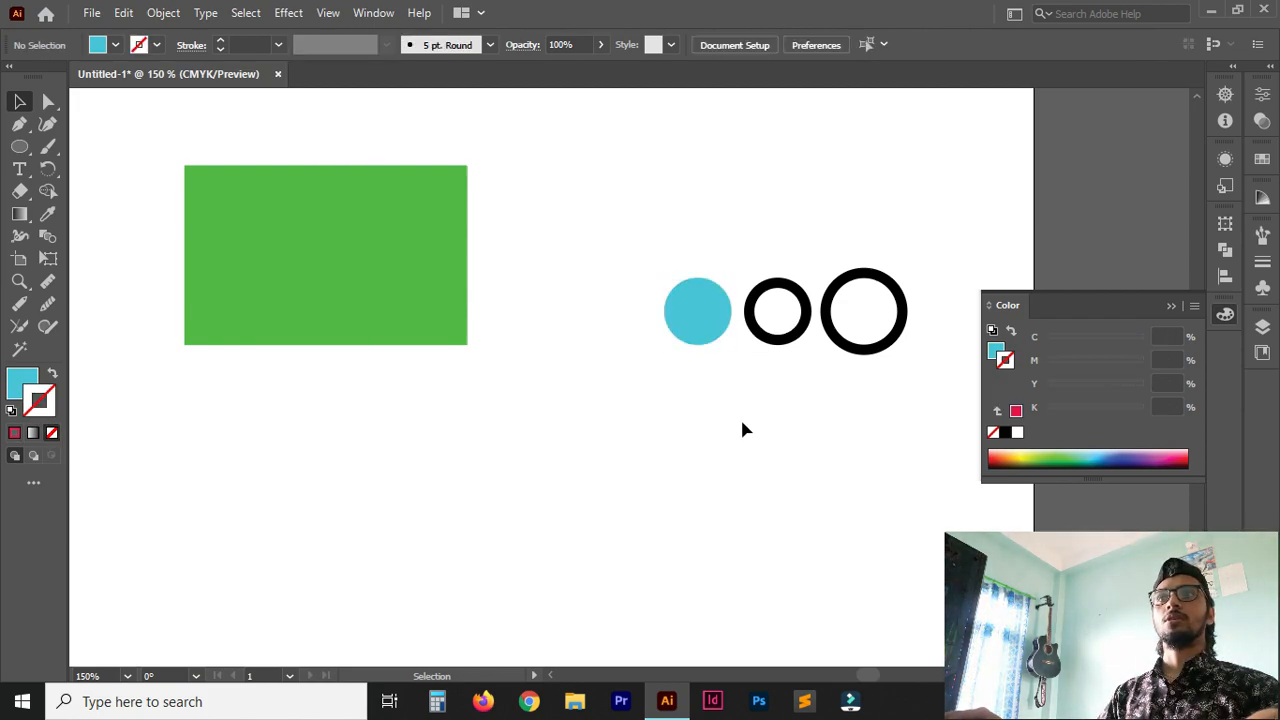
Give the middle circle a solid bright magenta fill with a 300° hue, and deselect it.
{"action": "left_click", "coordinate": [775, 340]}
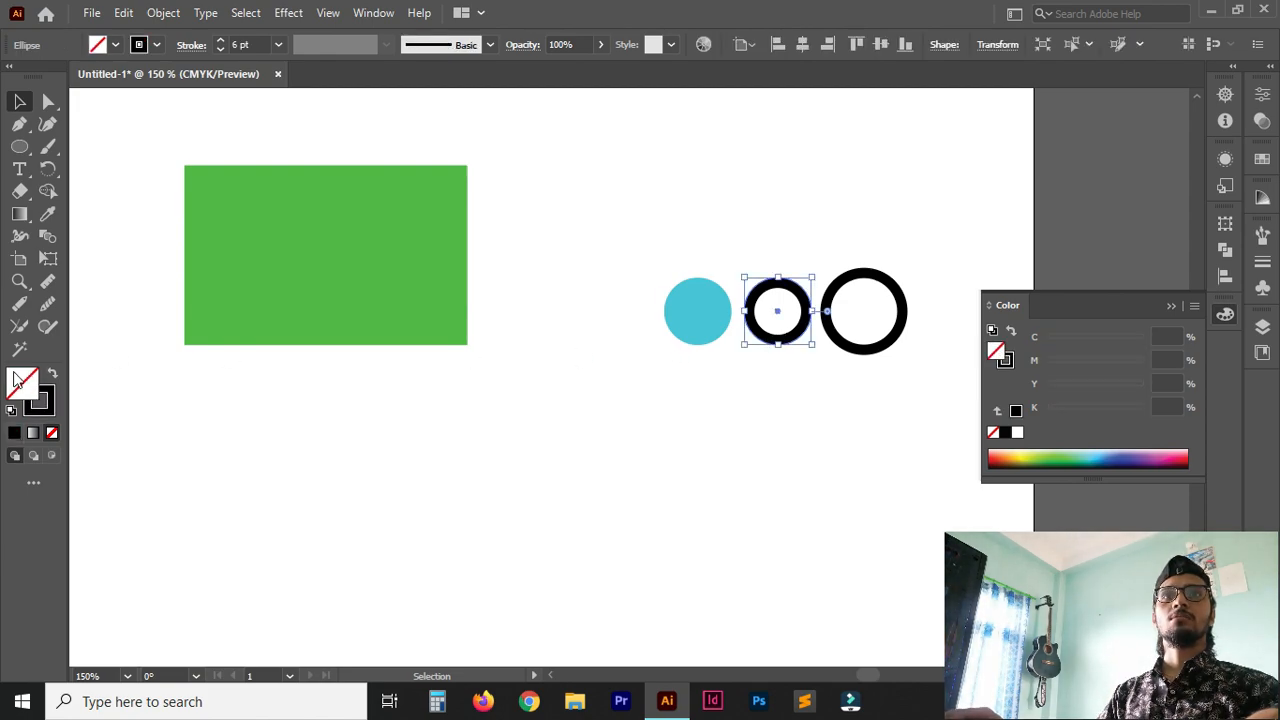
{"action": "left_click", "coordinate": [15, 430]}
{"action": "double_click", "coordinate": [34, 392]}
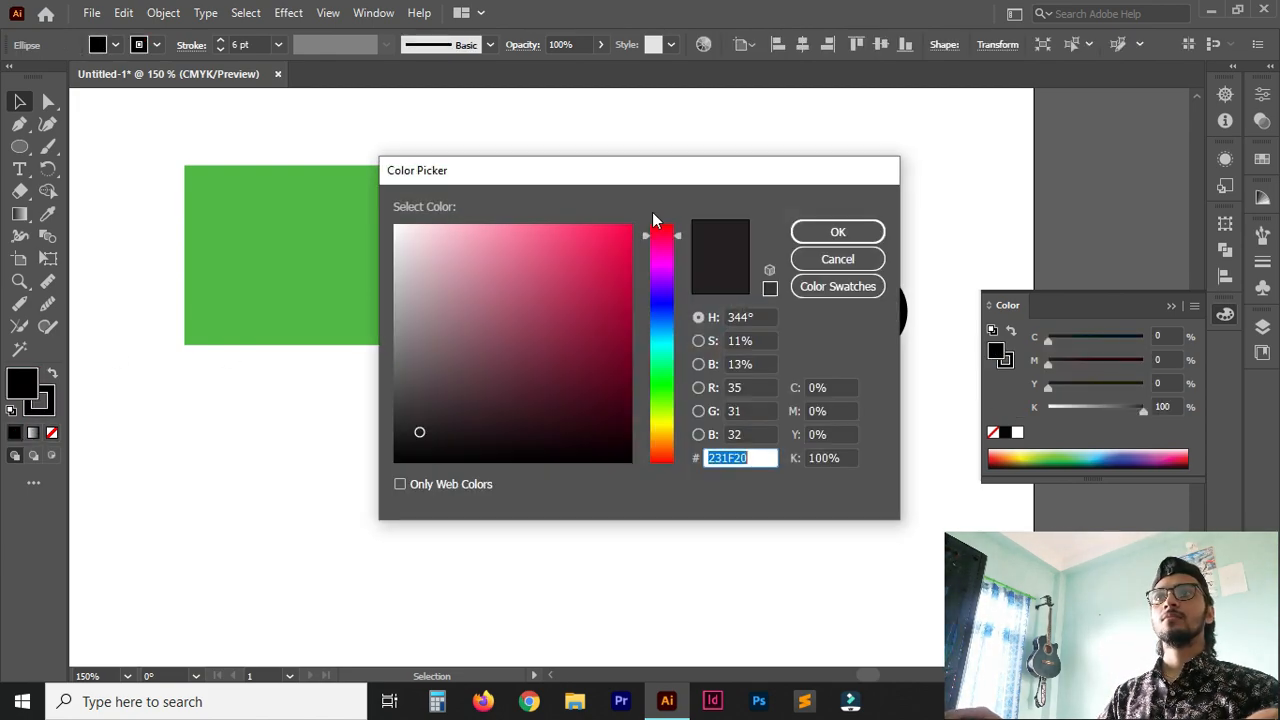
{"action": "left_click_drag", "start_coordinate": [648, 222], "coordinate": [655, 263]}
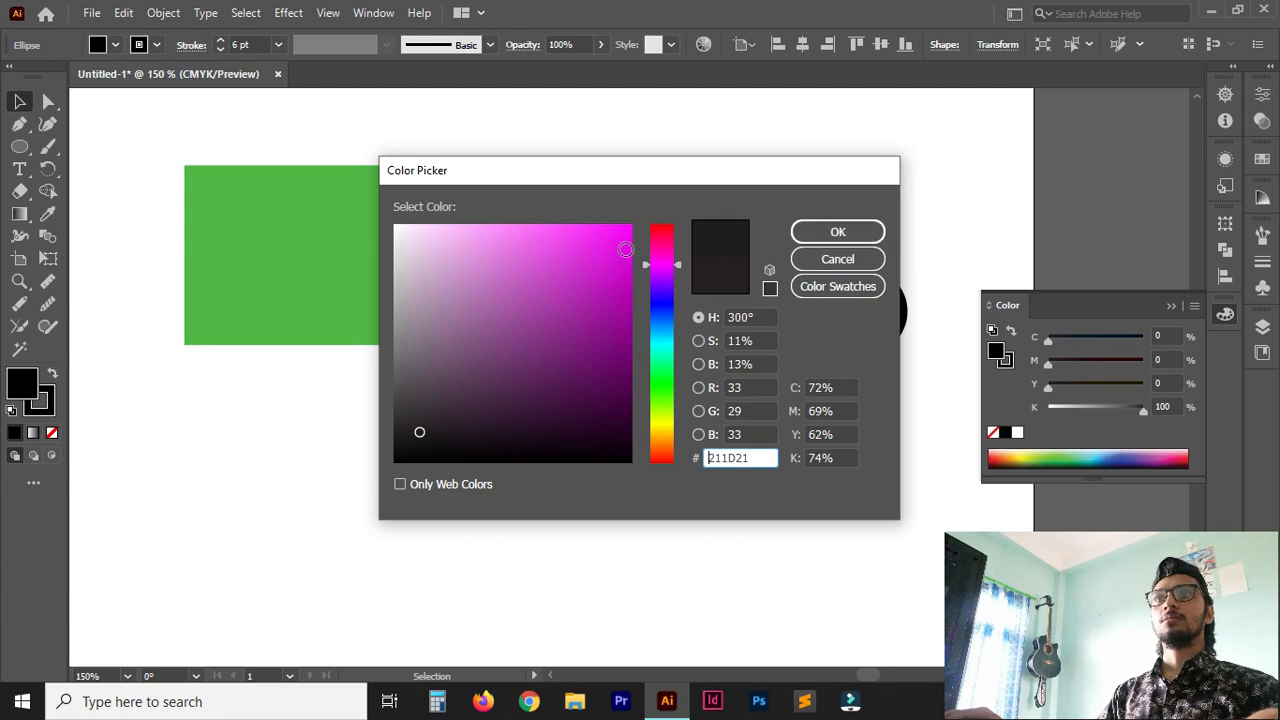
{"action": "left_click", "coordinate": [628, 236]}
{"action": "left_click", "coordinate": [836, 232]}
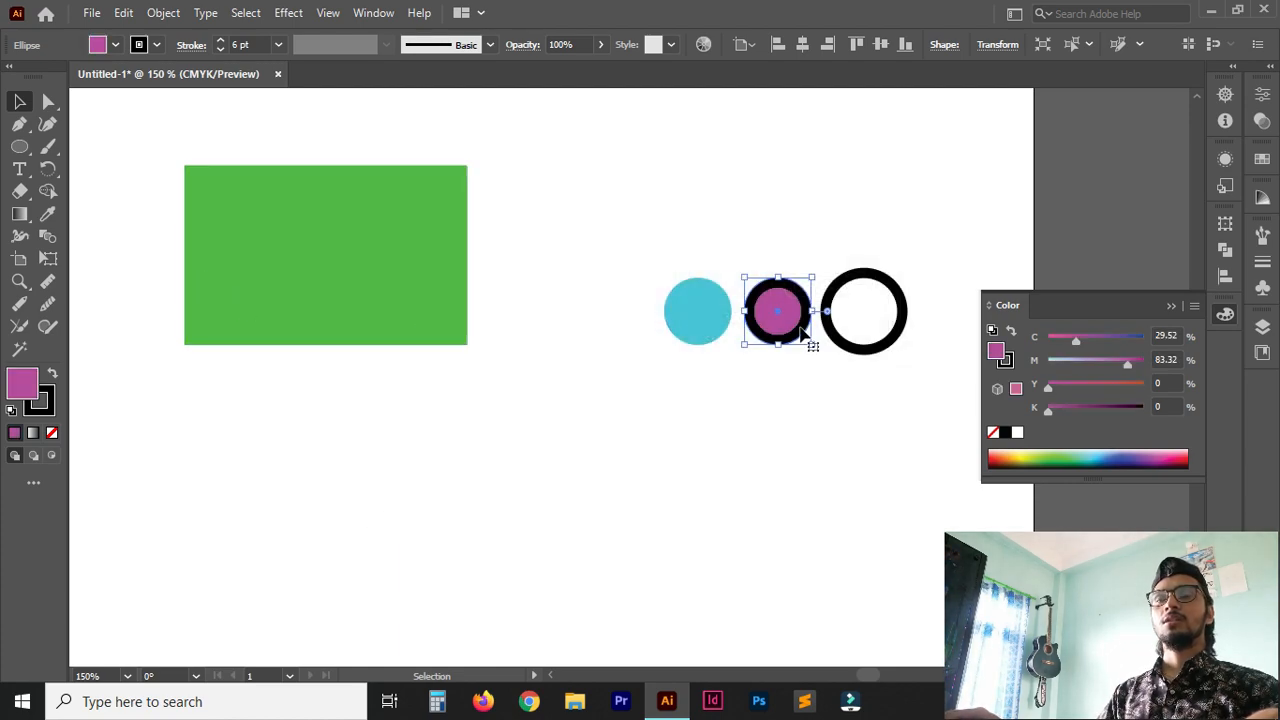
{"action": "left_click", "coordinate": [777, 486]}
Remove the middle circle's stroke, reapply a solid black stroke, deselect the circle and put the colour controls away.
{"action": "left_click", "coordinate": [790, 340]}
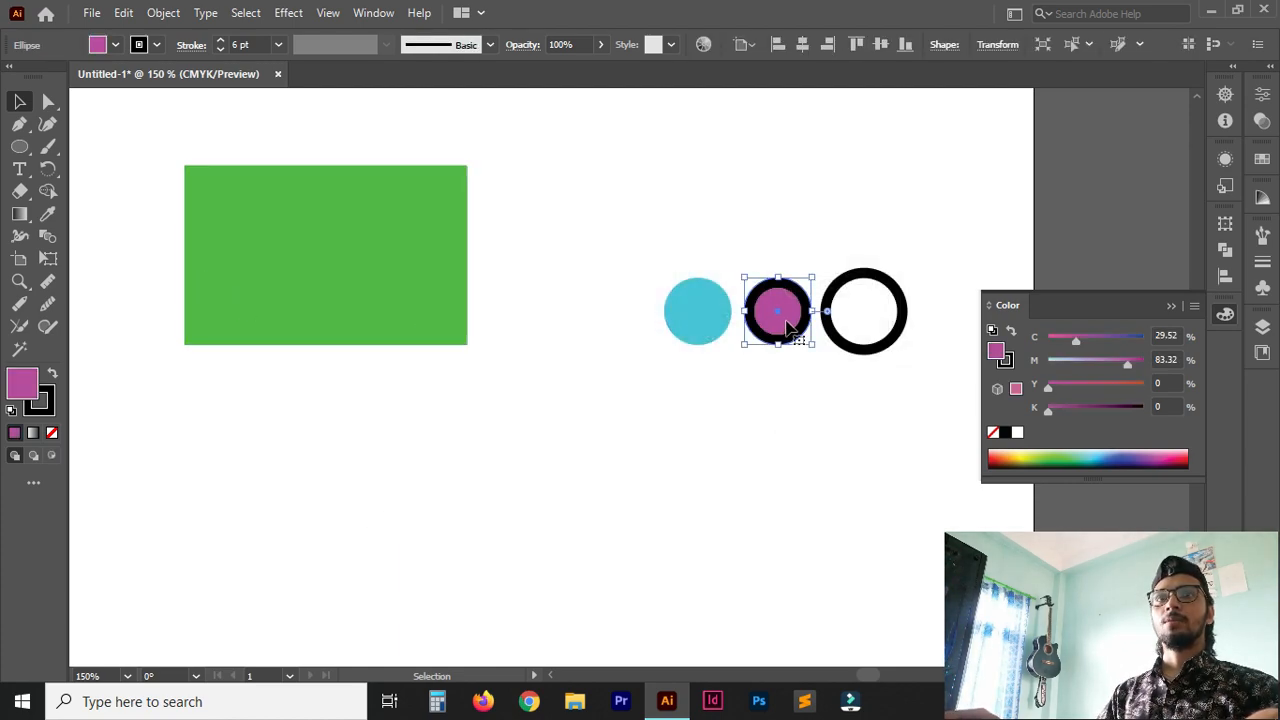
{"action": "left_click", "coordinate": [48, 408]}
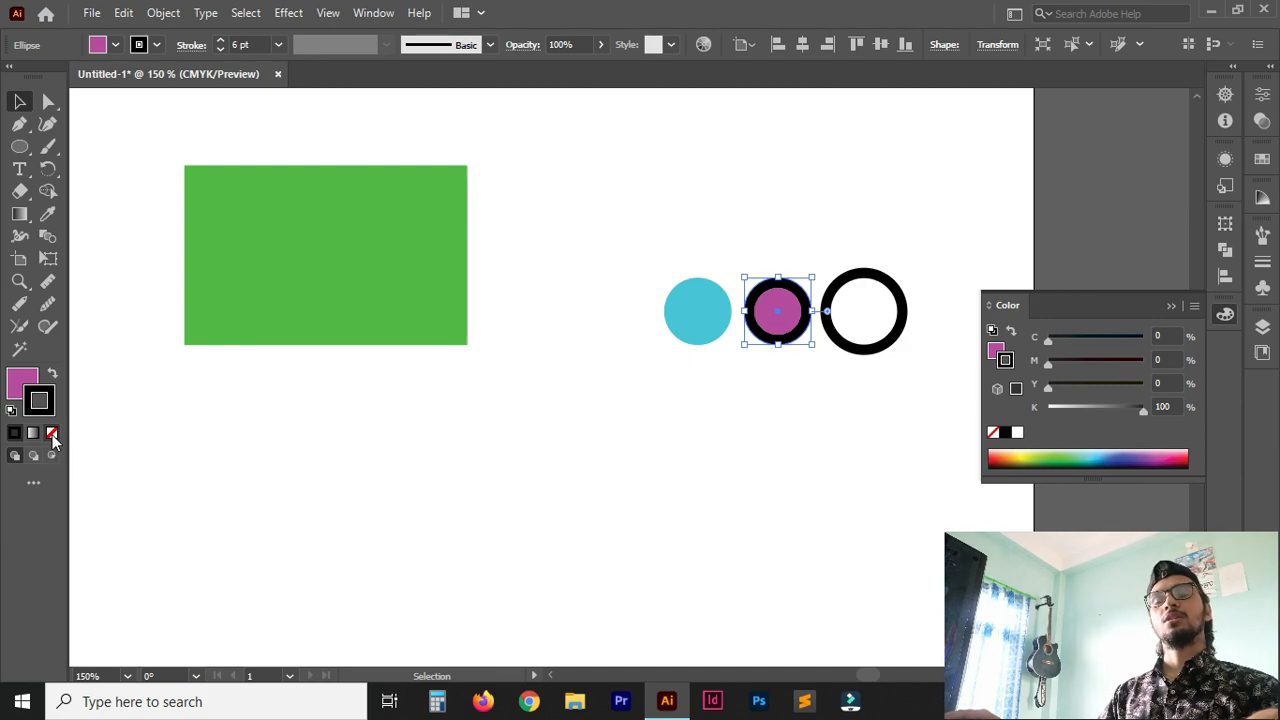
{"action": "left_click", "coordinate": [52, 434]}
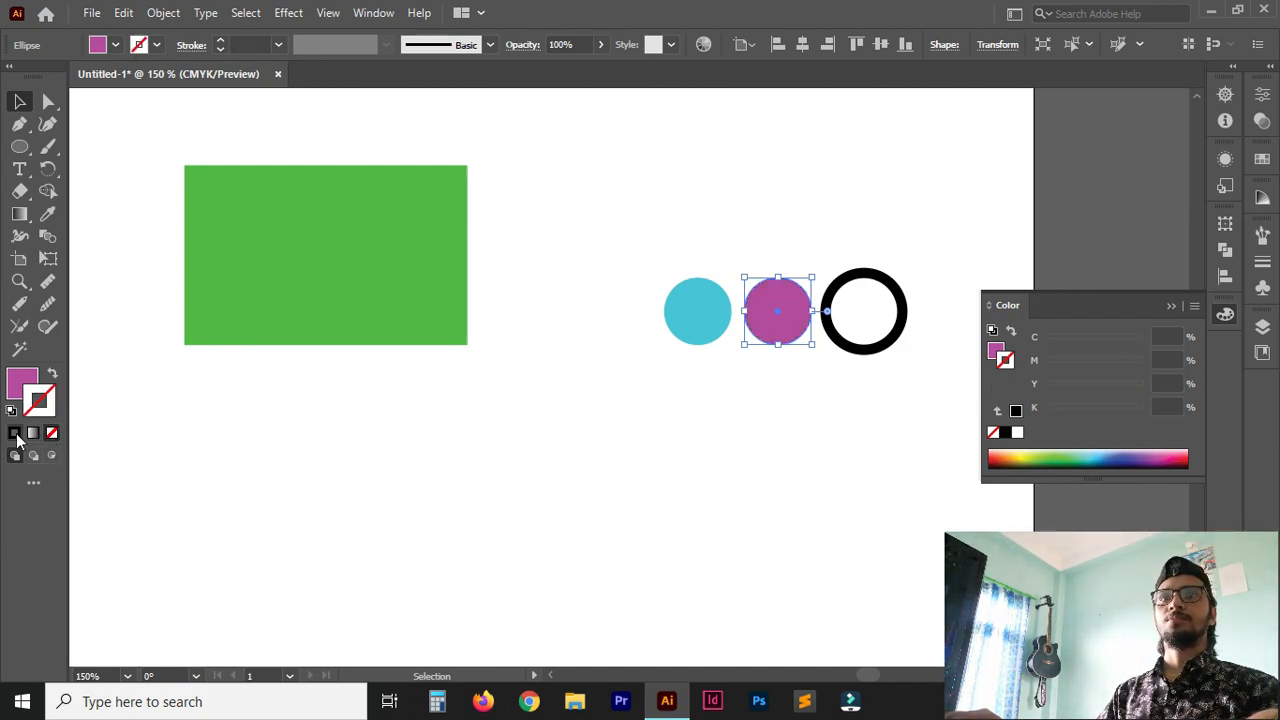
{"action": "left_click", "coordinate": [15, 433]}
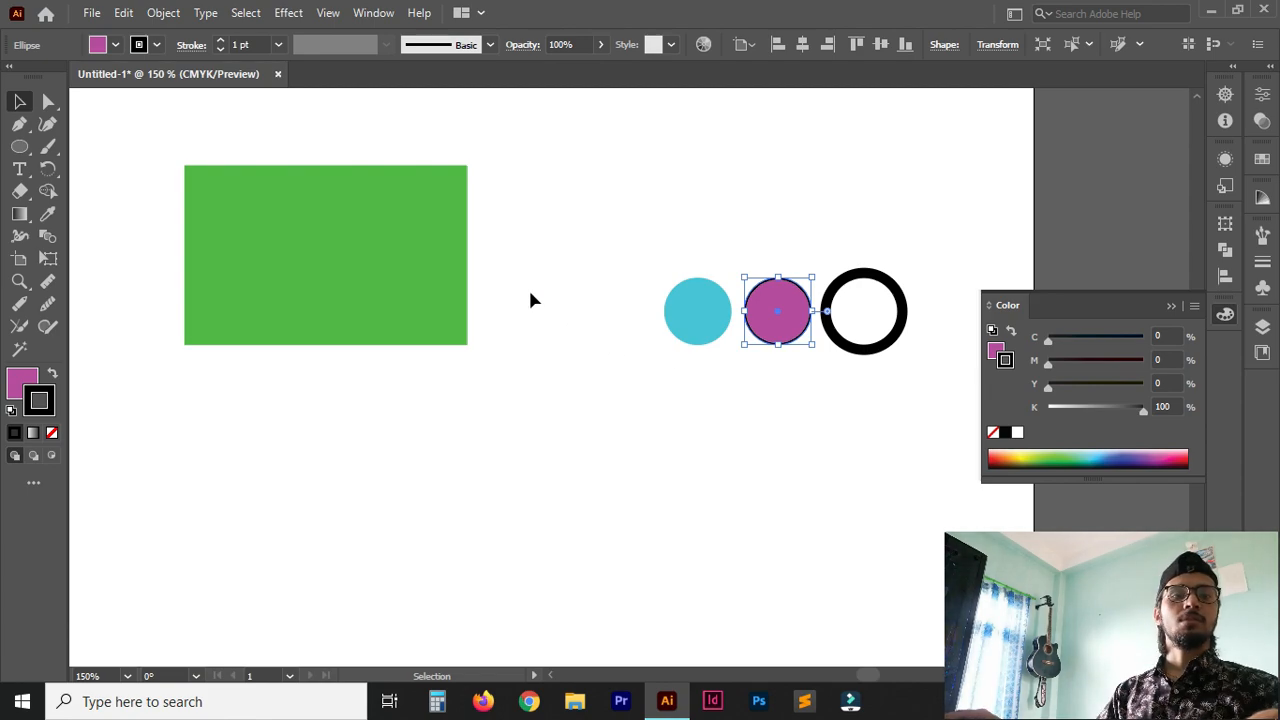
{"action": "left_click", "coordinate": [671, 437]}
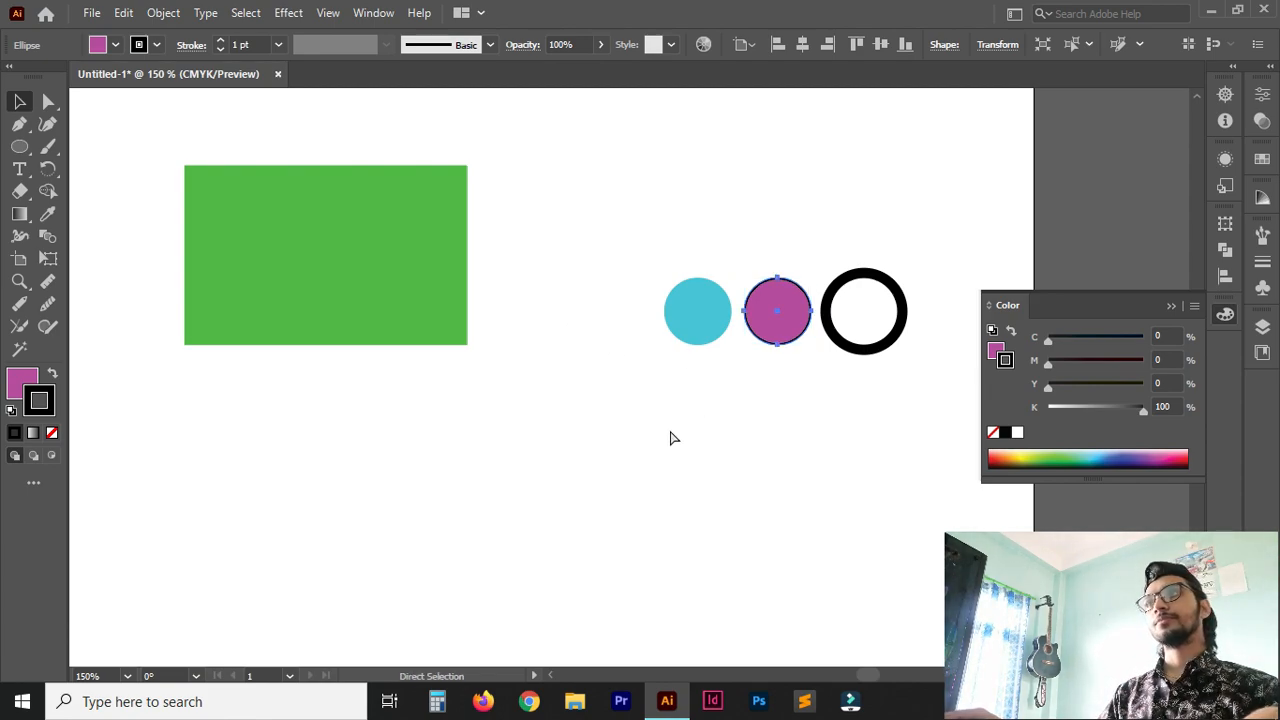
{"action": "left_click", "coordinate": [1194, 306]}
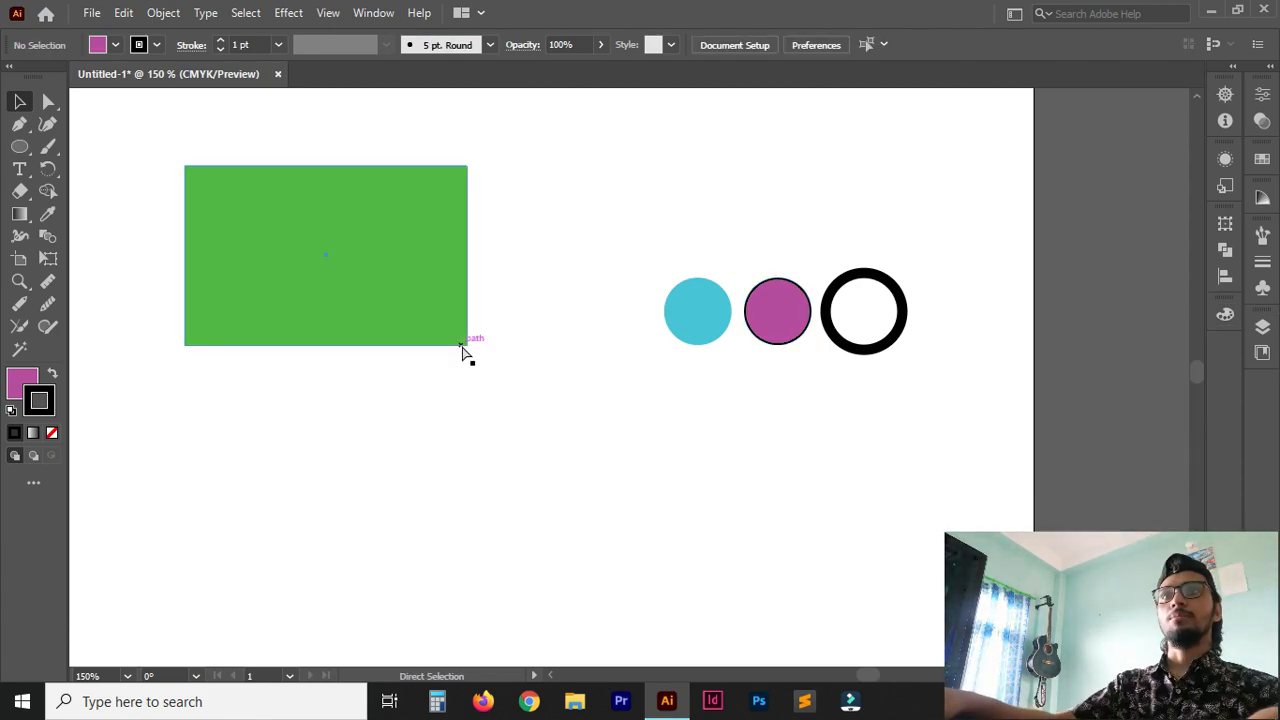
Select the green rectangle and all three circles together, and clear the selection.
{"action": "key", "text": "ctrl+minus"}
{"action": "key", "text": "space"}
{"action": "mouse_move", "coordinate": [558, 397]}
{"action": "left_mouse_down"}
{"action": "mouse_move", "coordinate": [597, 335]}
{"action": "mouse_move", "coordinate": [569, 389]}
{"action": "mouse_move", "coordinate": [566, 374]}
{"action": "left_mouse_up"}
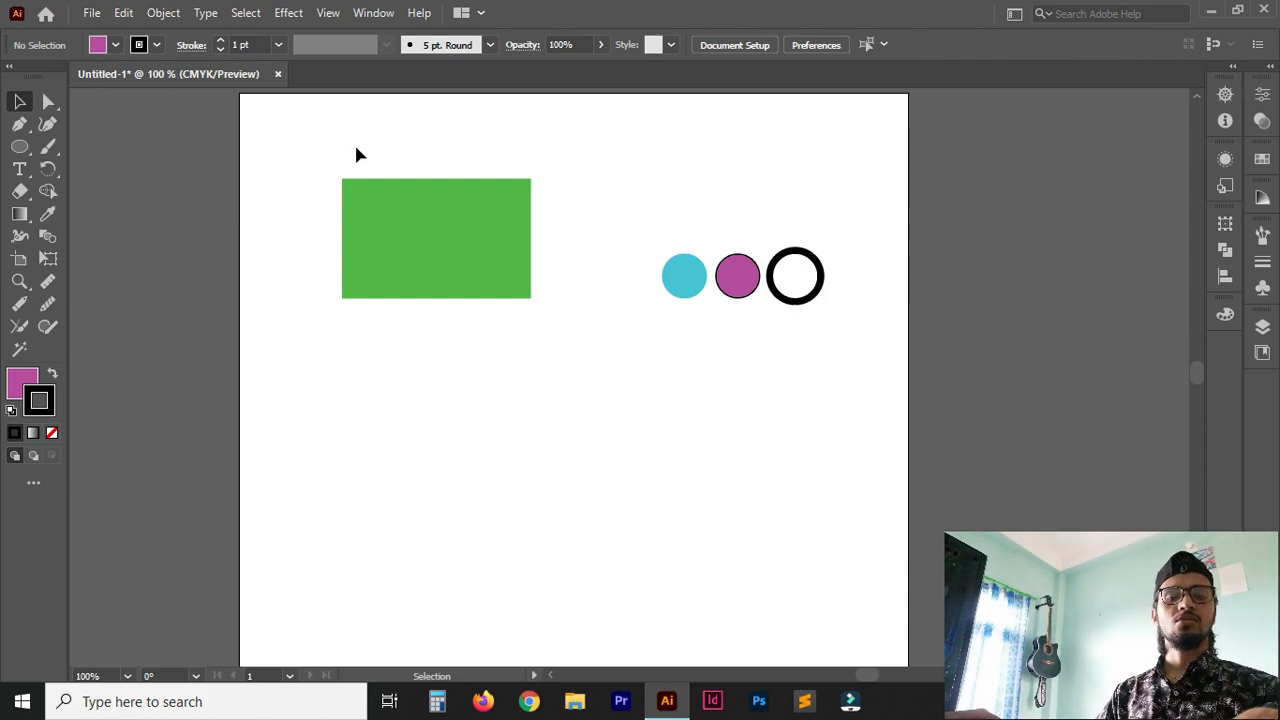
{"action": "key", "text": "a"}
{"action": "left_click_drag", "start_coordinate": [318, 126], "coordinate": [866, 374]}
{"action": "key", "text": "v"}
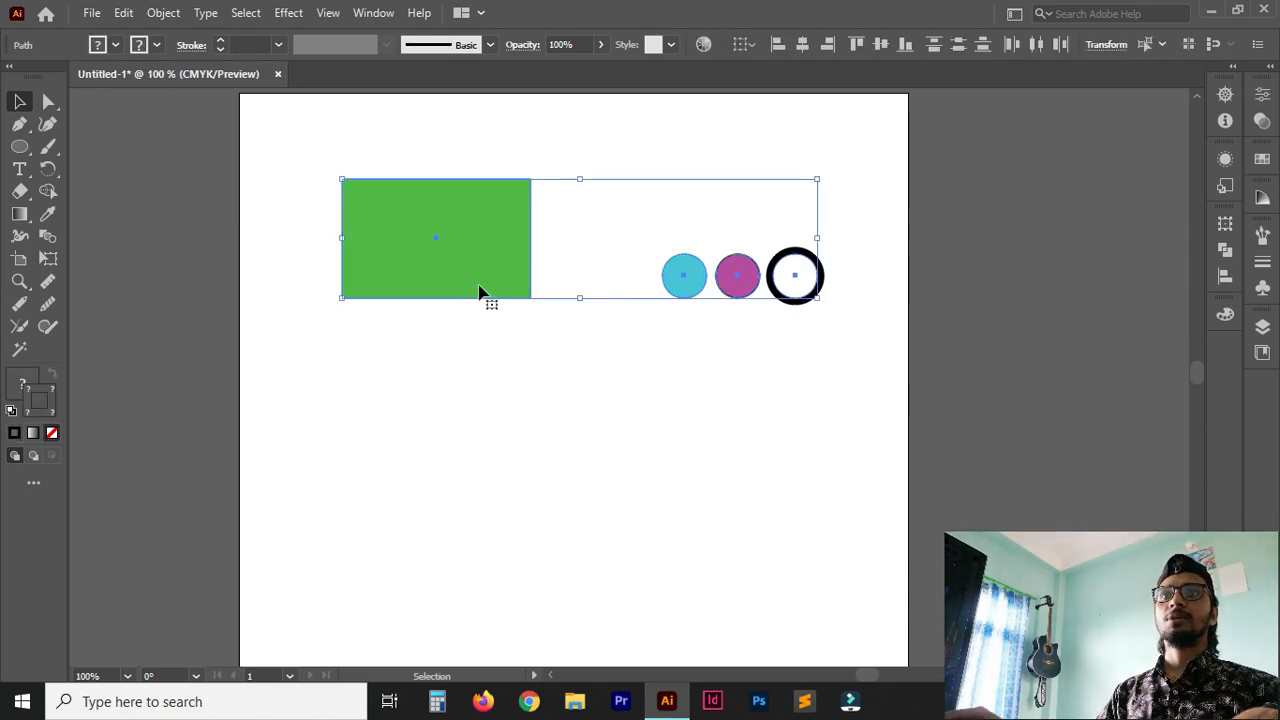
{"action": "left_click", "coordinate": [507, 382], "text": "ctrl"}
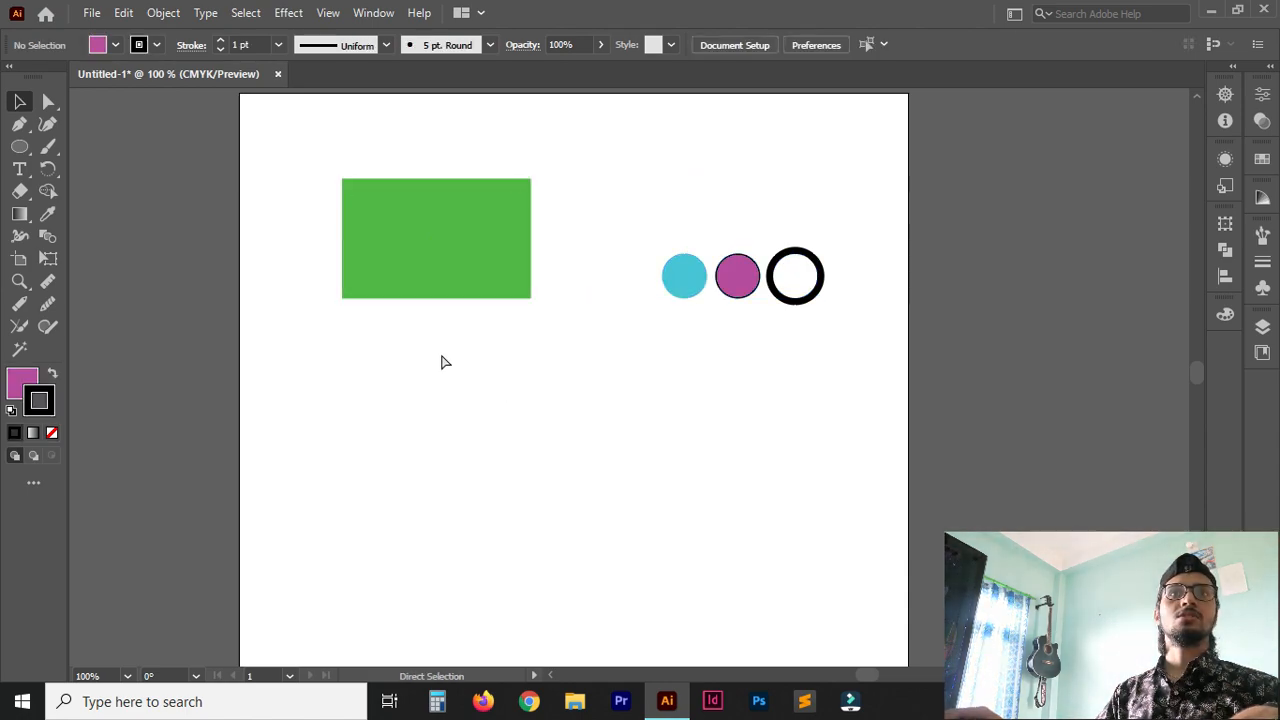
Move the green rectangle down and to the right with the Direct Selection tool, and select all four shapes with the Selection tool.
{"action": "left_click", "coordinate": [48, 103]}
{"action": "left_click", "coordinate": [445, 250]}
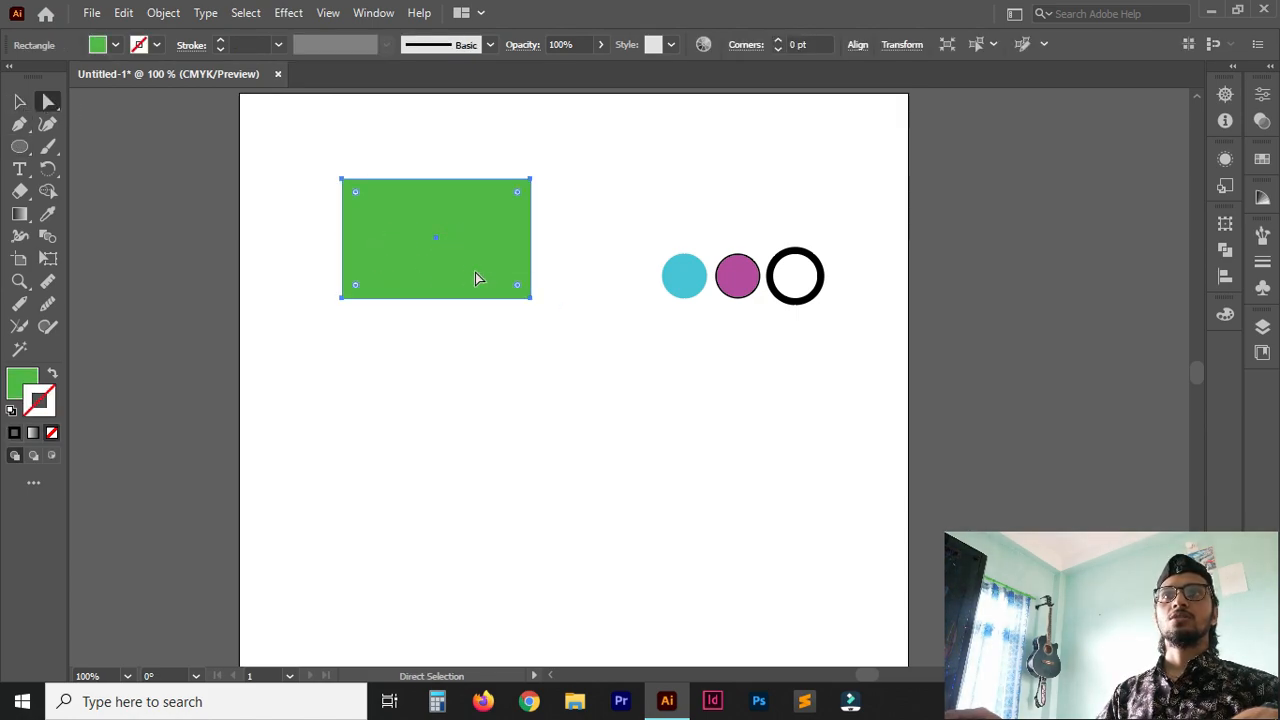
{"action": "left_click_drag", "start_coordinate": [435, 248], "coordinate": [484, 302]}
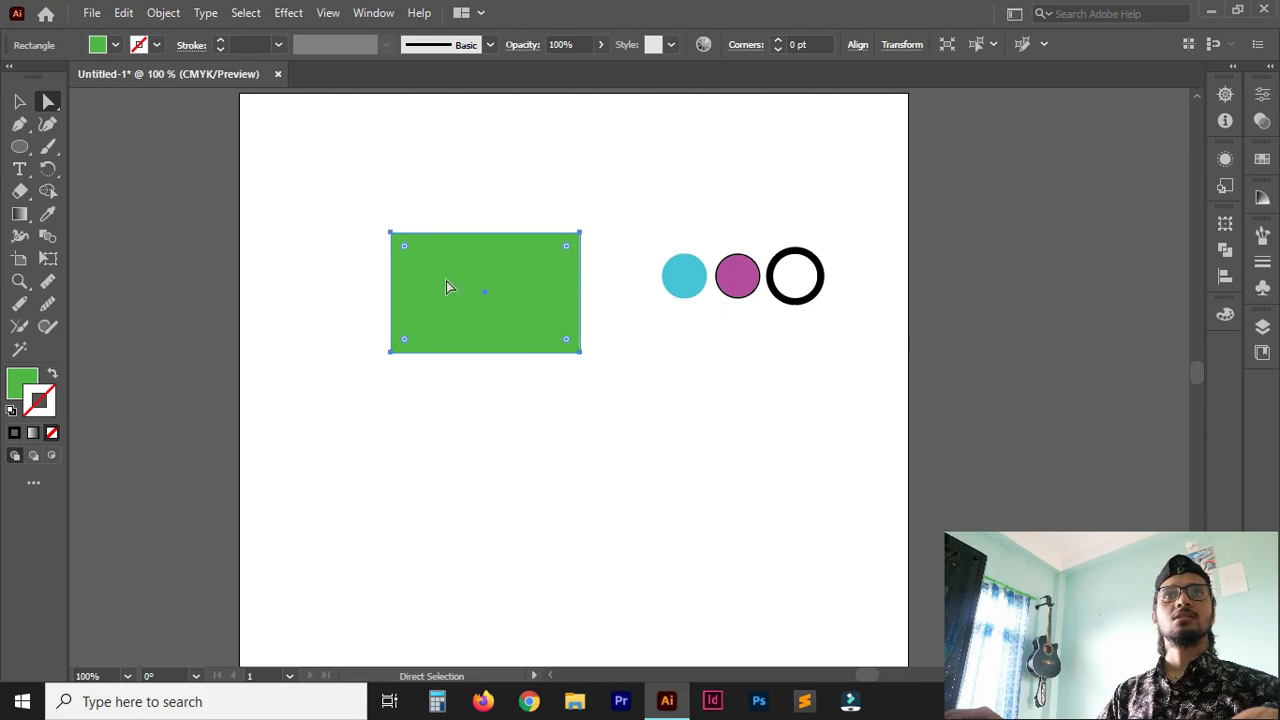
{"action": "left_click", "coordinate": [20, 103]}
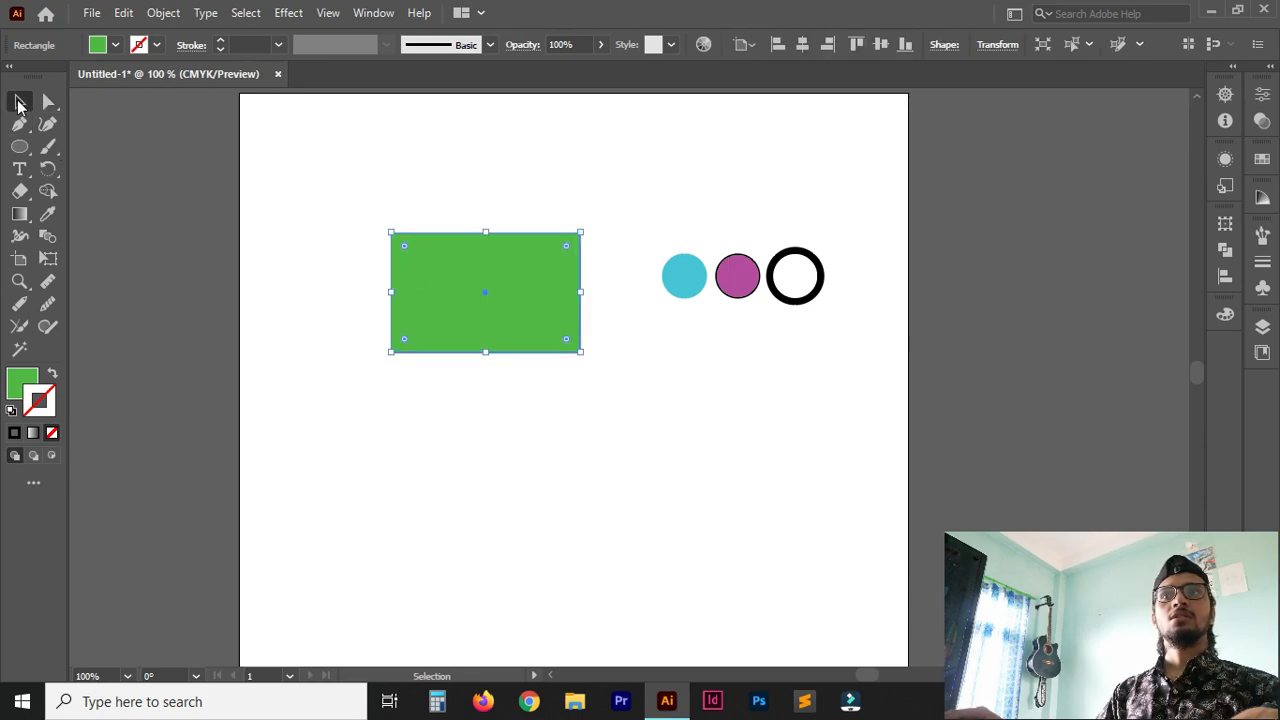
{"action": "left_click", "coordinate": [675, 284]}
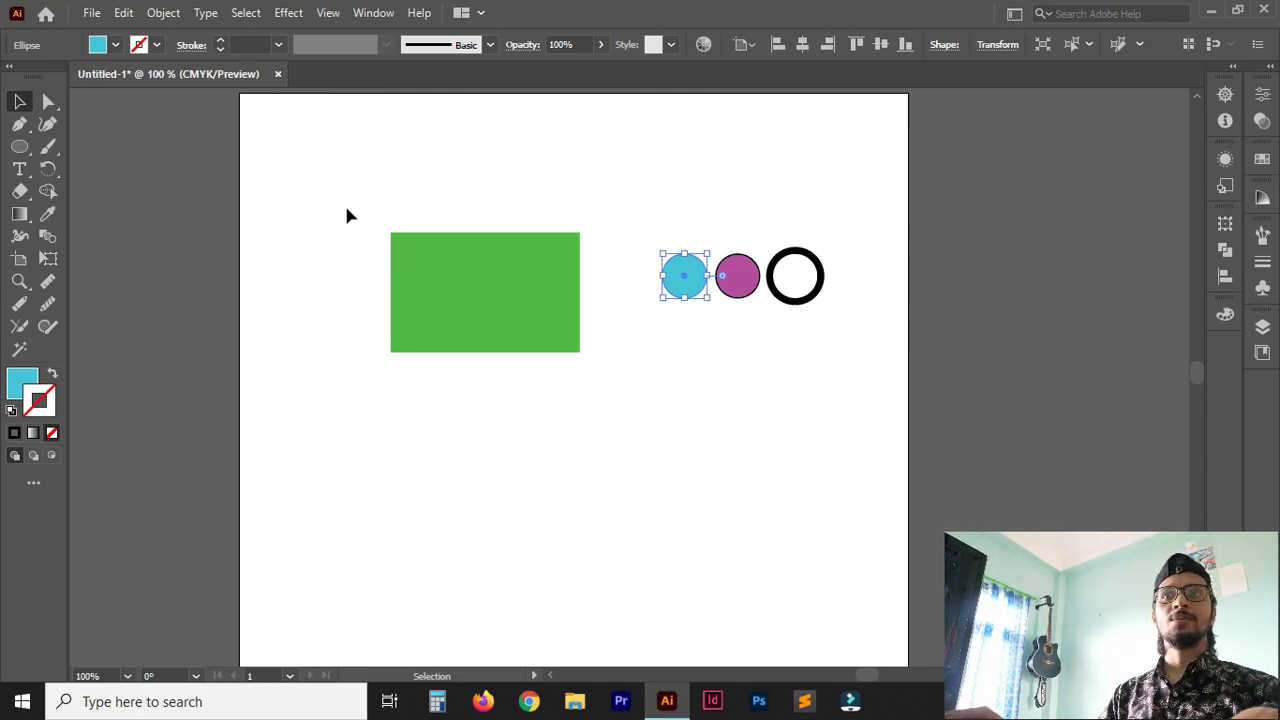
{"action": "left_click_drag", "start_coordinate": [362, 185], "coordinate": [857, 363]}
Save the document as an Adobe Illustrator file named "practice file".
{"action": "left_click", "coordinate": [88, 14]}
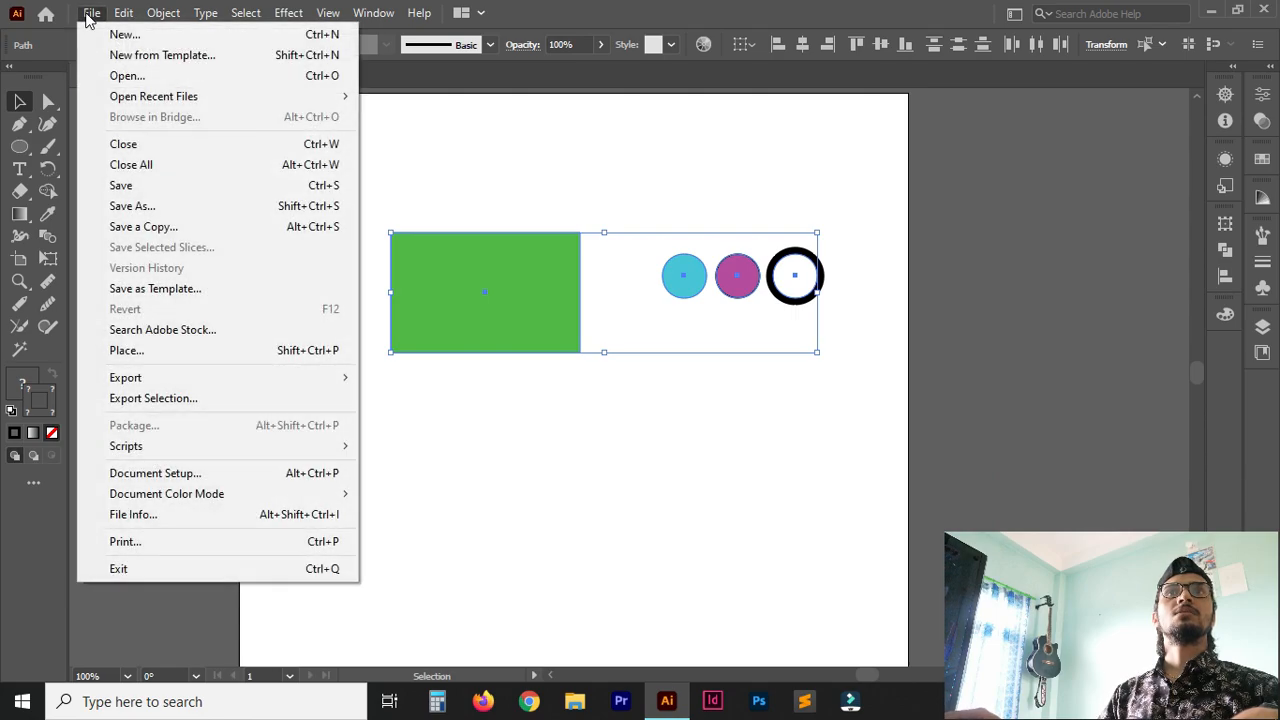
{"action": "left_click", "coordinate": [179, 190]}
{"action": "type", "text": "pra"}
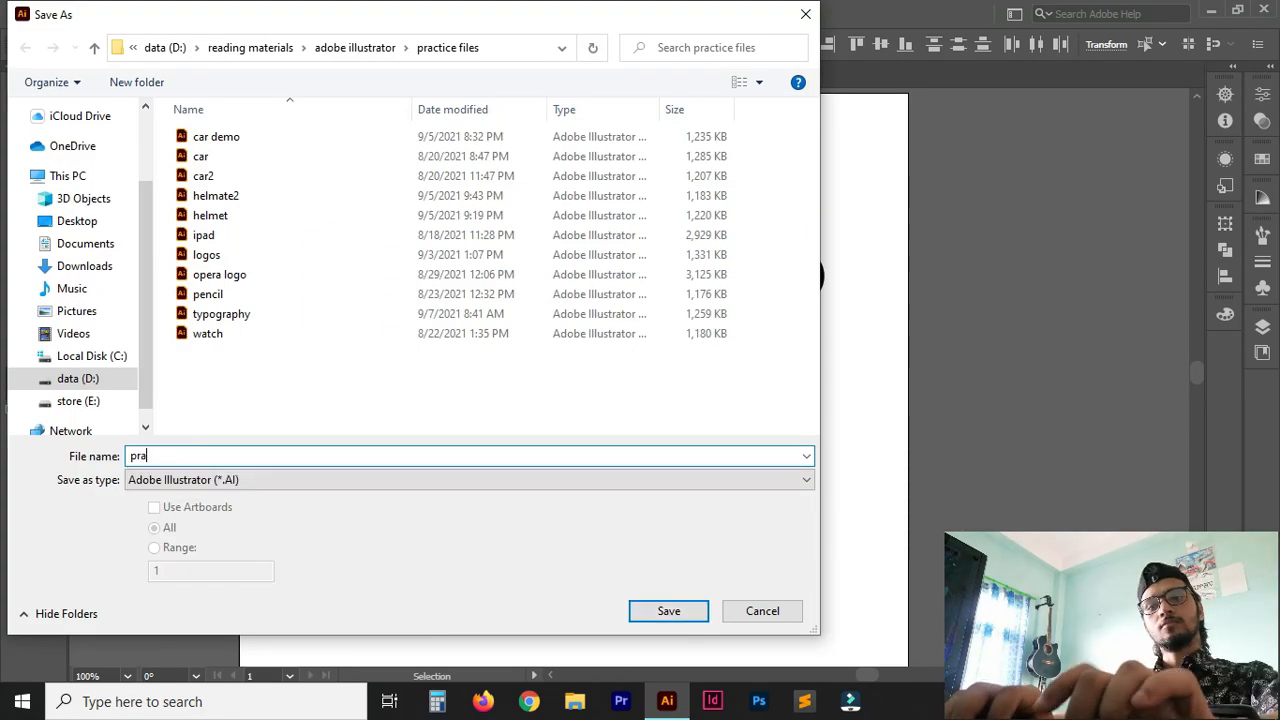
{"action": "type", "text": "ctice f"}
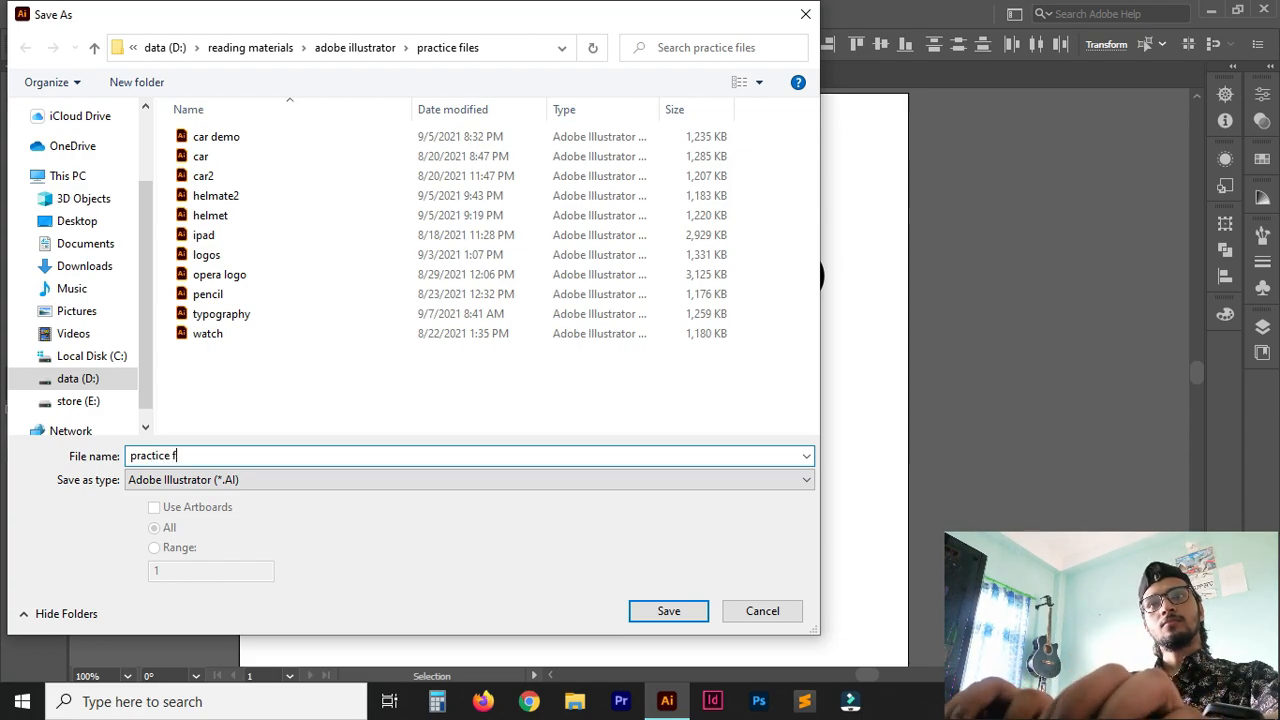
{"action": "type", "text": "ile"}
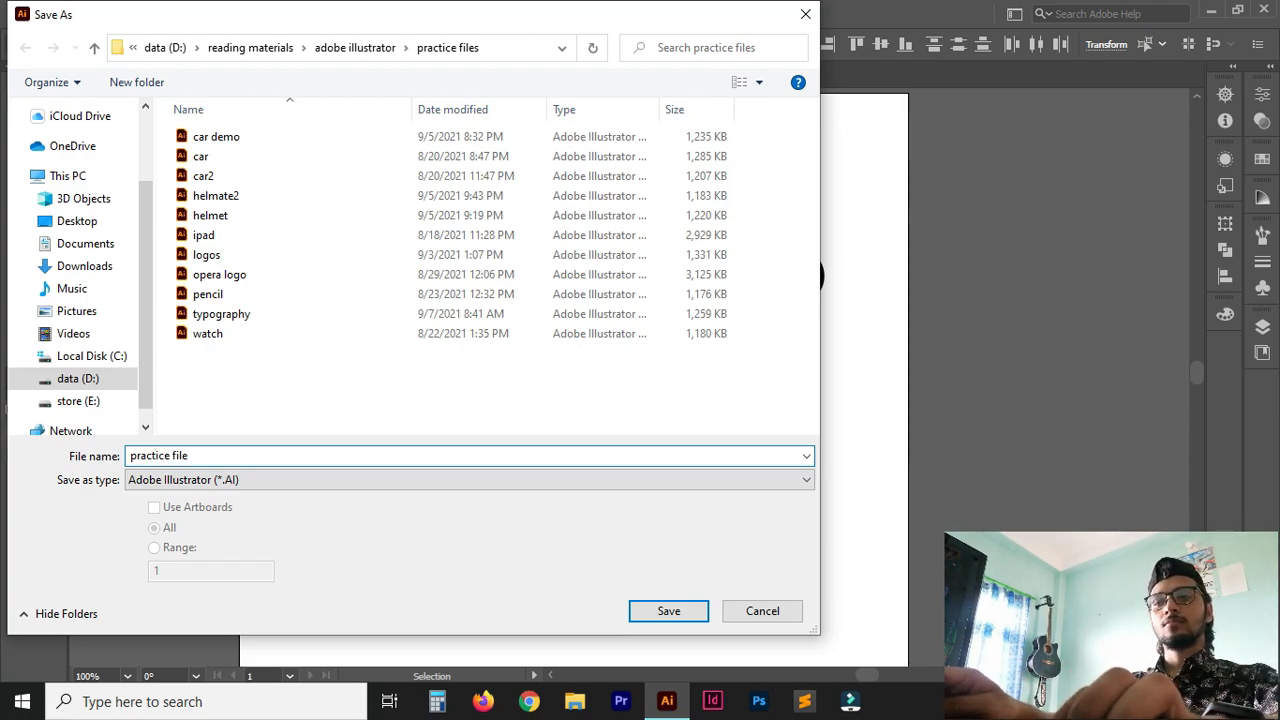